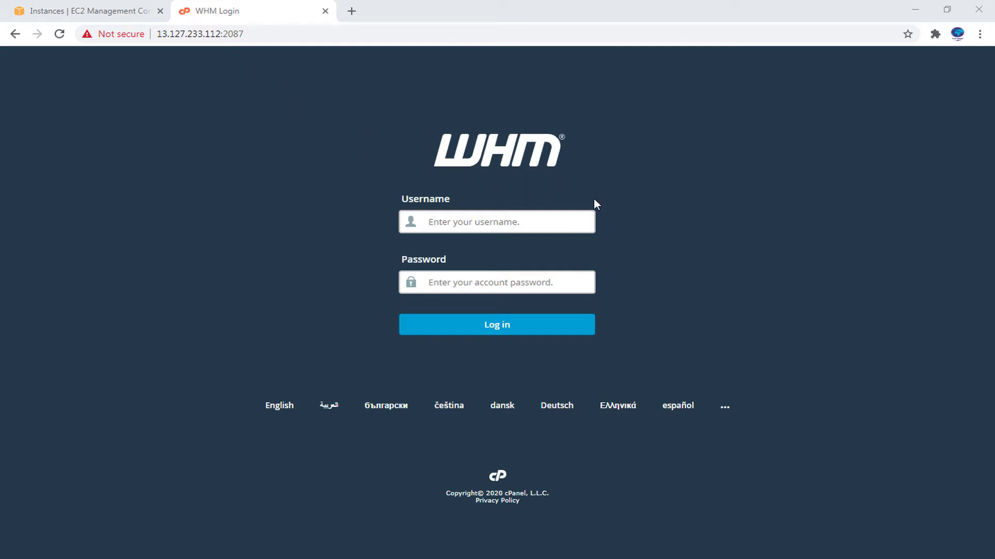
Log in to WHM as root with the saved username and the account password.
click(500, 222)
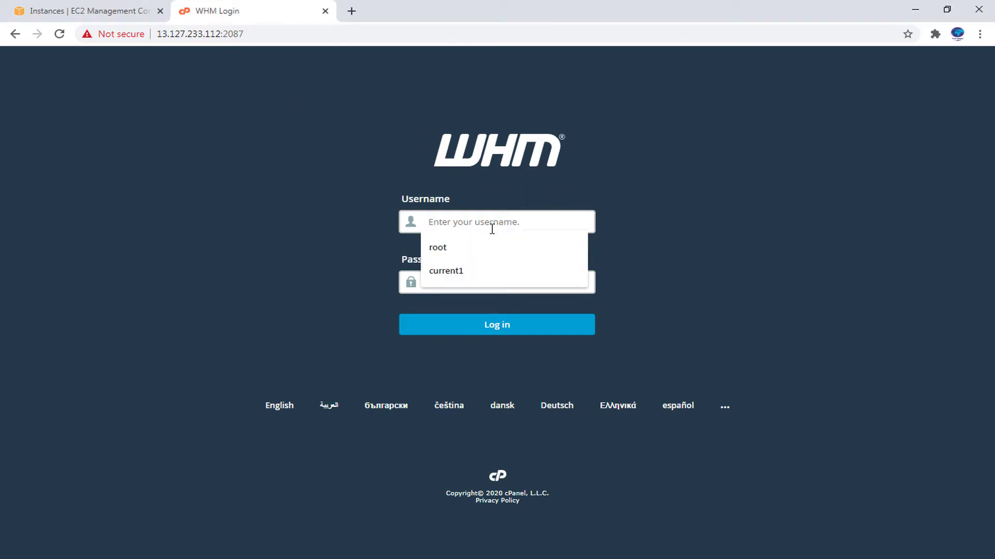
click(441, 246)
click(460, 282)
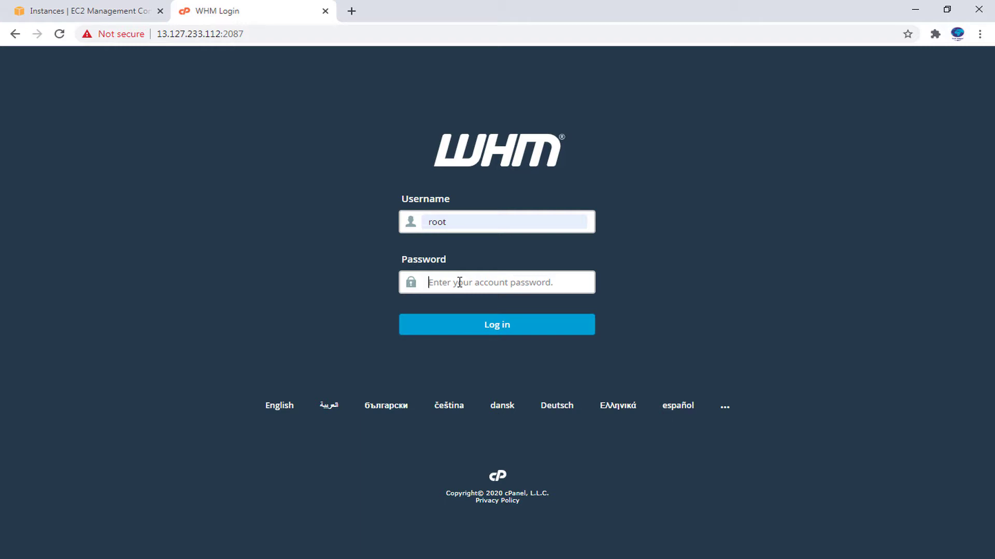
text(a)
key(Return)
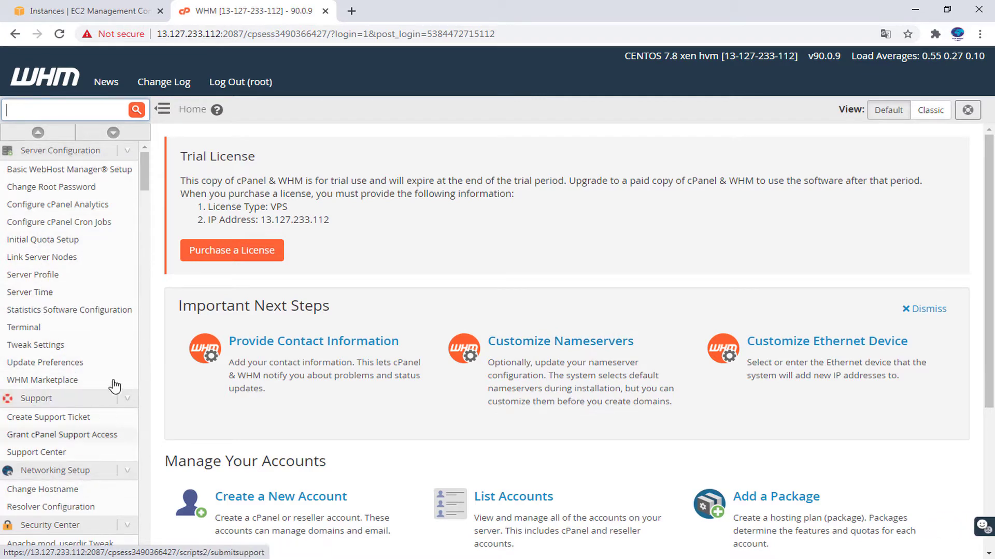
mouse_move(146, 176)
mouse_down()
mouse_move(133, 275)
mouse_move(140, 154)
mouse_up()
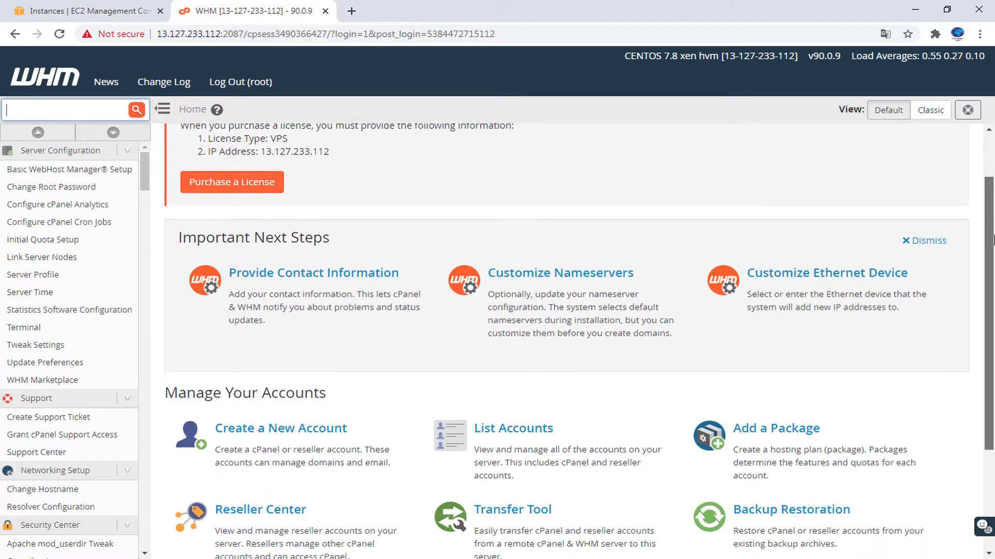
drag(989, 193, 988, 272)
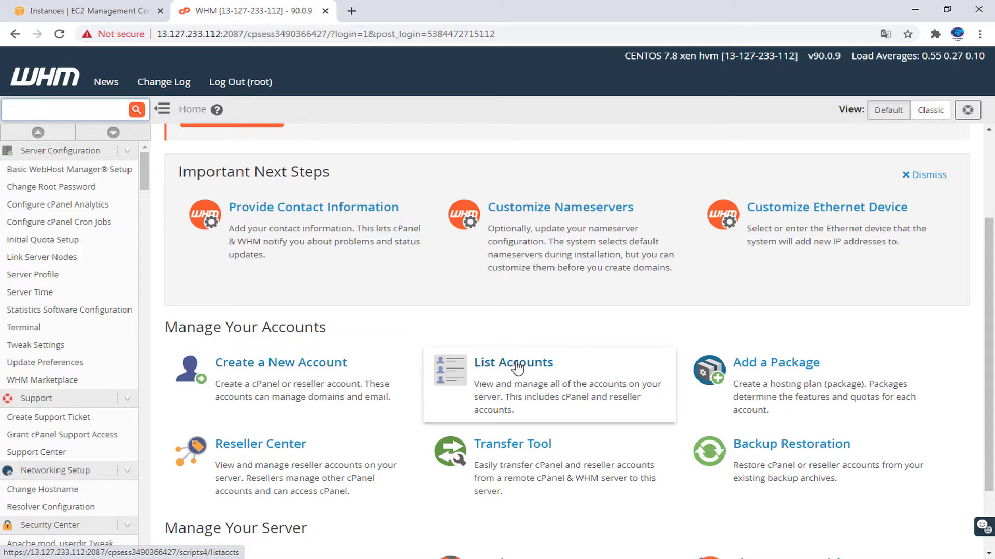
Start a new WHM account for the domain jio5g.store.
click(282, 369)
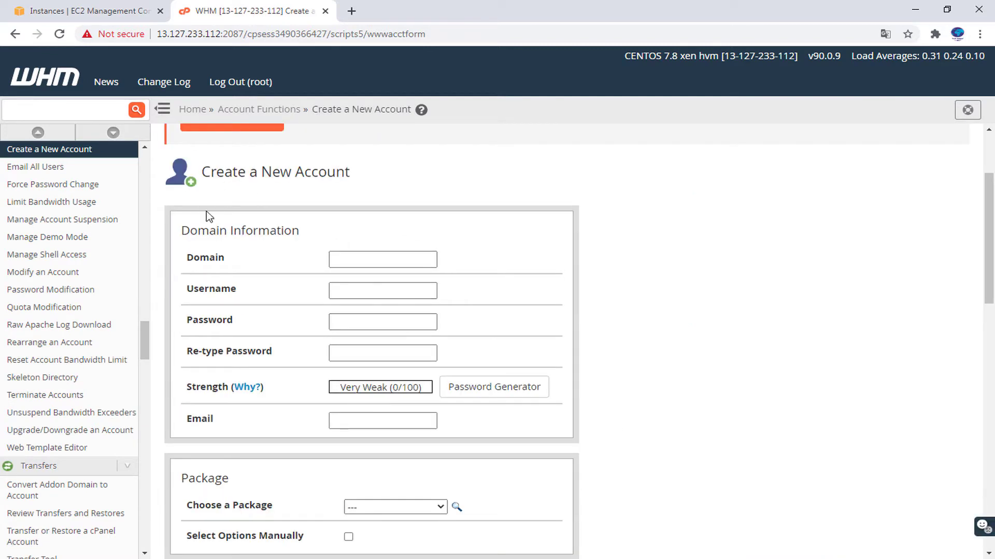
drag(181, 234, 293, 231)
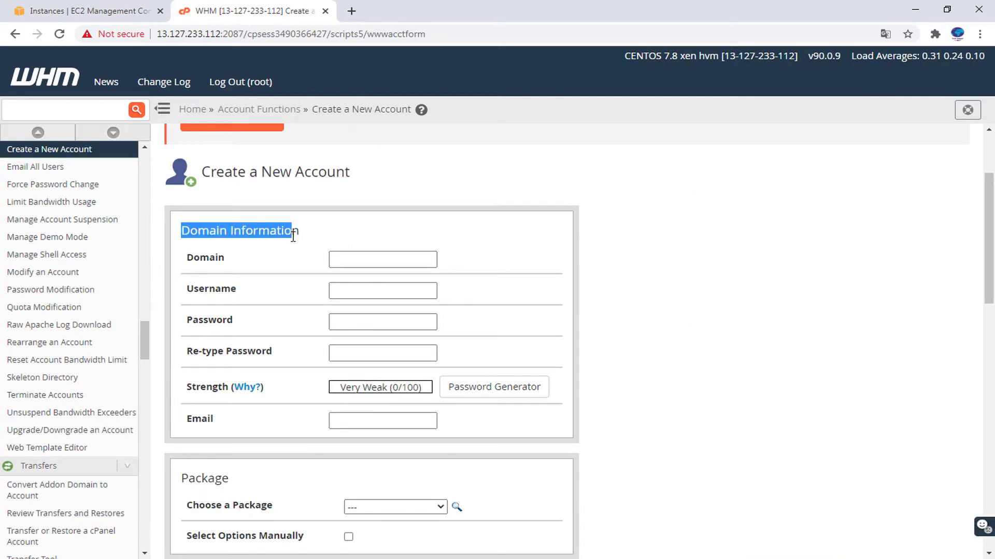
click(361, 264)
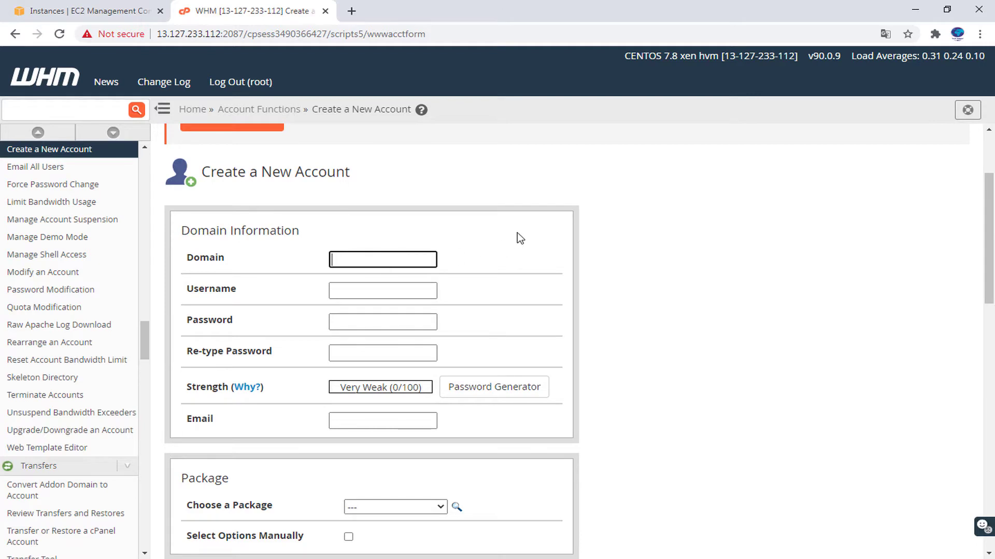
text(ji)
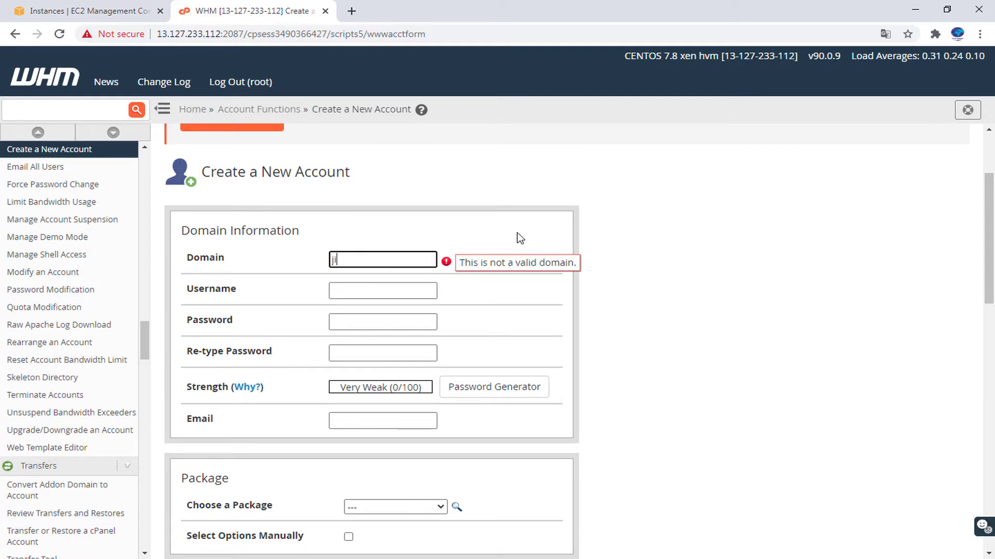
text(o5g.s)
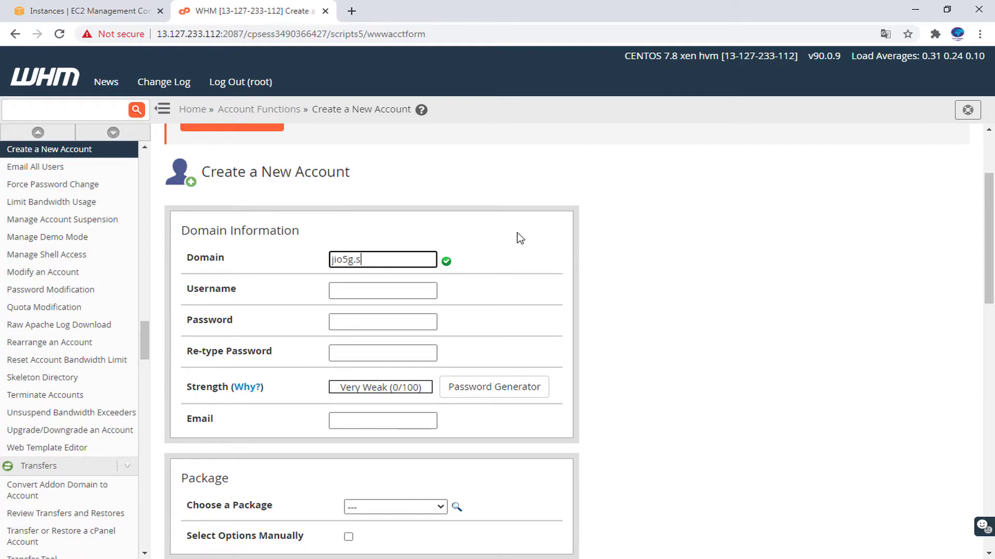
text(tore)
Enter the account username, a Strong (66/100) password and its confirmation.
key(Tab)
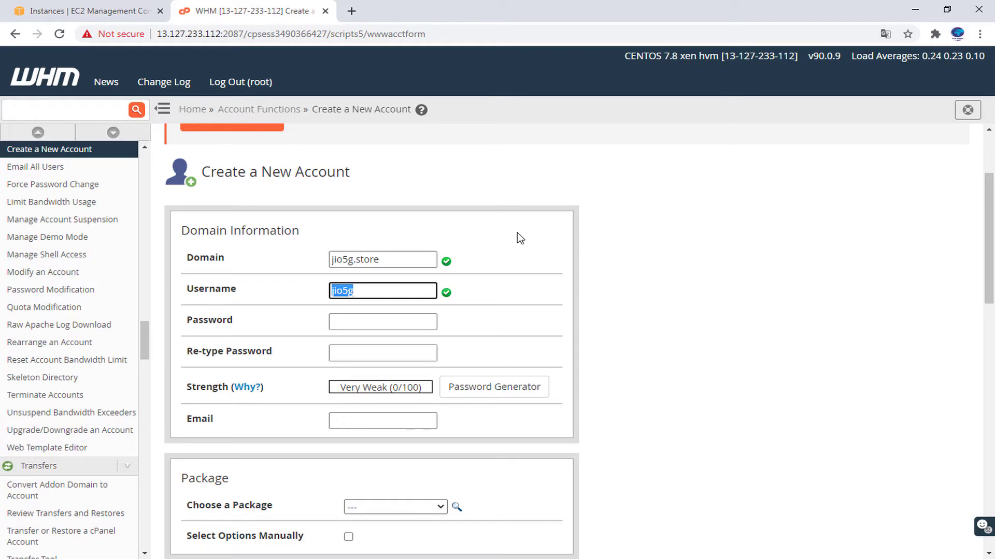
key(Tab)
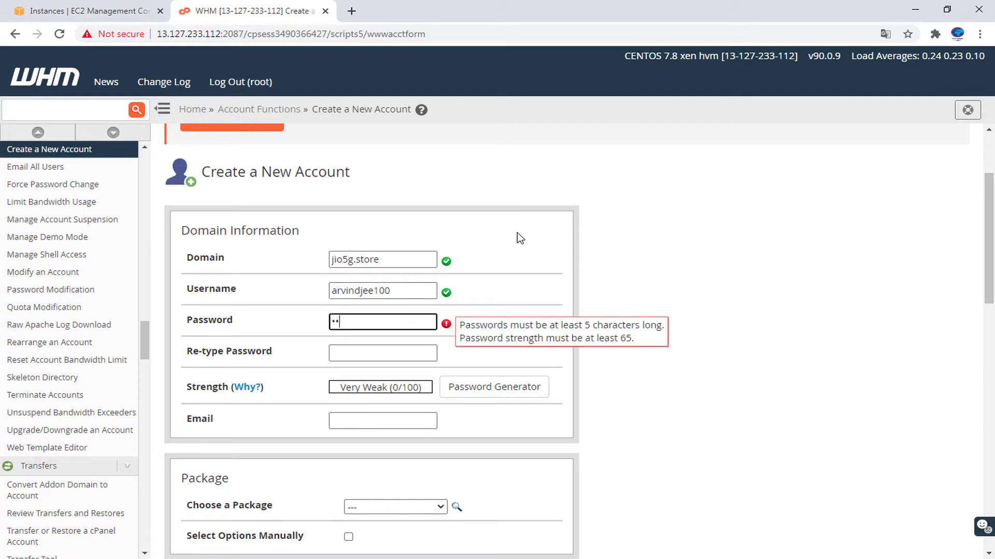
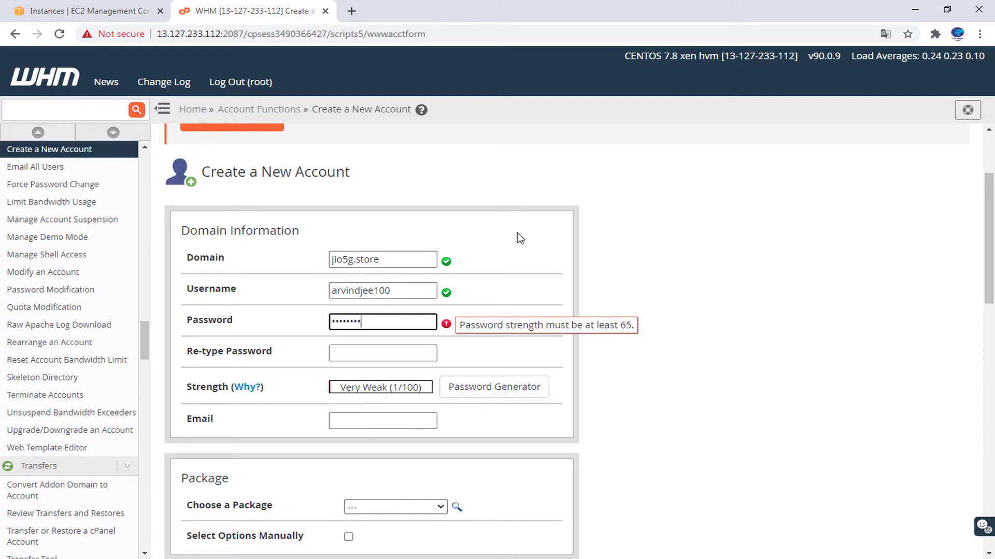
key(Tab)
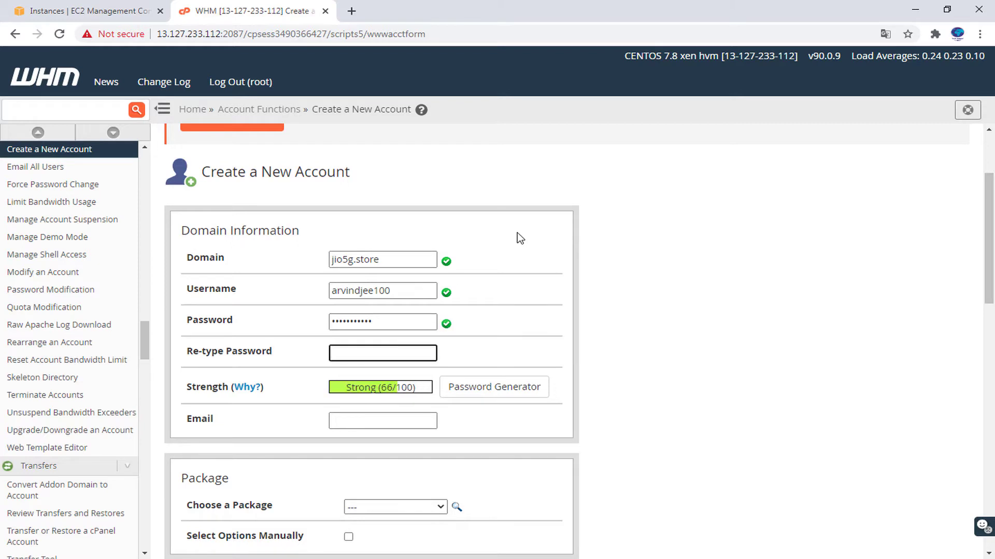
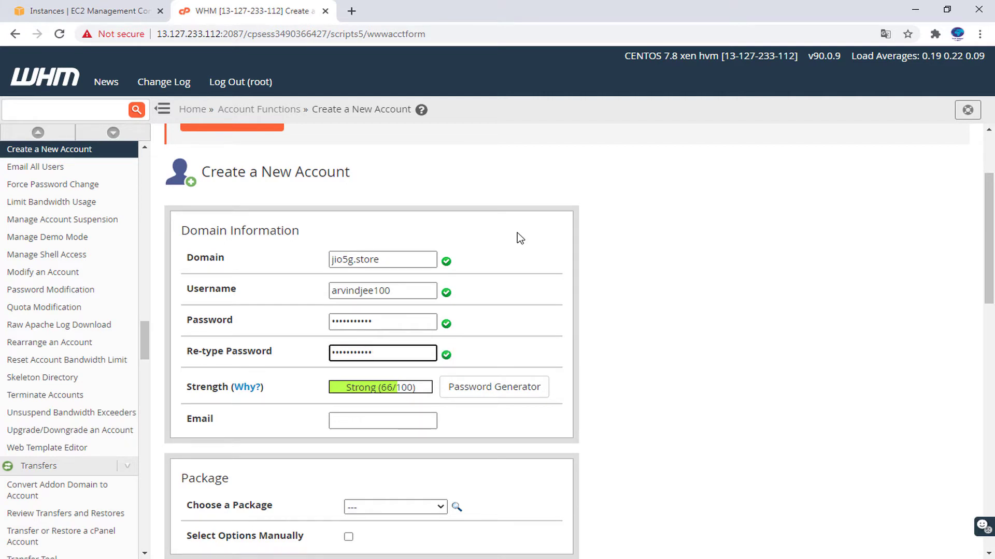
Fill in the contact e-mail address for the new account.
scroll(352, 375, down, 1)
click(370, 353)
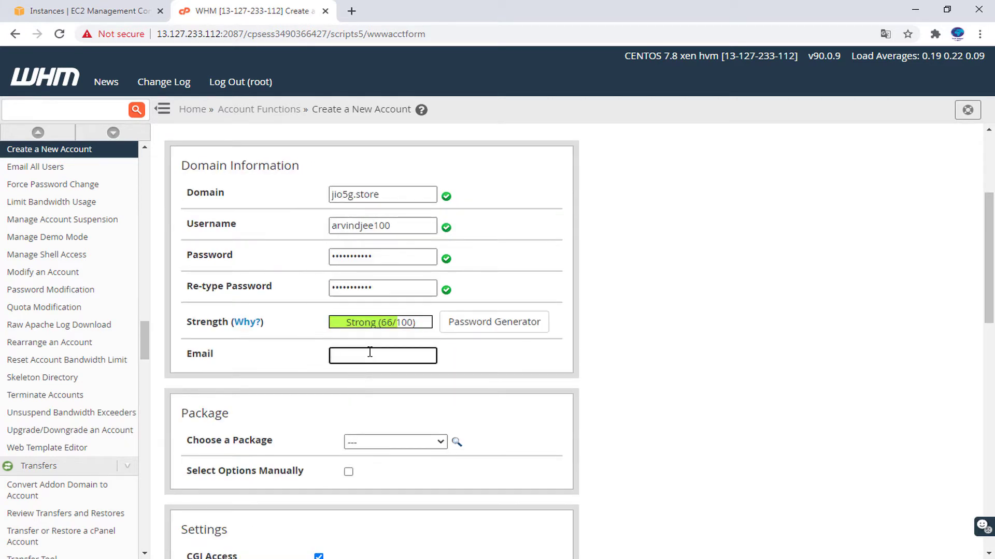
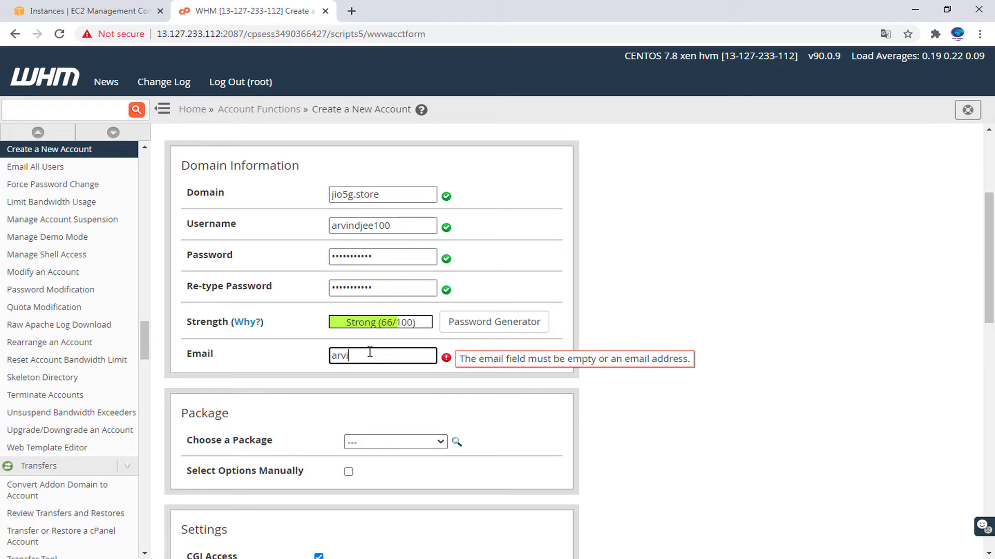
Make the account a reseller and create it.
scroll(382, 371, down, 2)
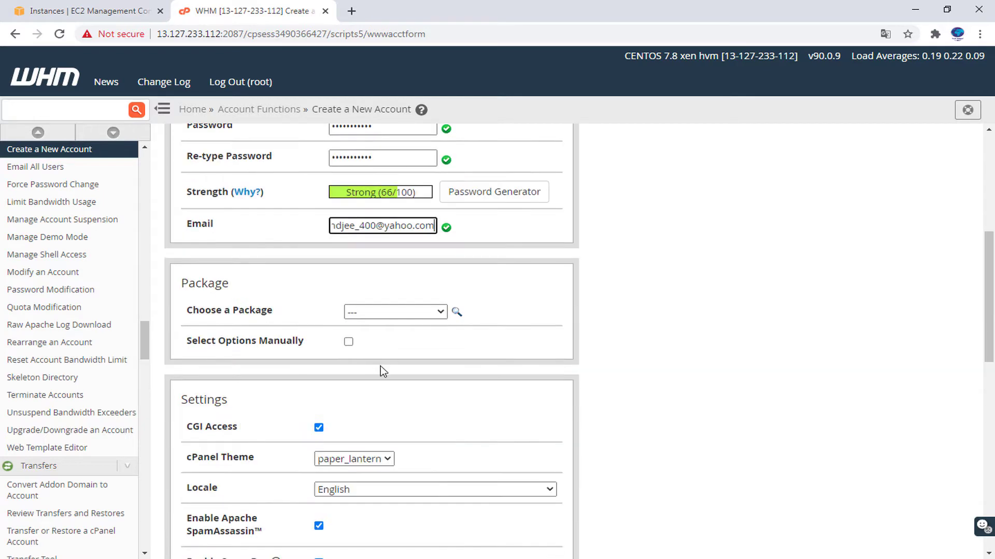
scroll(181, 365, down, 1)
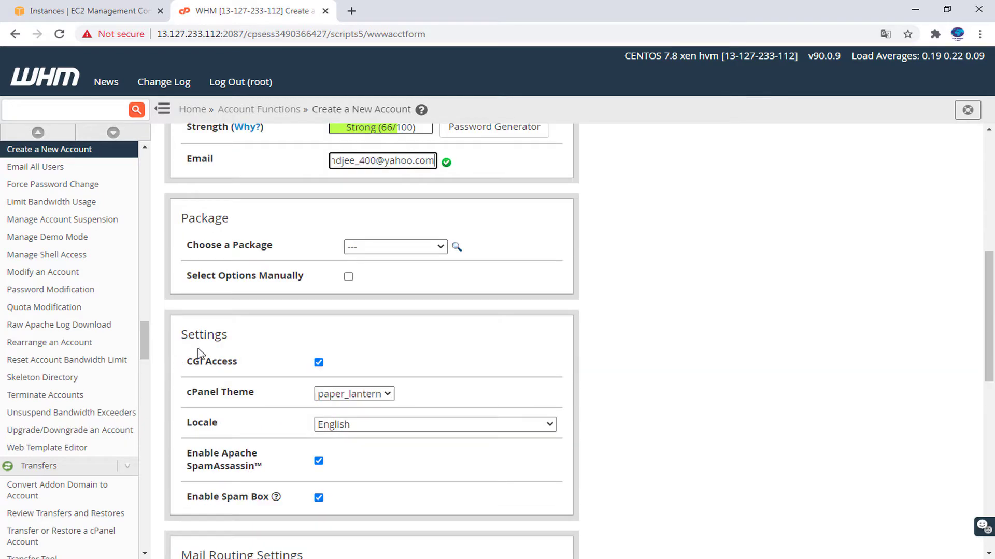
scroll(198, 348, down, 3)
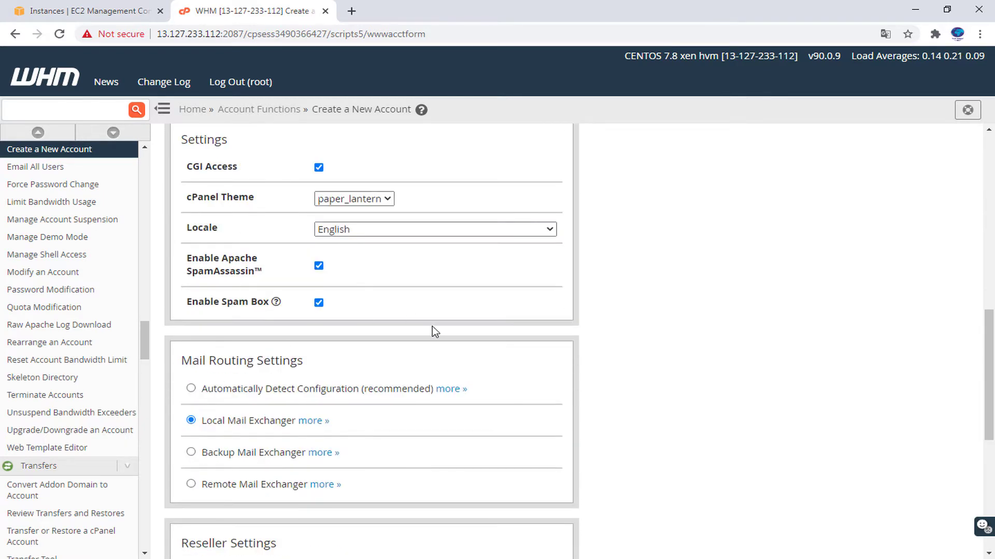
scroll(331, 259, up, 1)
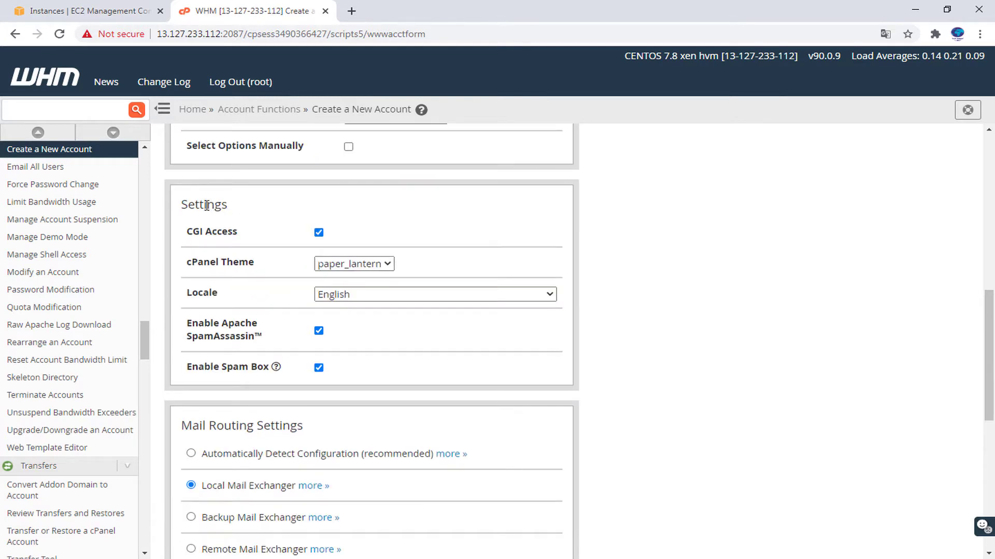
scroll(237, 221, up, 1)
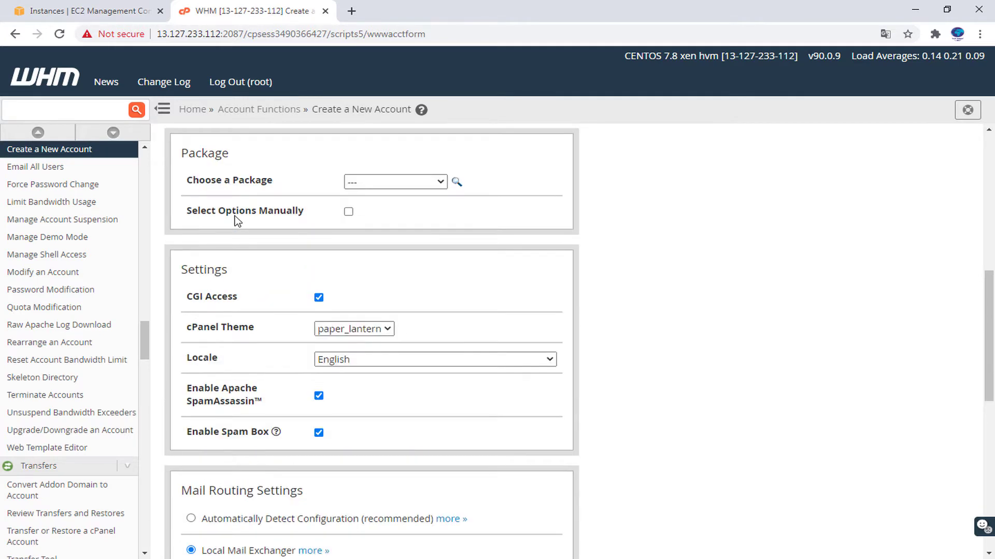
scroll(236, 221, up, 2)
scroll(547, 337, down, 2)
scroll(546, 337, down, 2)
scroll(541, 337, down, 2)
scroll(471, 348, down, 2)
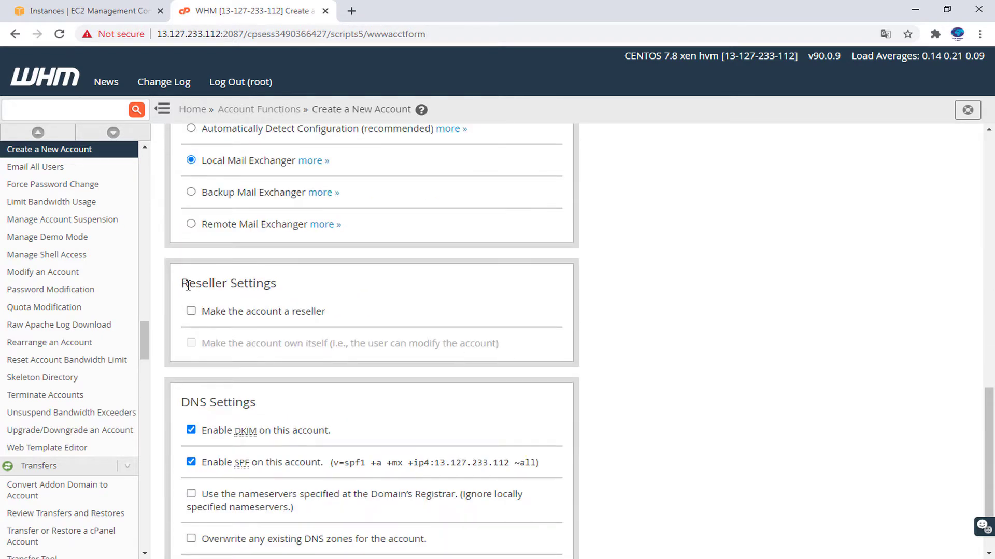
drag(187, 286, 264, 284)
click(191, 310)
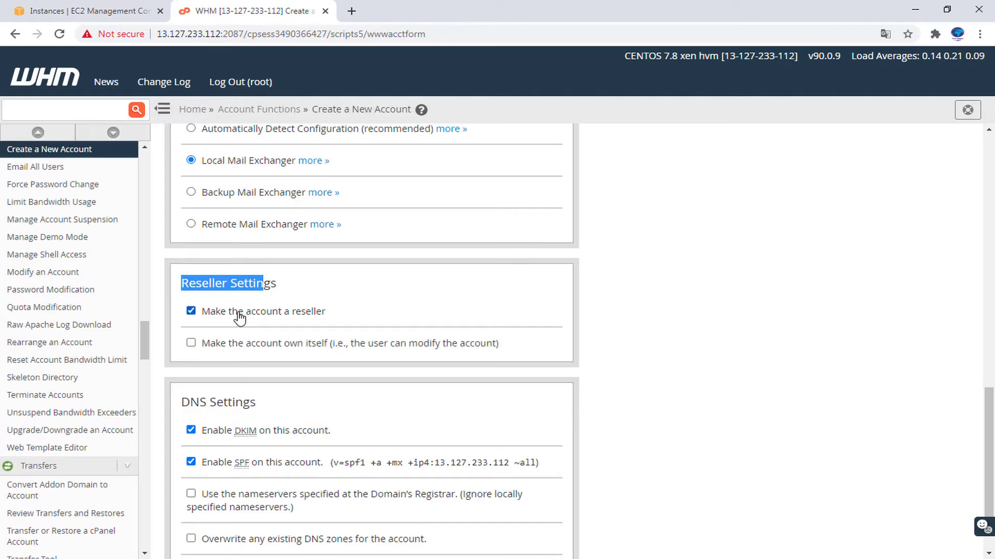
scroll(428, 328, down, 2)
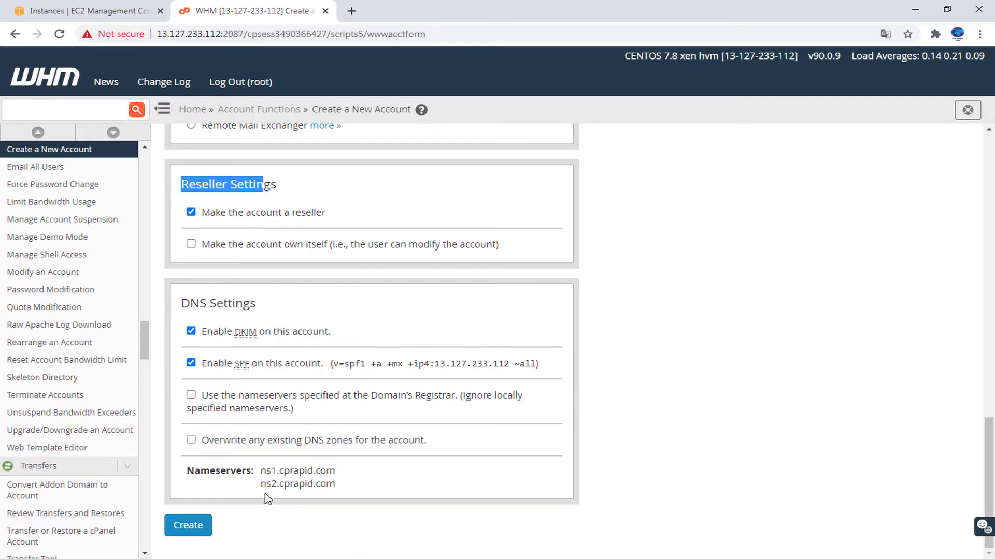
click(202, 524)
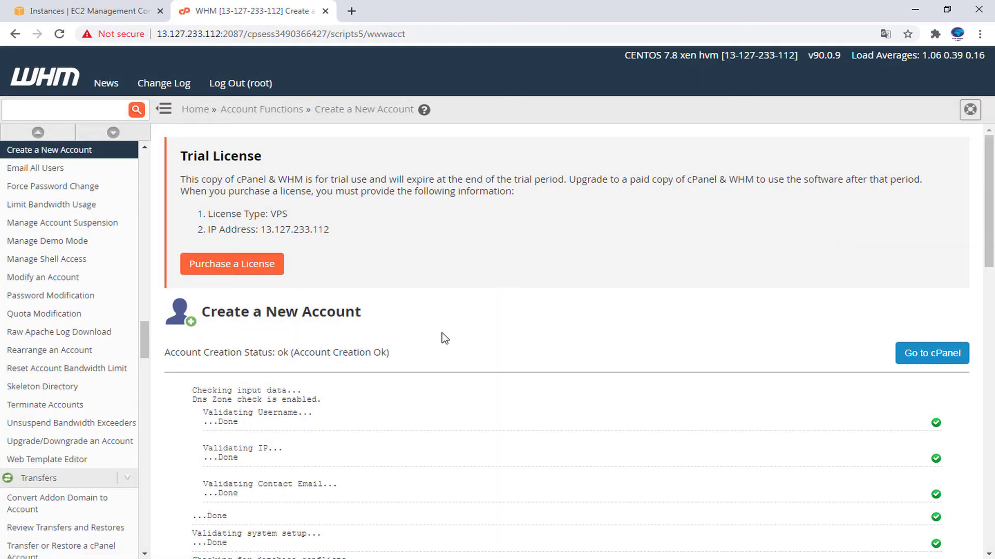
Check that the creation log ends with Account Creation Ok, then go to jio5g.store's cPanel.
scroll(342, 375, down, 3)
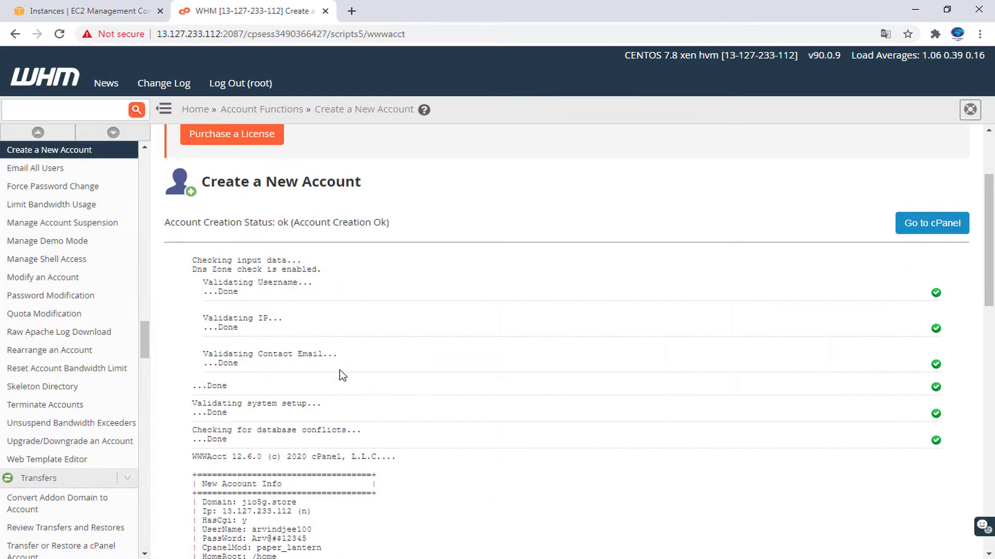
drag(165, 222, 403, 225)
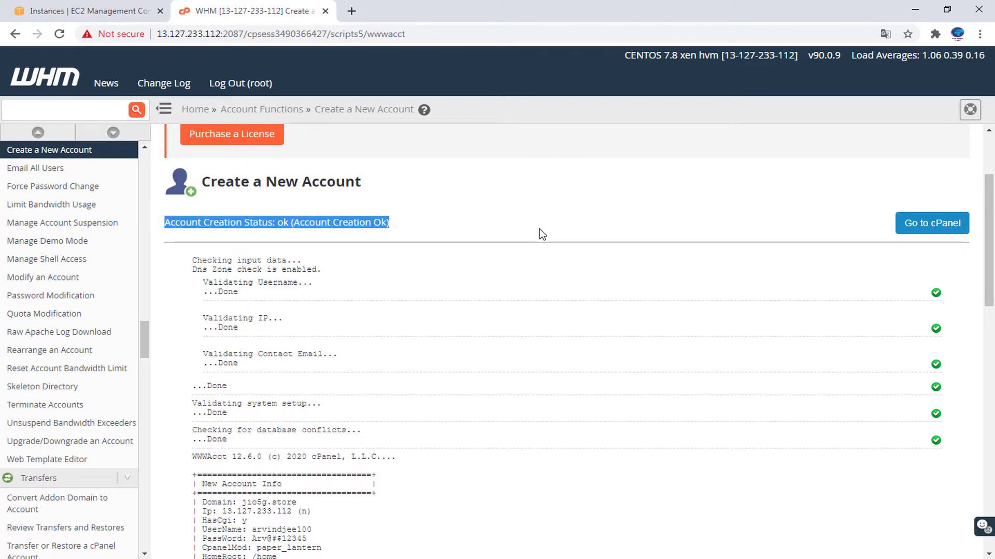
drag(989, 276, 974, 404)
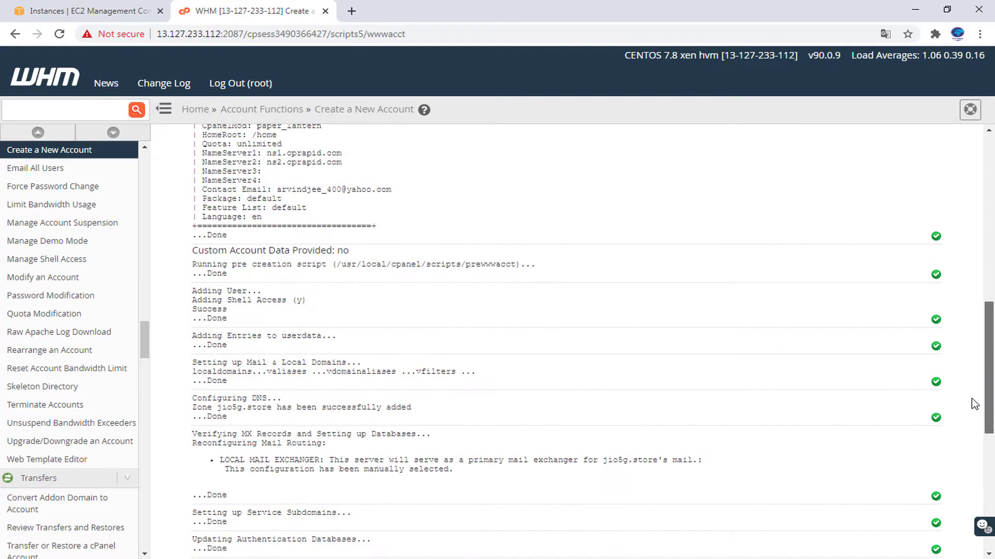
scroll(961, 471, down, 7)
scroll(981, 306, up, 10)
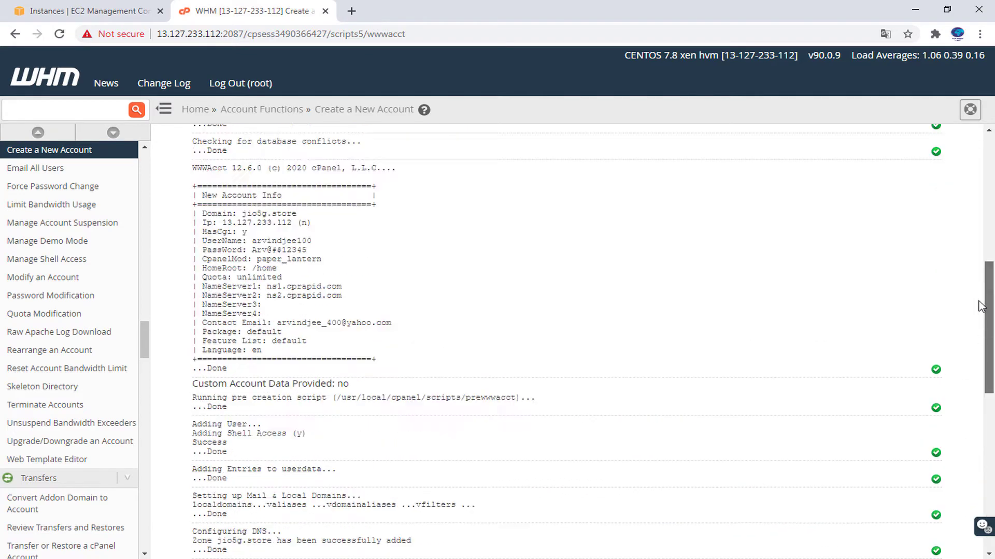
scroll(985, 270, up, 8)
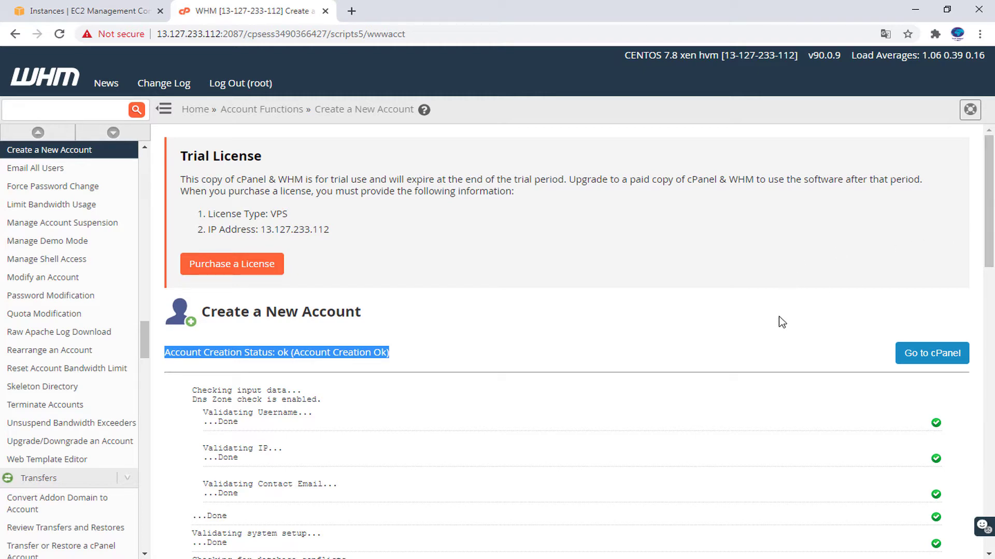
click(935, 365)
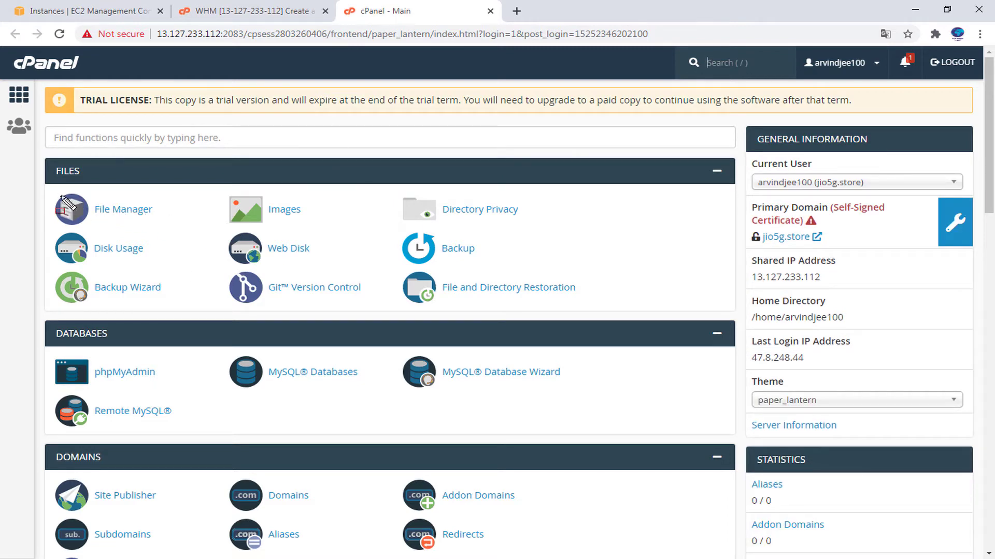
Open File Manager at the account's home directory listing public_html, etc, mail, ssl and tmp.
drag(45, 190, 159, 229)
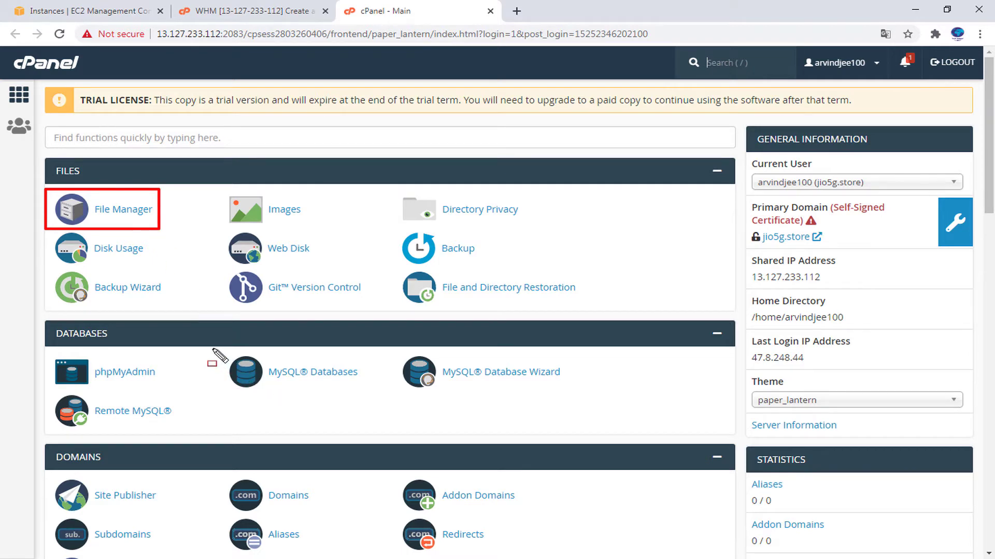
drag(39, 350, 167, 392)
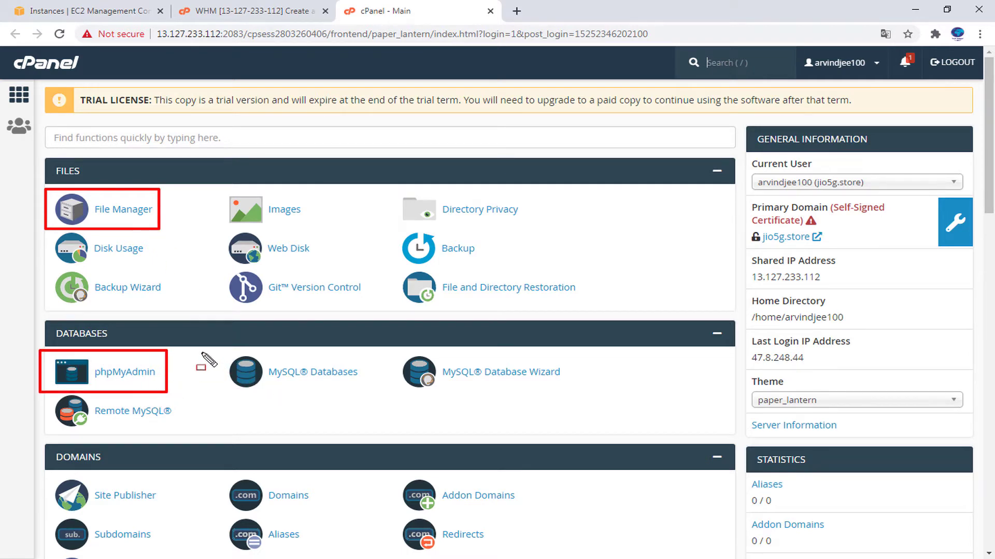
drag(201, 353, 374, 396)
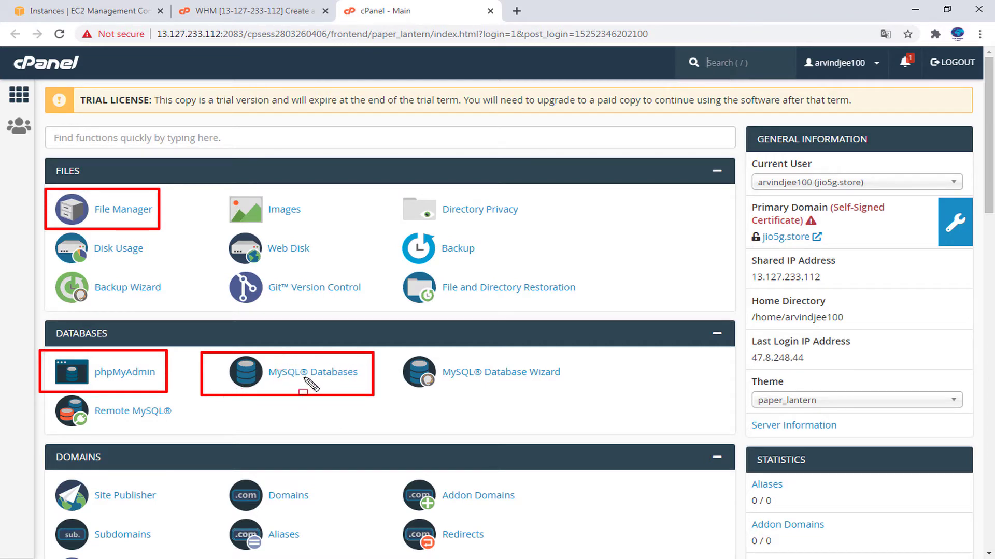
key(Escape)
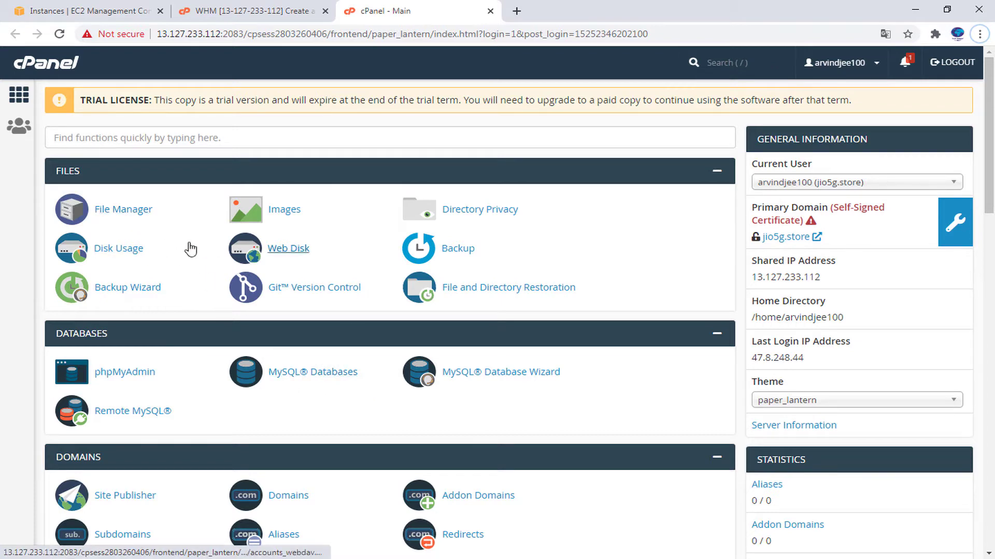
click(125, 213)
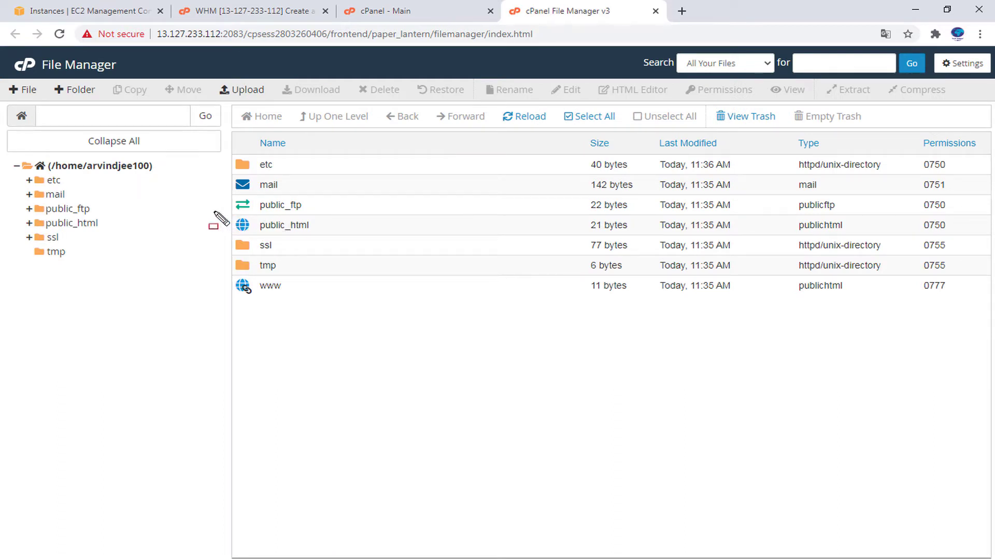
Open the public_html folder, holding only cgi-bin, and minimize Chrome to the desktop.
drag(213, 211, 333, 237)
key(Escape)
double_click(259, 227)
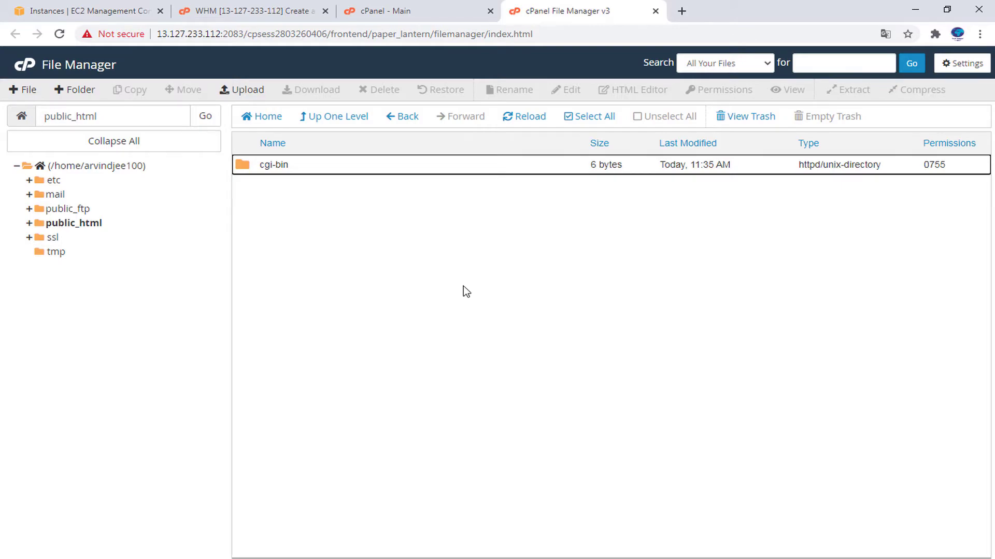
click(915, 9)
Refresh the desktop and browse to New folder > PHP API > TicTic API.
right_click(383, 238)
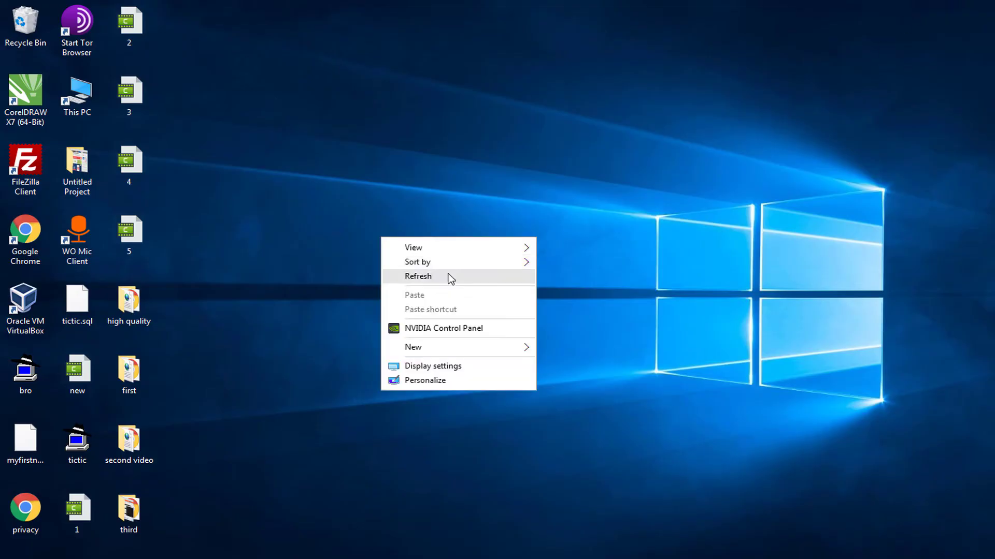
click(449, 278)
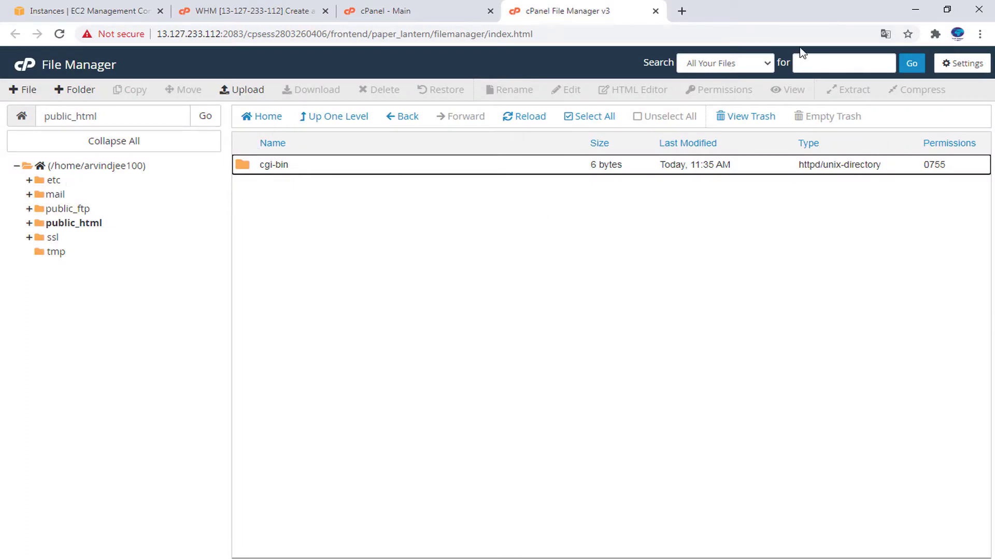
click(906, 16)
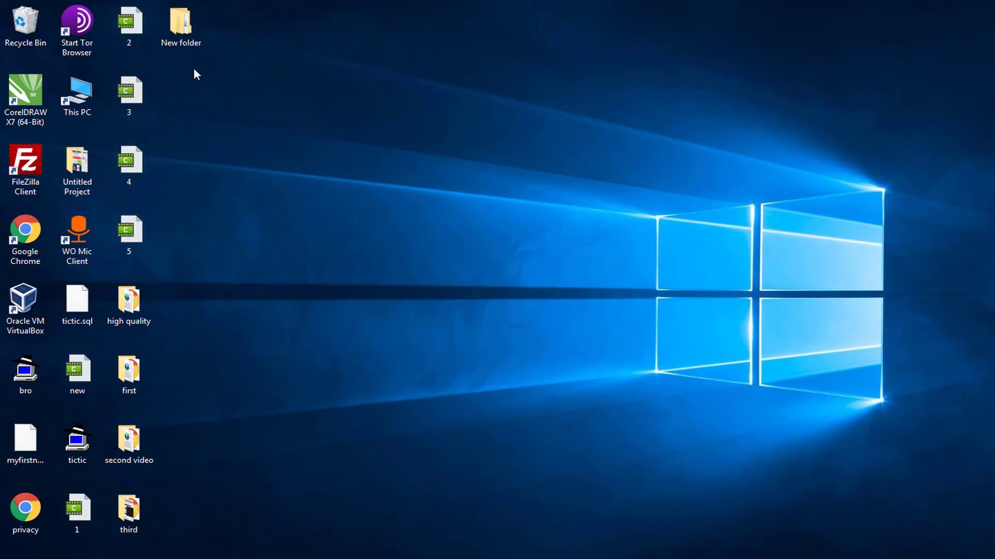
drag(223, 1, 169, 46)
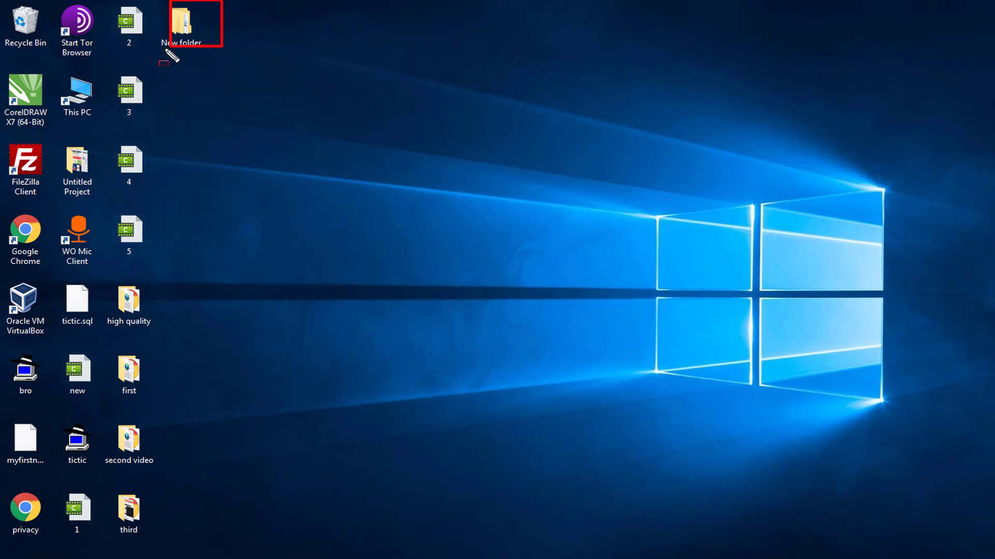
double_click(186, 30)
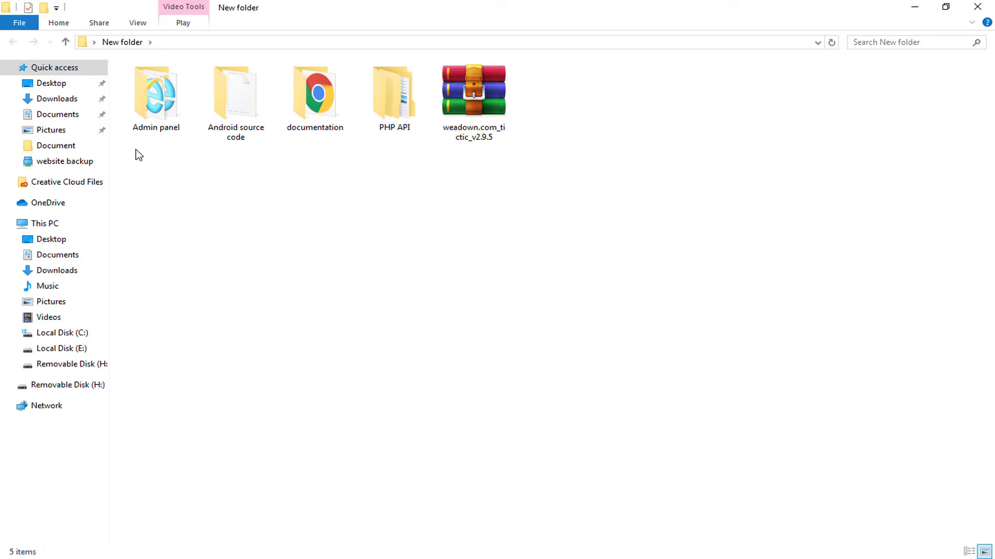
drag(124, 146, 197, 58)
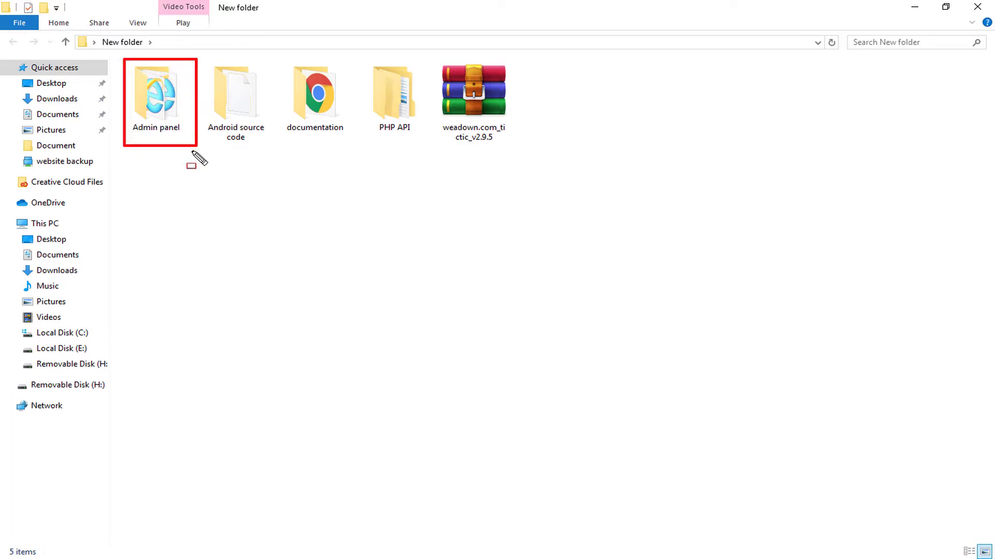
mouse_move(365, 147)
mouse_down()
mouse_move(437, 75)
mouse_move(434, 61)
mouse_up()
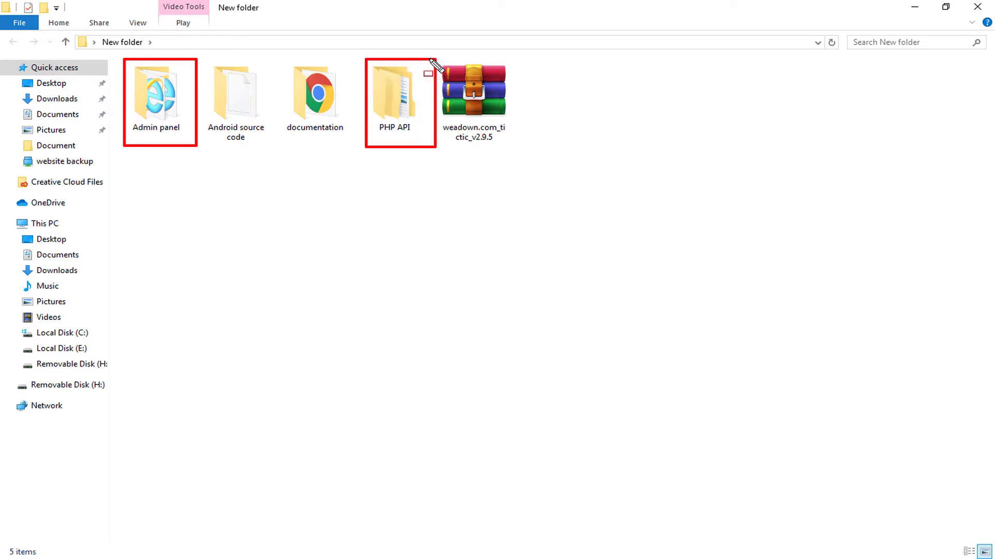
key(Escape)
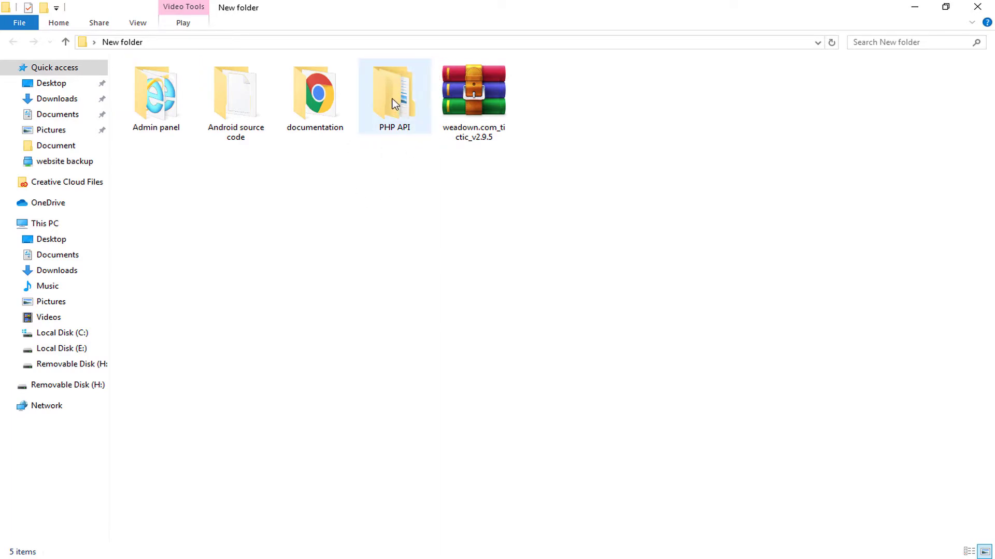
double_click(393, 97)
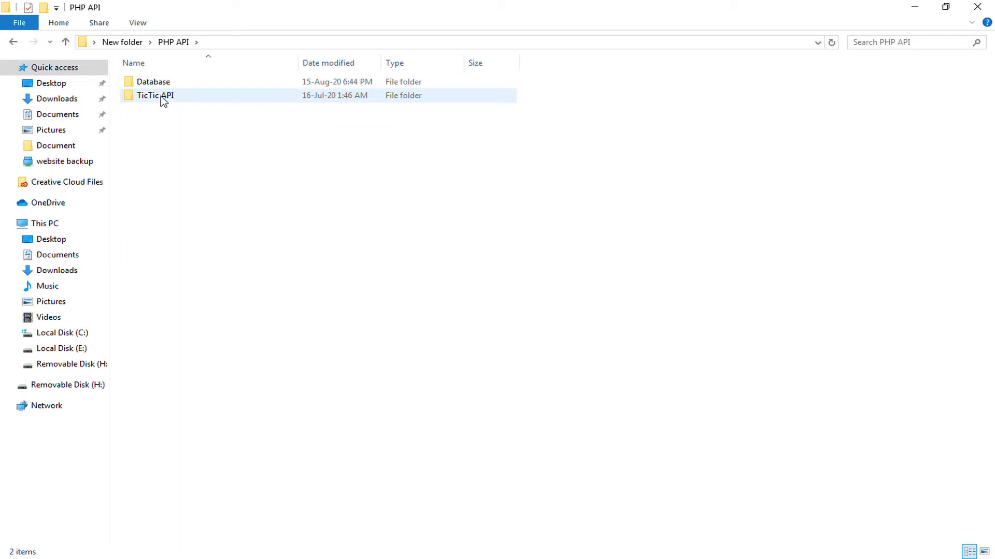
double_click(181, 95)
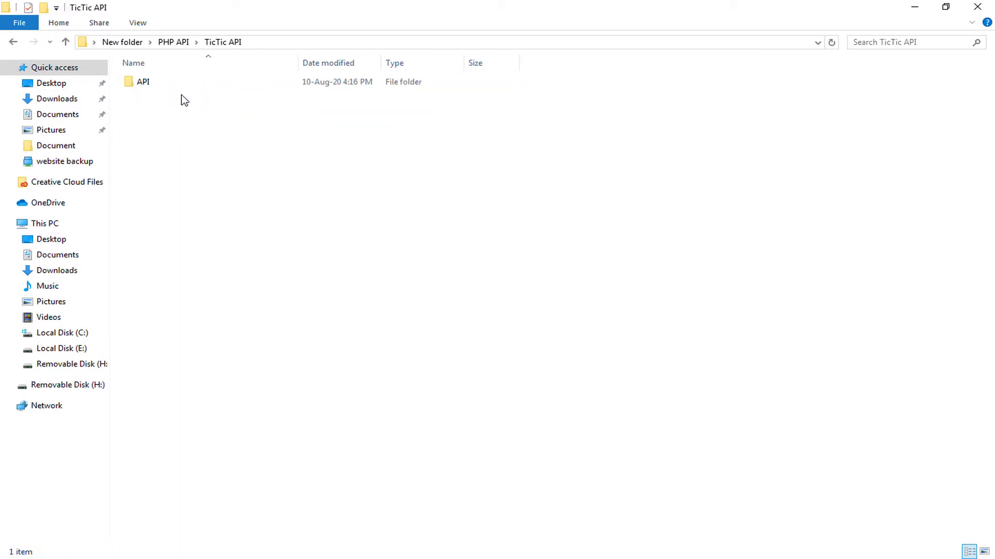
Compress the API folder into a 68,019 KB ZIP archive, API.zip.
click(145, 85)
right_click(145, 85)
key(Escape)
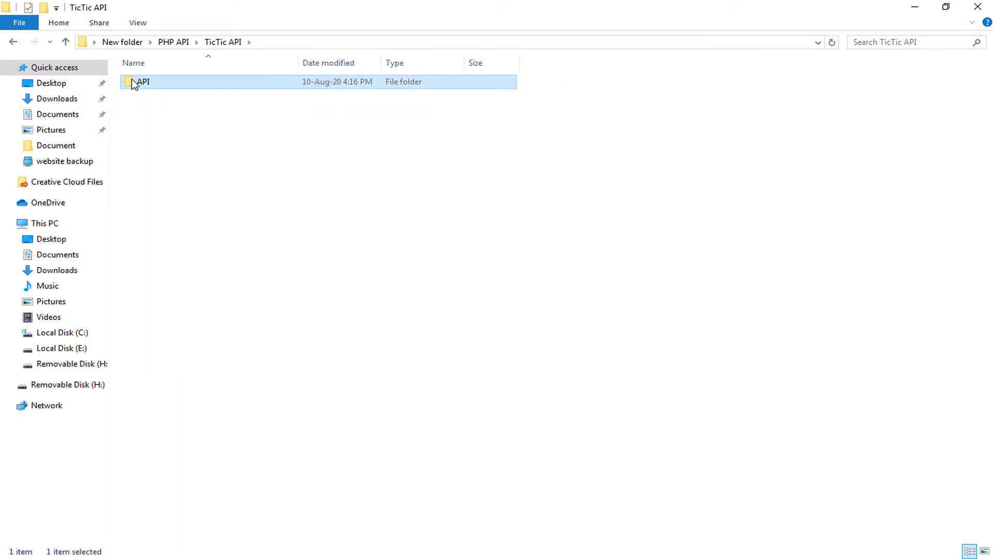
double_click(145, 85)
mouse_move(54, 233)
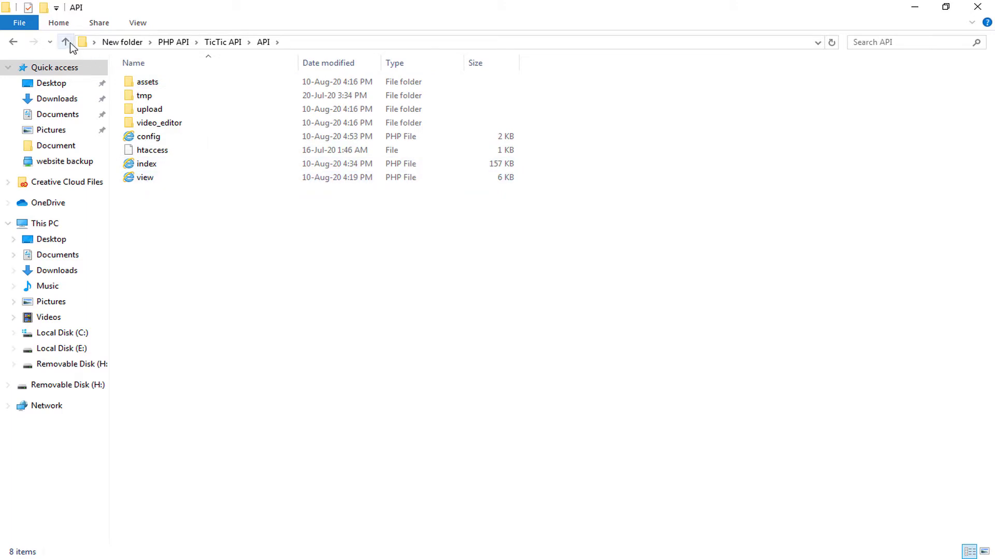
click(66, 42)
right_click(162, 83)
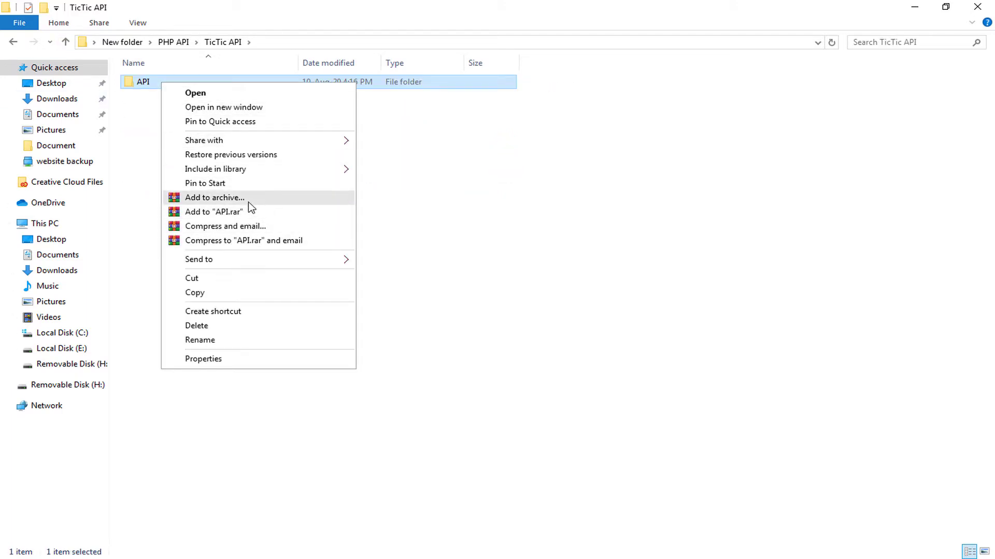
click(214, 197)
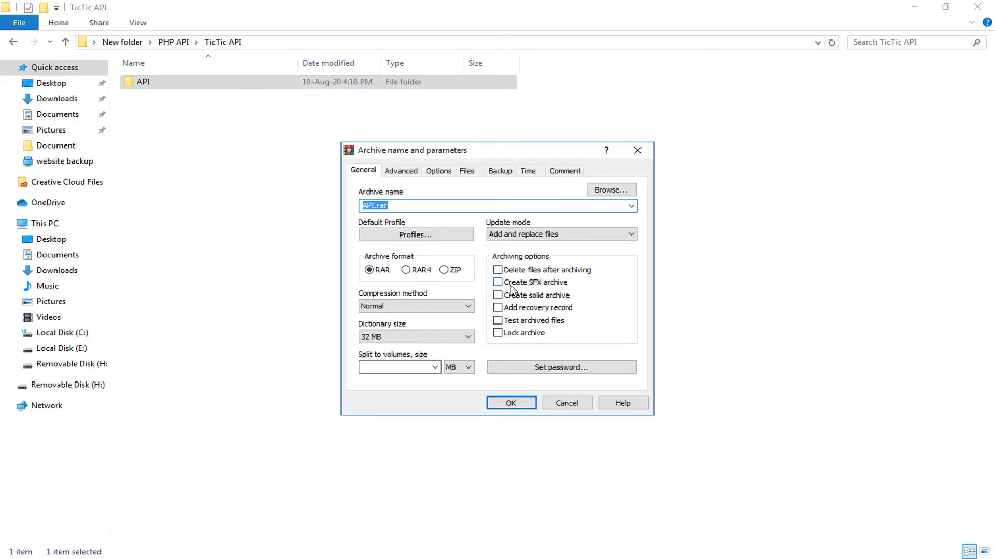
click(443, 270)
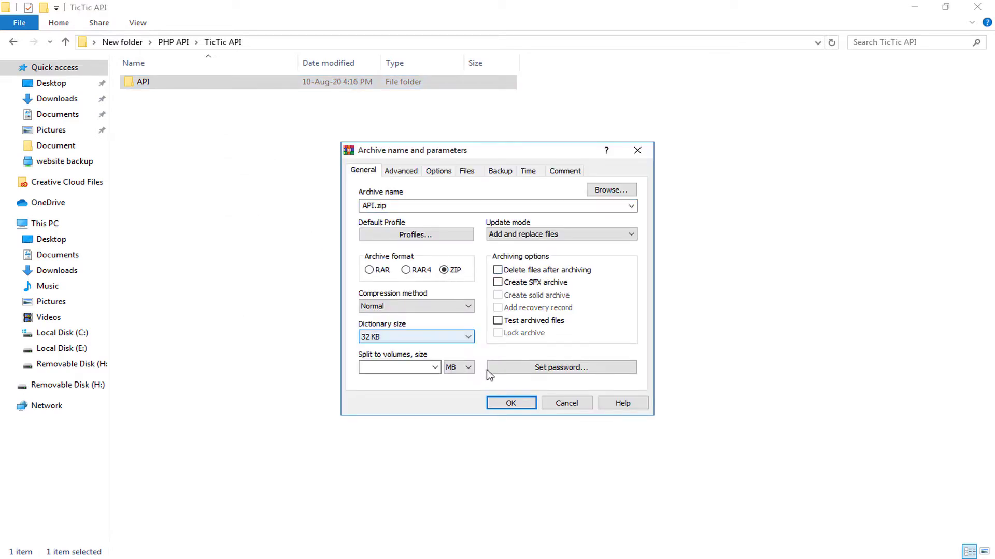
click(510, 403)
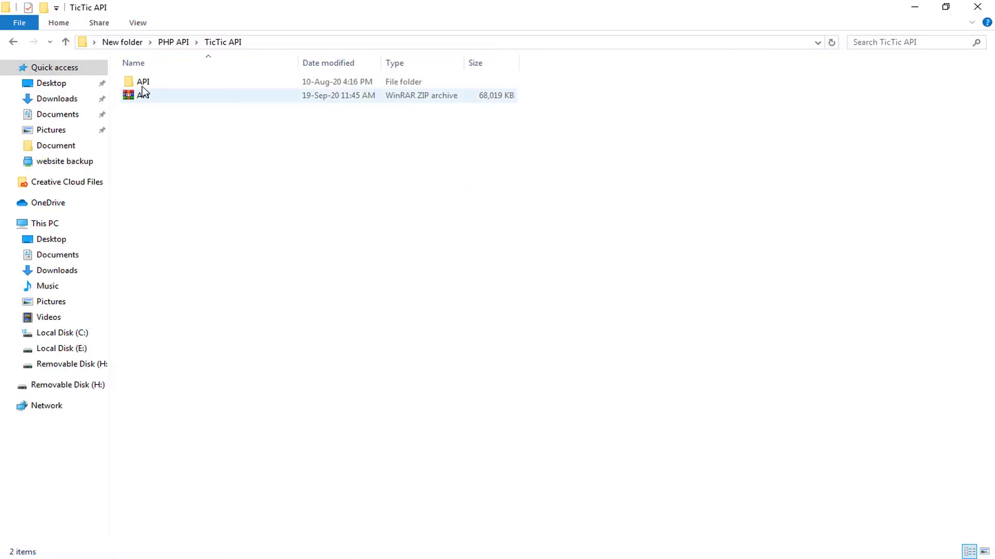
Reopen cPanel File Manager at public_html and close the stray API.zip tab.
click(141, 82)
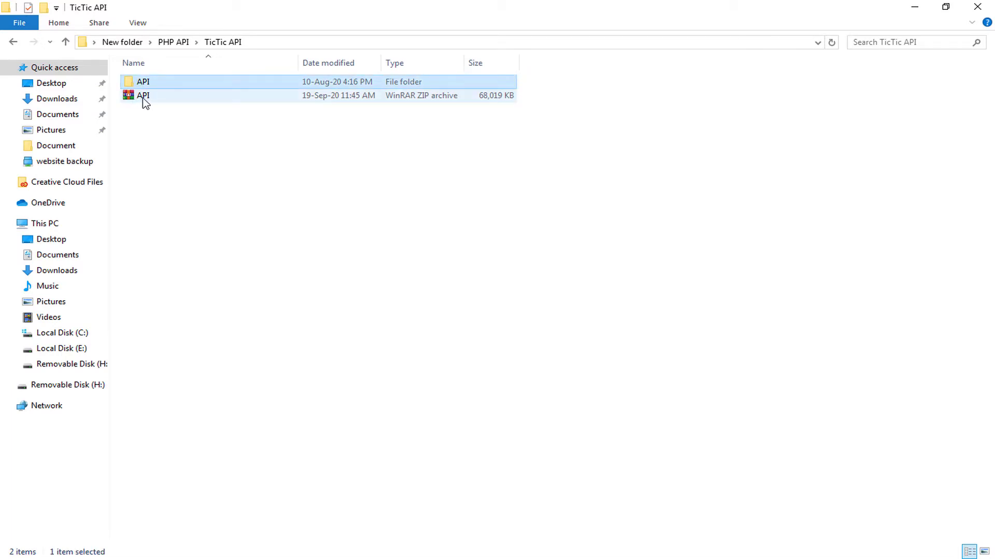
click(146, 97)
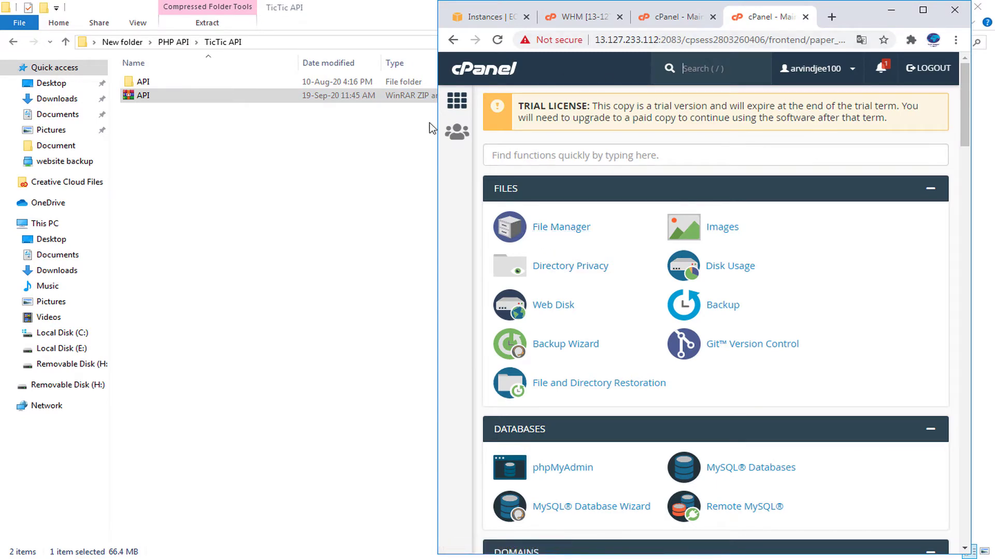
drag(436, 126, 340, 125)
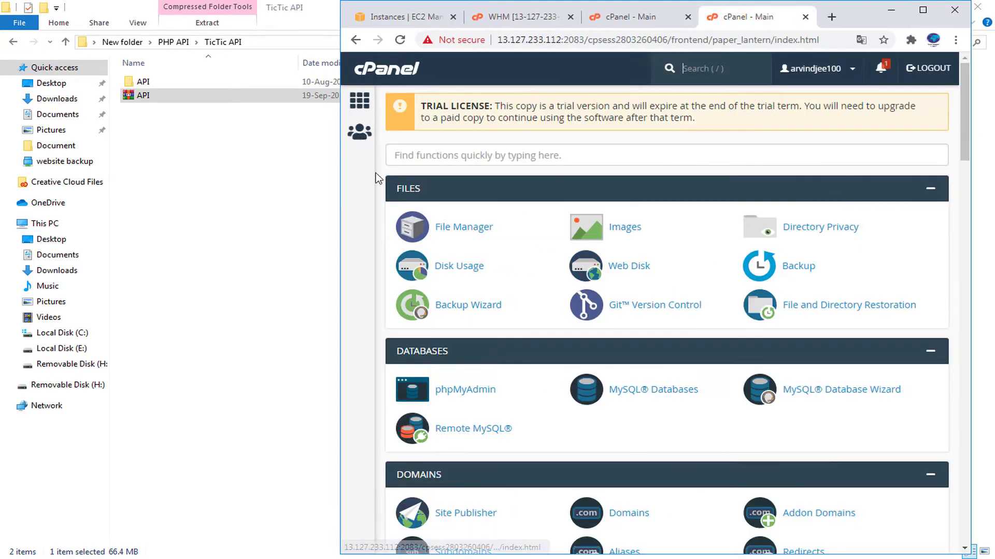
click(461, 230)
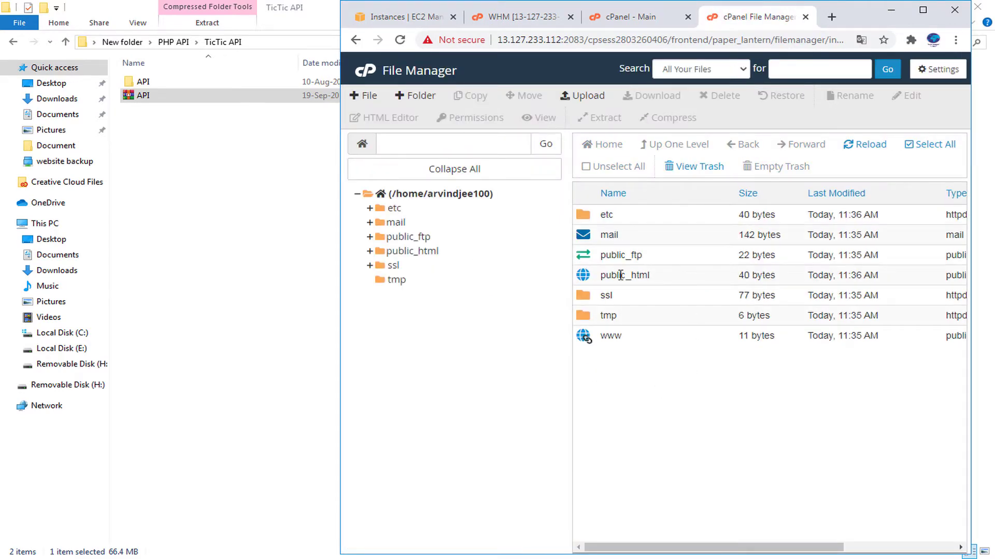
double_click(590, 275)
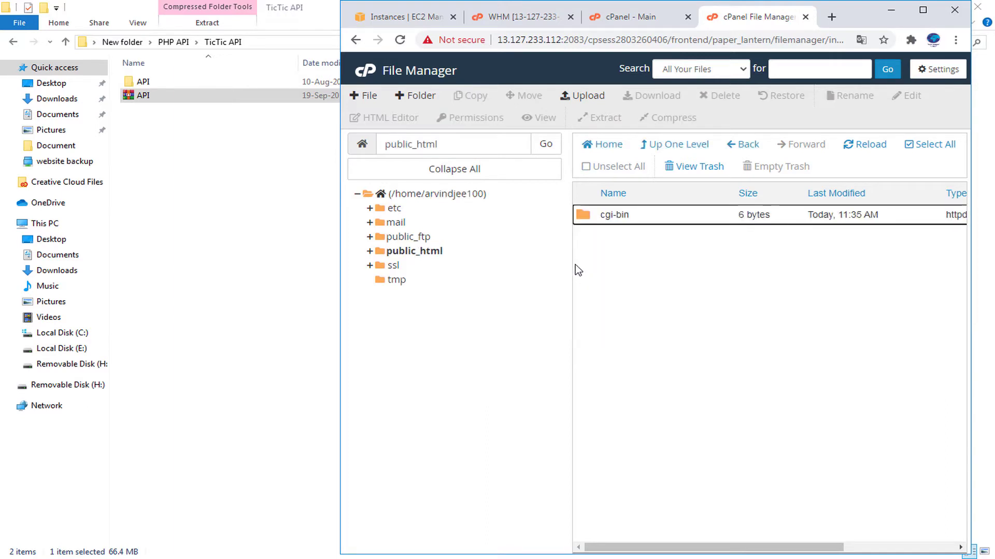
mouse_move(133, 96)
mouse_down()
mouse_move(329, 240)
mouse_move(748, 378)
mouse_up()
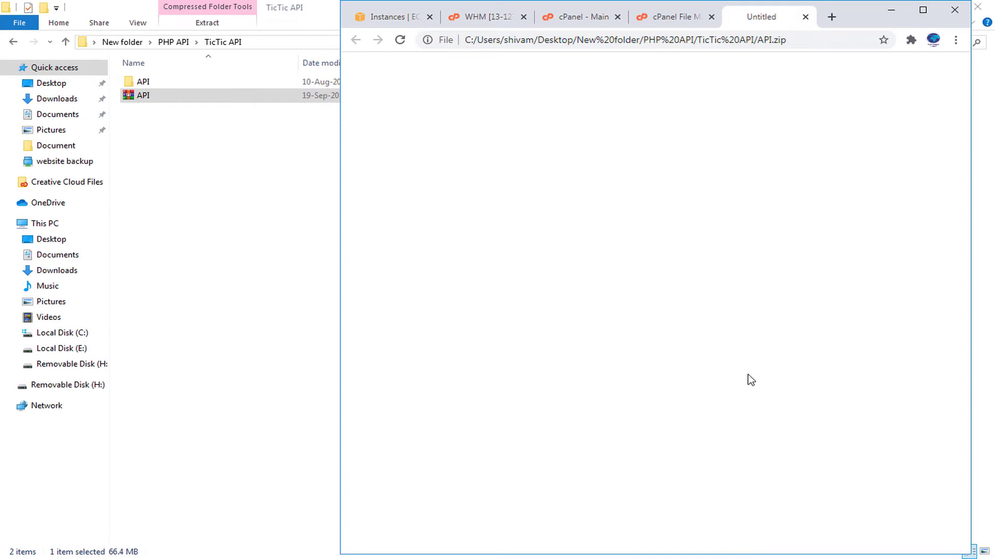
click(805, 17)
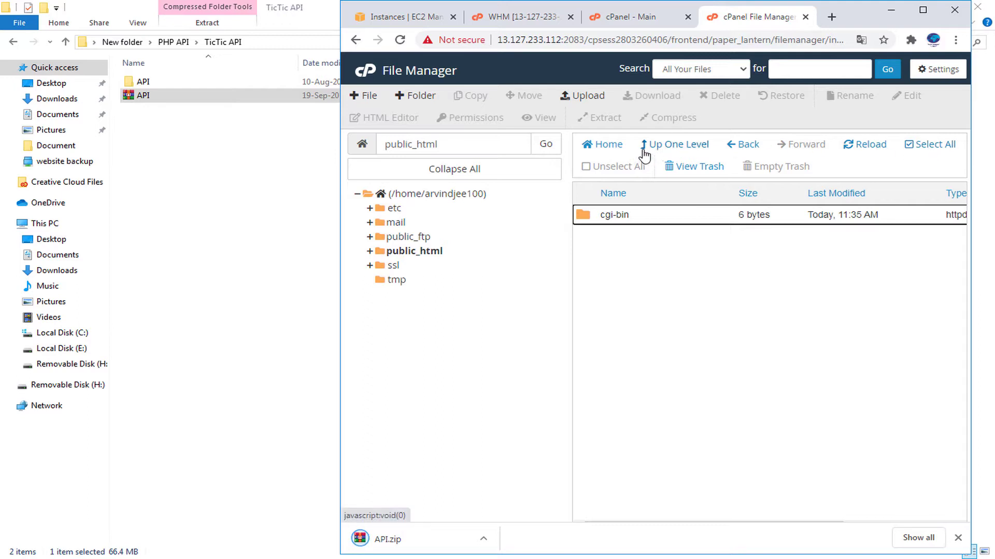
Upload API.zip to public_html, then return File Explorer to New folder.
click(586, 96)
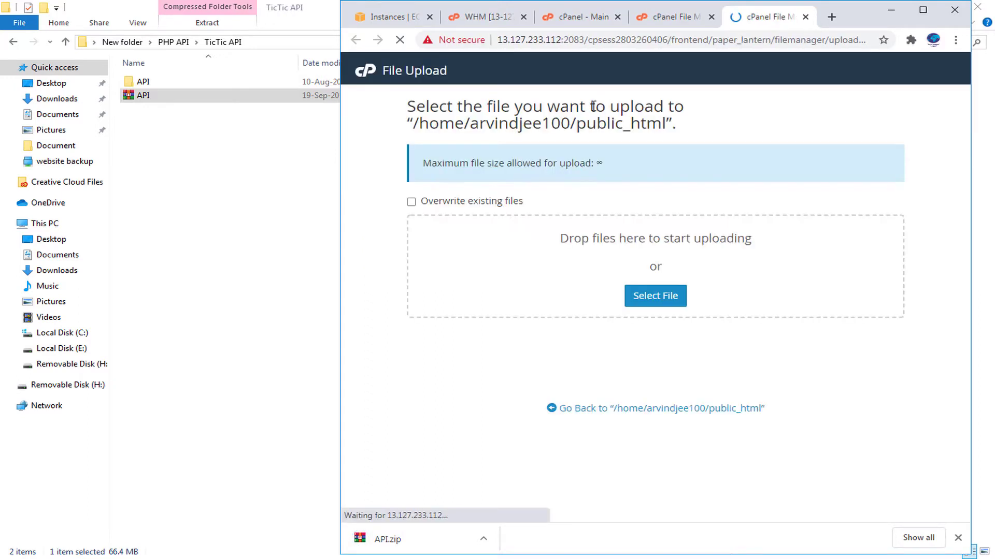
mouse_move(139, 95)
mouse_down()
mouse_move(207, 131)
mouse_move(673, 290)
mouse_up()
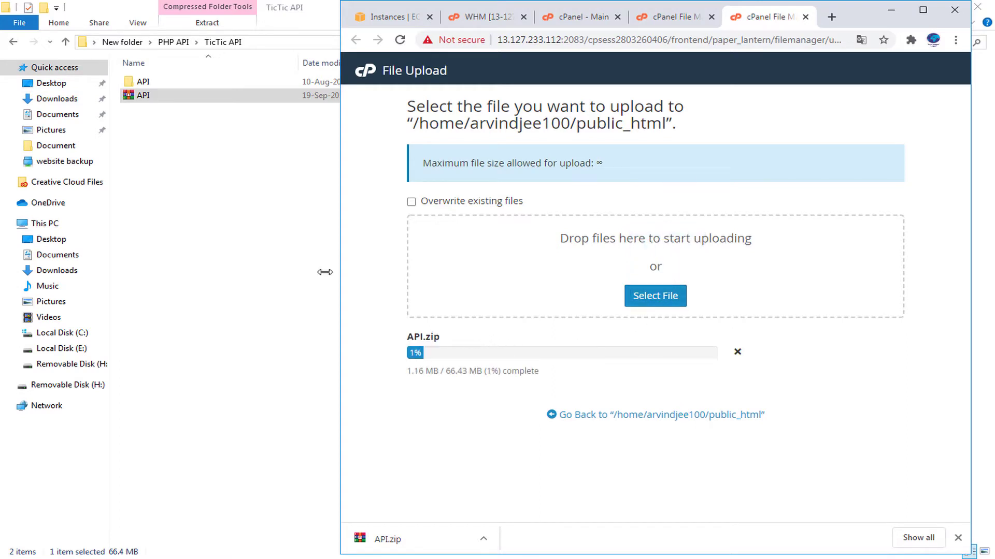
click(207, 119)
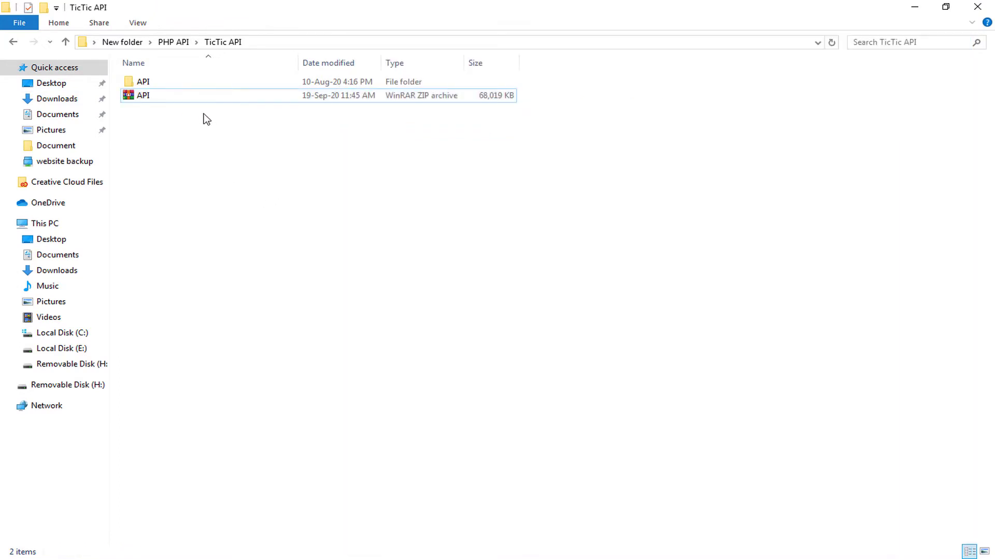
click(66, 43)
click(66, 43)
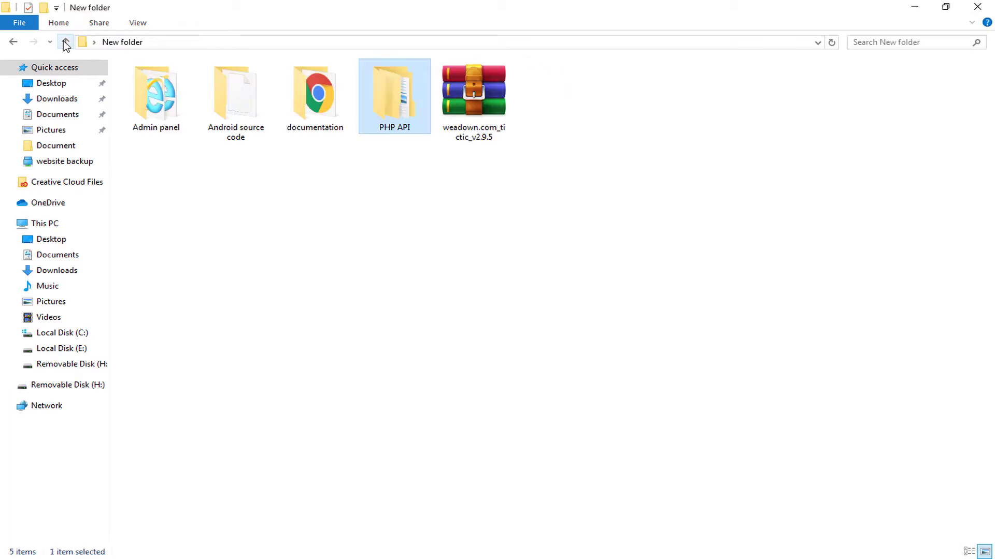
Rename the Admin panel folder to portal.
click(165, 102)
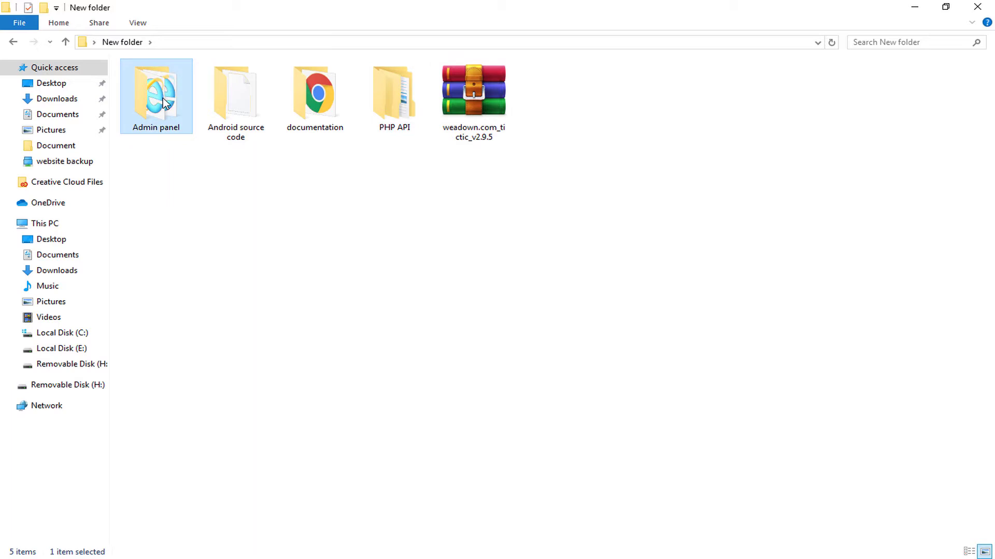
key(F2)
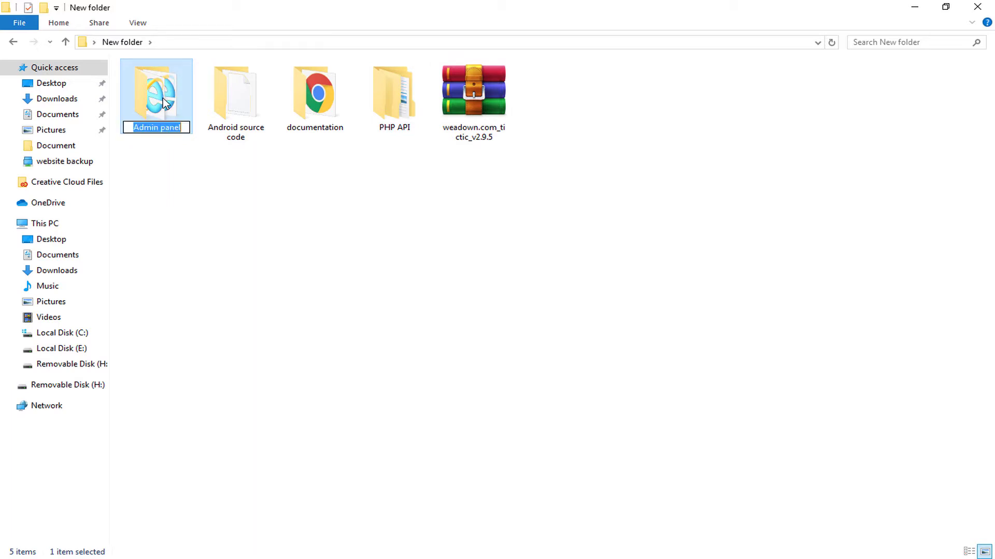
text(portal)
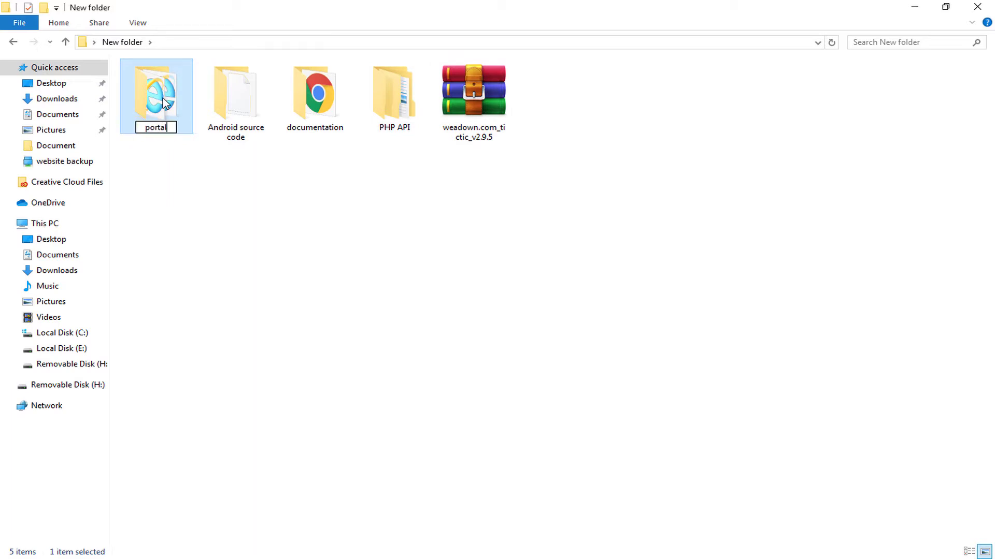
click(232, 256)
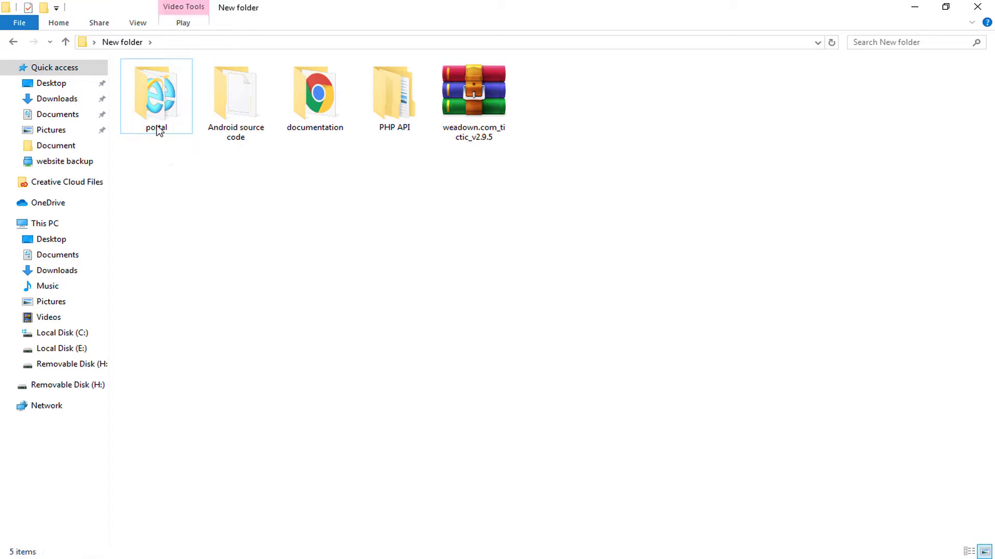
Compress the portal folder into a ZIP archive, portal.zip.
right_click(148, 100)
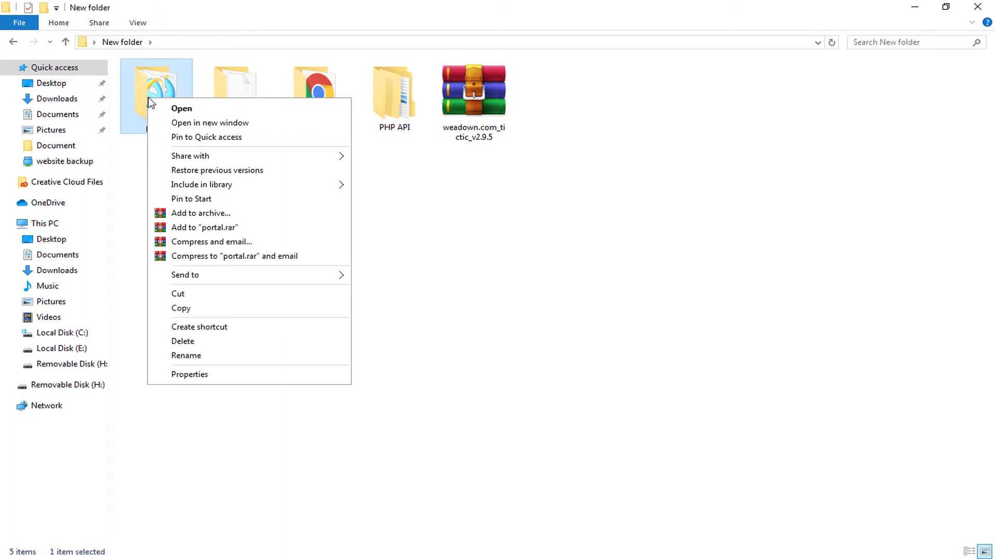
click(229, 216)
click(453, 271)
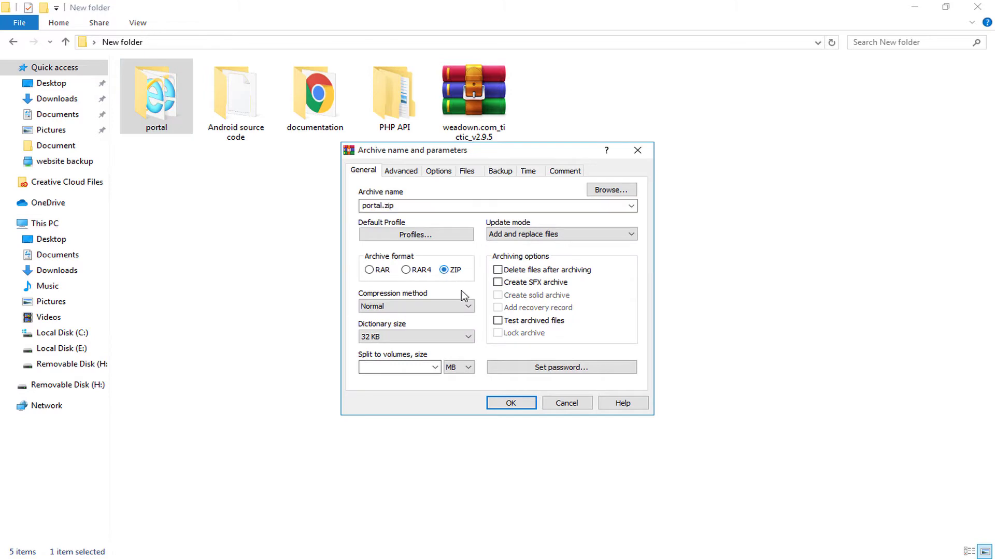
click(517, 407)
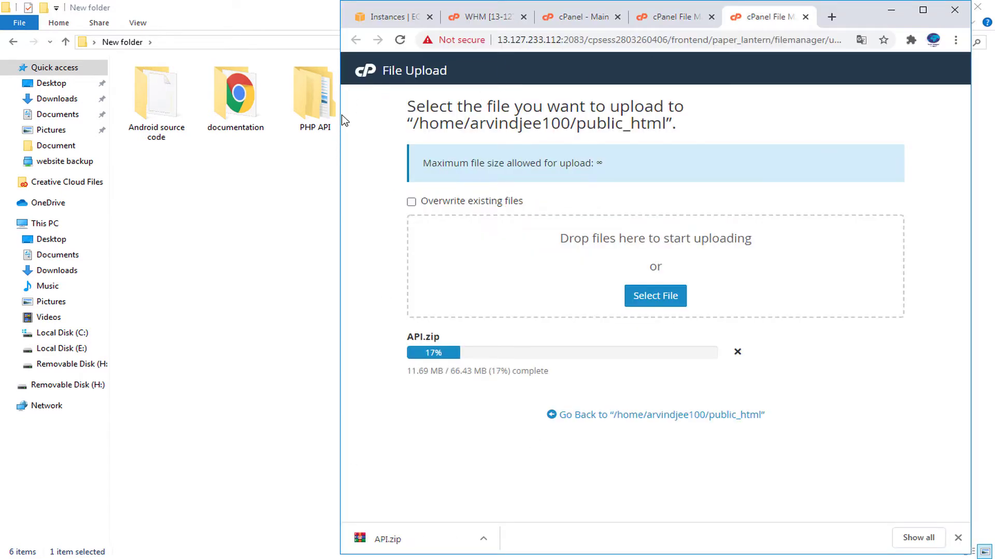
Drag portal.zip from File Explorer onto the File Upload drop zone so it uploads beside API.zip.
drag(339, 117, 572, 116)
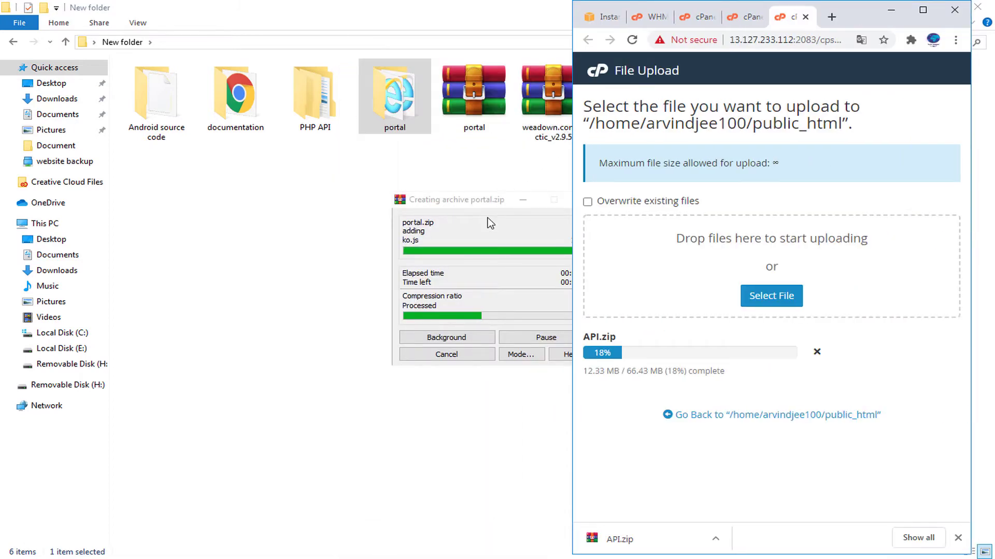
drag(491, 207, 222, 165)
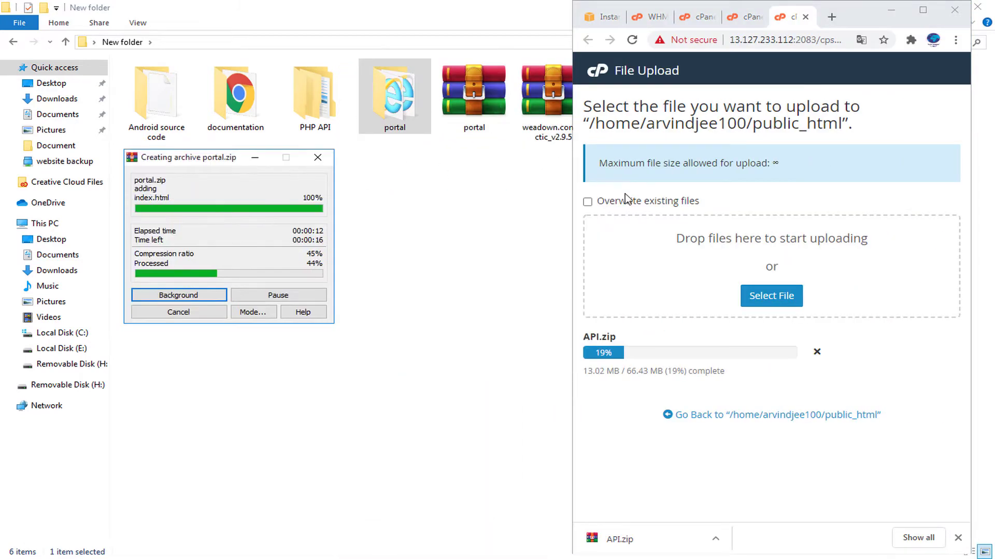
drag(569, 205, 439, 207)
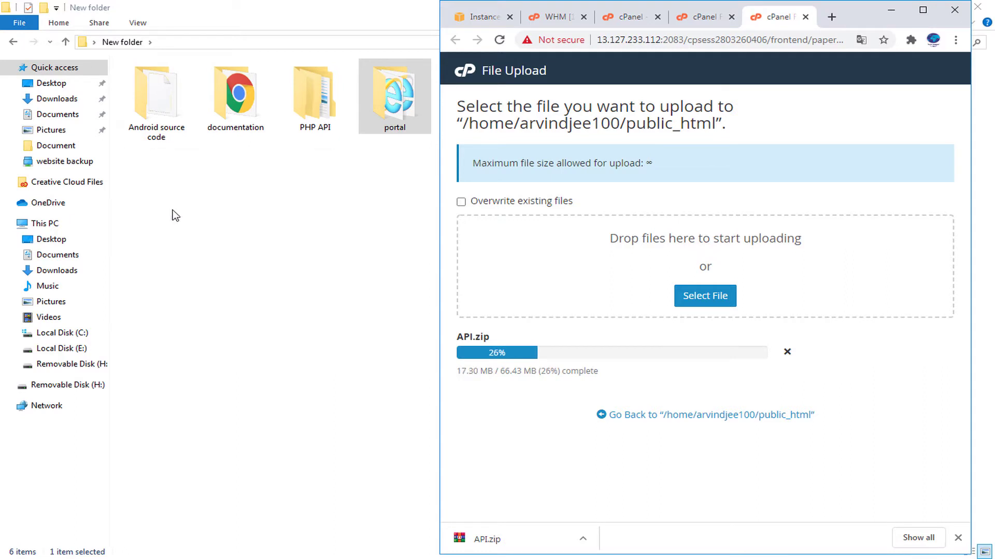
click(208, 299)
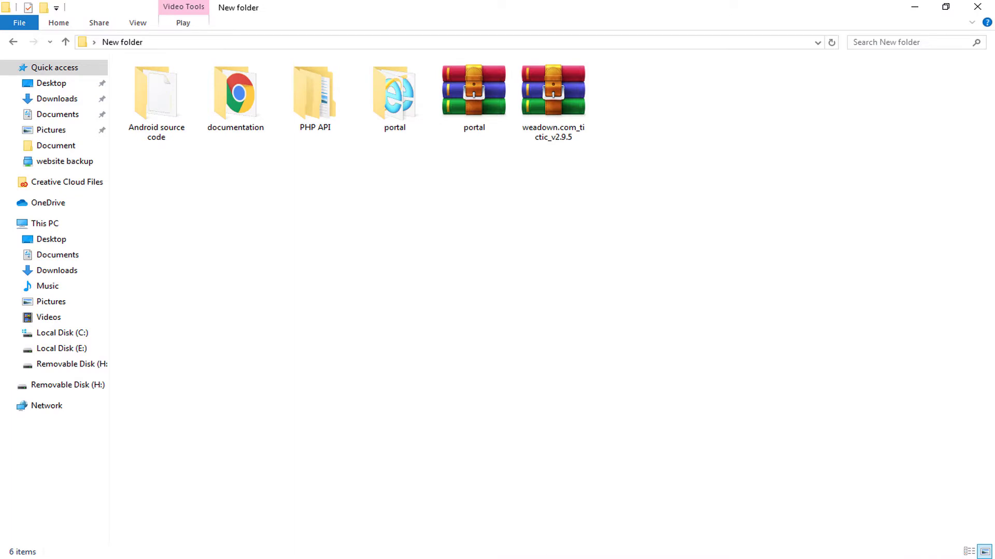
key(alt+Tab)
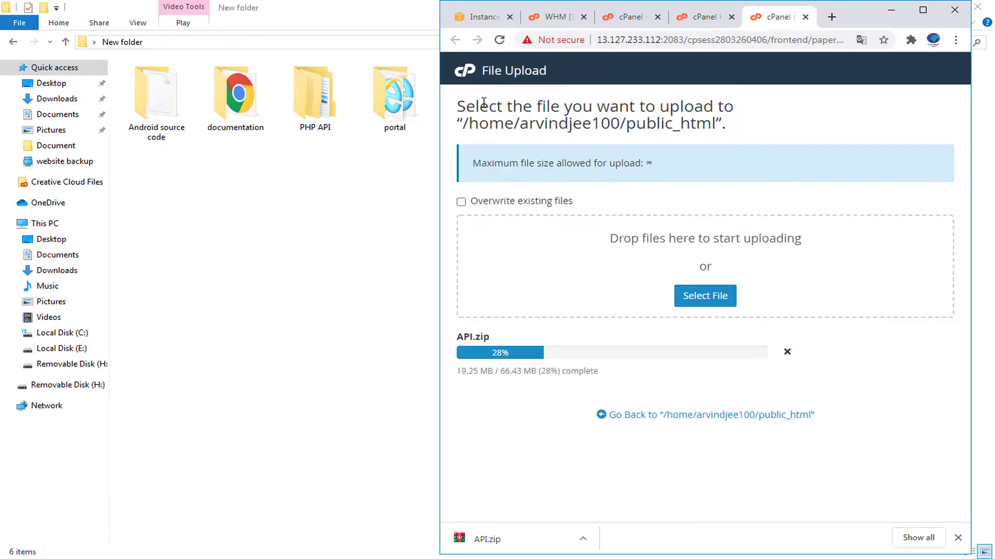
drag(439, 124, 585, 127)
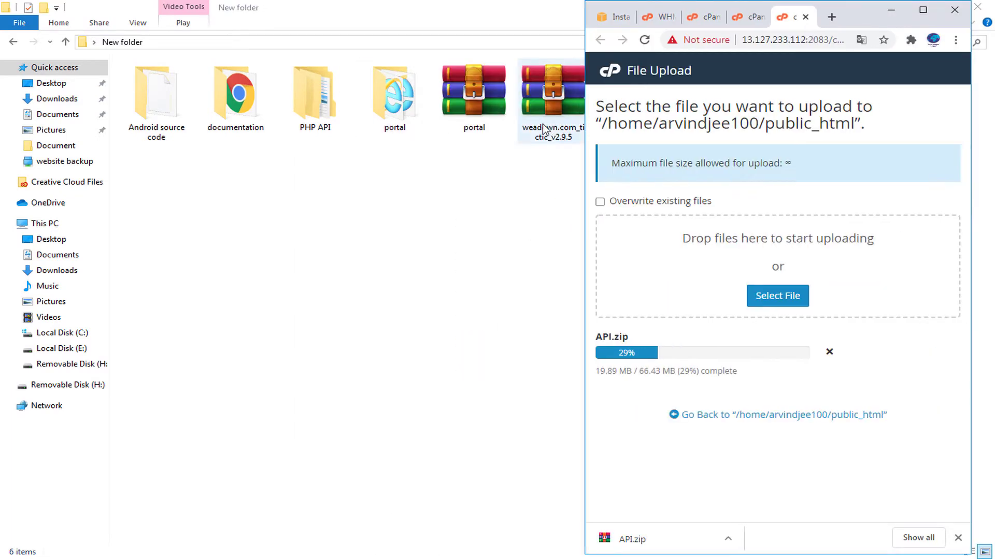
mouse_move(474, 99)
mouse_down()
mouse_move(772, 280)
mouse_move(782, 258)
mouse_up()
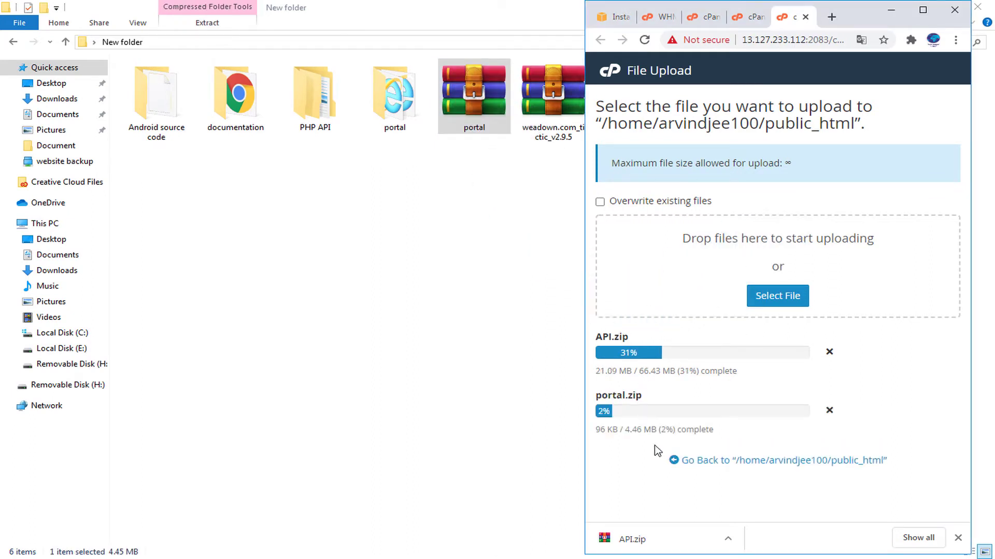
Maximize Chrome and wait until portal.zip reaches 100% and API.zip reaches 94%.
click(922, 10)
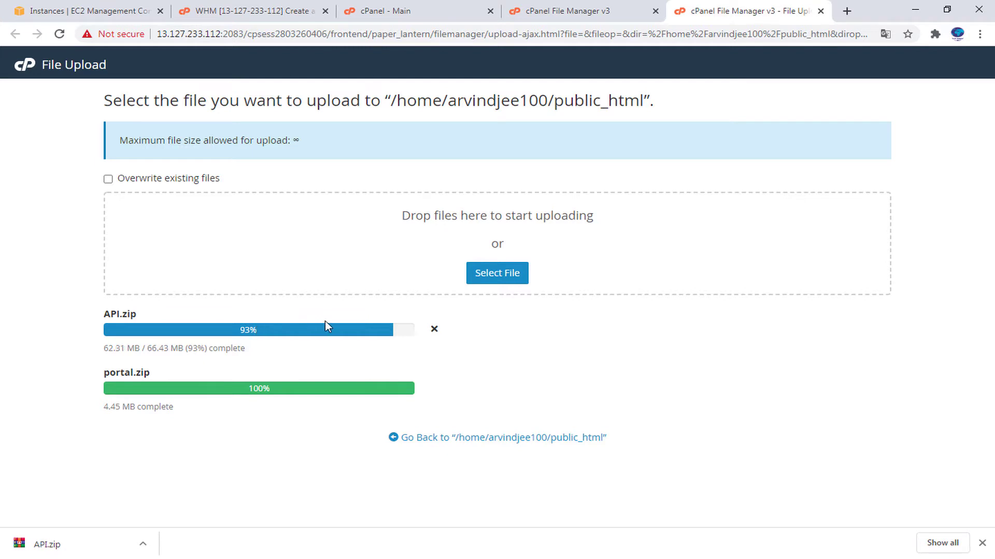
Load hostinger.in in a new tab, then close the finished upload tab.
click(847, 11)
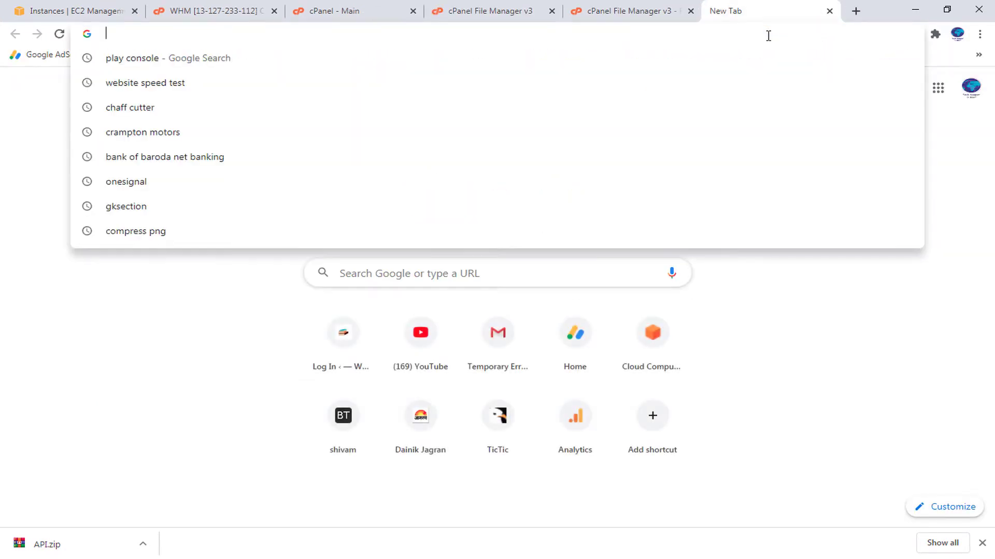
text(hostinger.in)
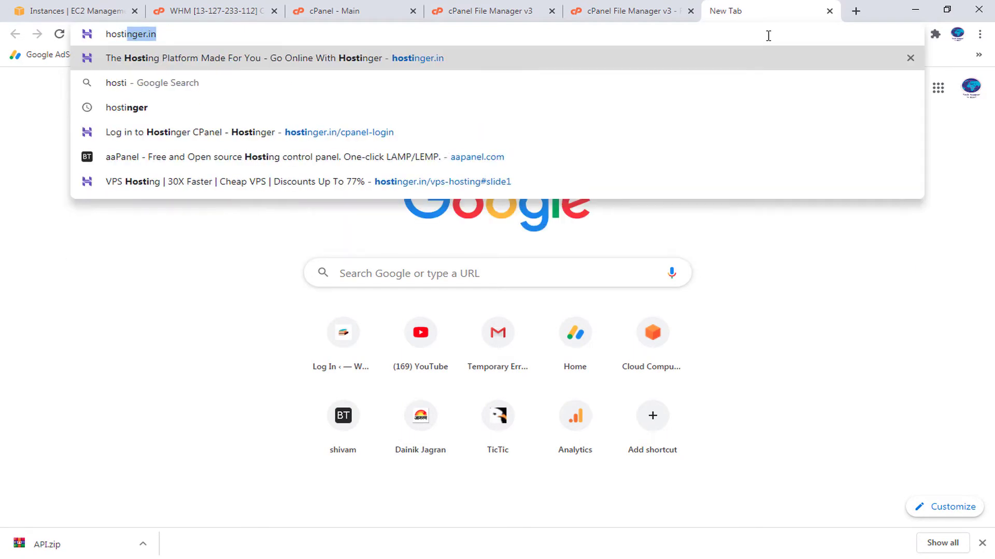
key(Return)
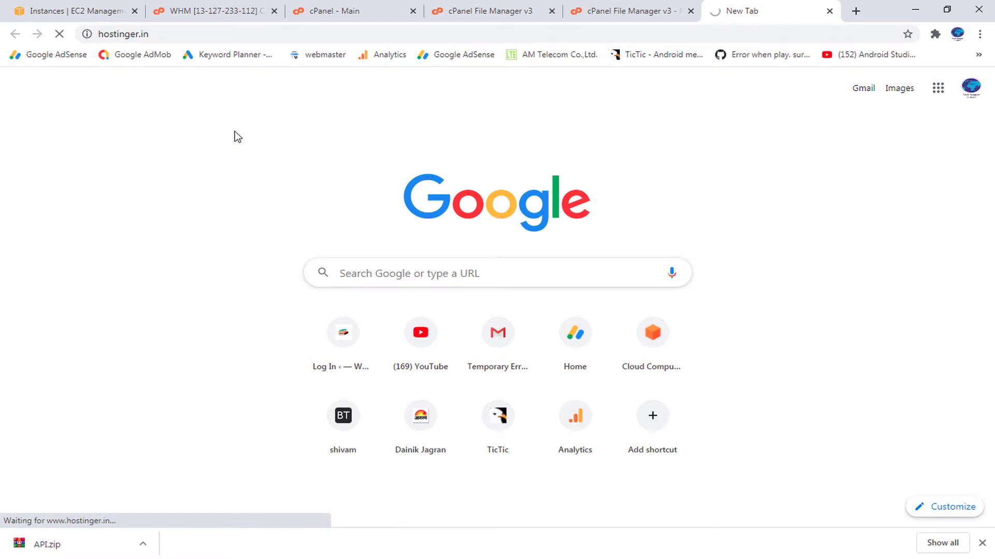
key(ctrl+shift+Tab)
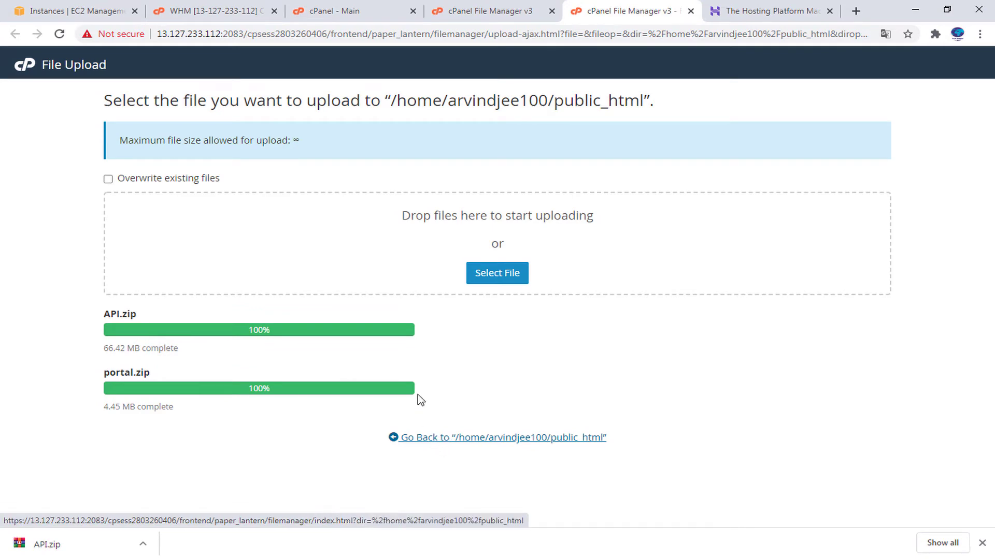
key(ctrl+w)
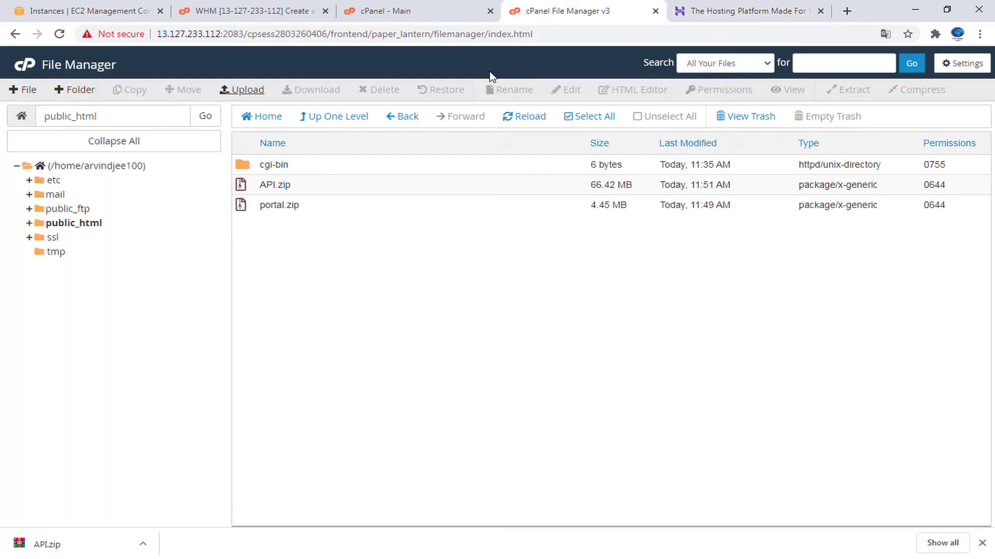
Extract API.zip into public_html.
click(553, 9)
right_click(260, 189)
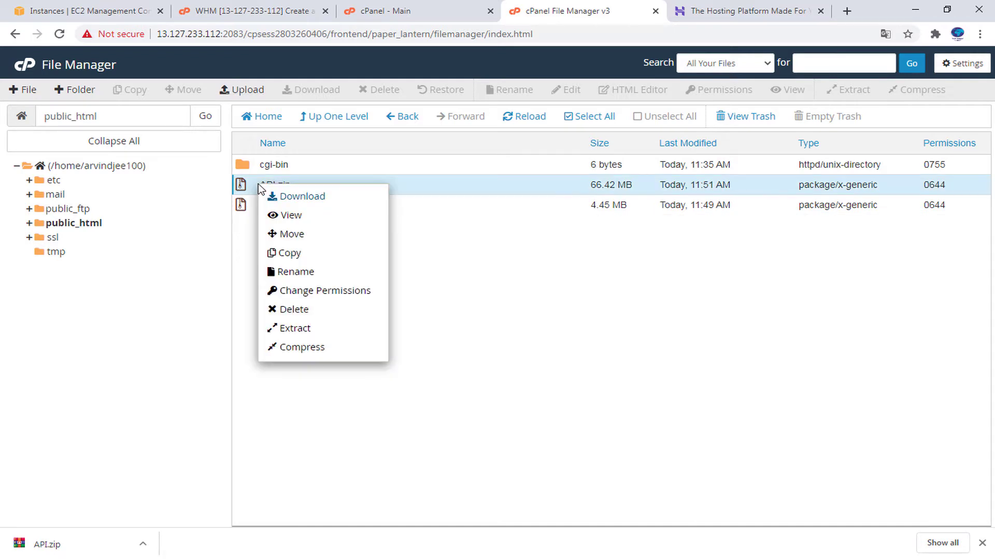
click(304, 329)
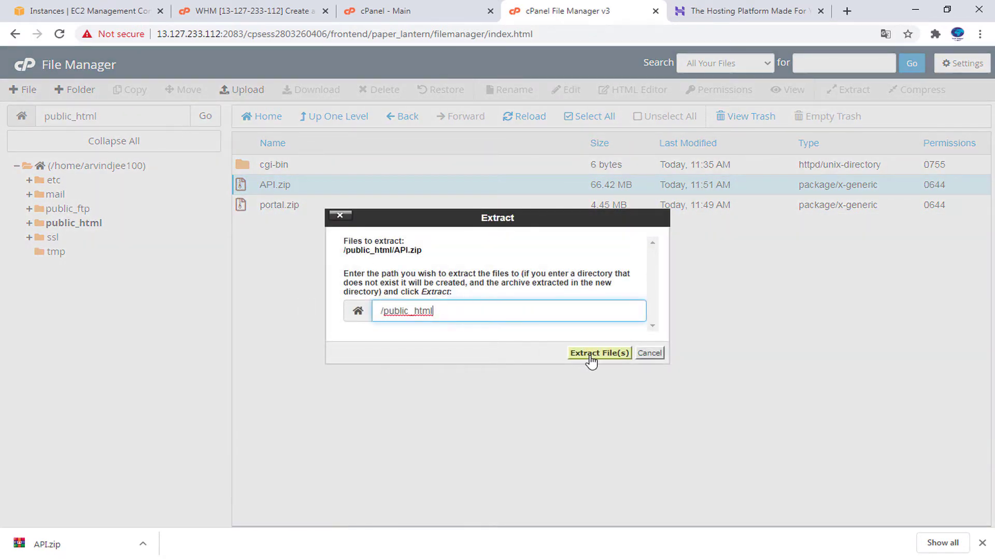
click(590, 356)
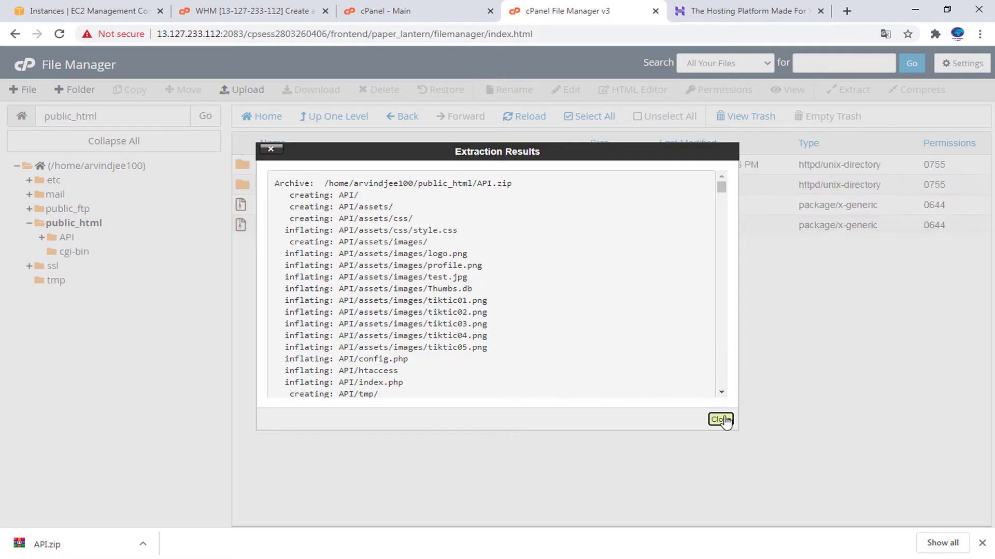
click(720, 419)
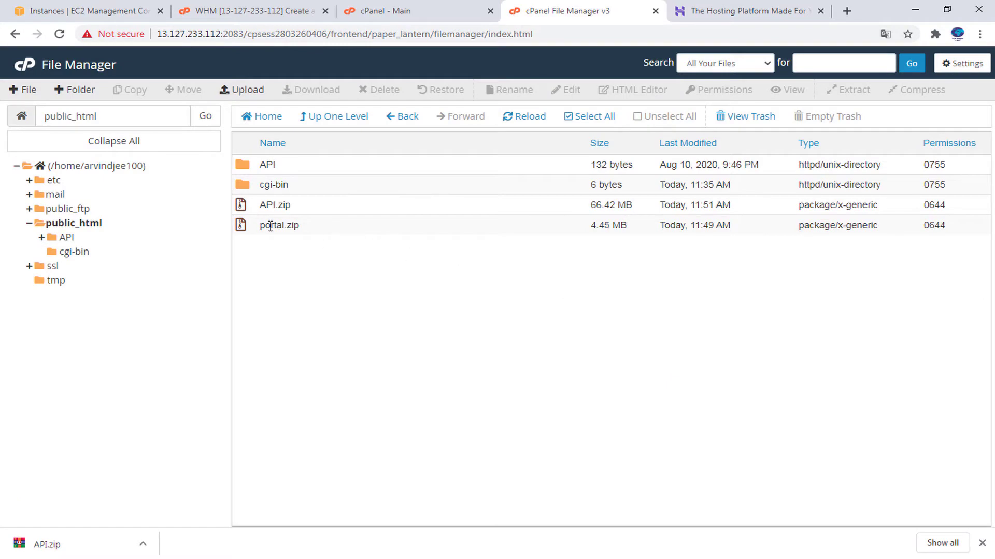
Extract portal.zip into public_html, then select both zip archives.
right_click(245, 224)
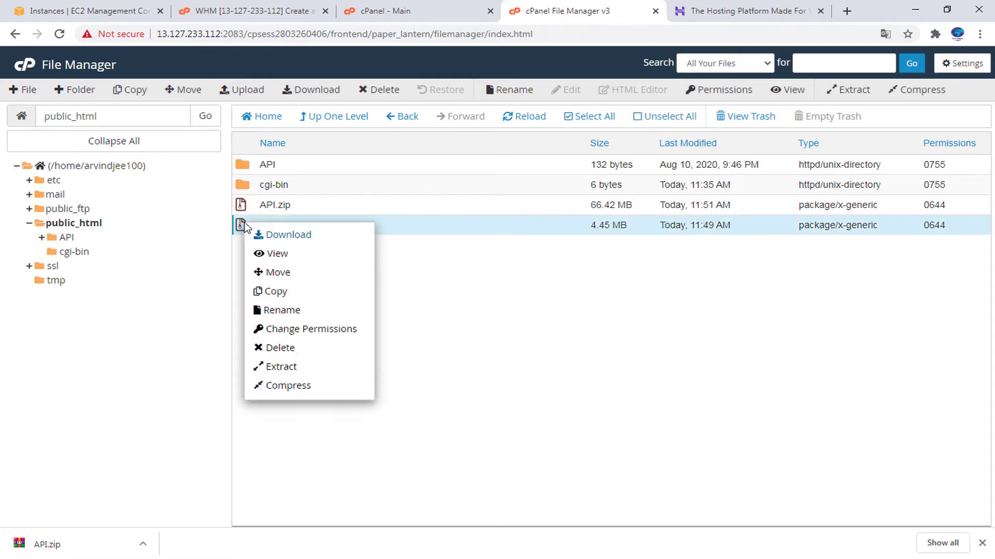
click(303, 367)
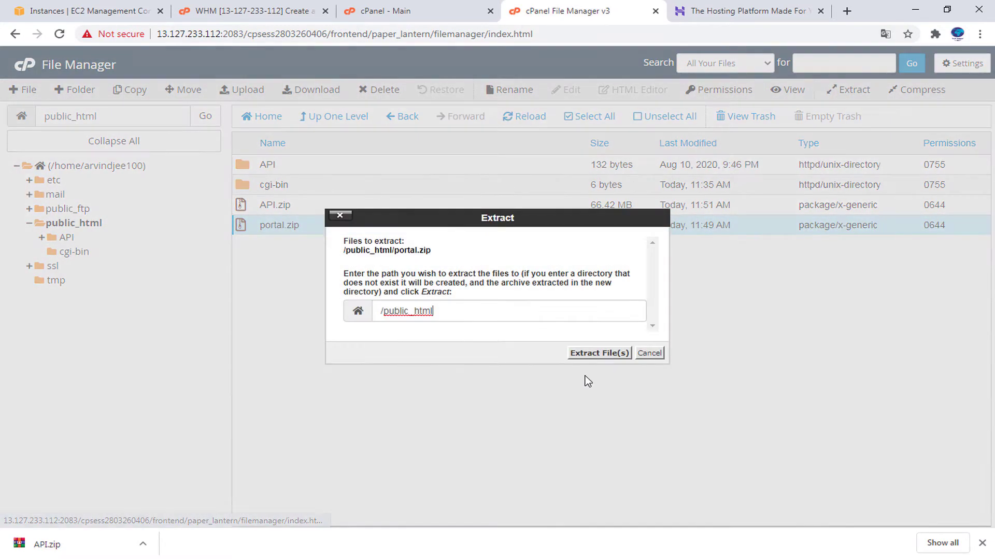
click(597, 352)
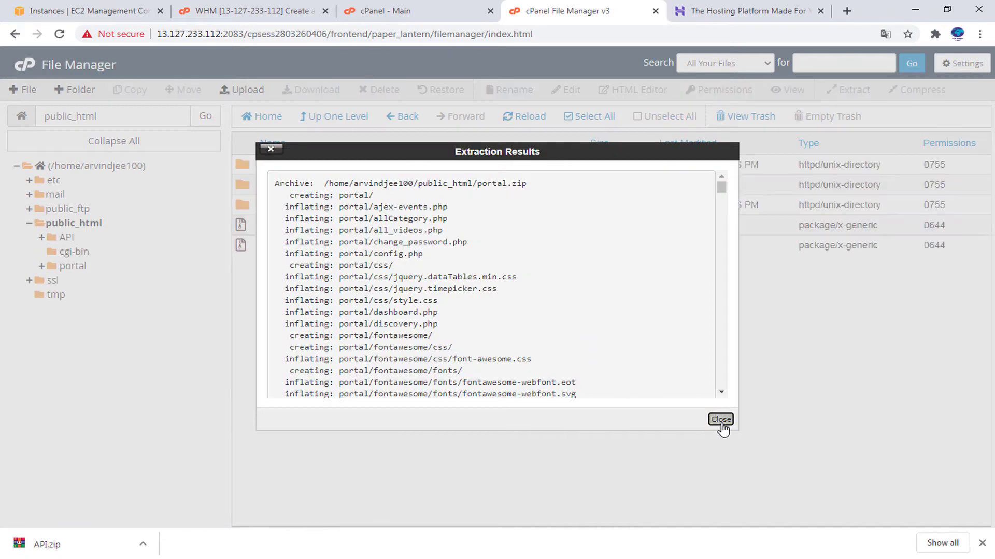
click(720, 418)
click(244, 246)
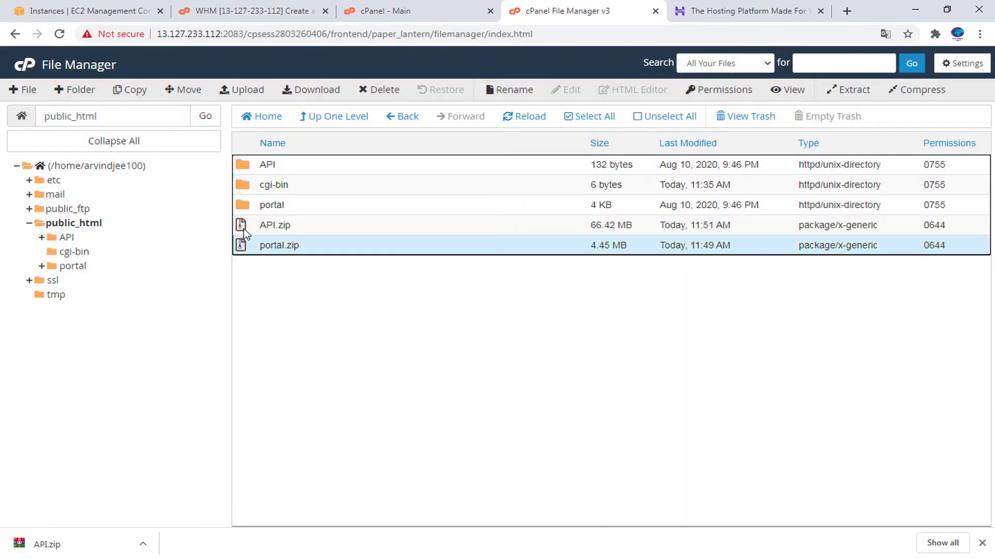
ctrl+click(244, 229)
Delete both zip archives and the cgi-bin folder from public_html.
key(Delete)
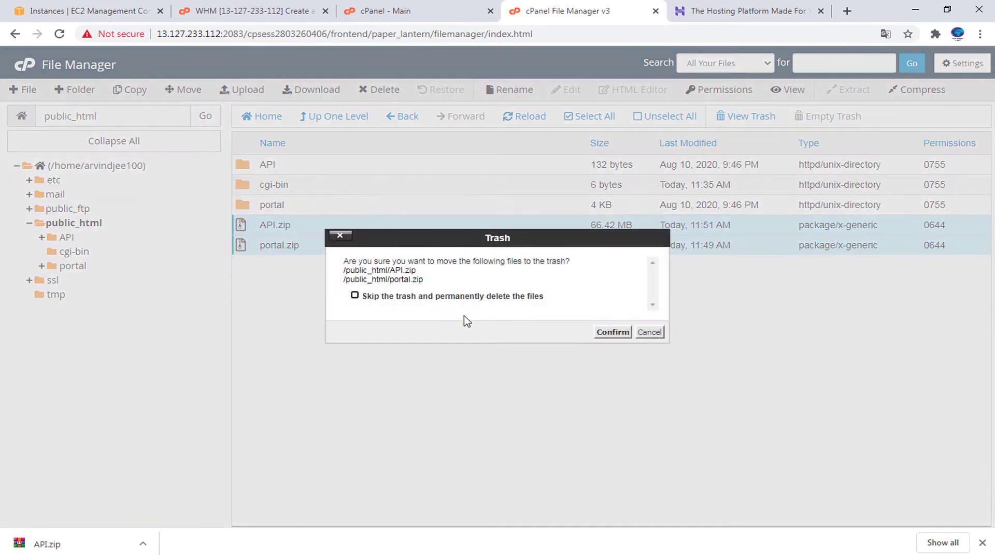
click(611, 333)
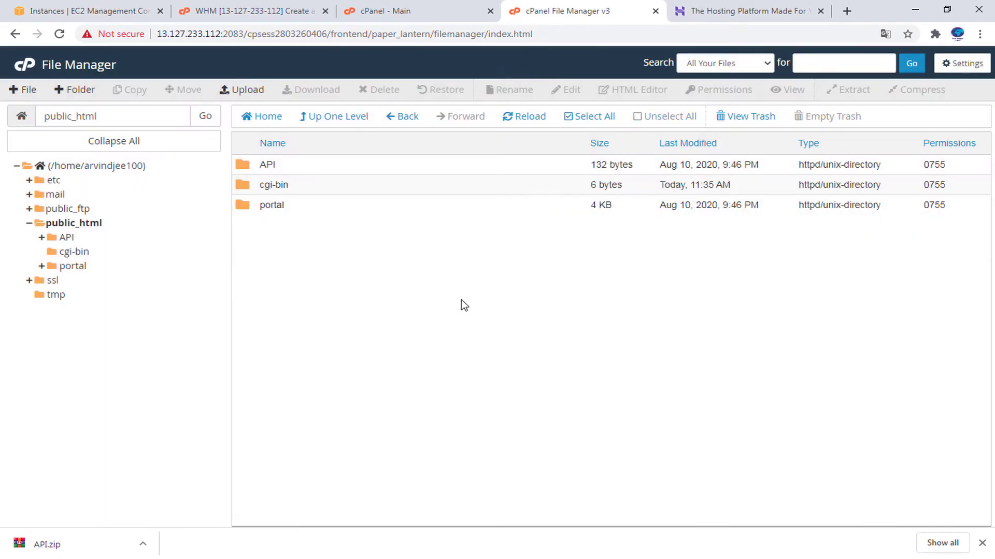
click(250, 190)
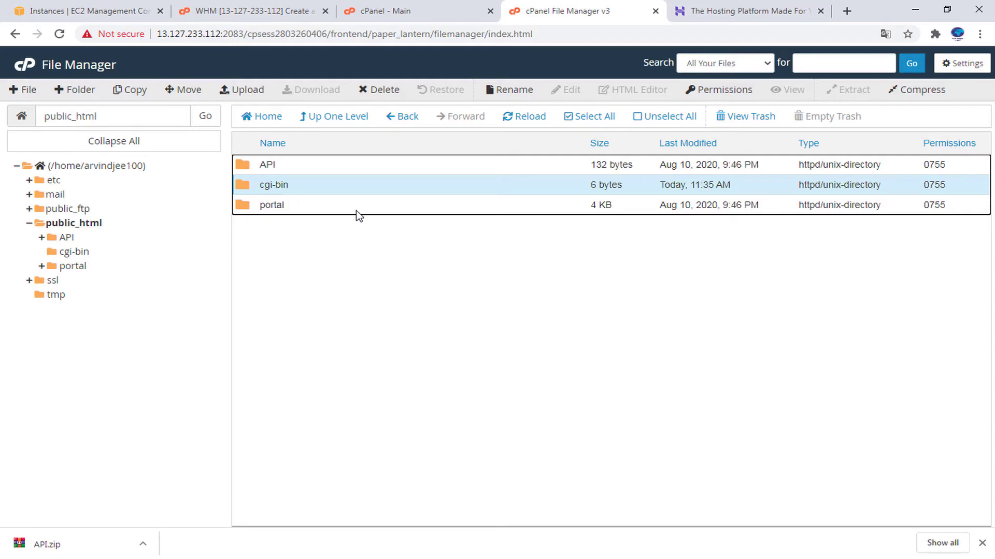
key(Delete)
click(614, 330)
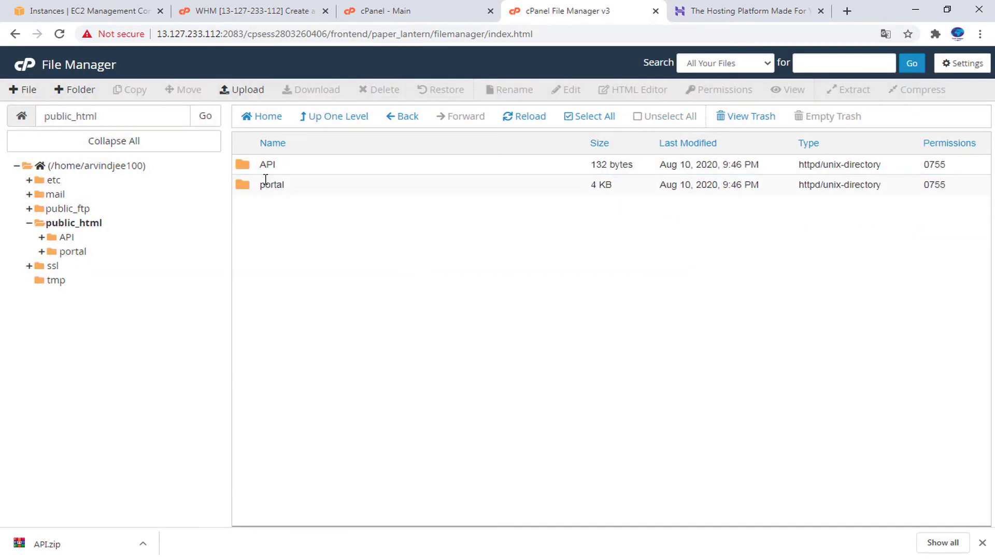
Browse the contents of the API and portal folders, ending on API's listing.
double_click(245, 165)
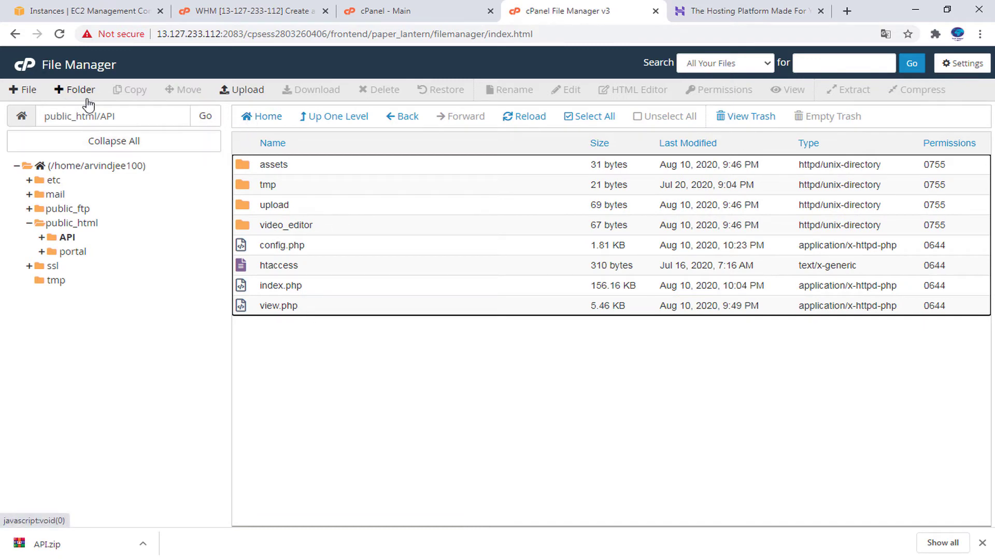
click(397, 119)
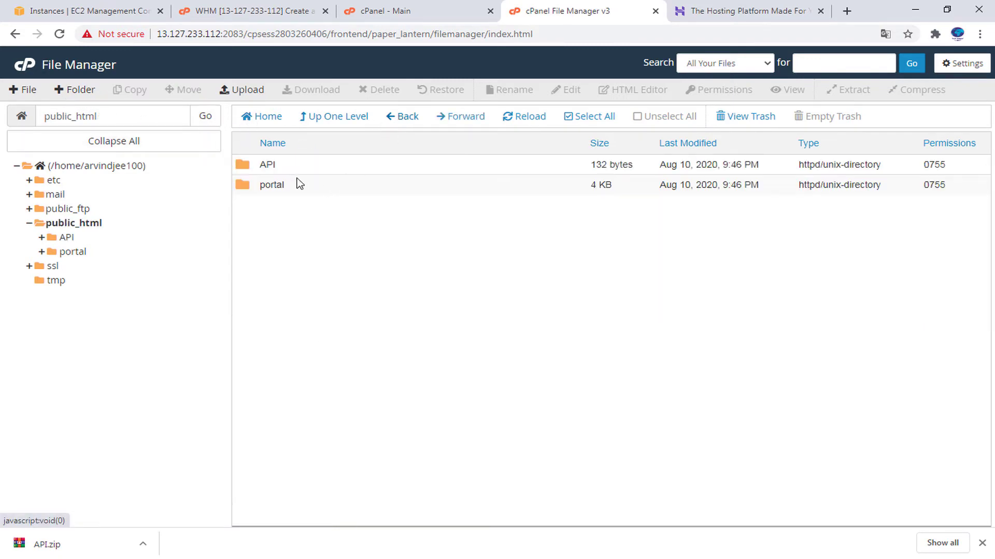
click(267, 187)
double_click(247, 191)
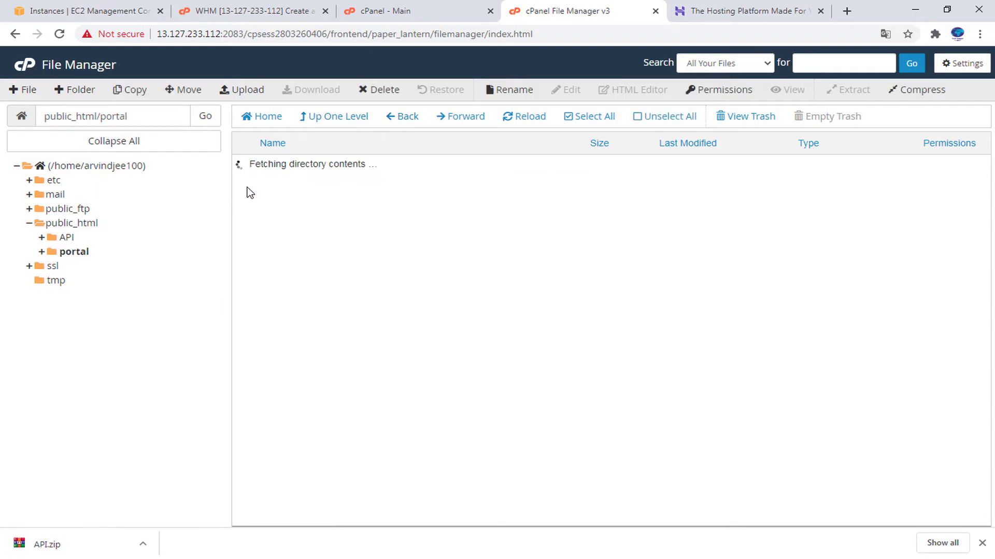
scroll(396, 295, down, 1)
scroll(397, 293, up, 1)
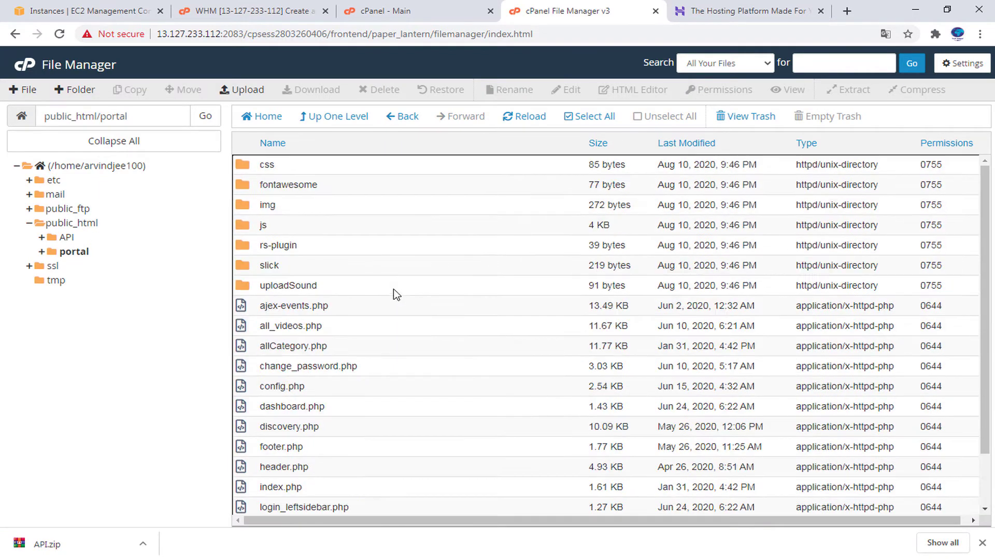
click(398, 119)
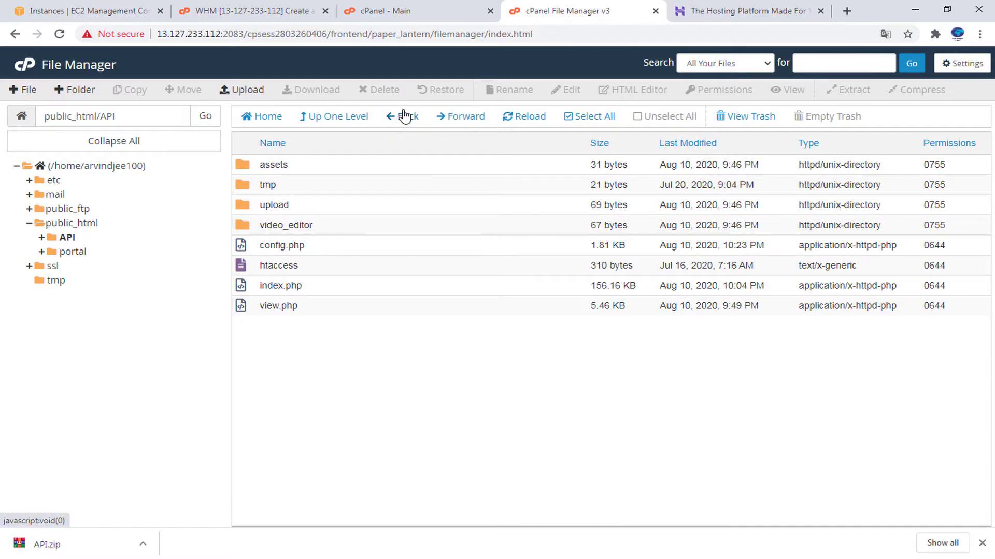
Create a new MySQL database named tictic (arvindje_tictic) in MySQL Databases.
click(17, 67)
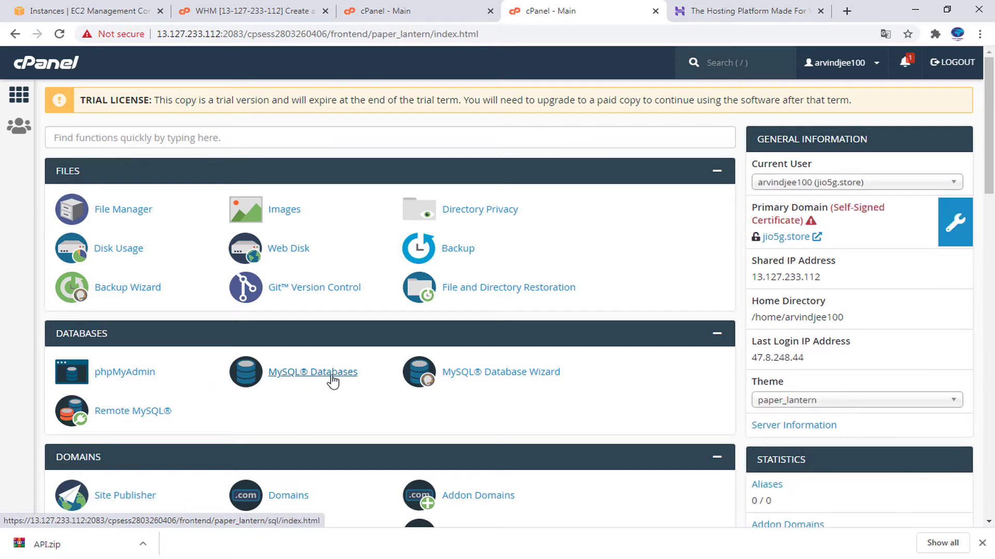
click(332, 381)
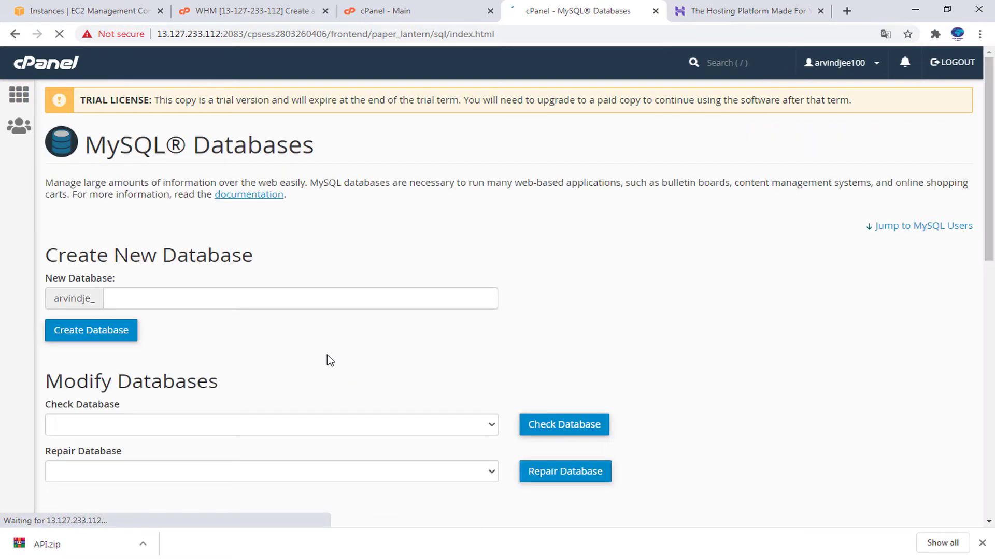
scroll(327, 384, down, 4)
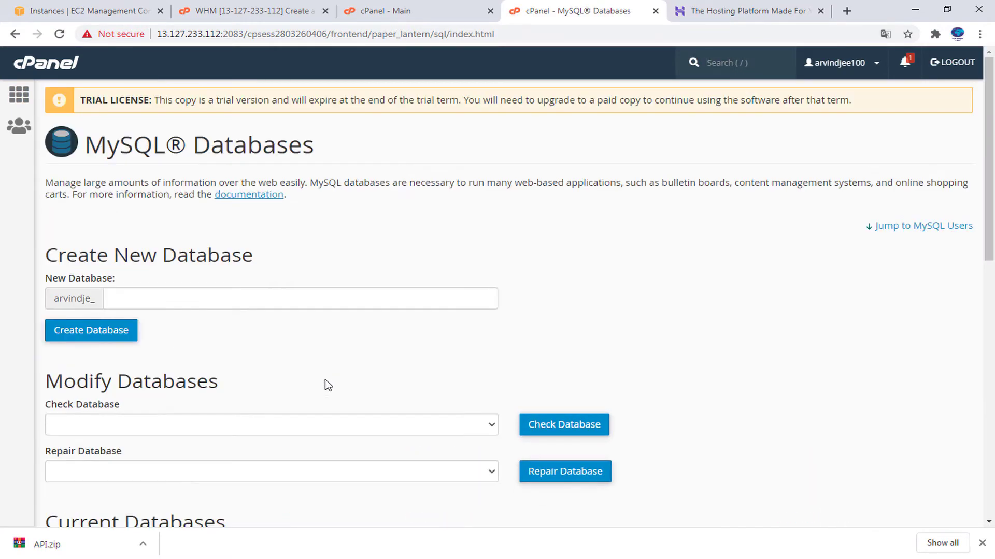
click(141, 299)
text(tictic)
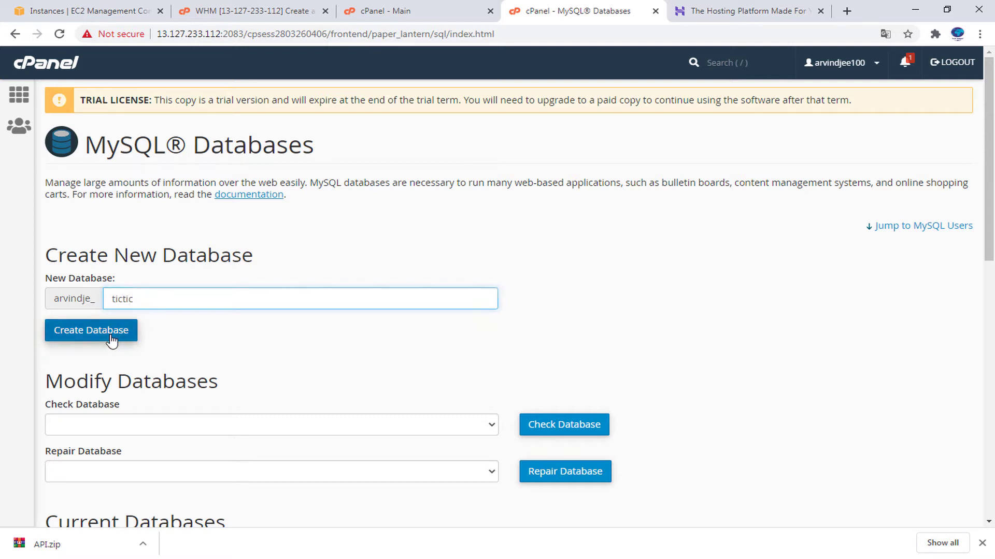
click(109, 338)
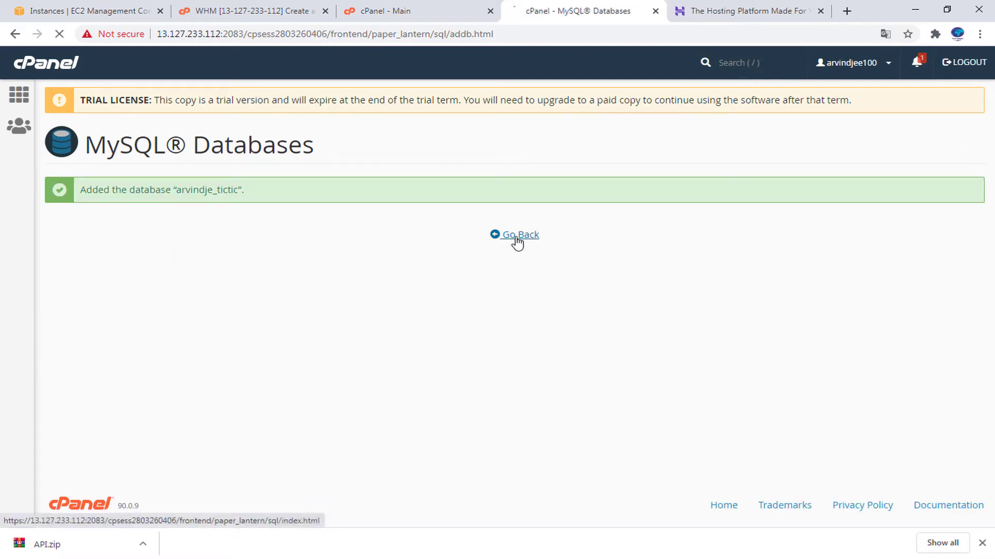
click(517, 239)
scroll(380, 386, down, 4)
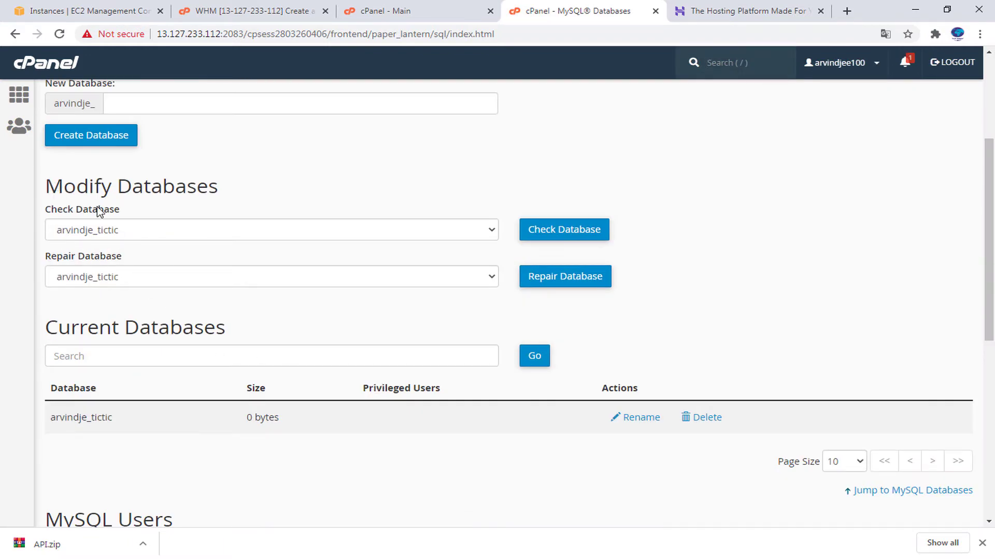
drag(48, 187, 229, 201)
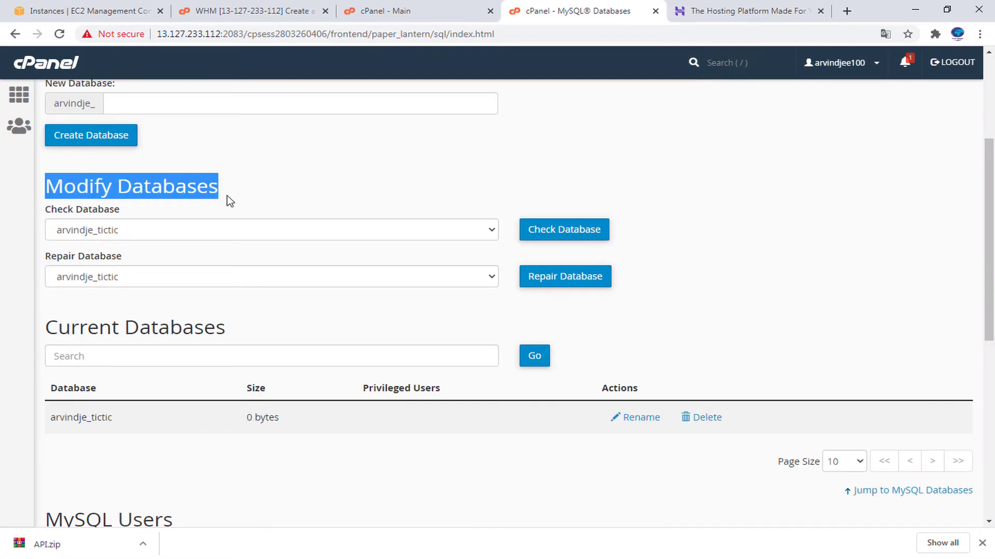
Generate a random password, paste it into both password fields, and create user ticticapp.
scroll(226, 352, down, 4)
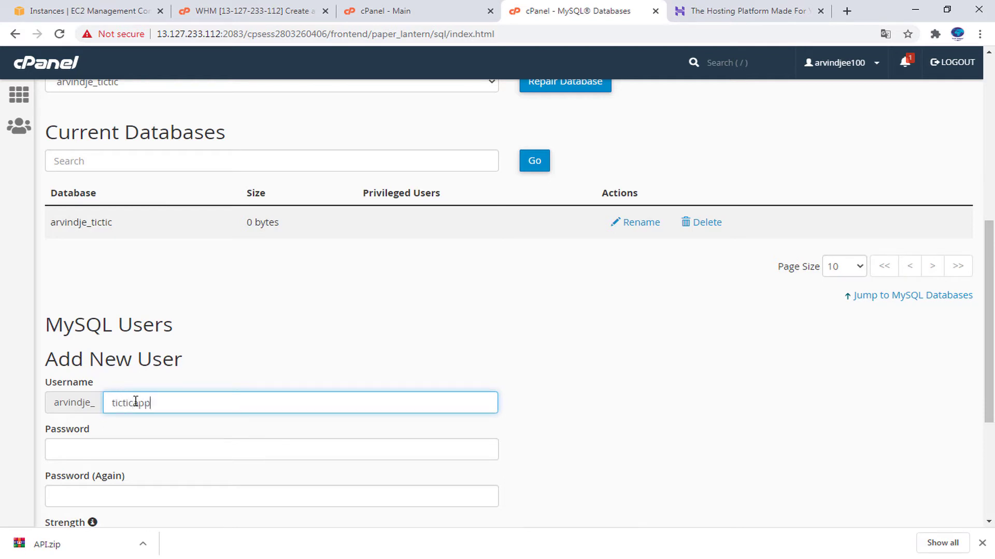
scroll(138, 443, down, 2)
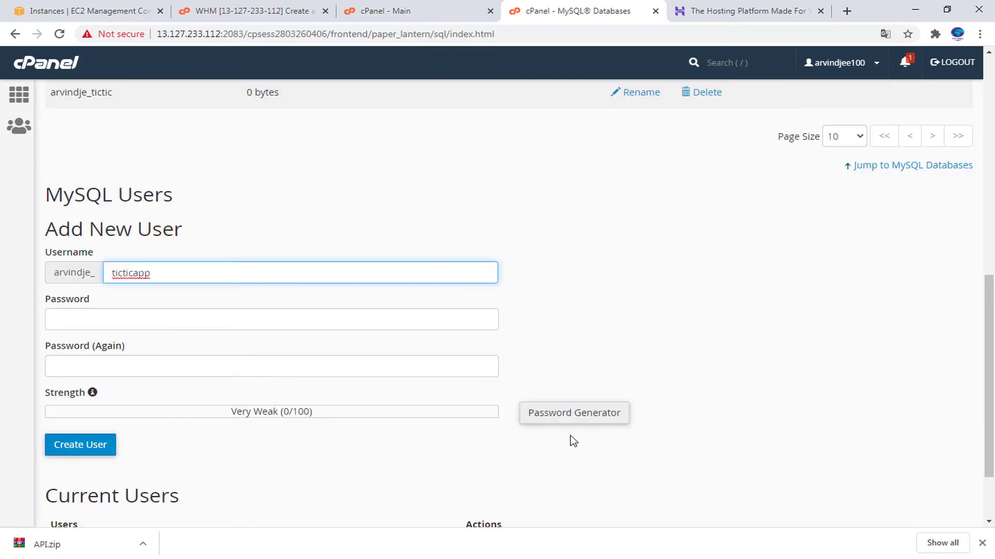
click(568, 413)
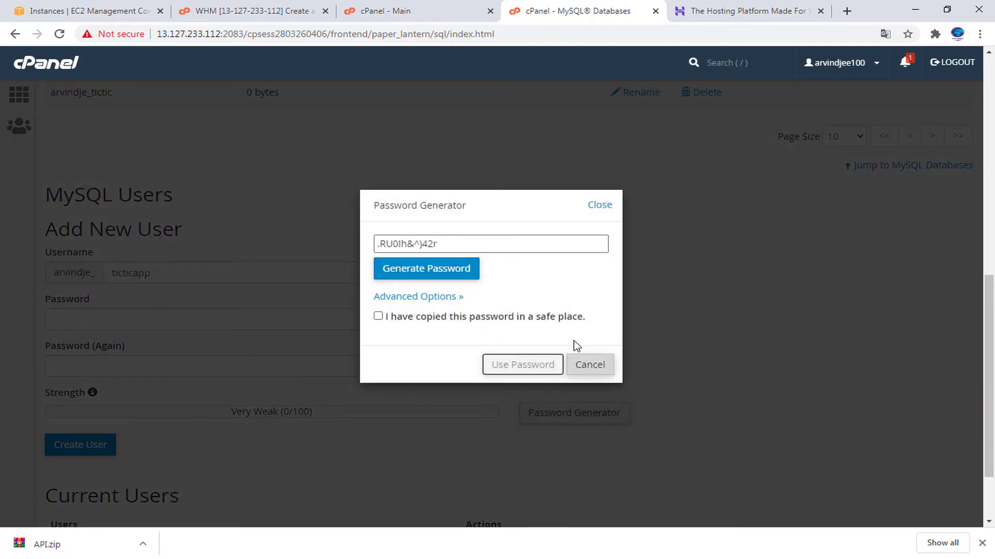
click(420, 273)
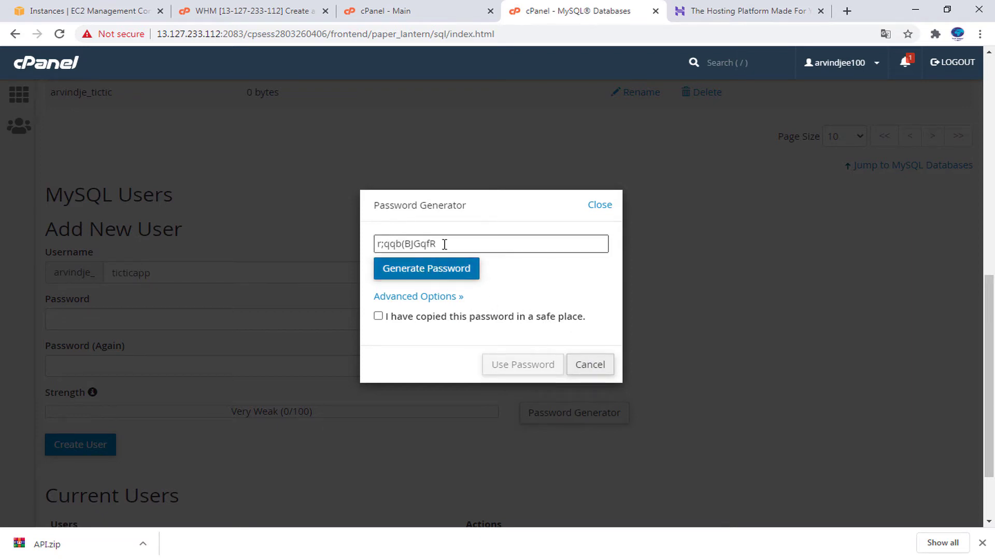
drag(443, 244, 341, 234)
key(ctrl+c)
click(605, 364)
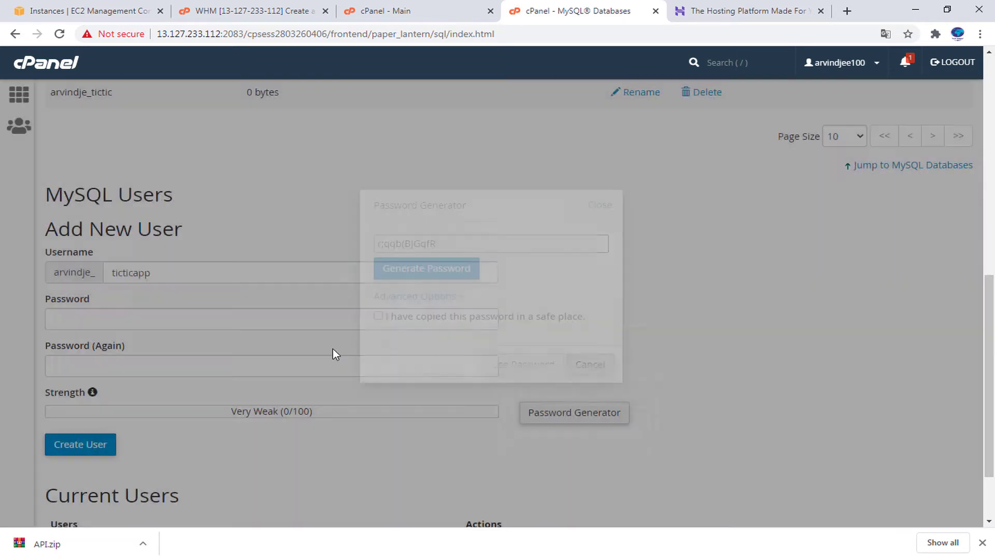
click(165, 316)
key(ctrl+v)
click(119, 365)
key(ctrl+v)
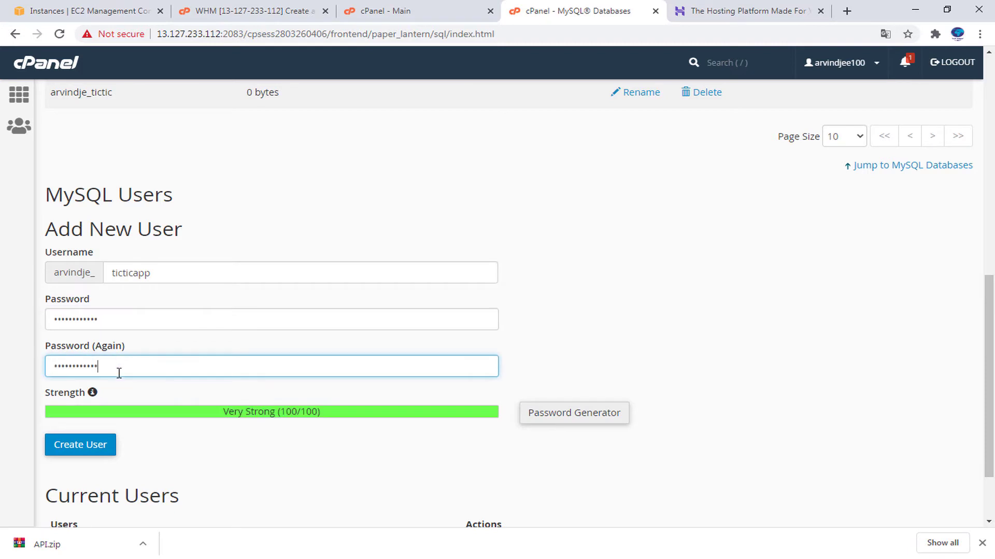
click(88, 448)
click(89, 448)
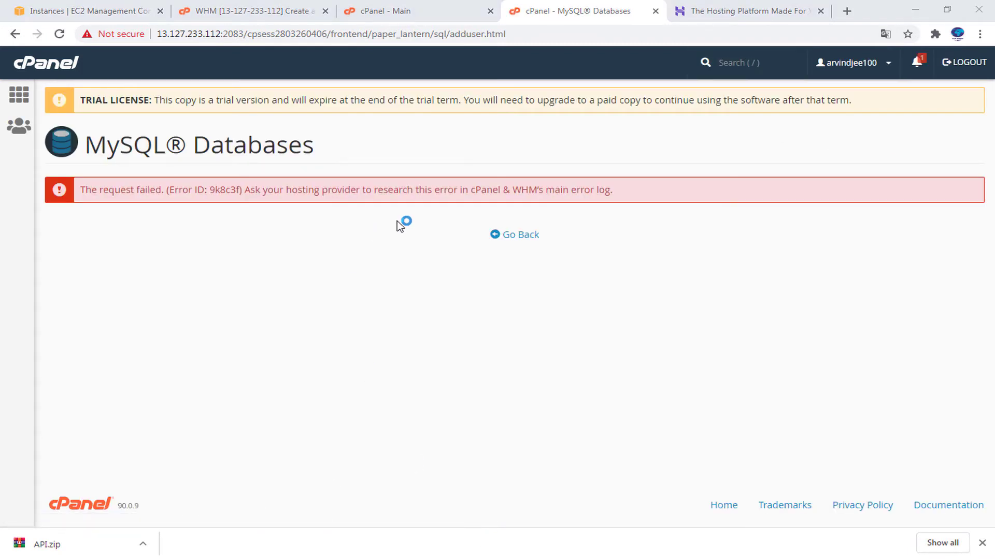
Save the generated password in a new Notepad++ tab and highlight the request-failed error.
key(alt+Tab)
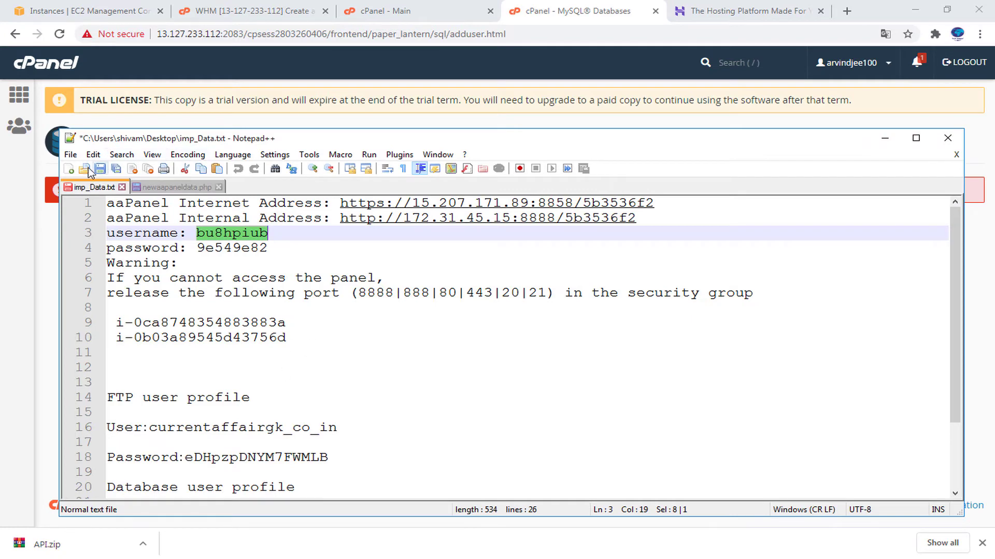
click(70, 170)
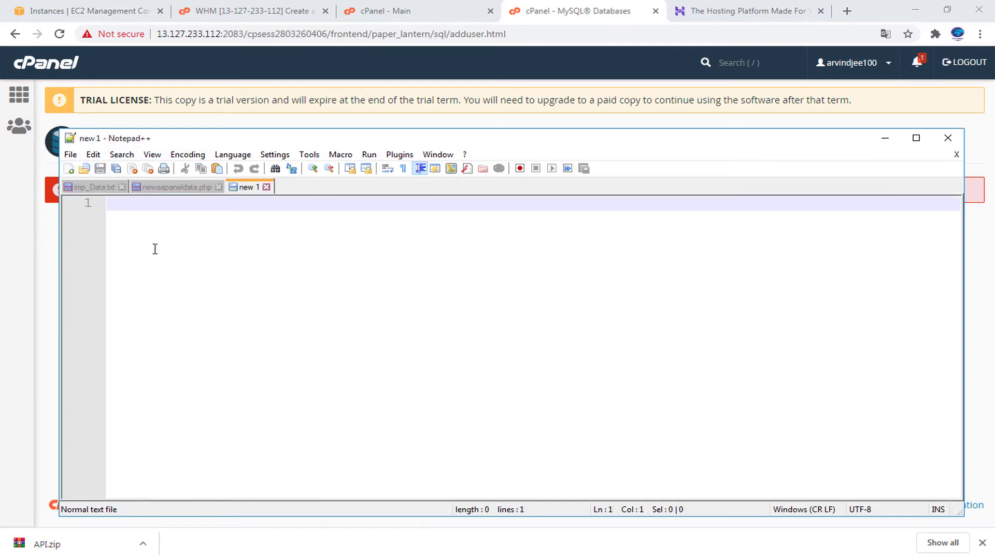
key(ctrl+v)
click(885, 138)
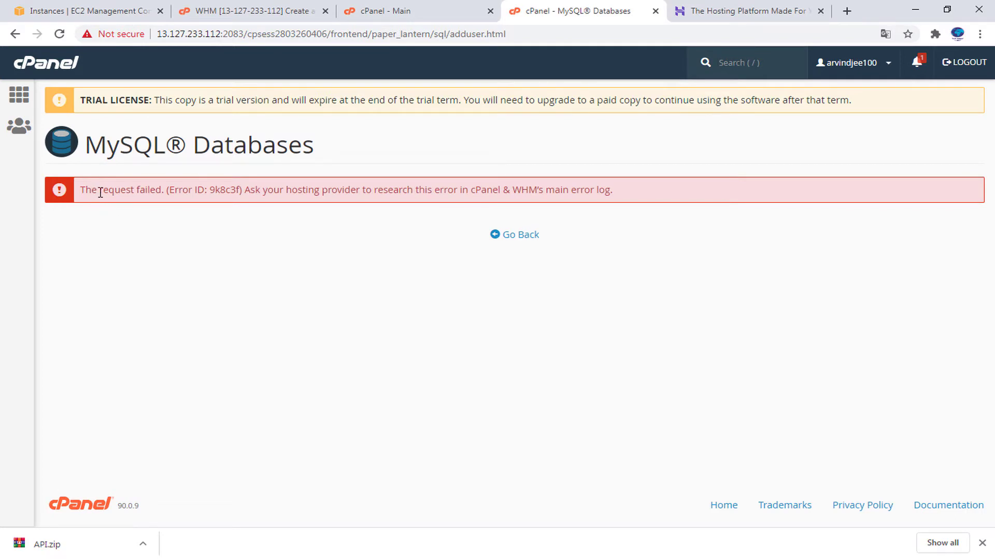
mouse_move(107, 191)
mouse_down()
mouse_move(355, 190)
mouse_move(523, 222)
mouse_up()
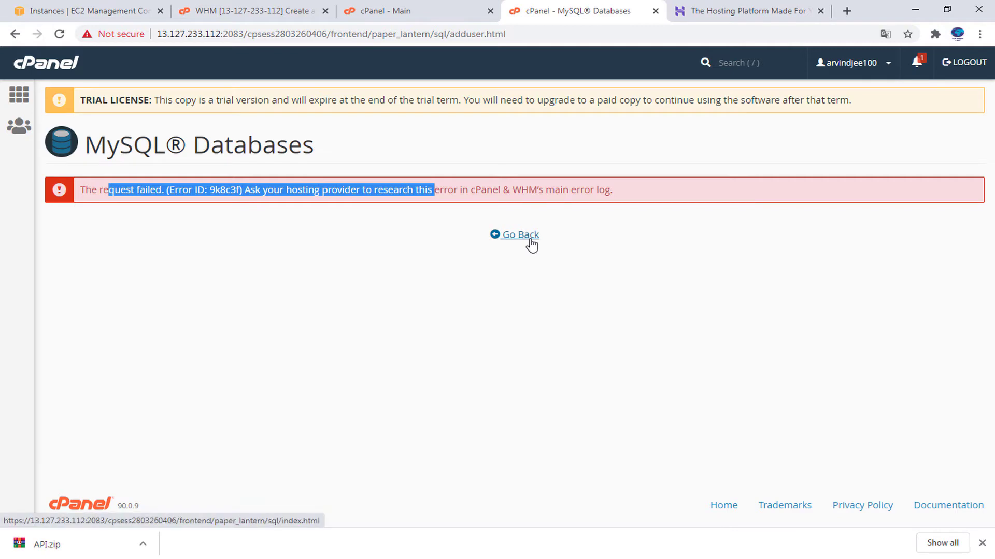
Create MySQL user hello with a freshly generated password via the Password Generator.
click(532, 239)
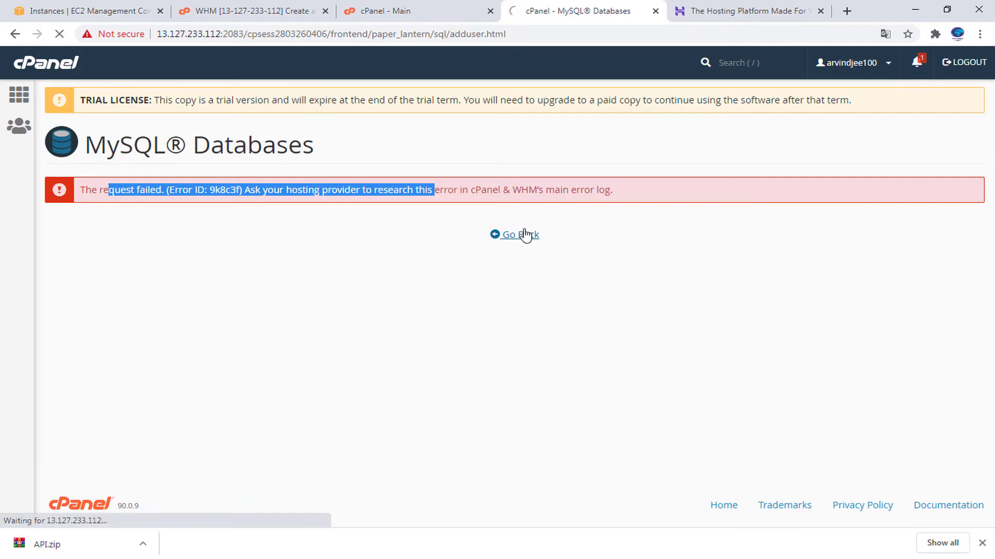
scroll(223, 395, down, 3)
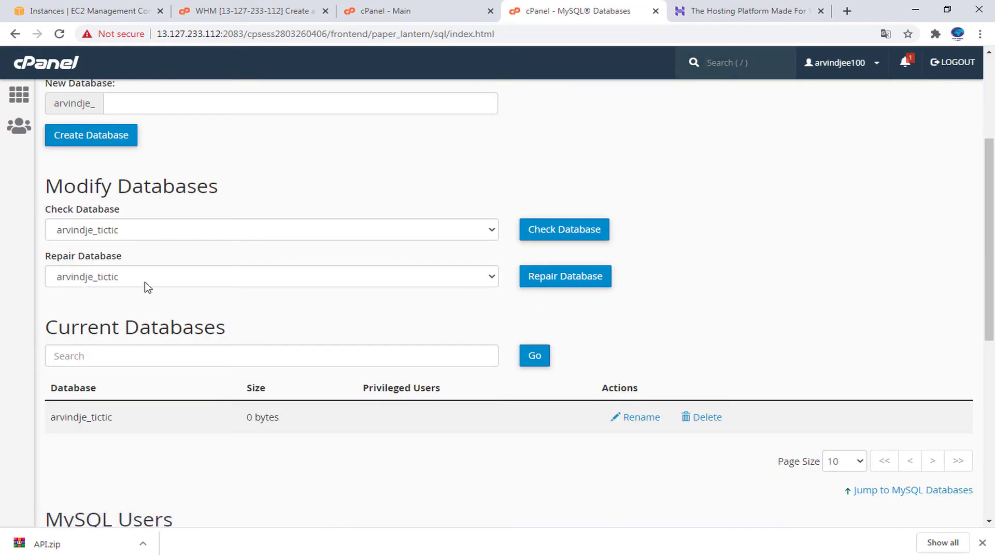
scroll(105, 302, down, 3)
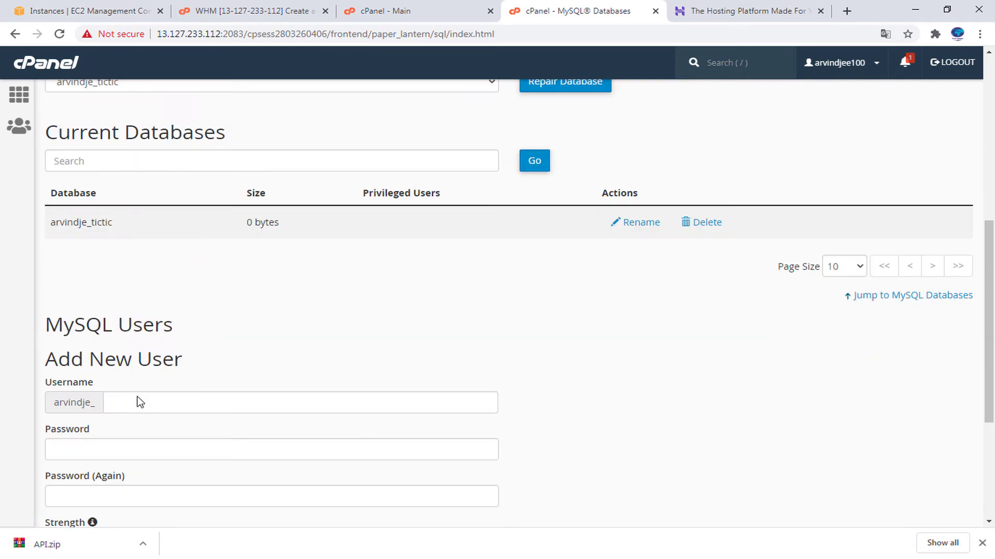
click(130, 405)
text(hello)
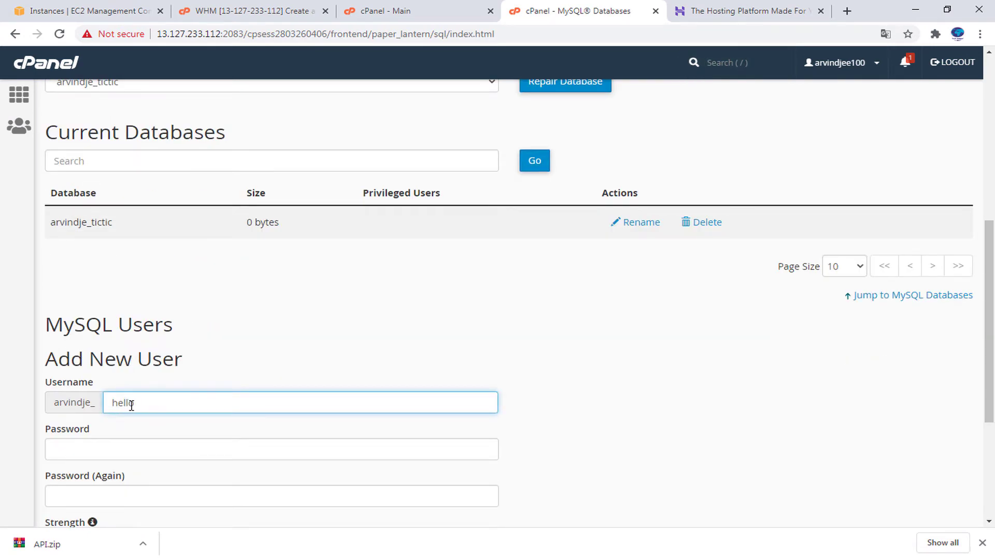
scroll(132, 406, down, 1)
click(574, 478)
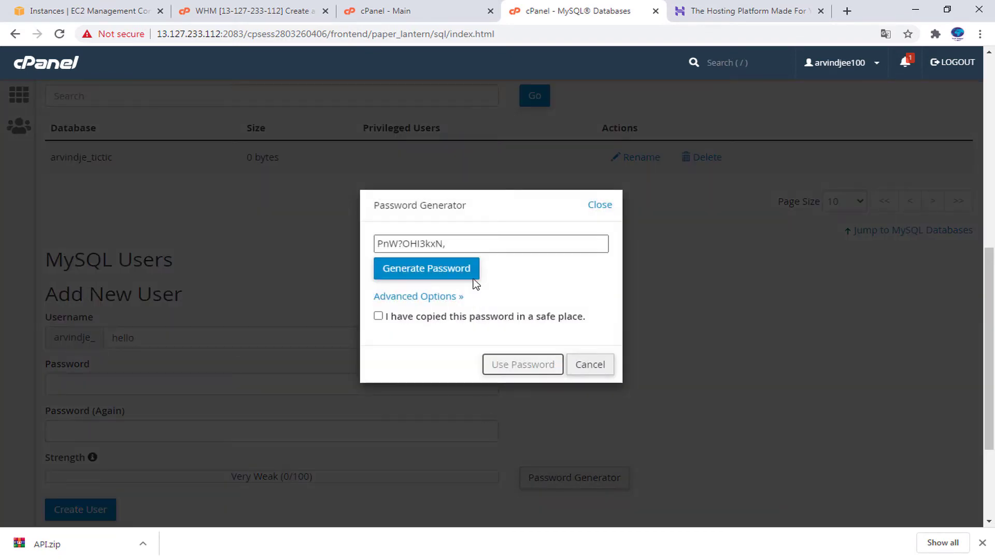
click(459, 269)
drag(460, 245, 329, 247)
key(ctrl+c)
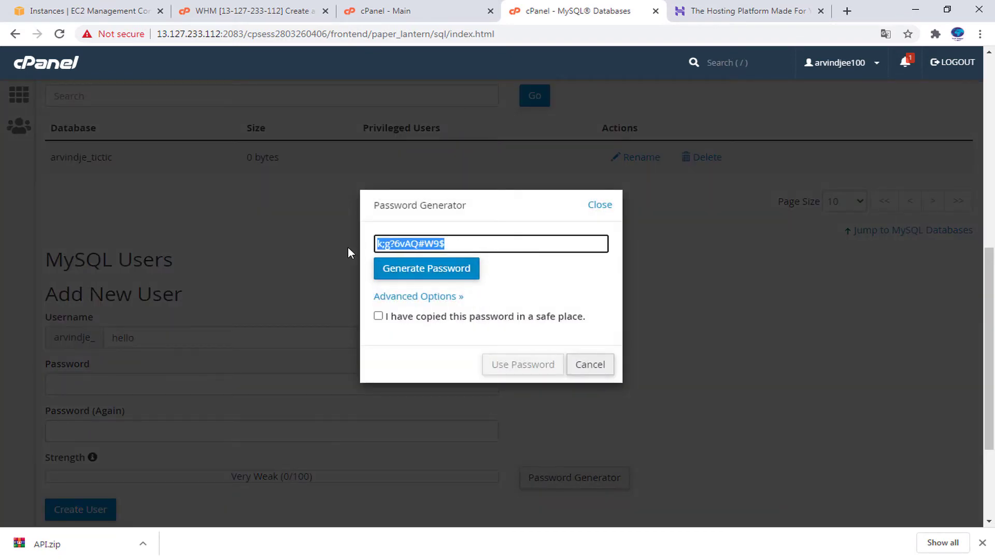
click(378, 318)
click(511, 365)
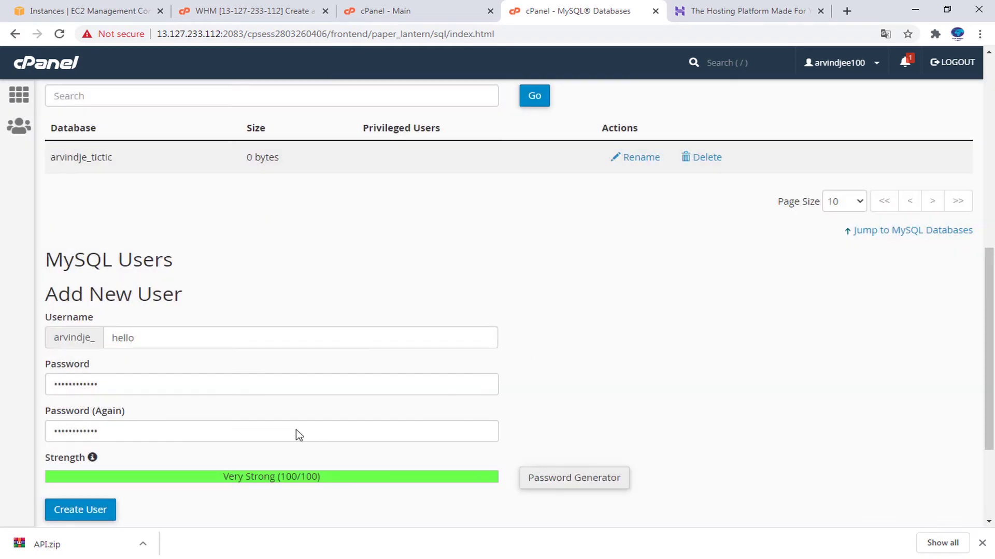
scroll(299, 435, down, 2)
click(86, 380)
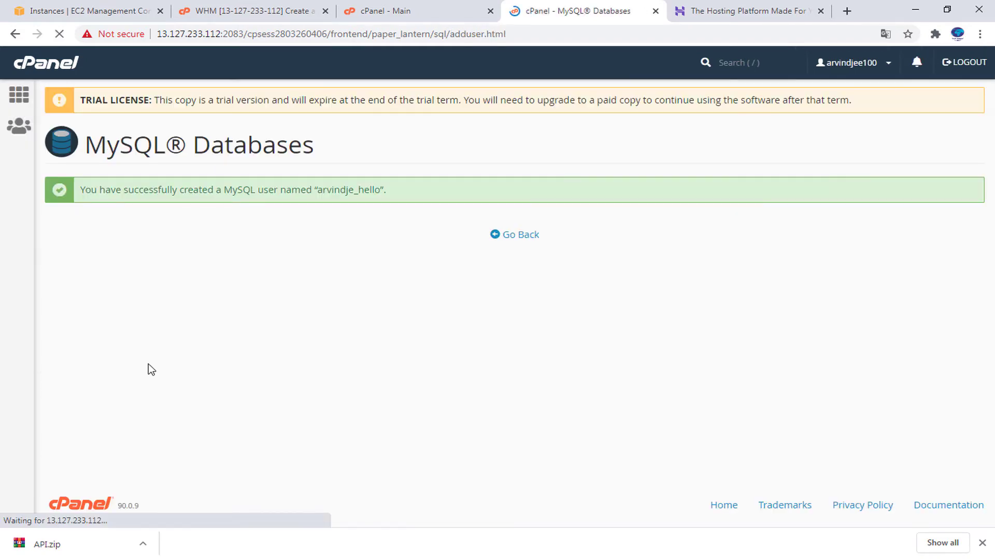
click(518, 235)
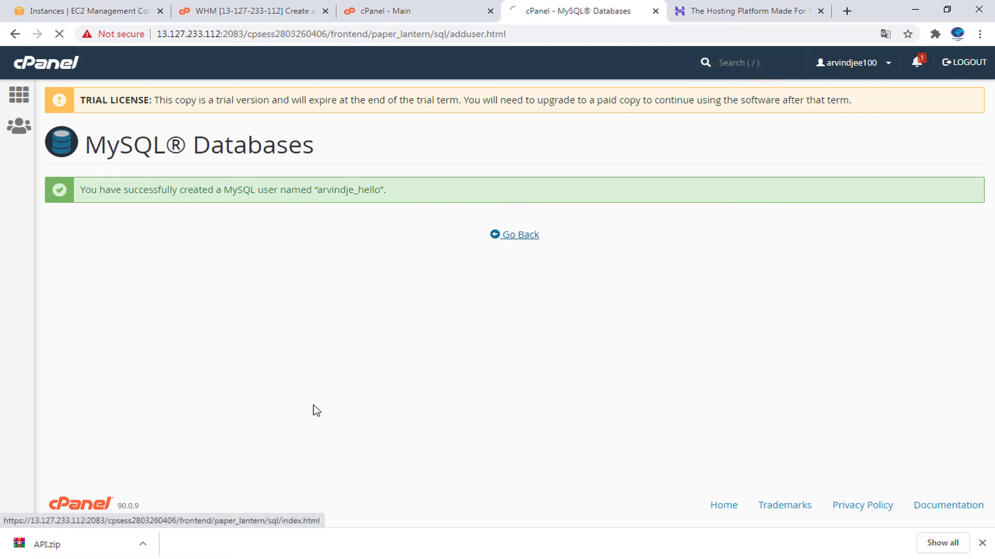
key(alt+Tab)
drag(214, 204, 104, 204)
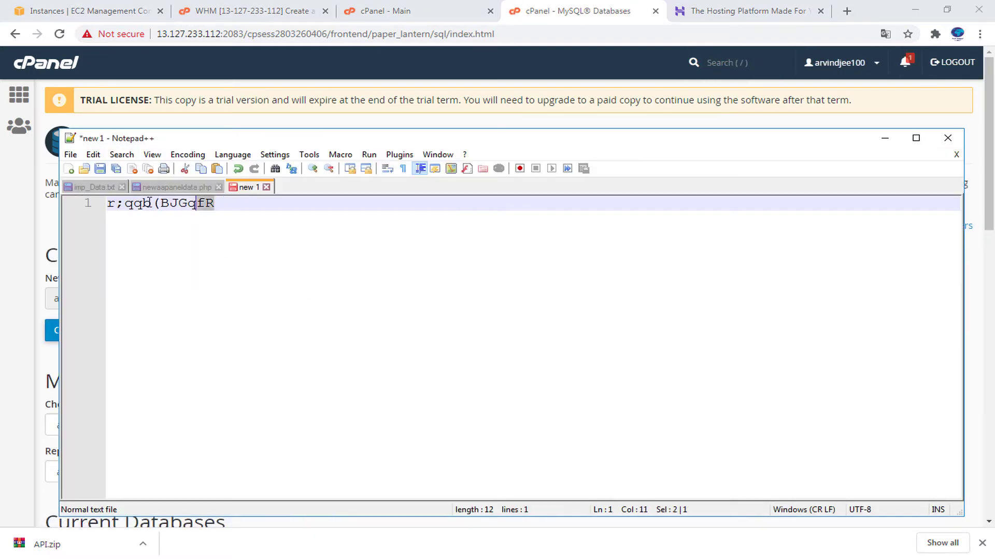
key(ctrl+v)
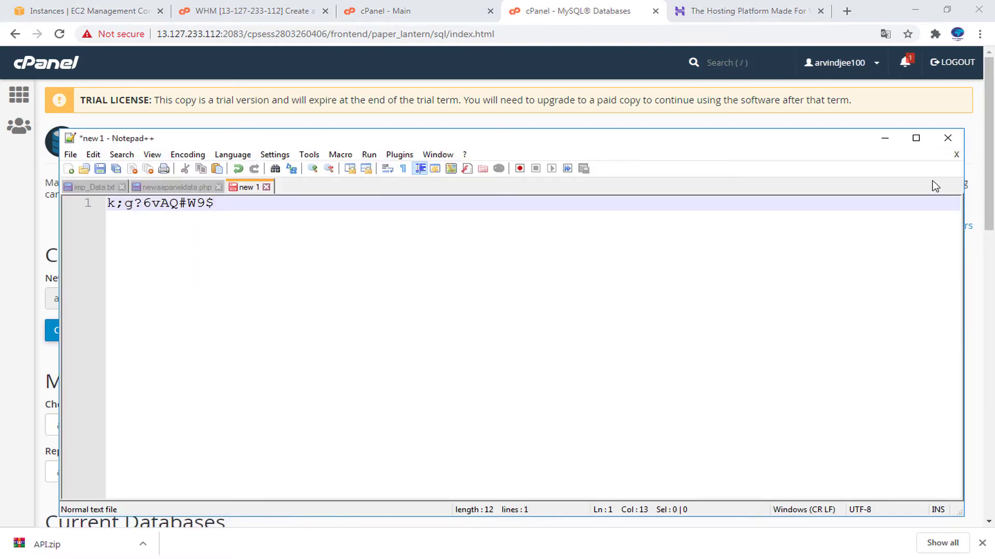
click(885, 138)
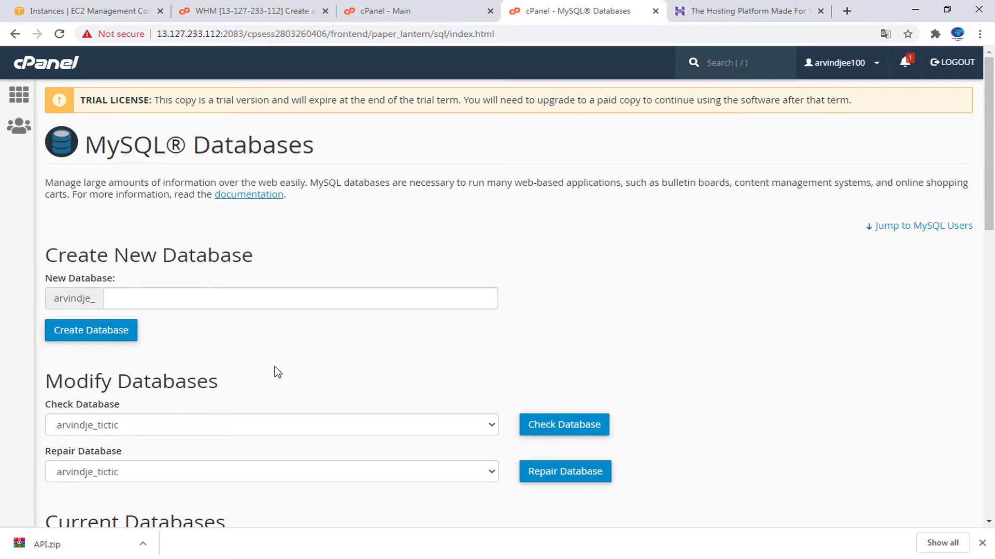
Add the hello user to the tictic database under Add User To Database.
click(196, 301)
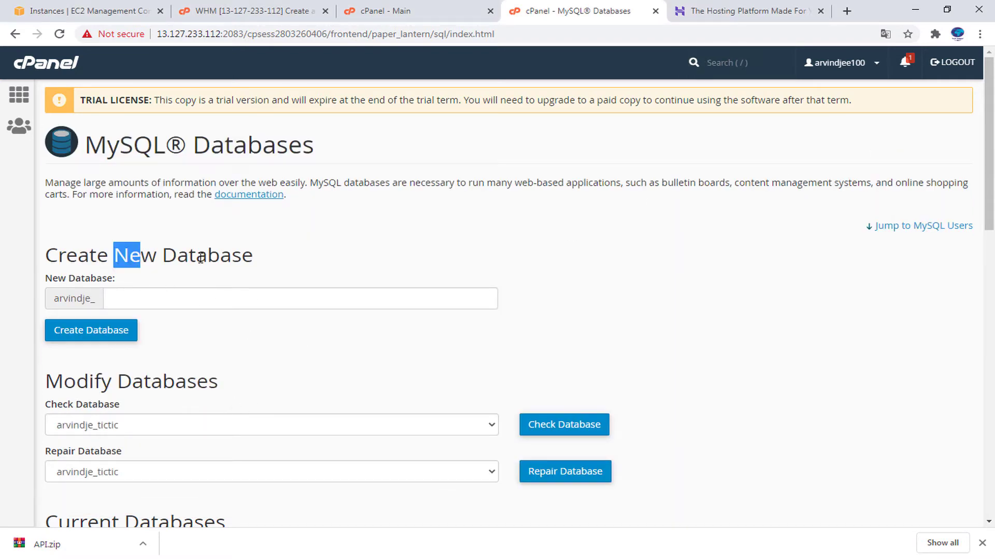
drag(113, 259, 259, 262)
scroll(253, 359, down, 5)
scroll(218, 365, down, 4)
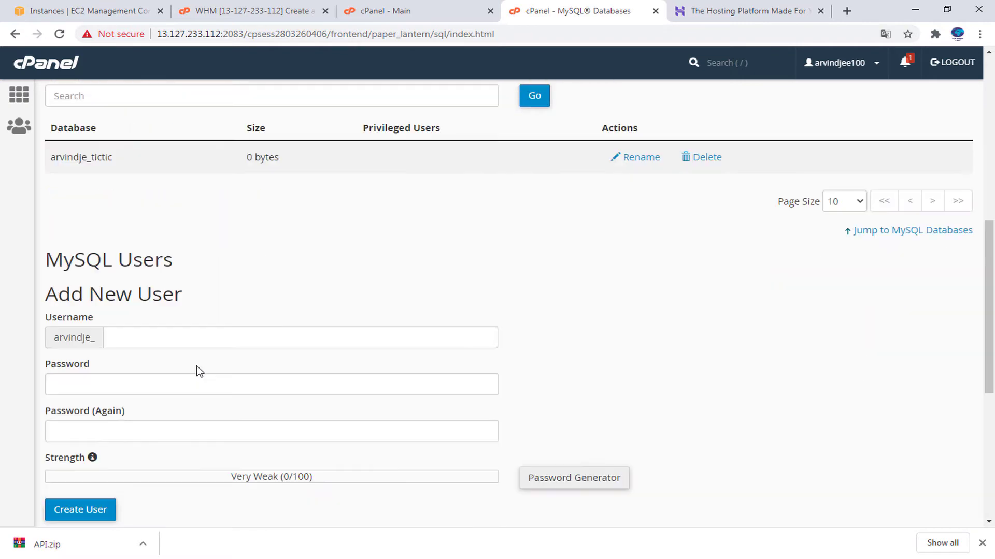
scroll(197, 371, down, 4)
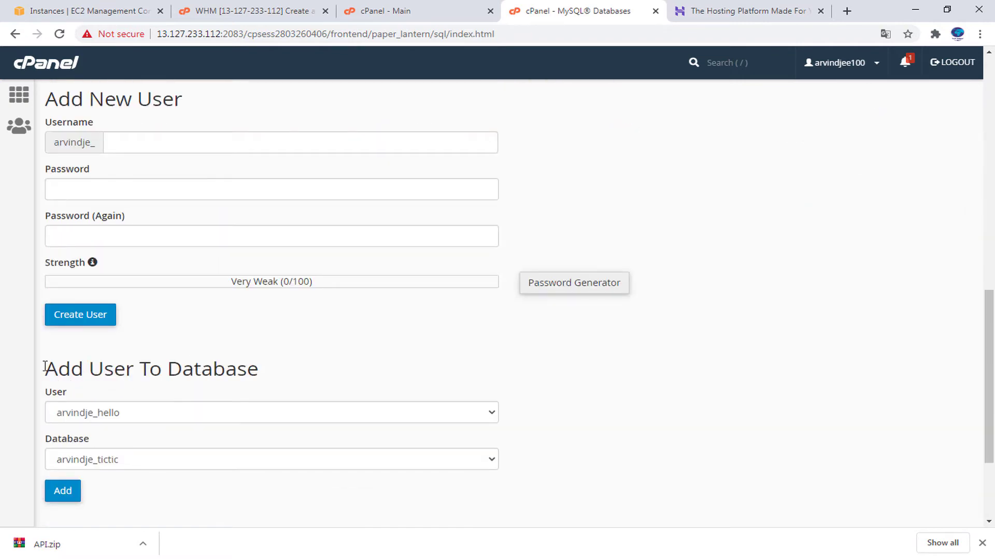
drag(45, 368, 264, 377)
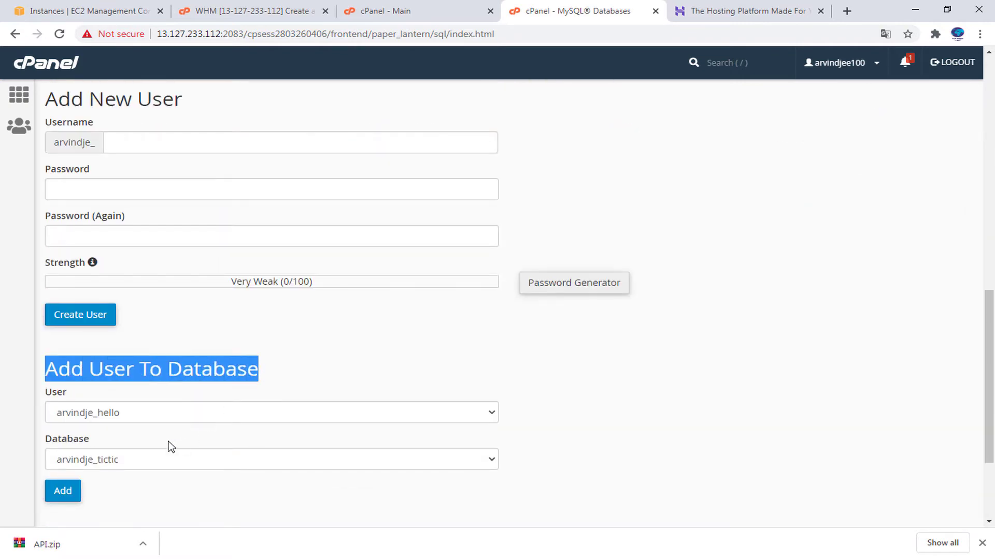
click(153, 412)
click(154, 413)
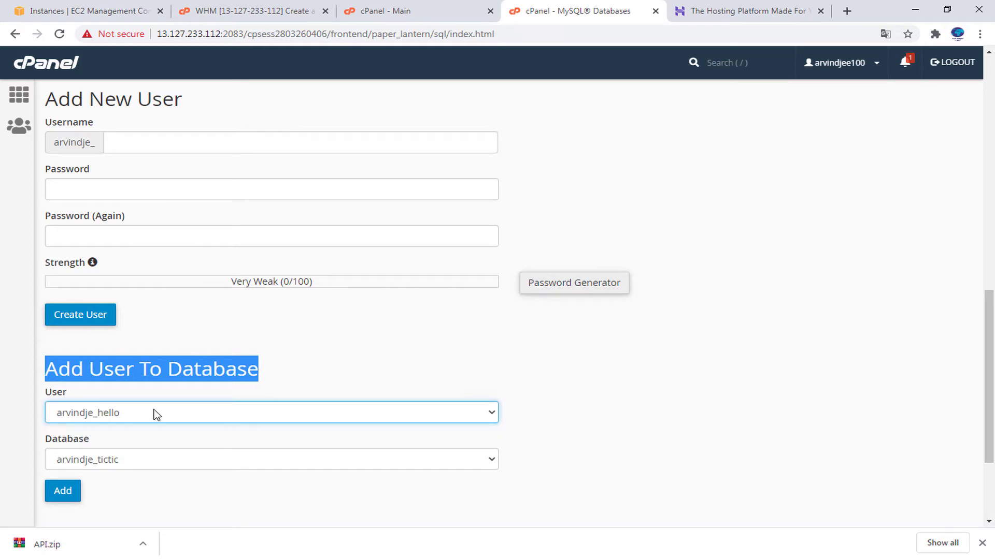
click(133, 463)
click(132, 463)
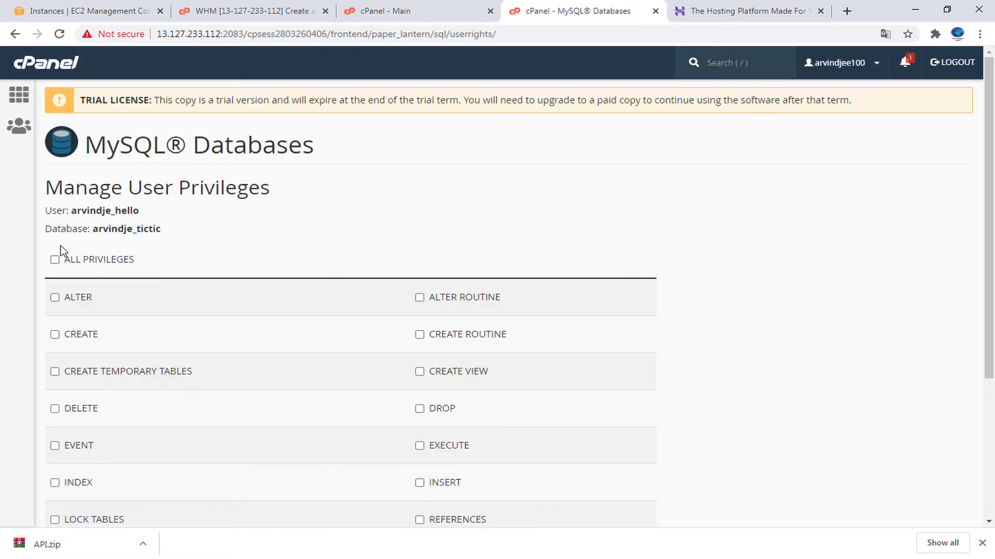
Grant hello ALL PRIVILEGES on tictic and save the changes.
click(55, 260)
scroll(554, 259, down, 4)
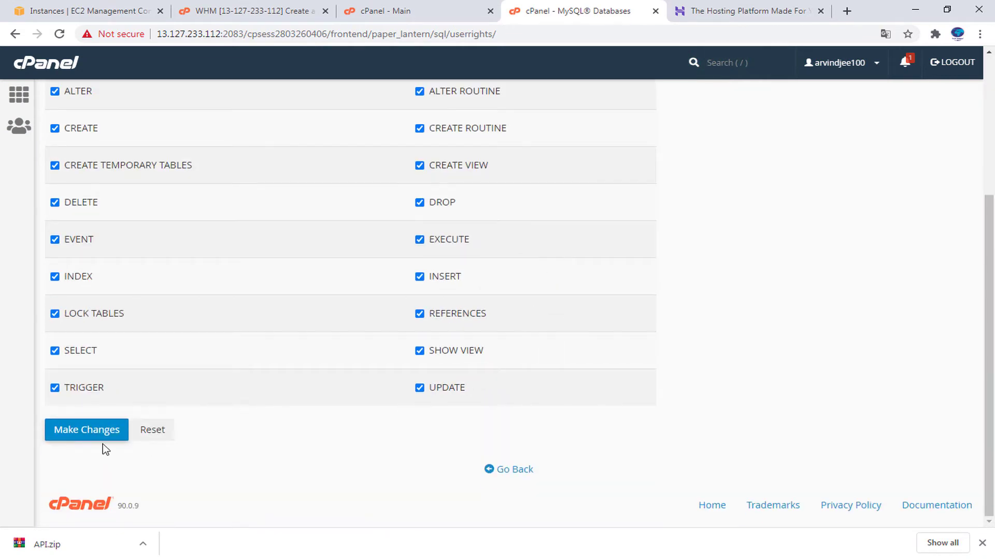
click(71, 439)
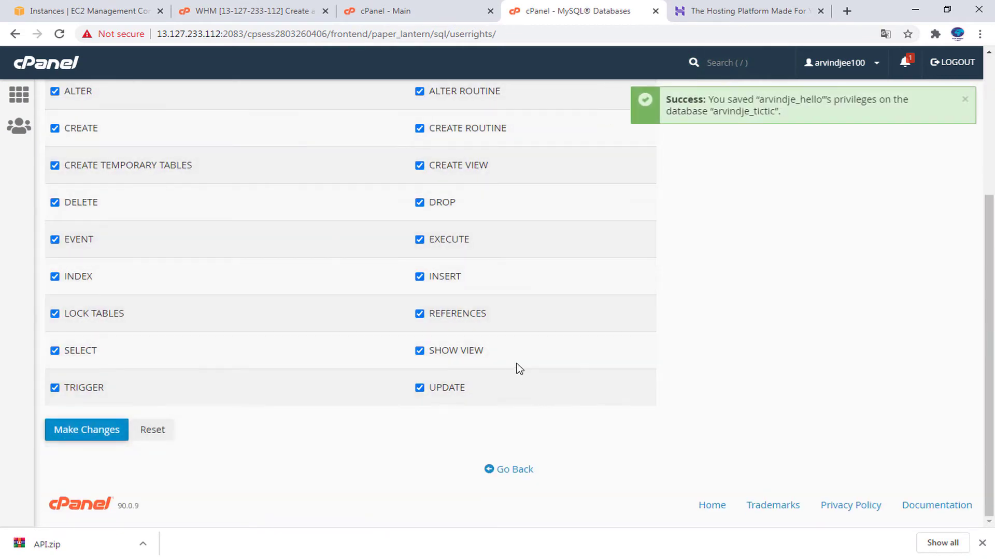
click(510, 471)
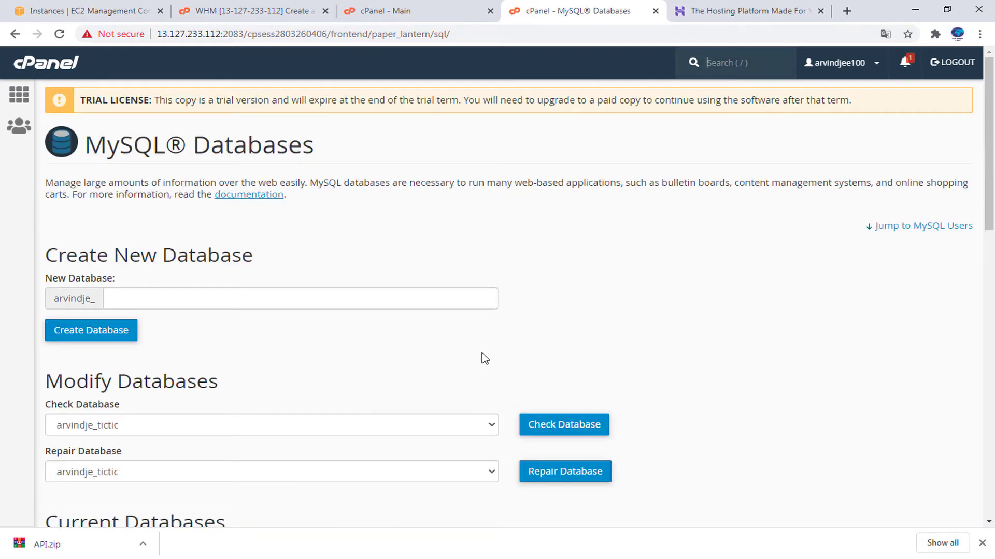
Reopen MySQL Databases, point out arvindje_tictic and its hello user, and select the database name.
click(47, 65)
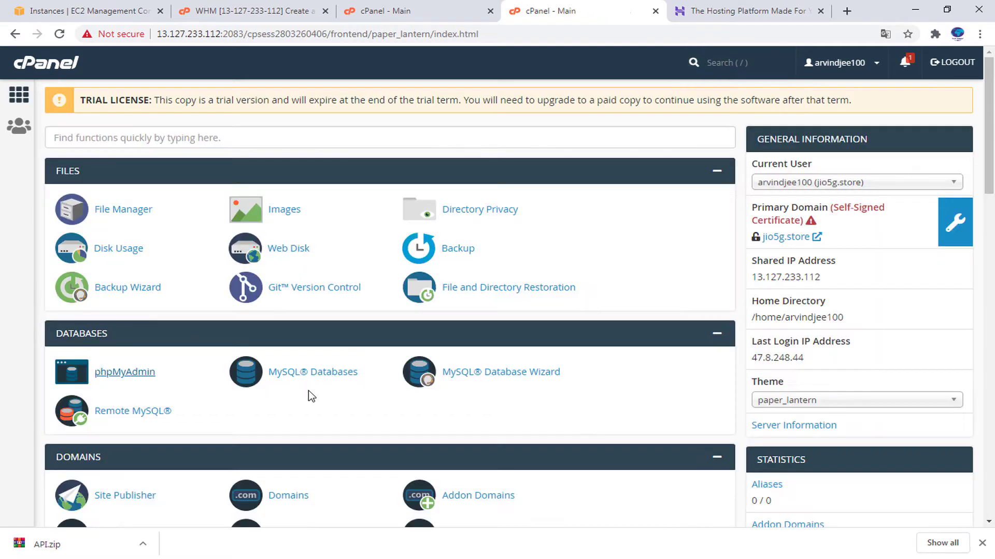
click(314, 379)
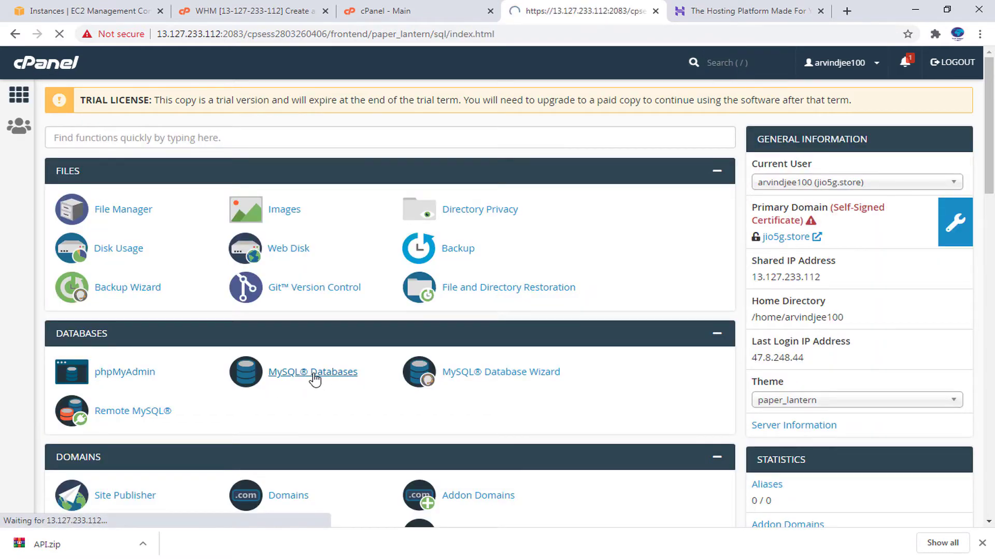
scroll(332, 399, down, 5)
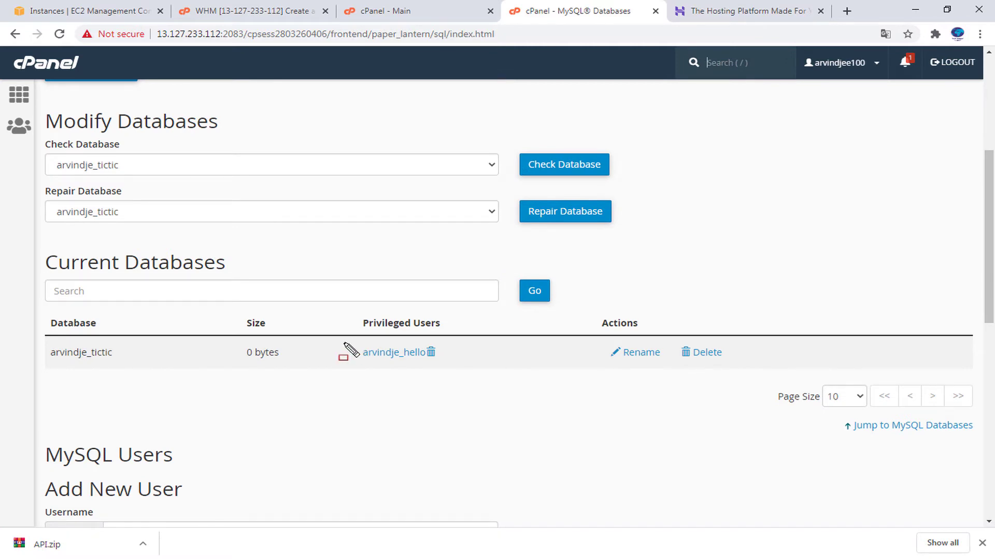
mouse_move(342, 340)
mouse_down()
mouse_move(407, 370)
mouse_move(446, 368)
mouse_up()
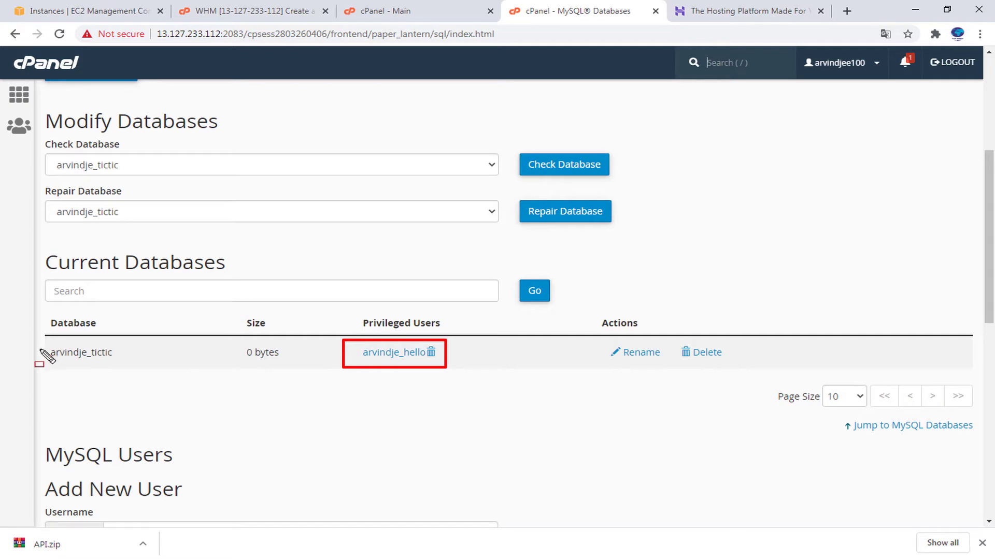
drag(40, 349, 147, 363)
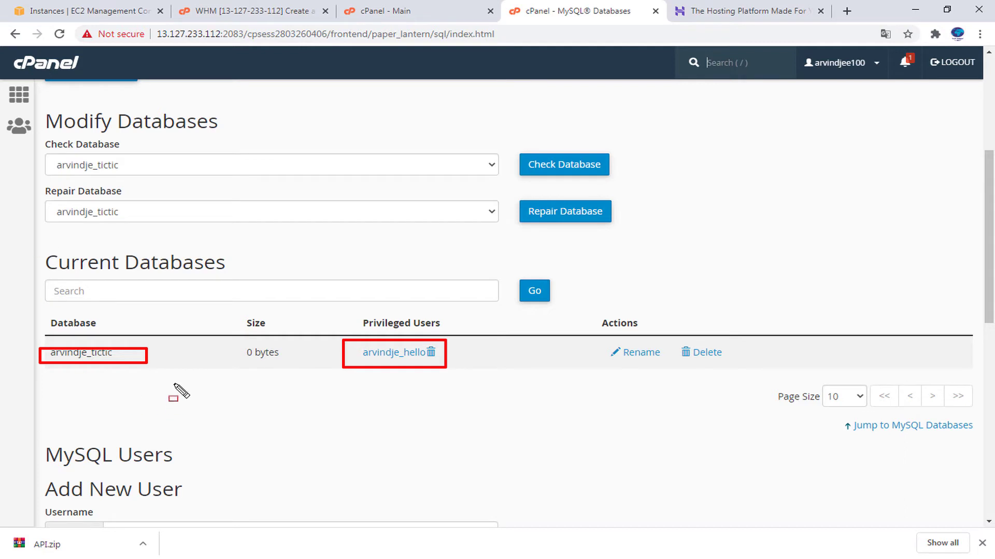
key(Escape)
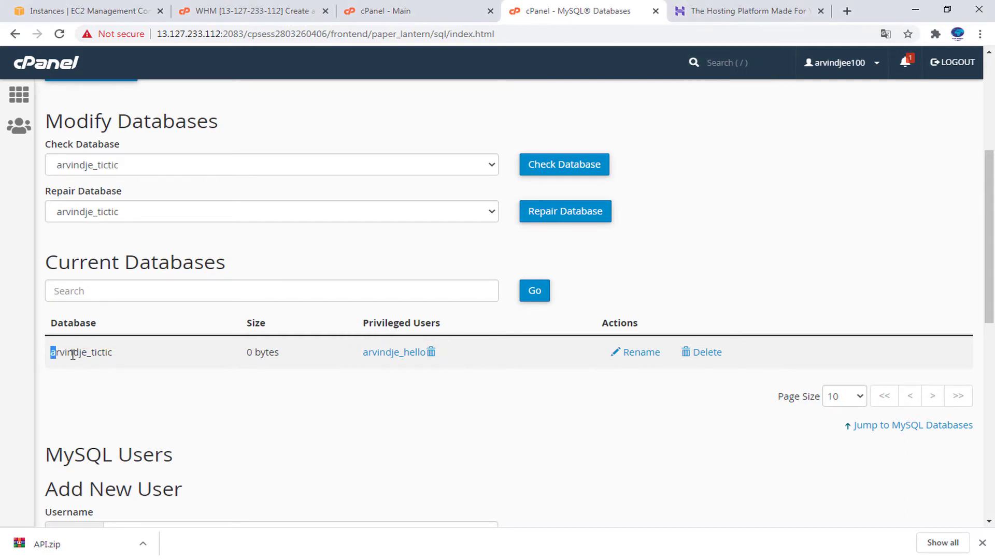
drag(53, 352, 108, 355)
key(ctrl+c)
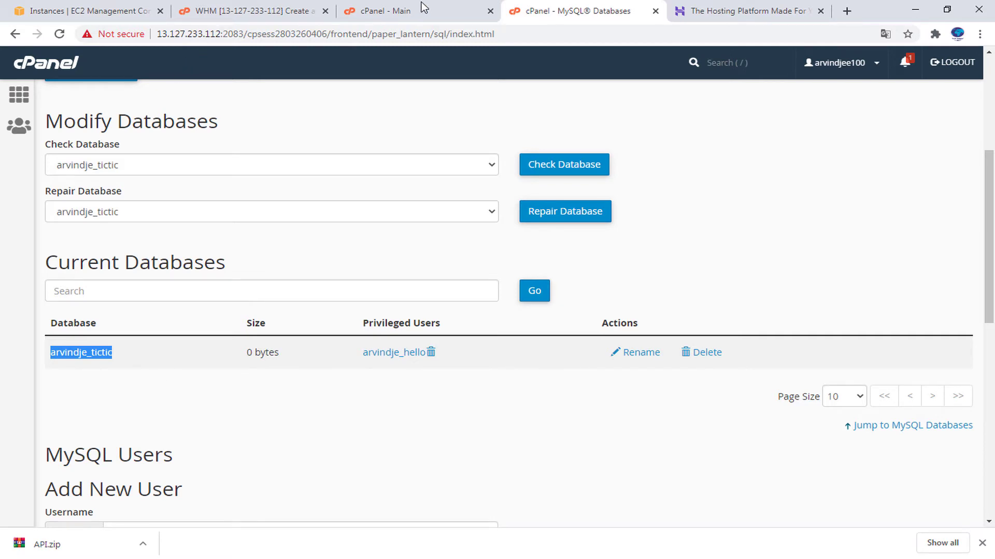
click(52, 61)
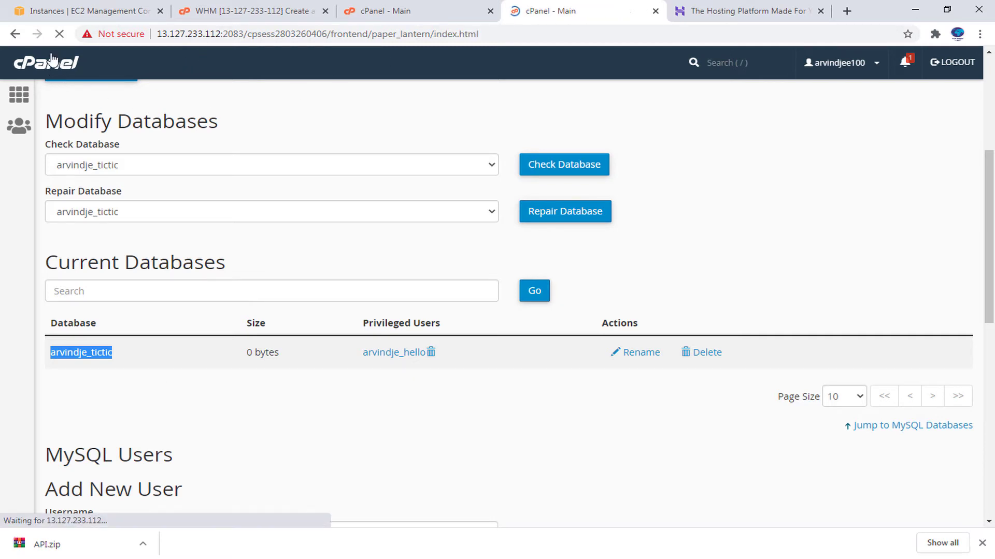
Open public_html/API/config.php for editing in File Manager's code editor.
click(127, 215)
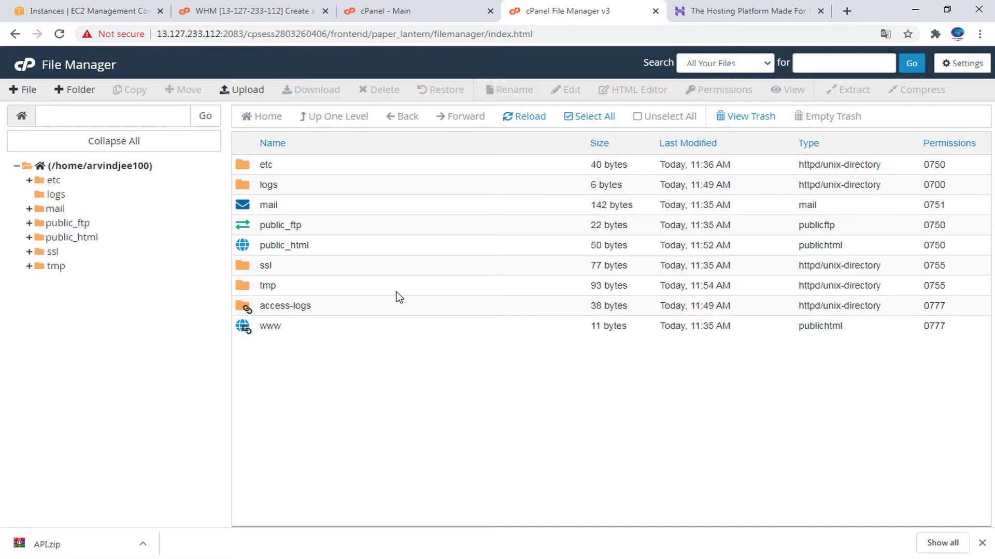
click(248, 251)
click(248, 251)
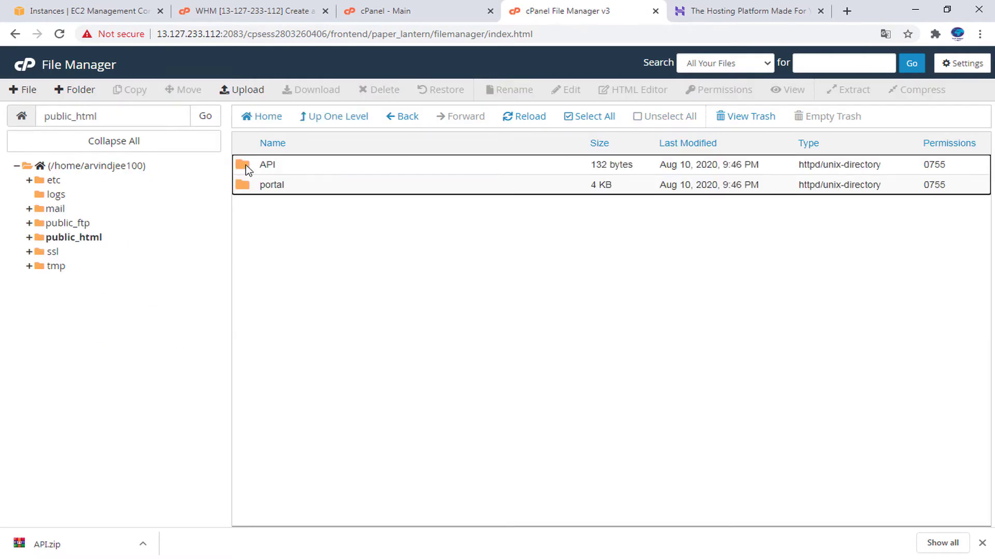
double_click(246, 165)
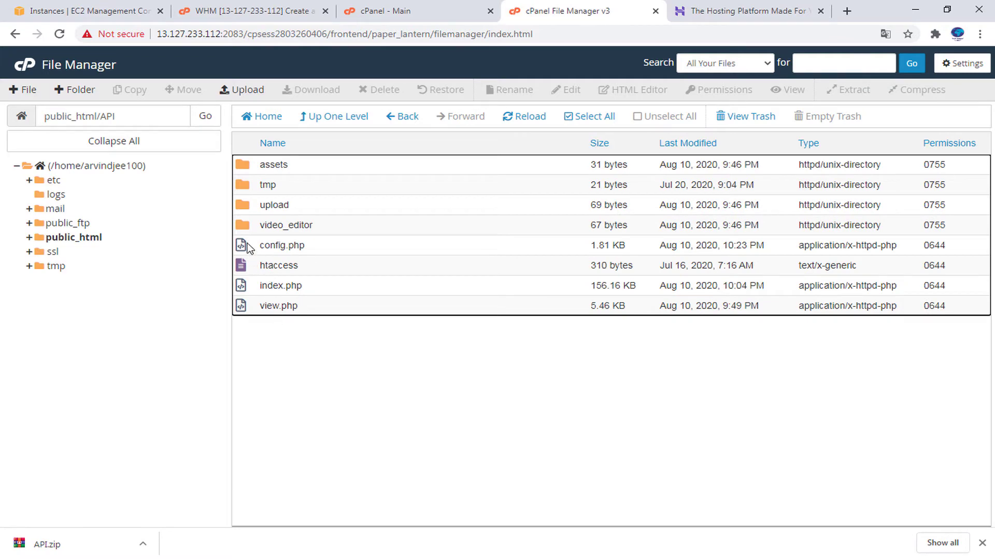
click(248, 245)
right_click(248, 245)
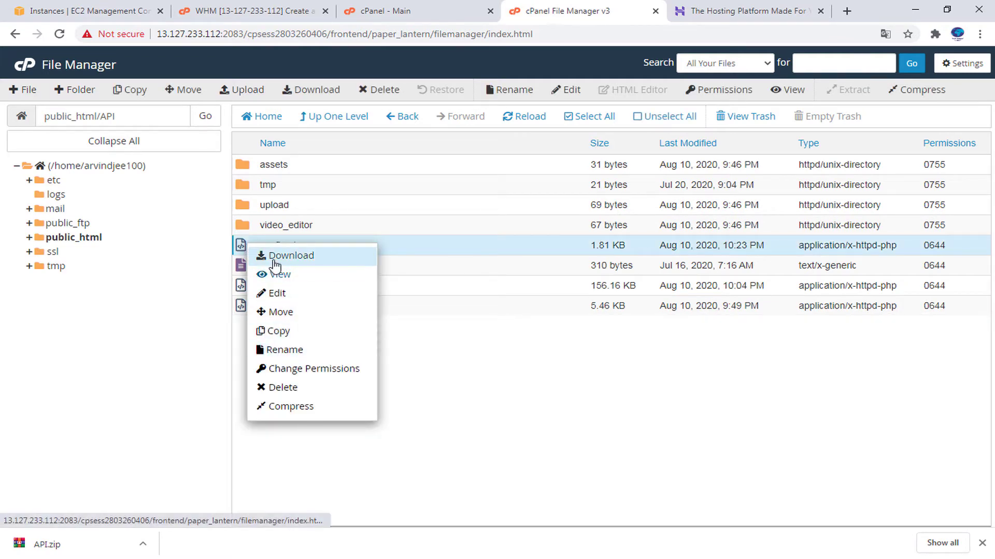
click(505, 365)
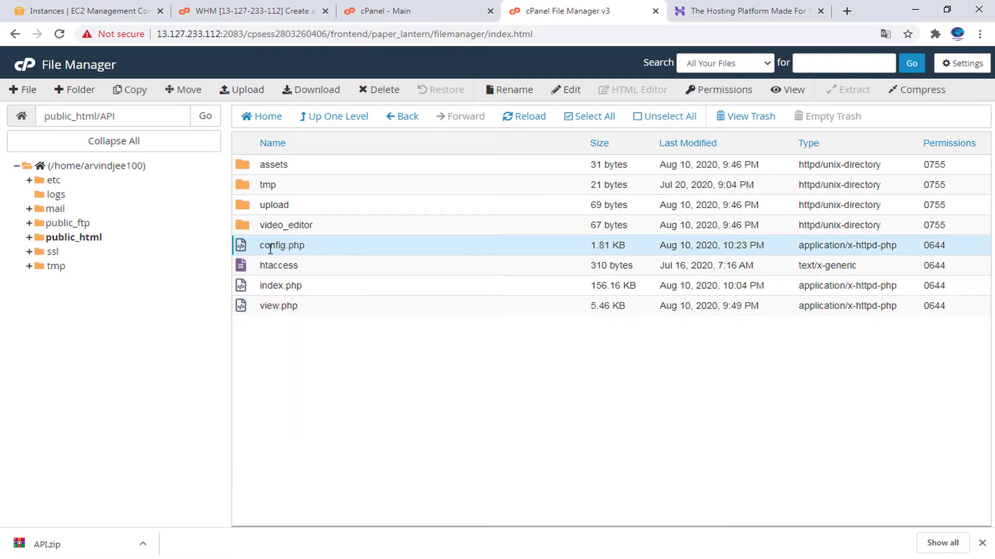
right_click(298, 244)
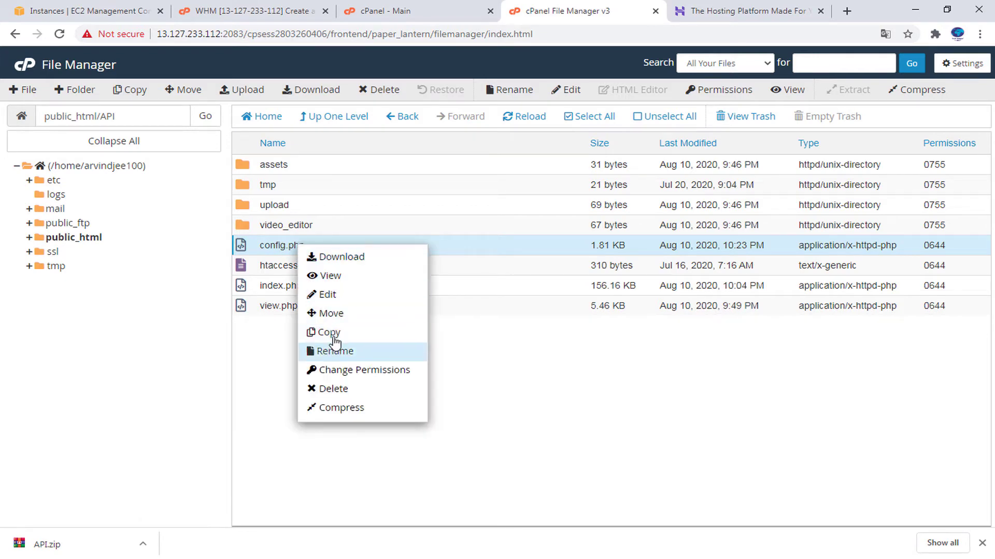
click(338, 298)
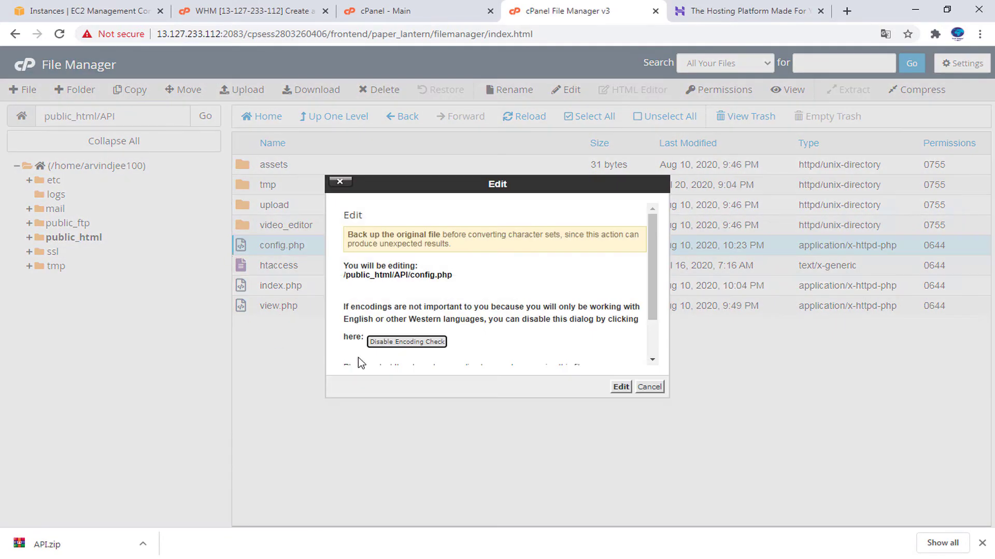
click(619, 387)
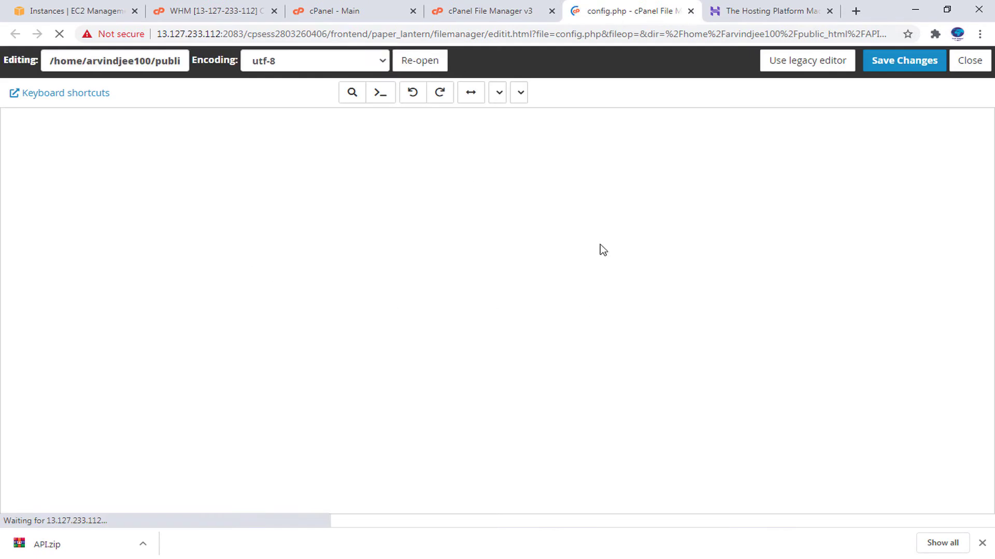
Replace the placeholder database name on line 38 with arvindje_tictic.
key(ctrl+plus)
key(ctrl+plus)
key(ctrl+plus)
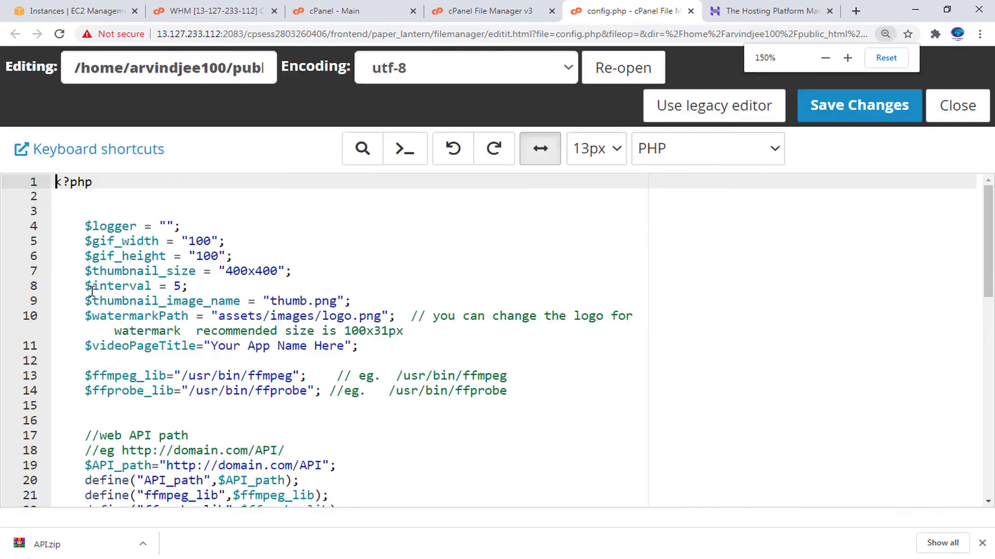
scroll(242, 376, down, 3)
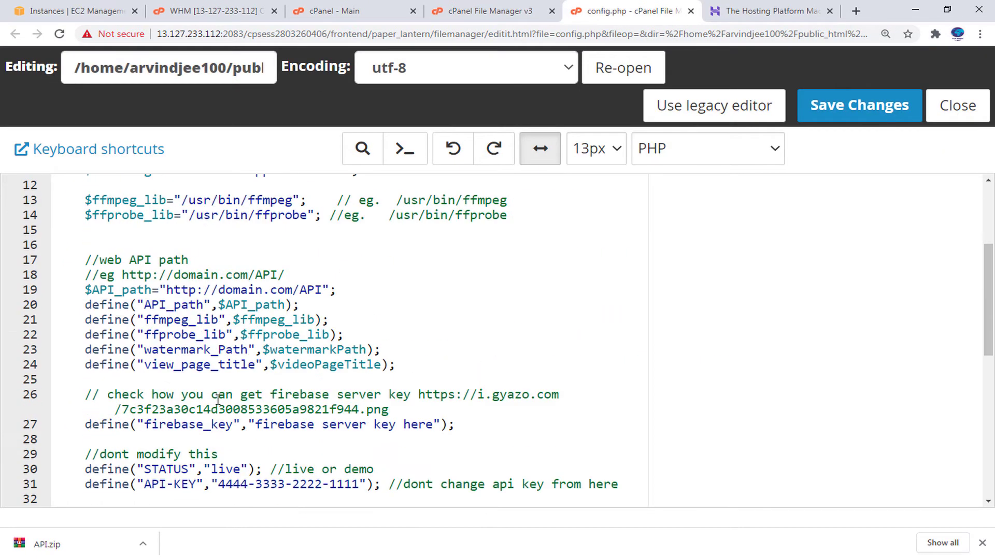
scroll(257, 374, down, 2)
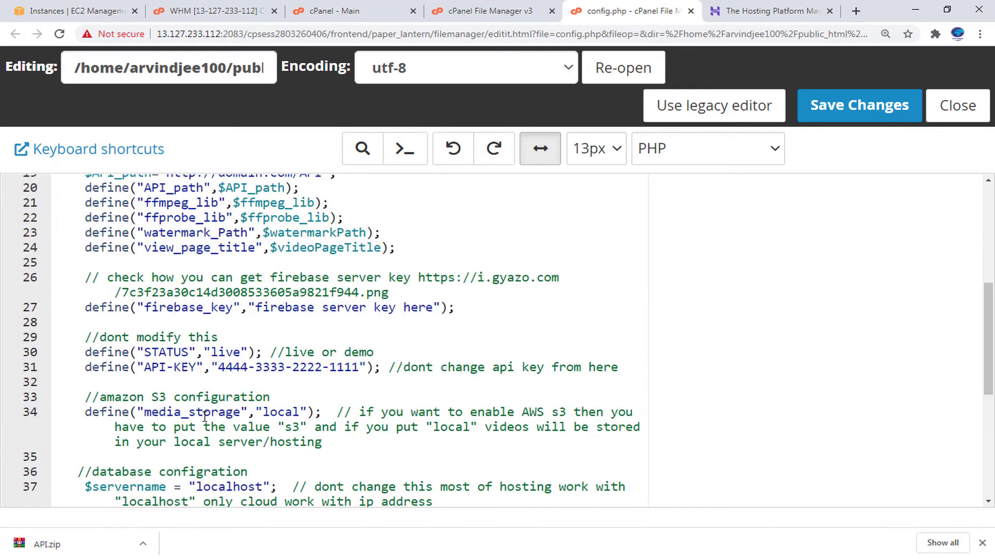
scroll(173, 368, down, 3)
scroll(192, 360, down, 1)
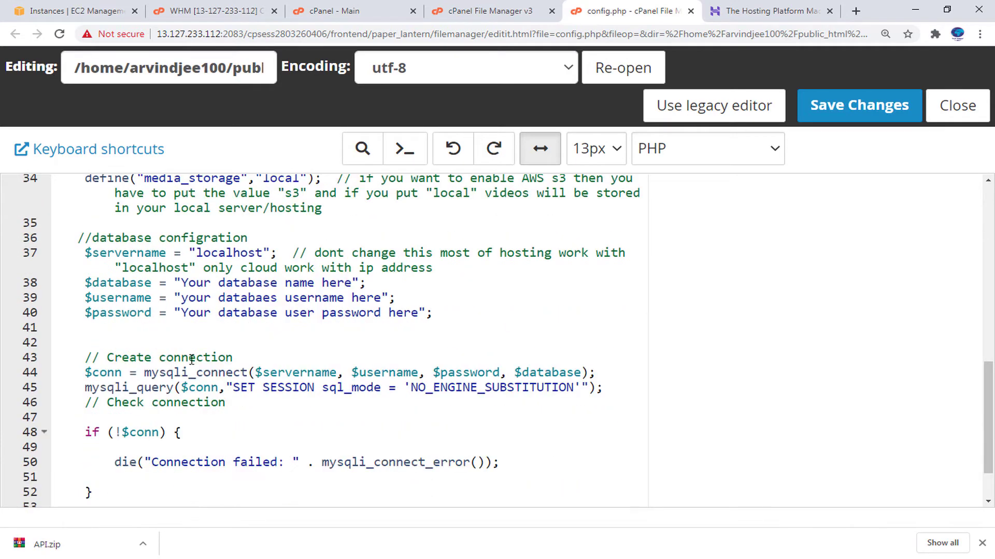
drag(106, 236, 234, 242)
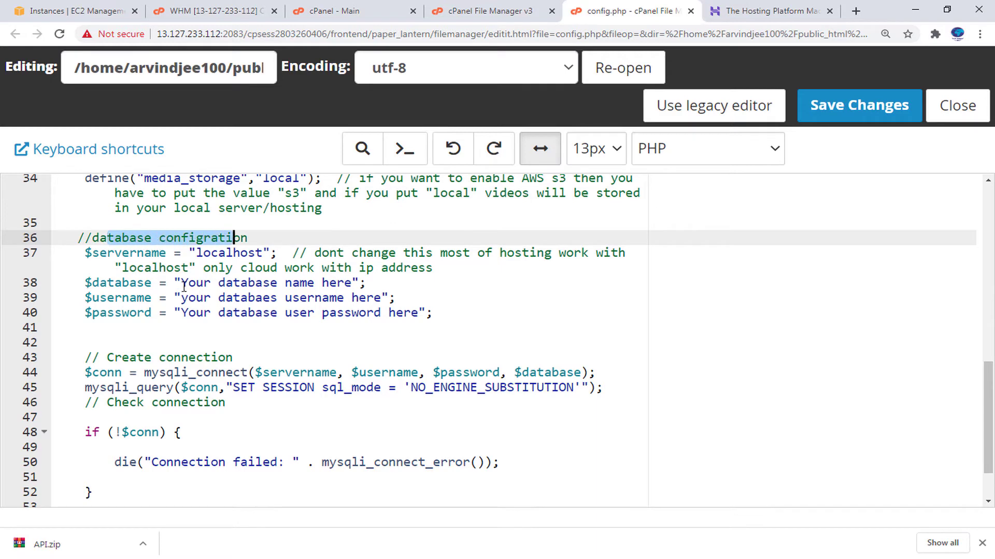
drag(179, 284, 352, 283)
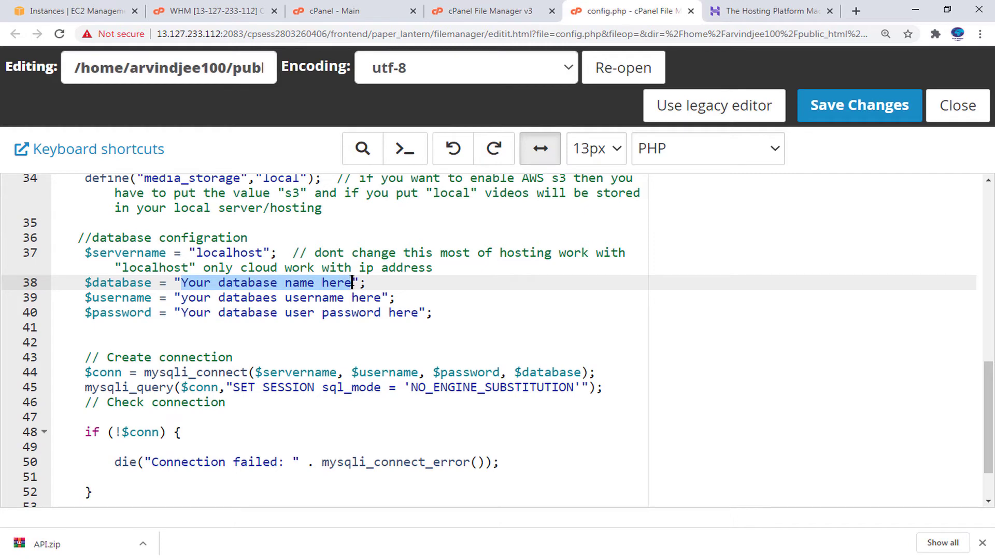
key(ctrl+v)
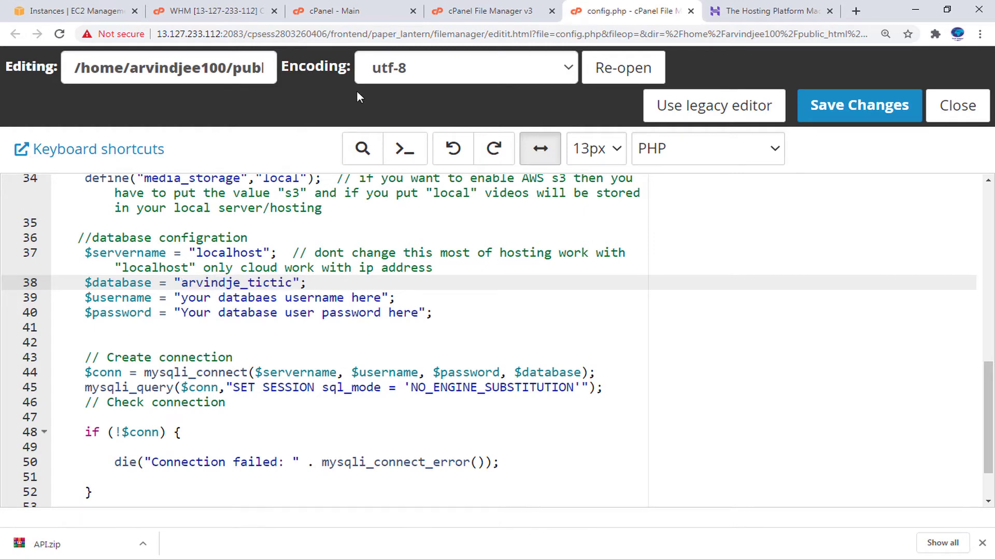
click(474, 7)
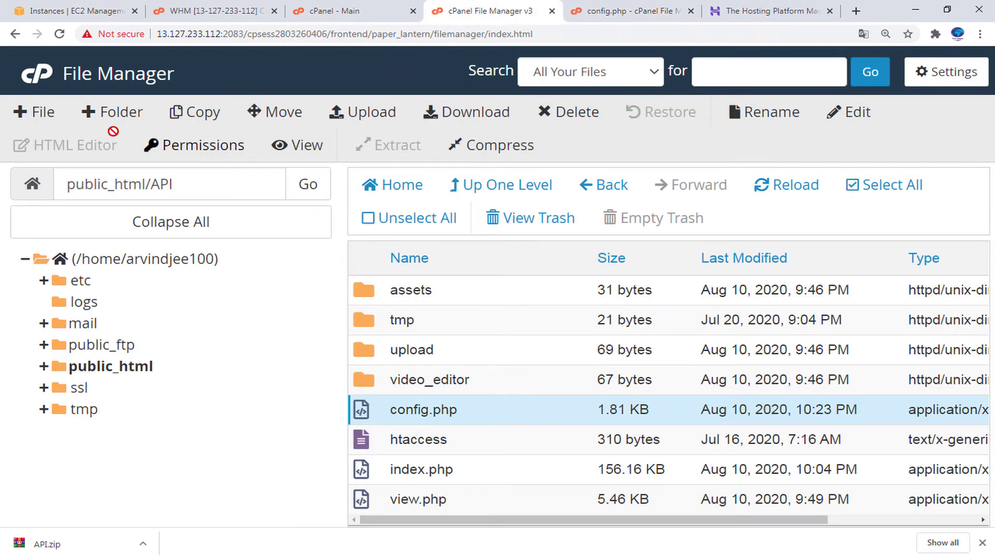
Copy the tictic database's privileged user name from MySQL Databases' Current Databases list.
click(44, 77)
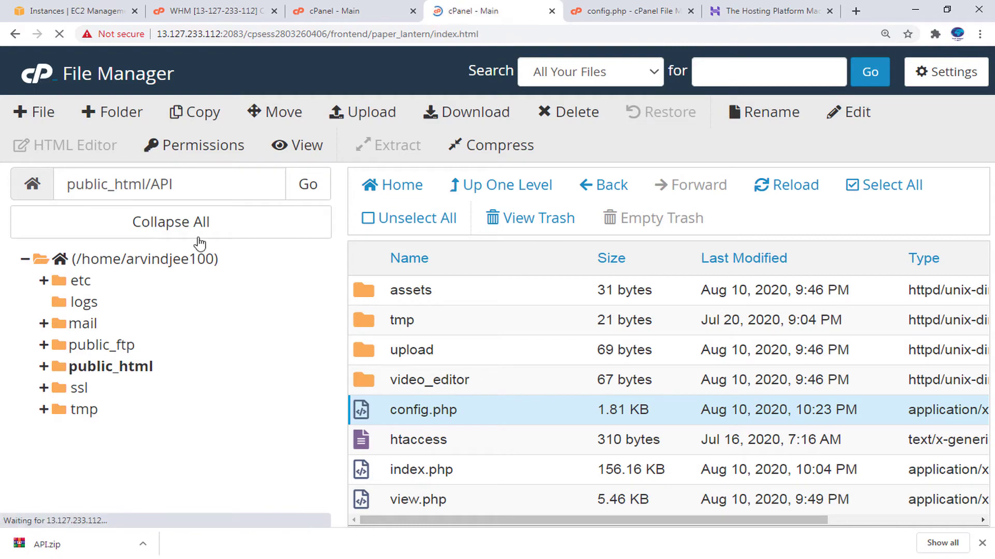
scroll(454, 410, down, 3)
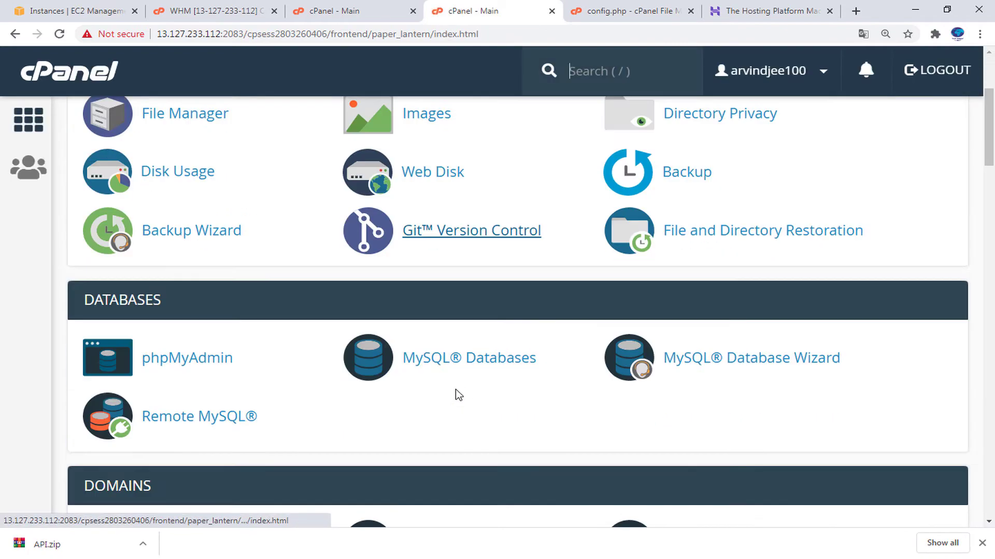
click(468, 357)
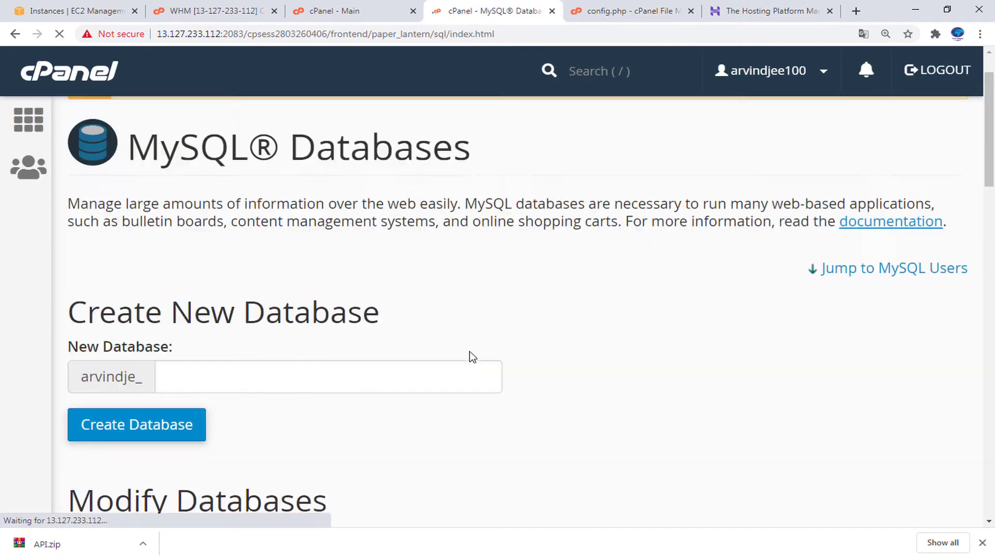
scroll(468, 356, down, 5)
scroll(467, 351, down, 3)
drag(375, 327, 472, 327)
key(ctrl+c)
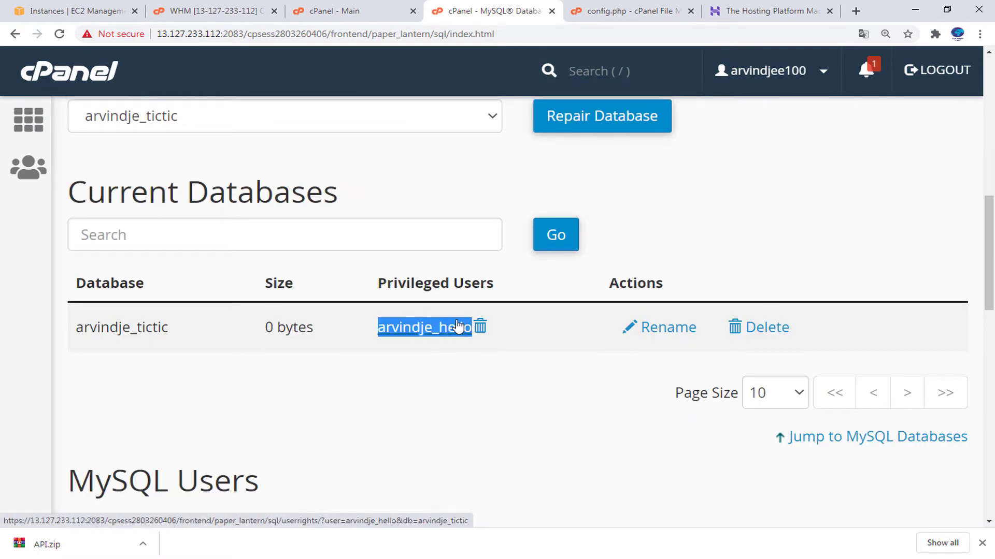
click(617, 12)
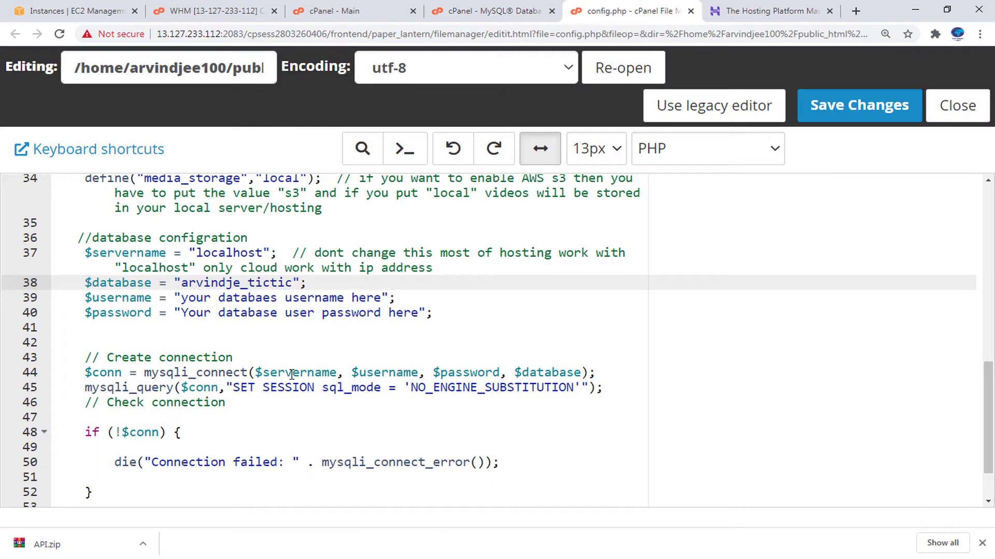
drag(181, 297, 382, 297)
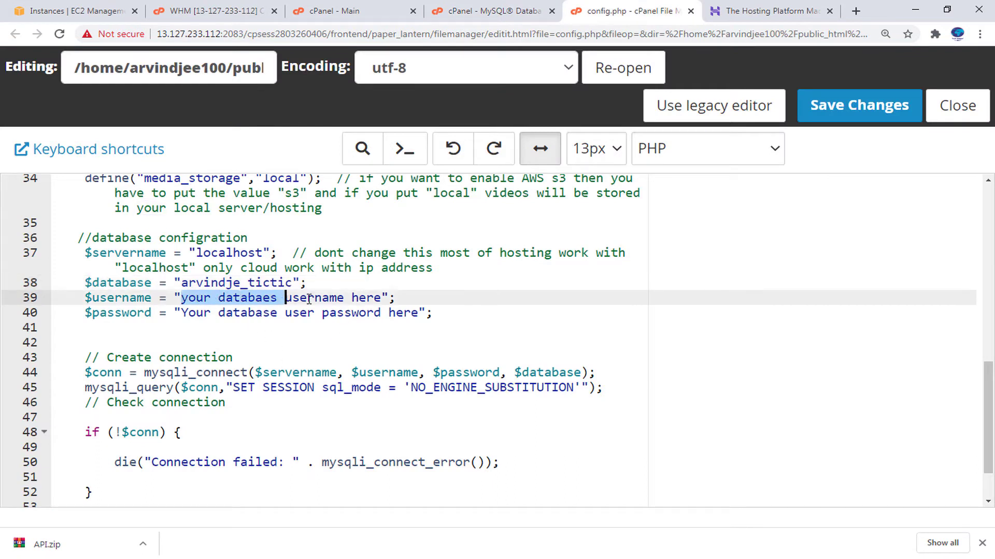
key(ctrl+v)
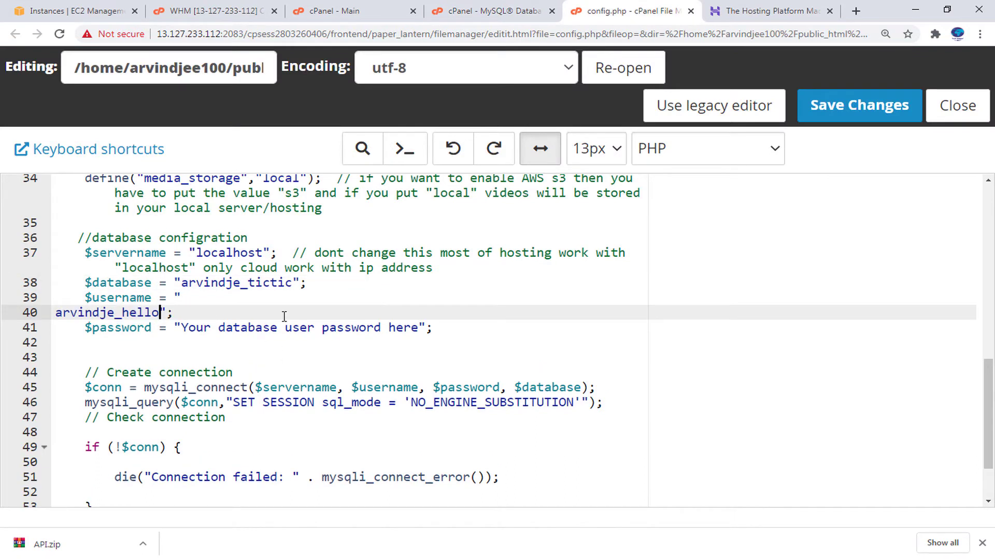
key(BackSpace)
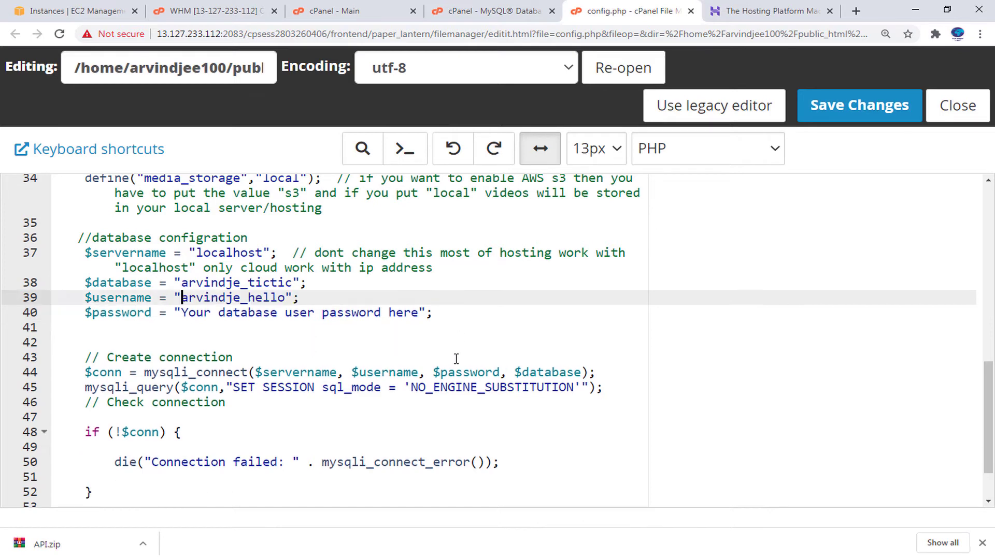
Copy the database password from Notepad++ and paste it over line 40's placeholder.
click(654, 555)
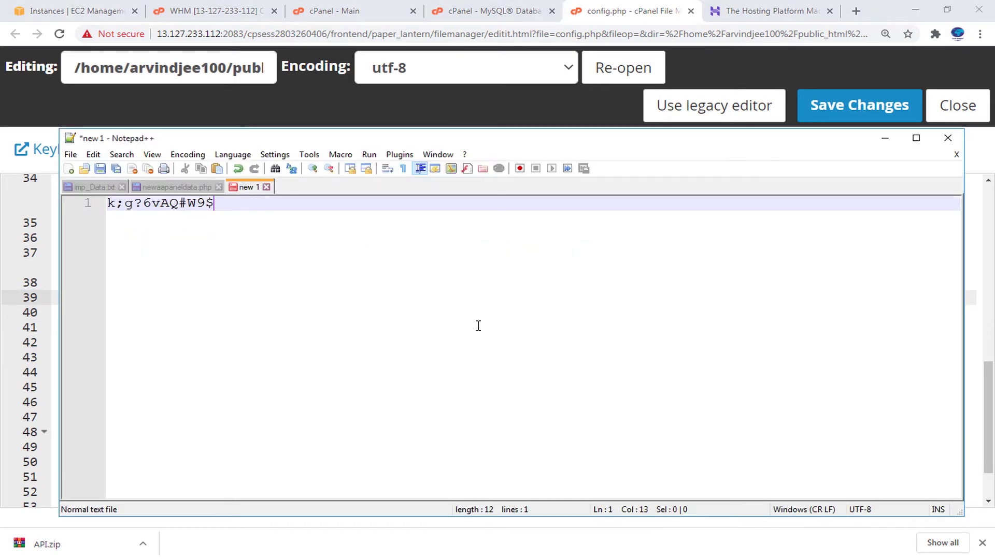
click(95, 204)
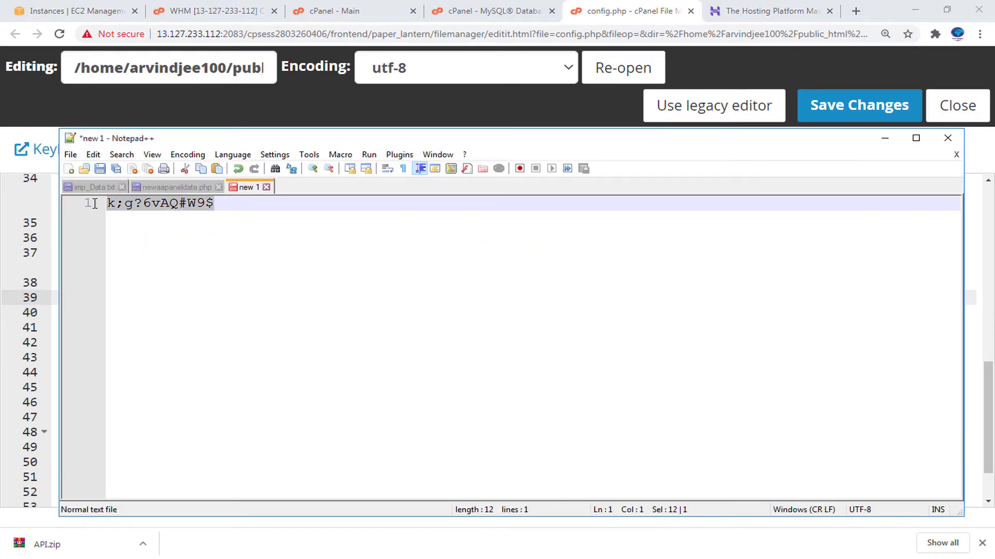
click(893, 137)
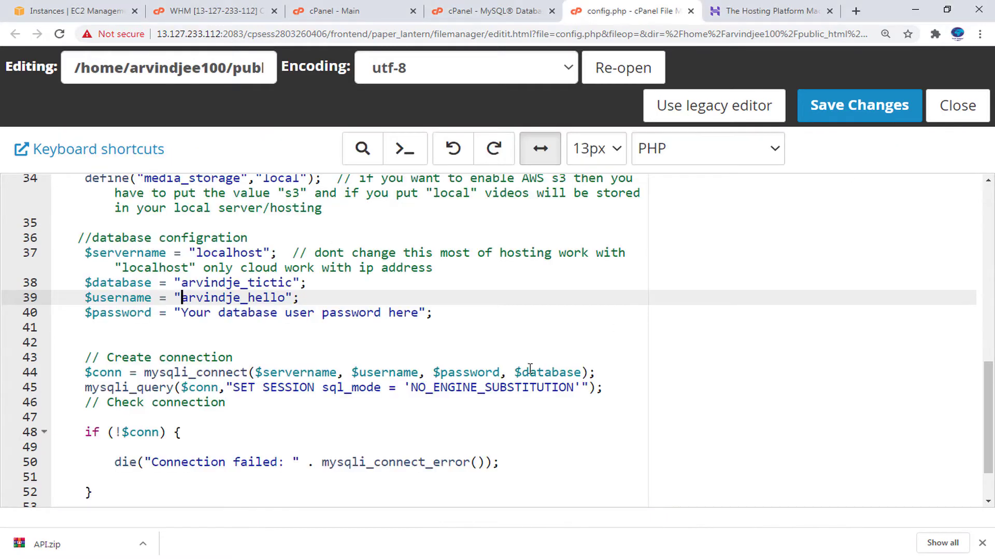
drag(181, 314, 414, 312)
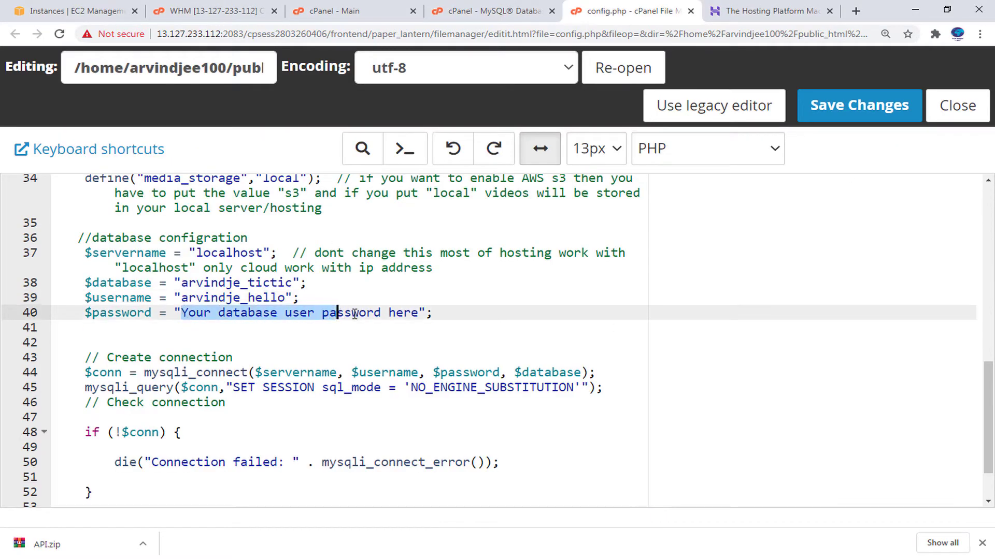
key(ctrl+v)
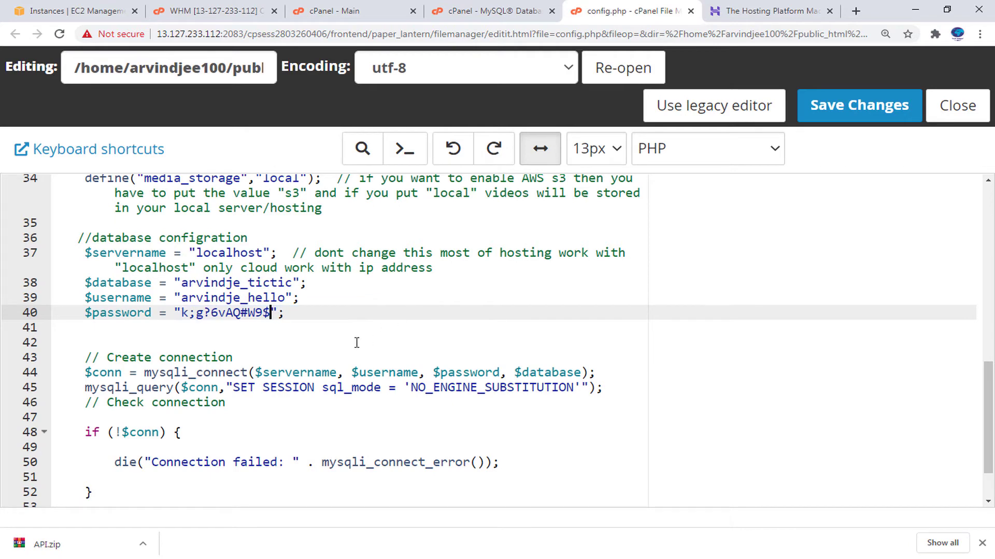
Save the changes to config.php and close the editor.
scroll(346, 354, up, 3)
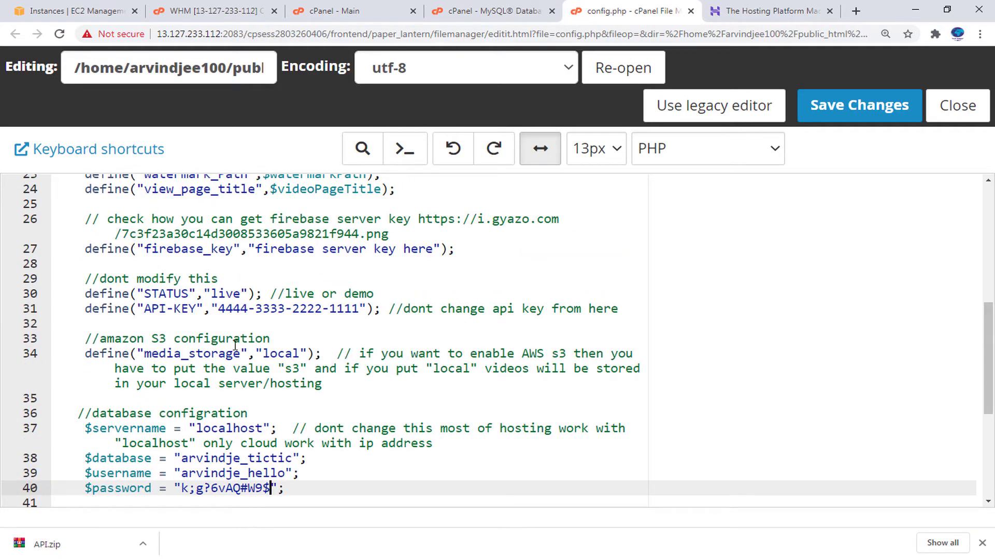
scroll(496, 352, up, 2)
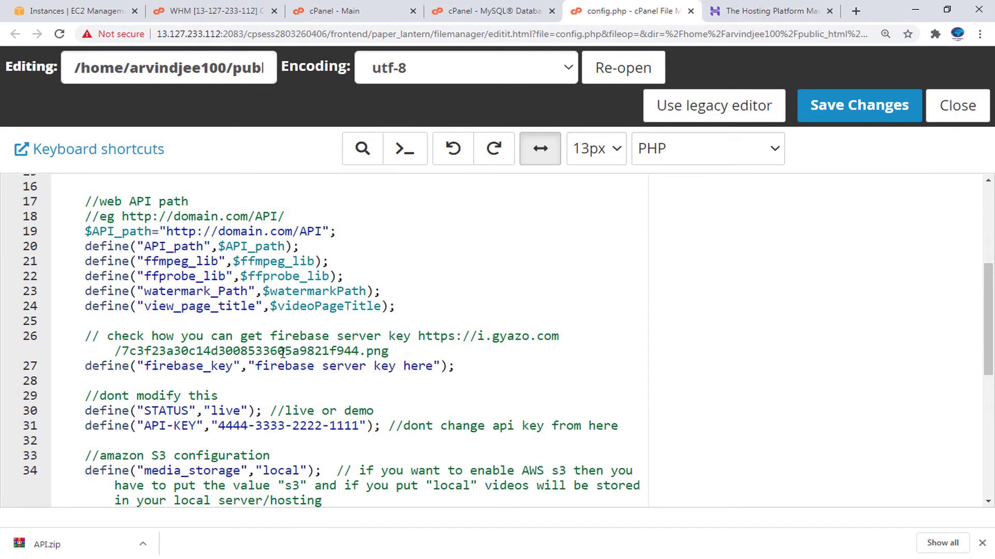
scroll(282, 353, up, 1)
click(849, 107)
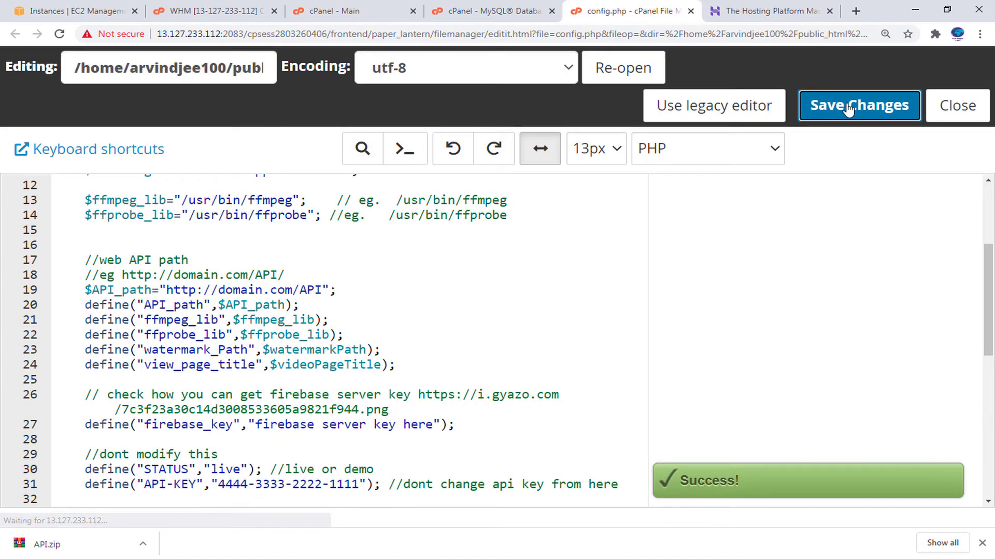
click(958, 106)
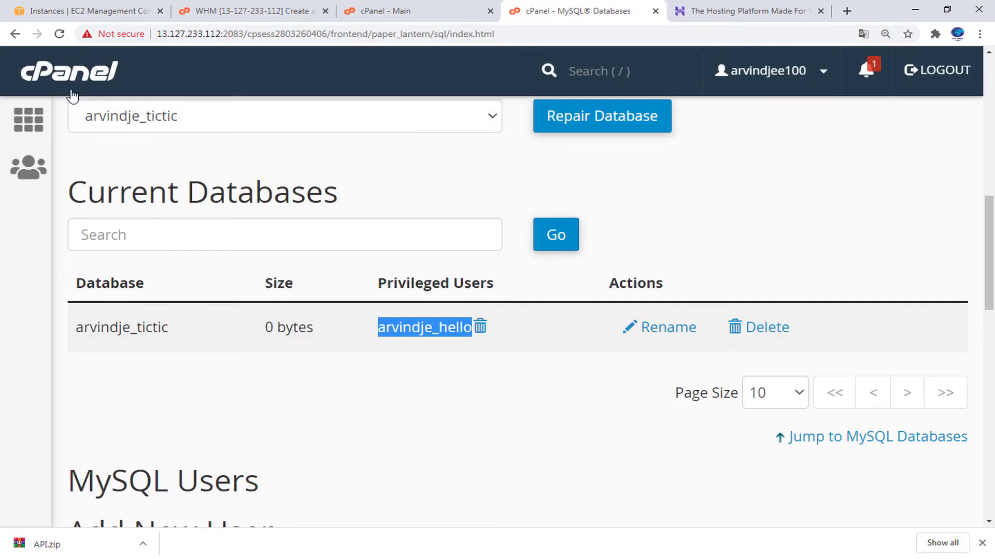
Return to cPanel home, reset the page zoom, and close the duplicate cPanel tab.
click(64, 75)
key(ctrl+0)
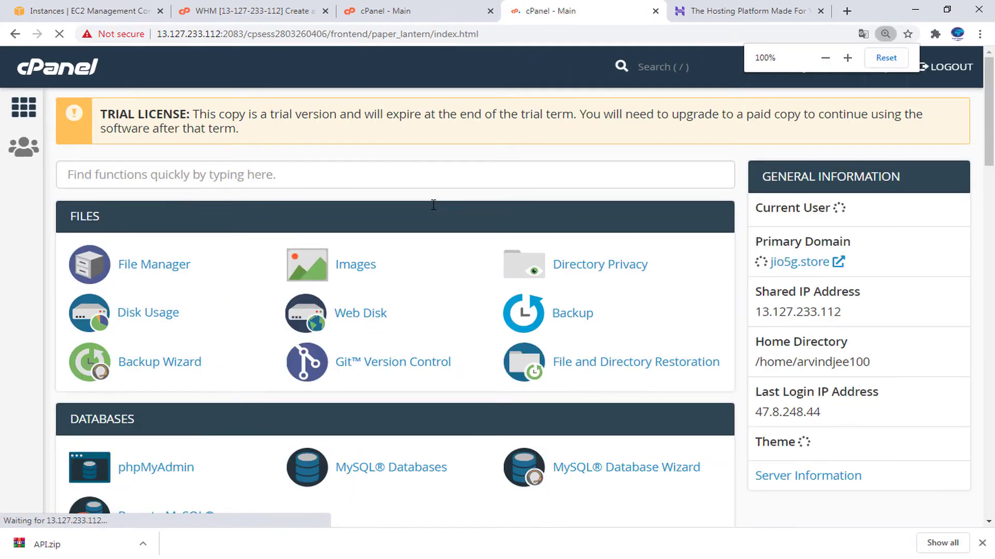
key(ctrl+minus)
key(ctrl+w)
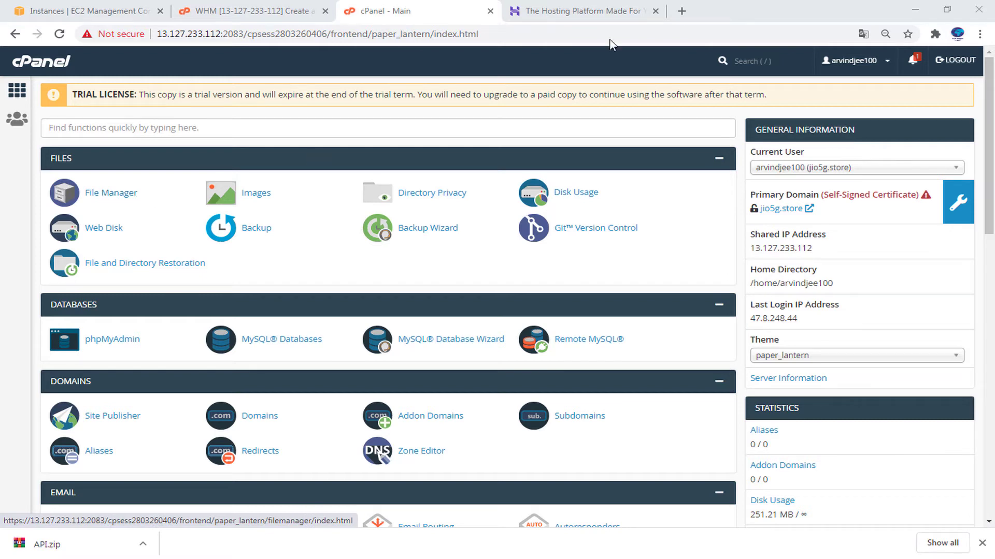
Log in to Hostinger with Google and open the DNS Zone for jio5g.store.
click(591, 11)
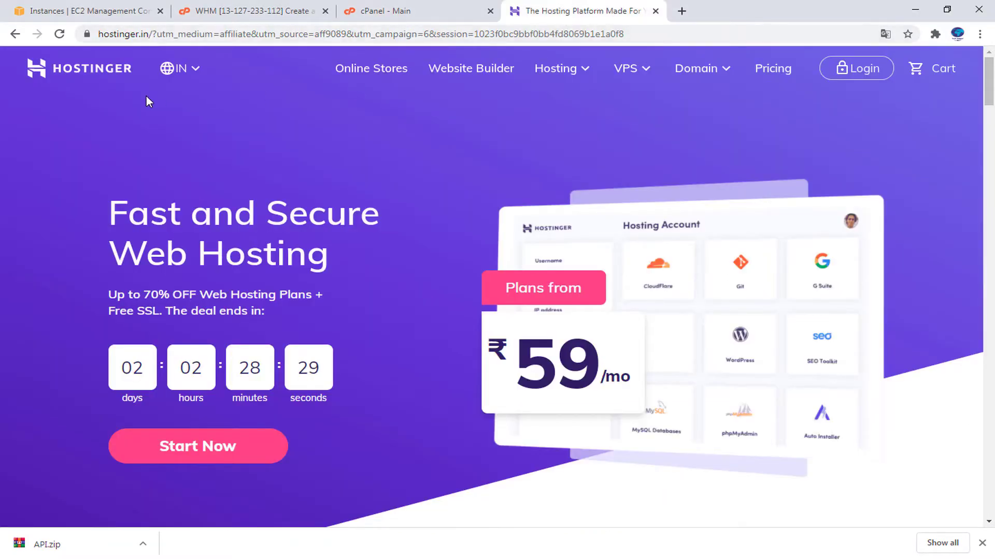
click(879, 76)
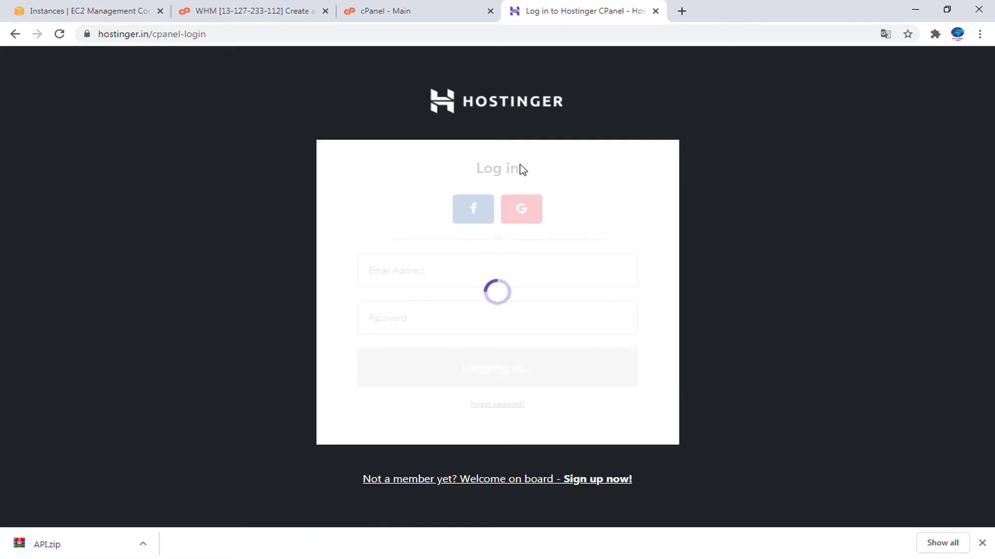
click(529, 218)
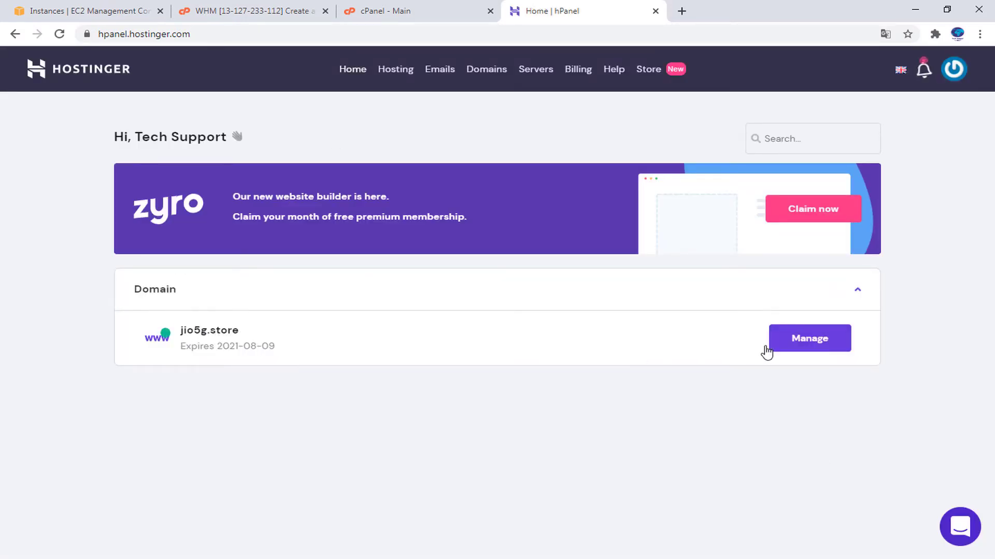
click(796, 348)
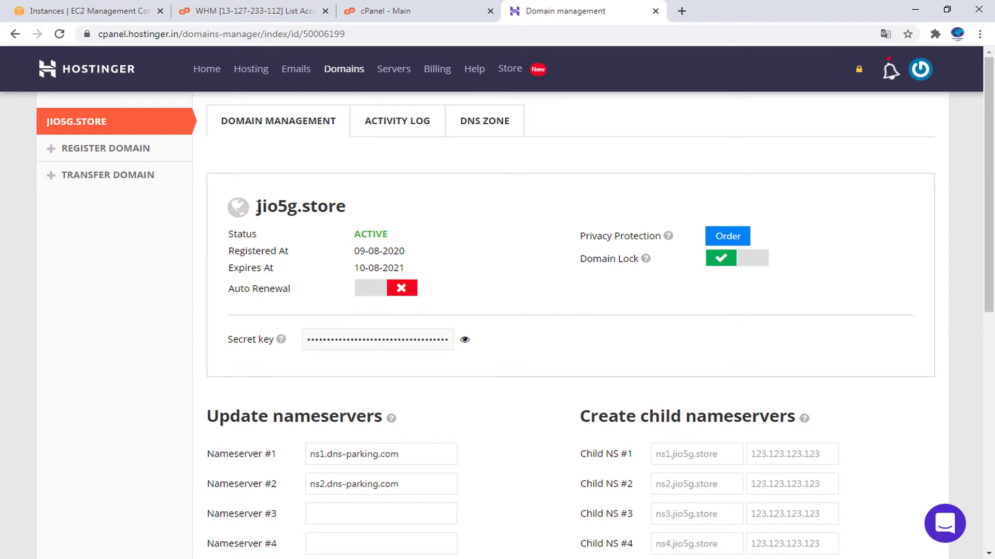
drag(256, 207, 359, 211)
click(407, 200)
click(484, 124)
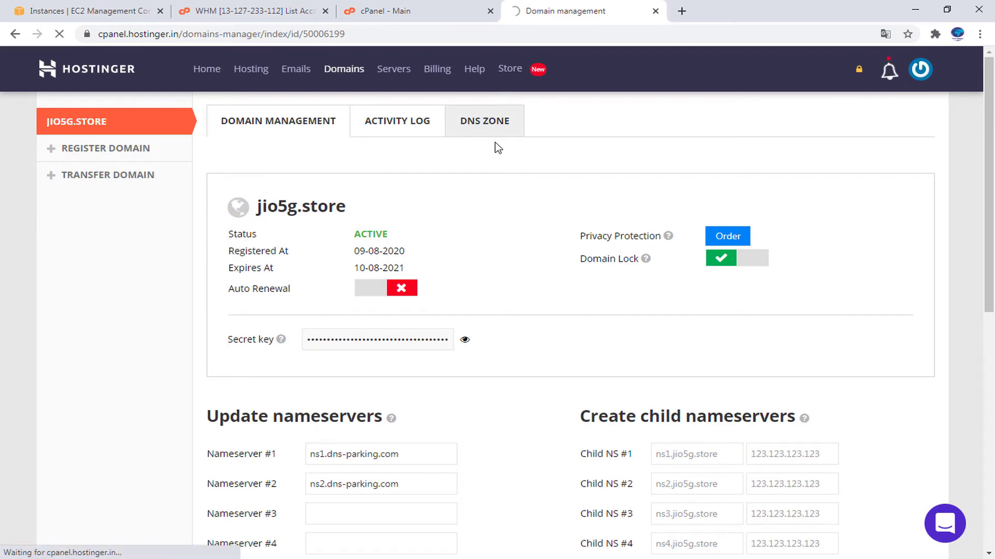
click(240, 8)
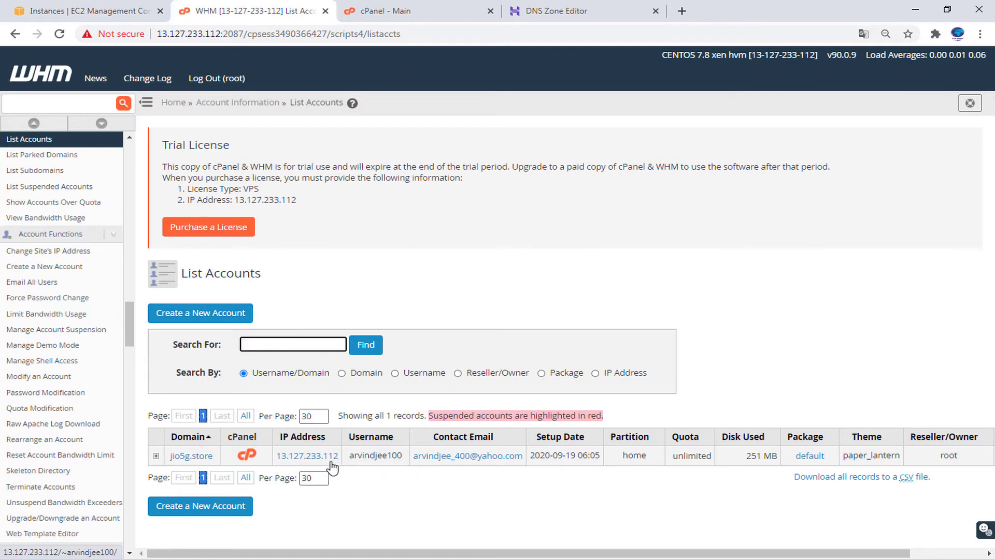
Copy the server IP 13.127.233.112 from WHM's account list.
drag(274, 459, 338, 462)
key(ctrl+c)
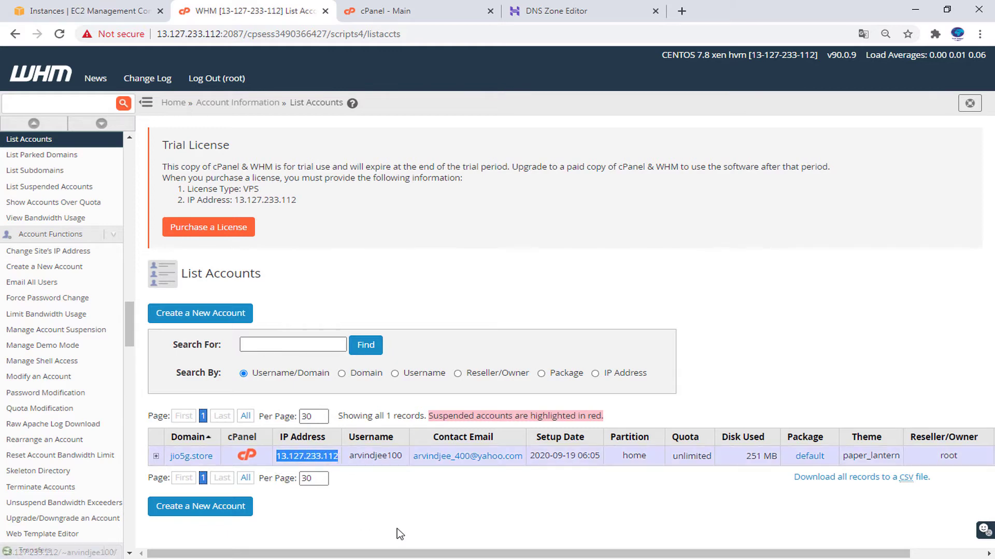
click(564, 12)
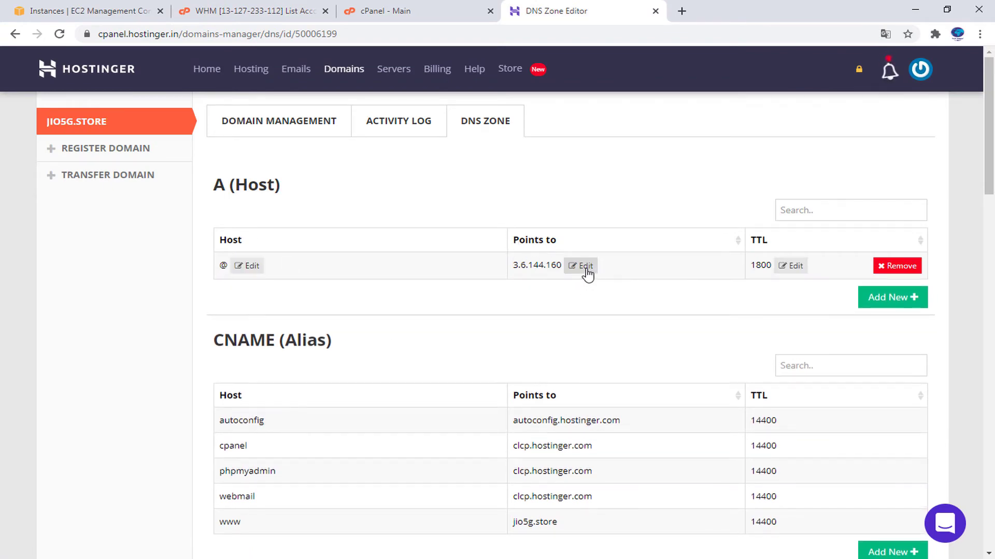
Change the jio5g.store @ A record from 3.6.144.160 to 13.127.233.112 and save.
click(586, 273)
drag(581, 269, 510, 275)
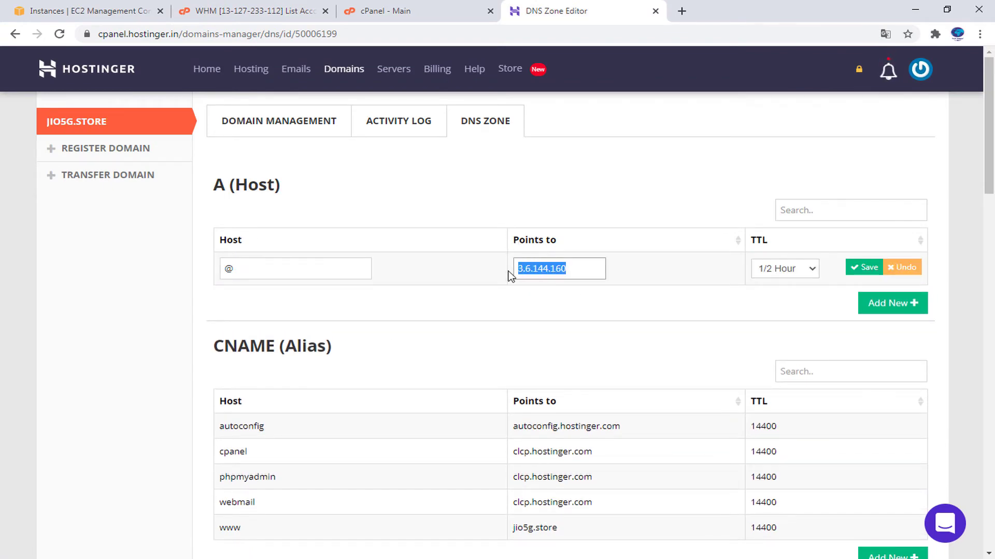
key(ctrl+v)
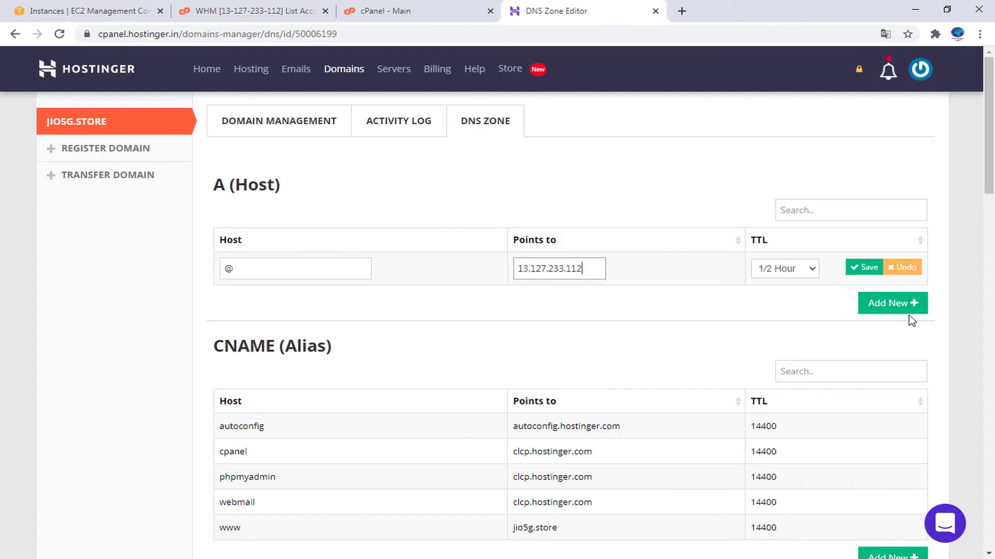
click(867, 271)
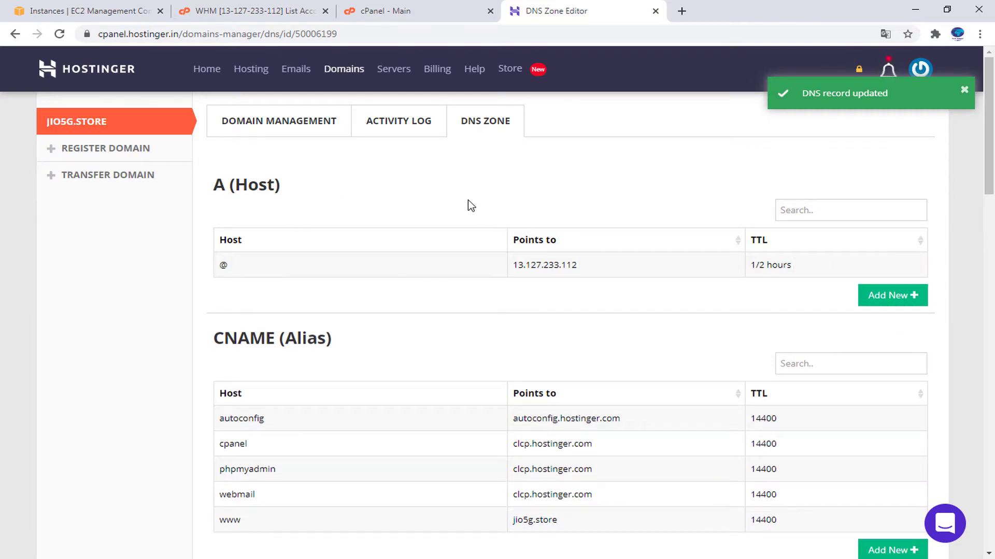
click(264, 125)
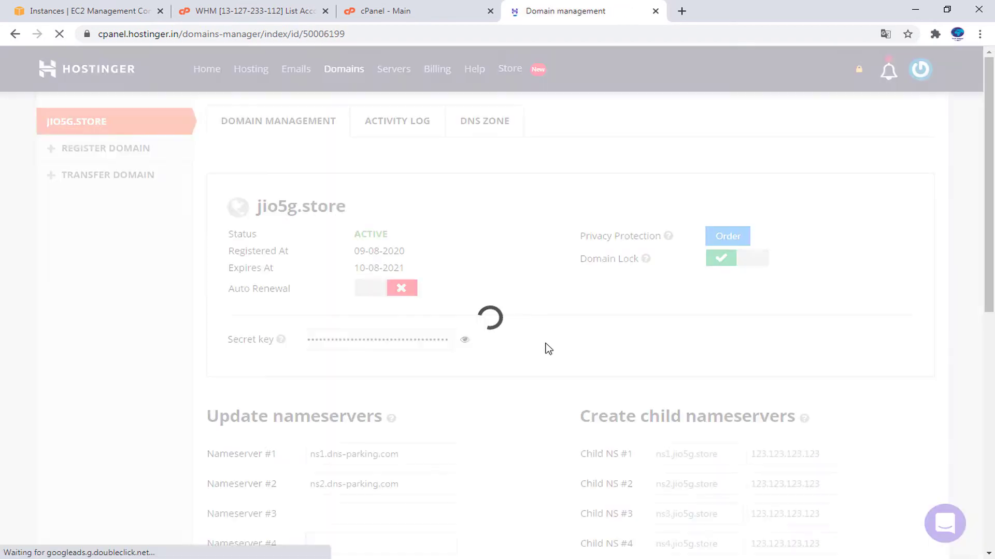
Look up the jio5g.store nameservers ns1.dns-parking.com and ns2.dns-parking.com.
scroll(553, 339, down, 3)
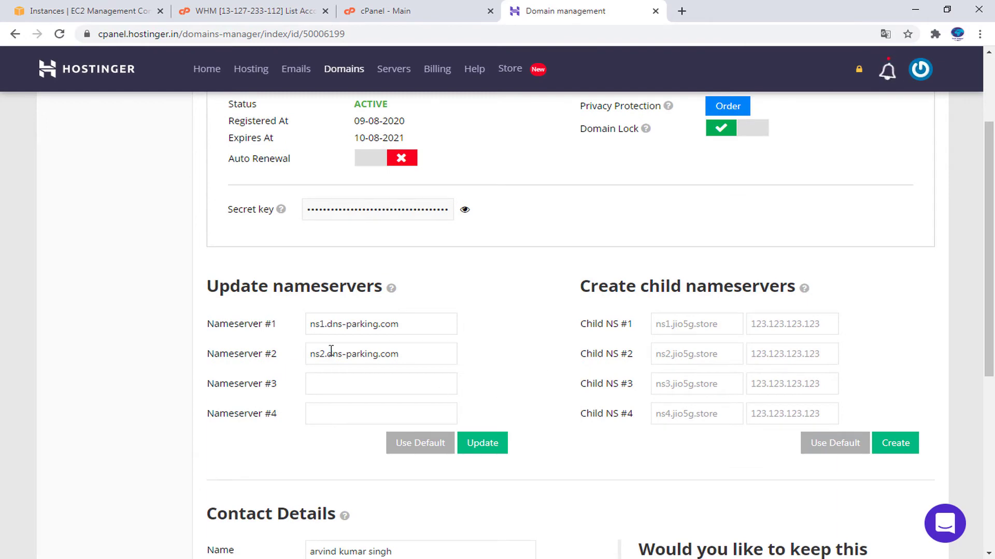
drag(399, 325, 289, 335)
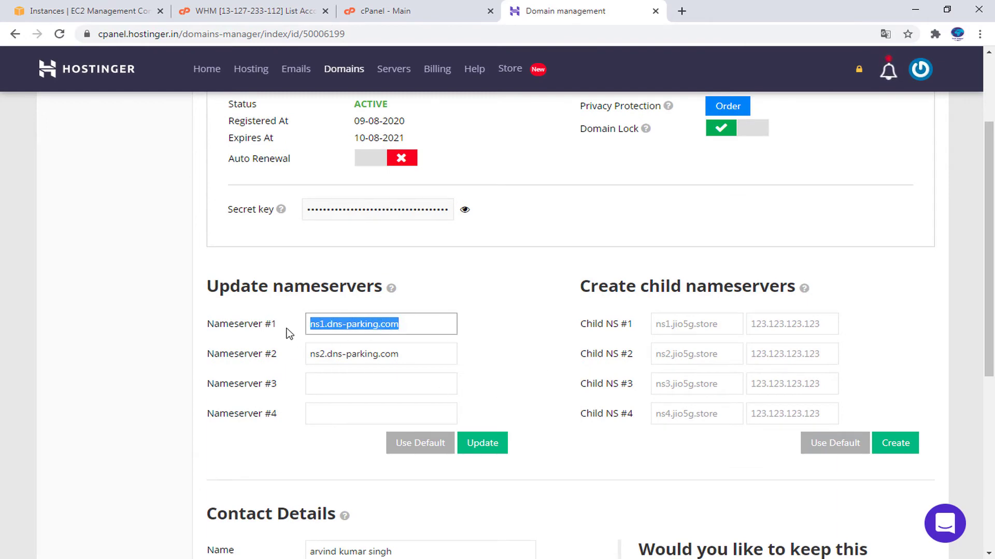
drag(411, 355, 308, 353)
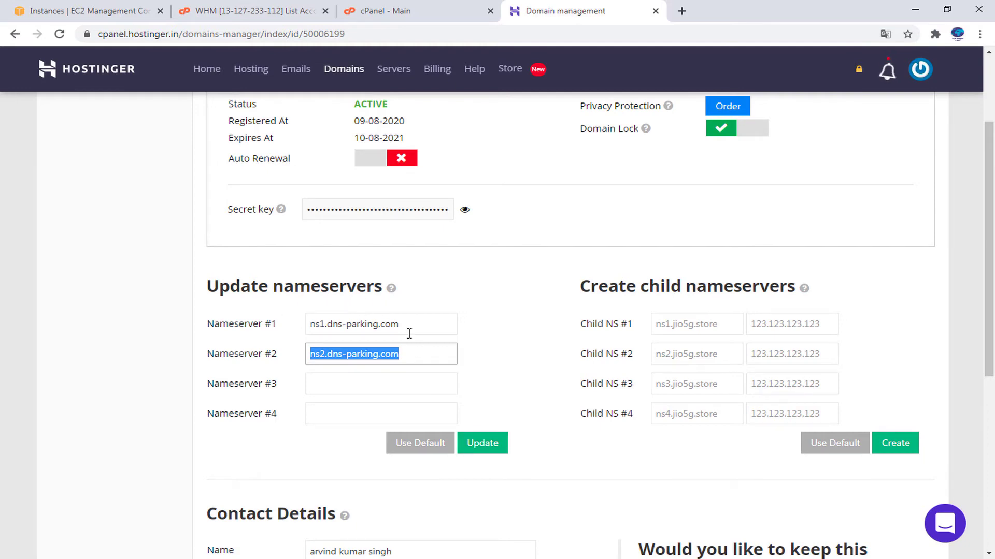
scroll(565, 351, up, 3)
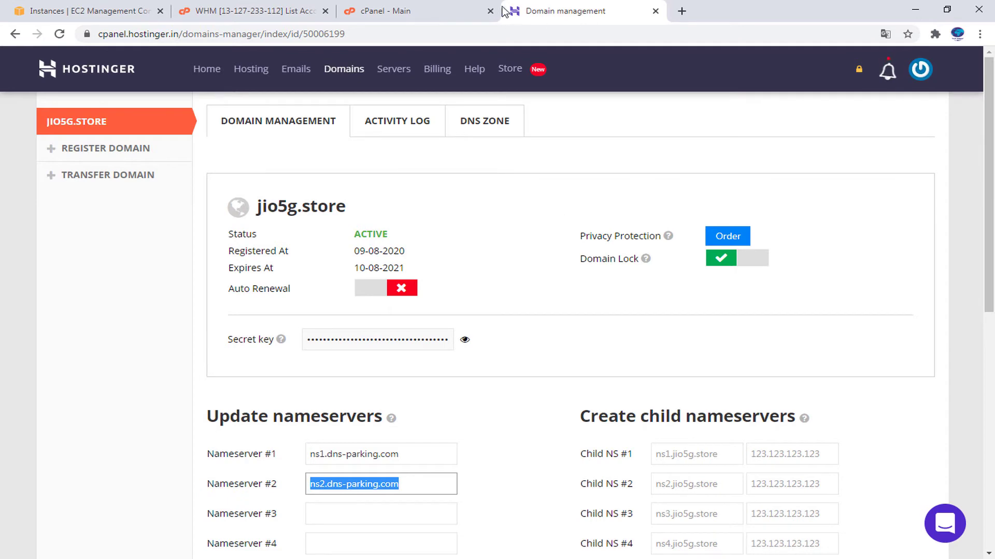
click(390, 6)
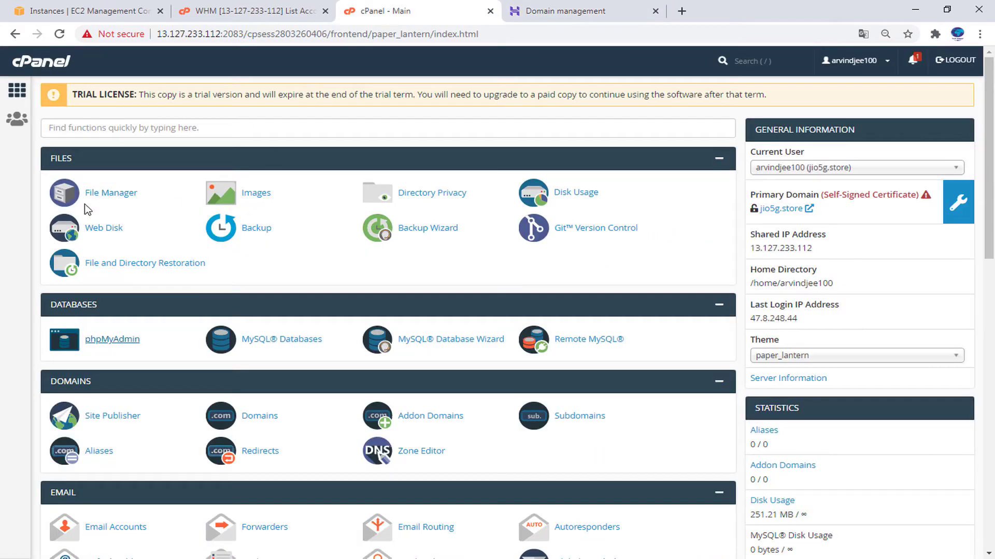
Reopen public_html/API/config.php in the File Manager editor, zoomed to 125%.
click(107, 194)
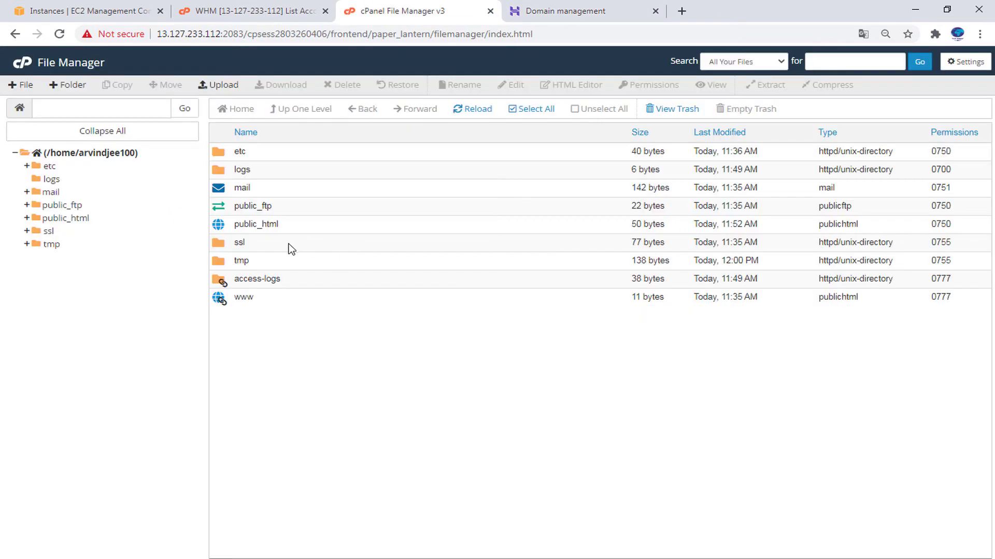
double_click(222, 228)
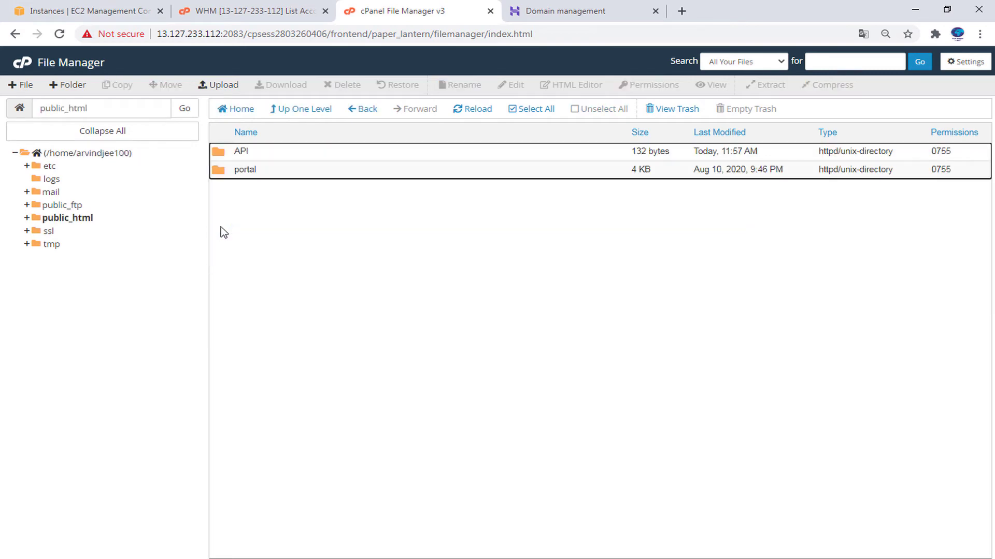
double_click(222, 156)
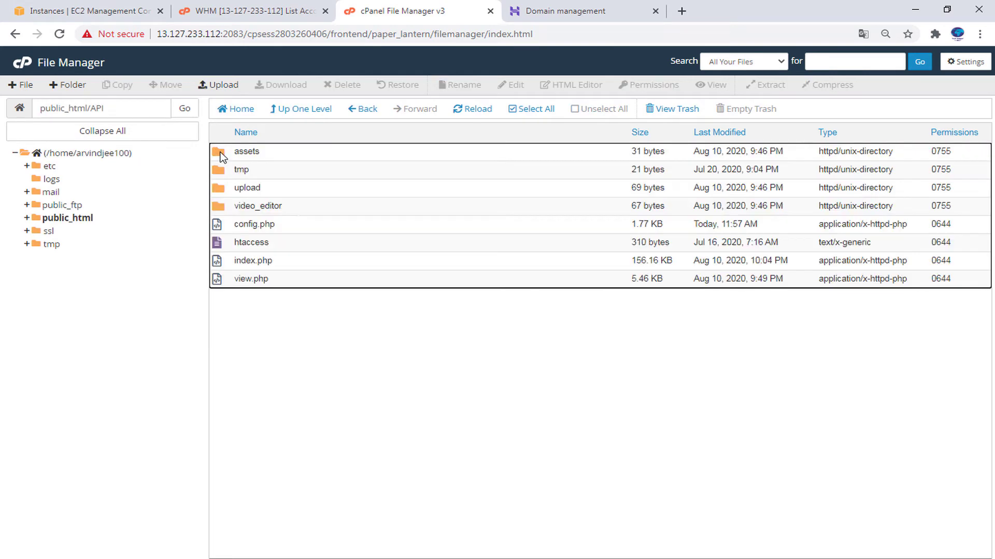
click(228, 225)
right_click(228, 225)
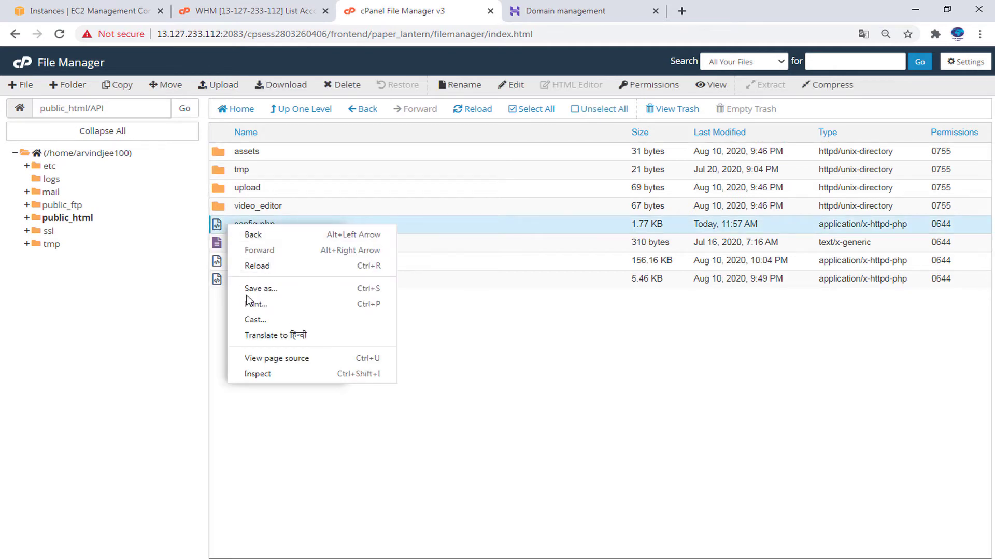
right_click(223, 223)
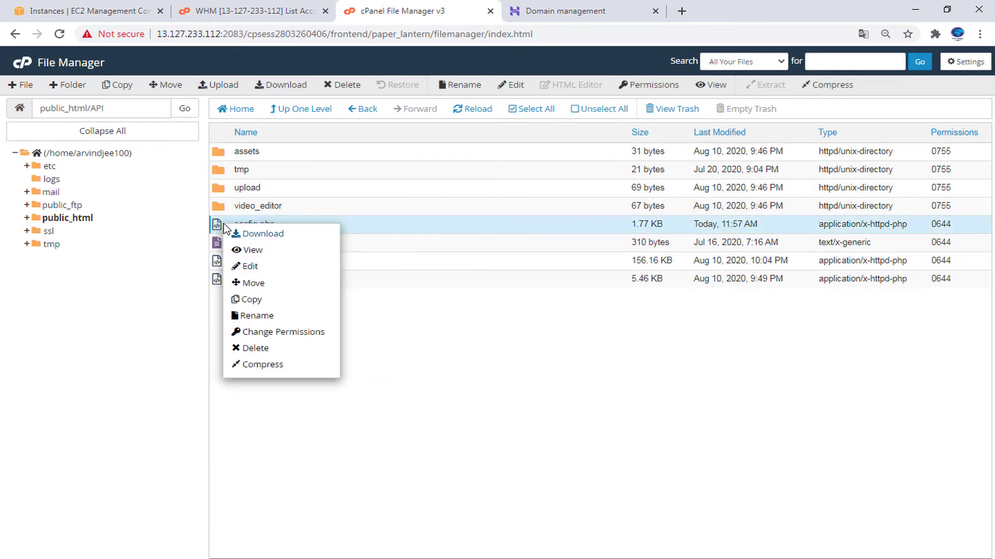
click(248, 265)
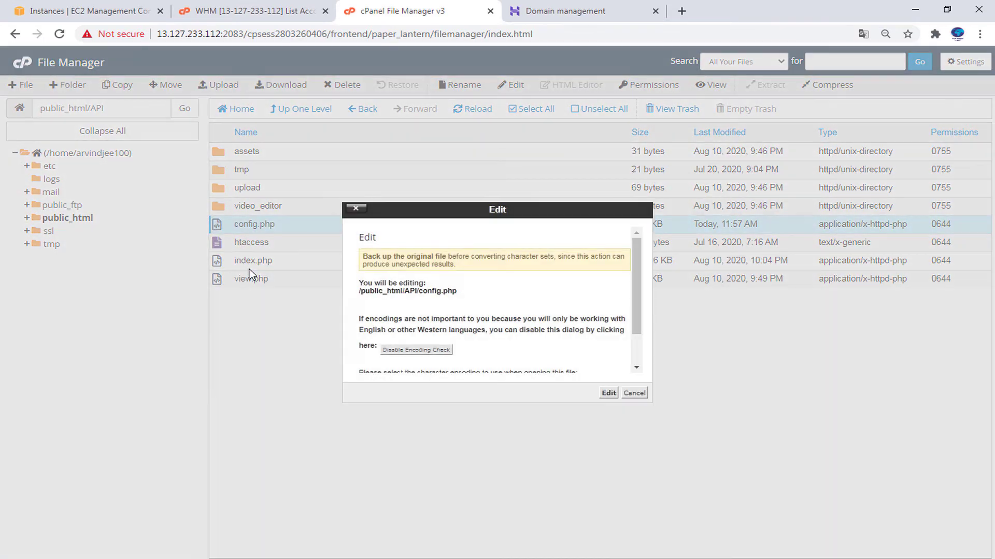
click(606, 394)
key(ctrl+plus)
key(ctrl+plus)
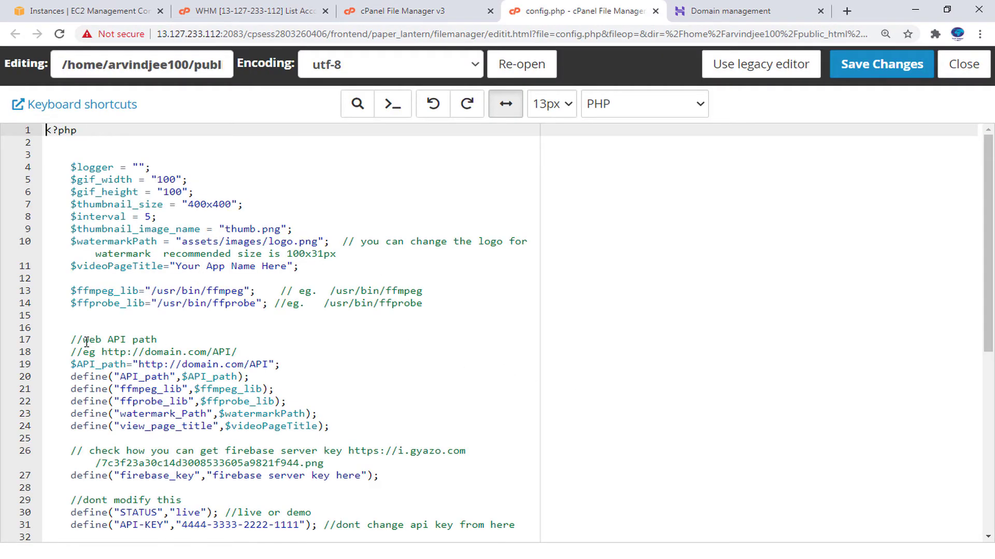
drag(83, 339, 150, 339)
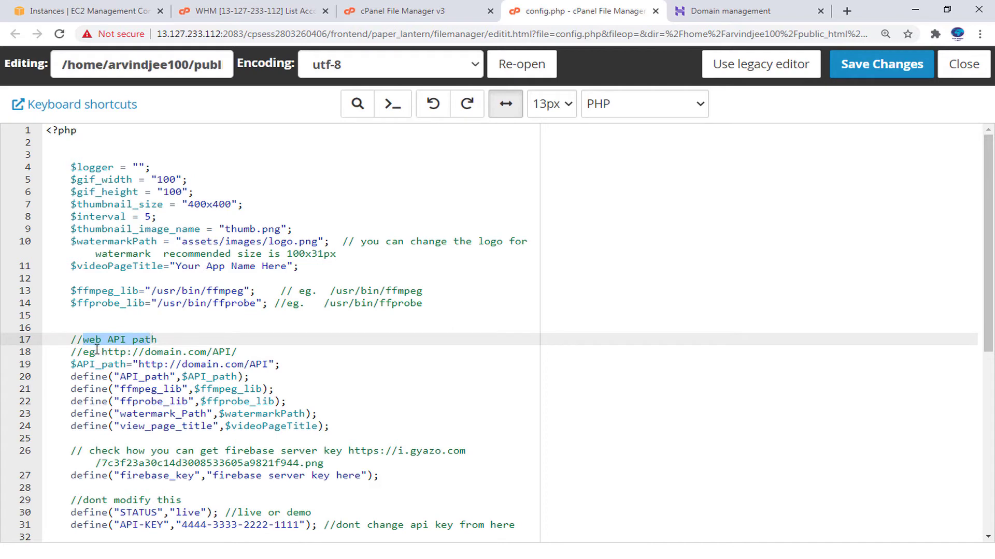
click(103, 354)
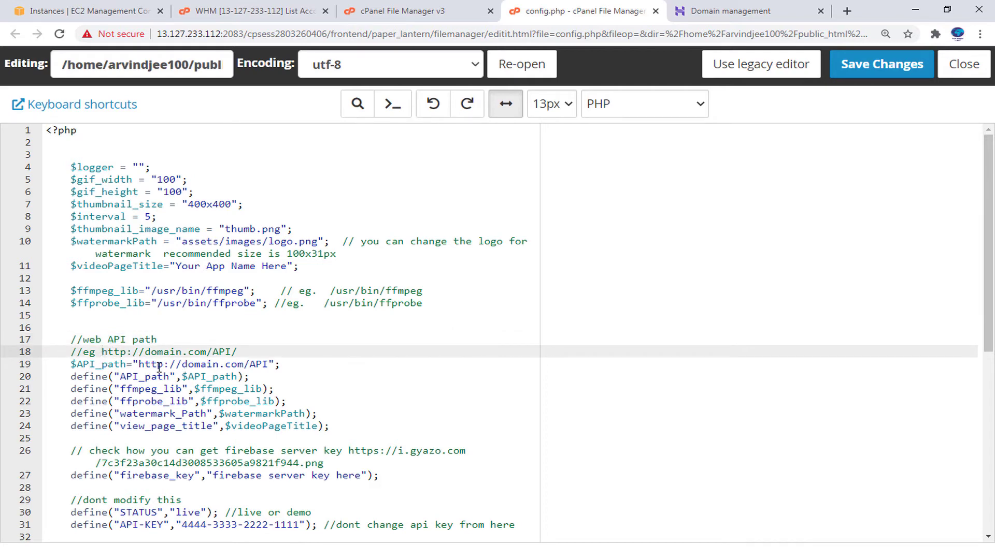
drag(182, 364, 244, 364)
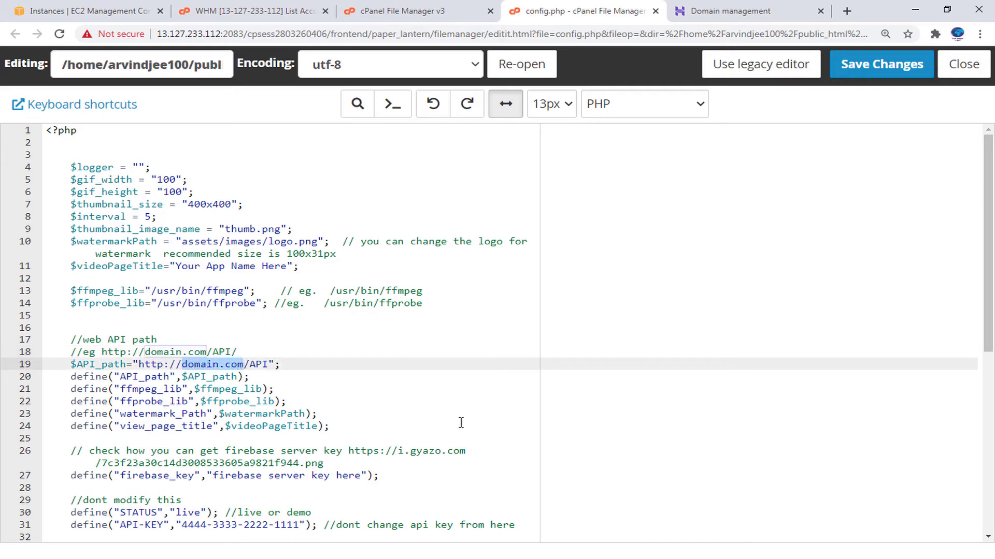
text(jio)
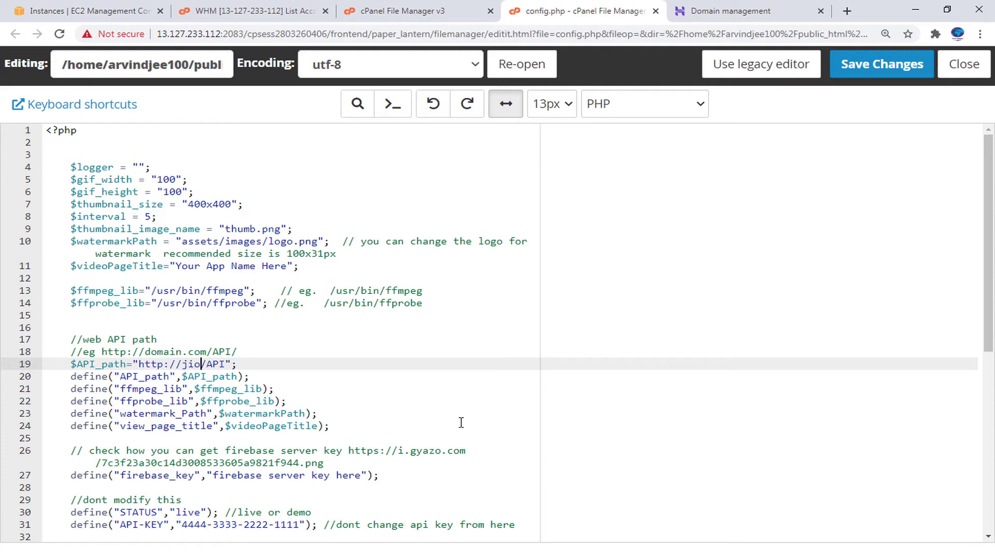
text(5g.)
text(store)
scroll(235, 377, down, 2)
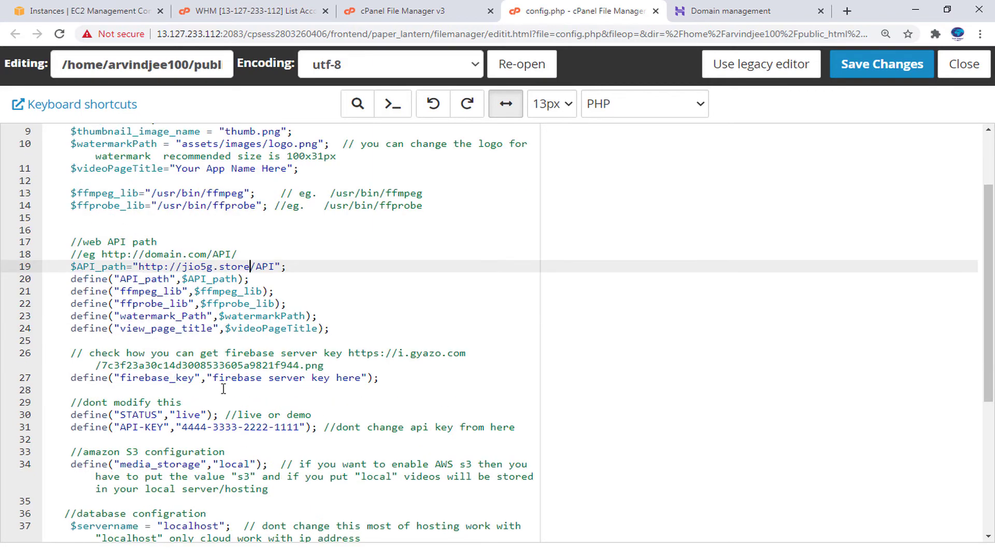
drag(73, 378, 375, 380)
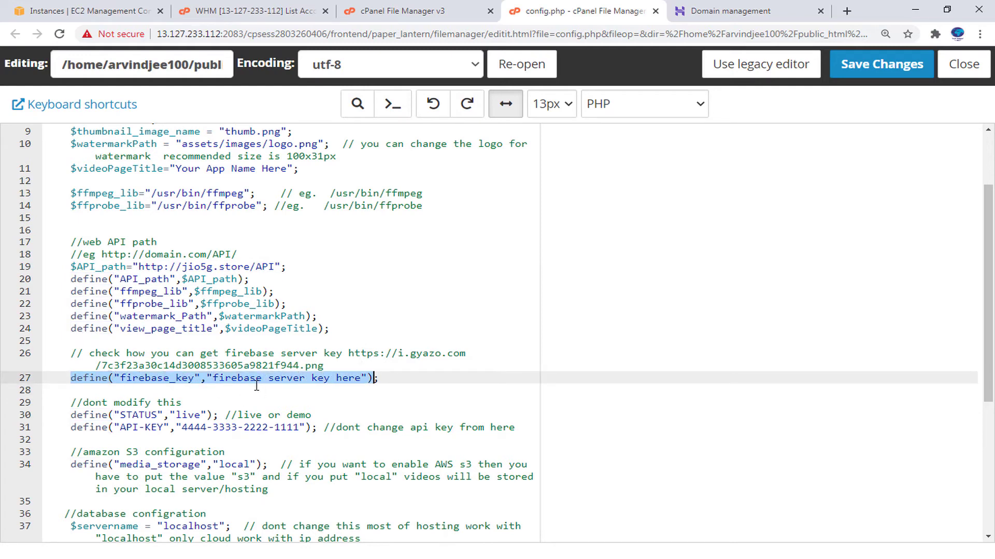
Search Google for firebase in a new tab and go to the Firebase console.
click(845, 11)
click(777, 32)
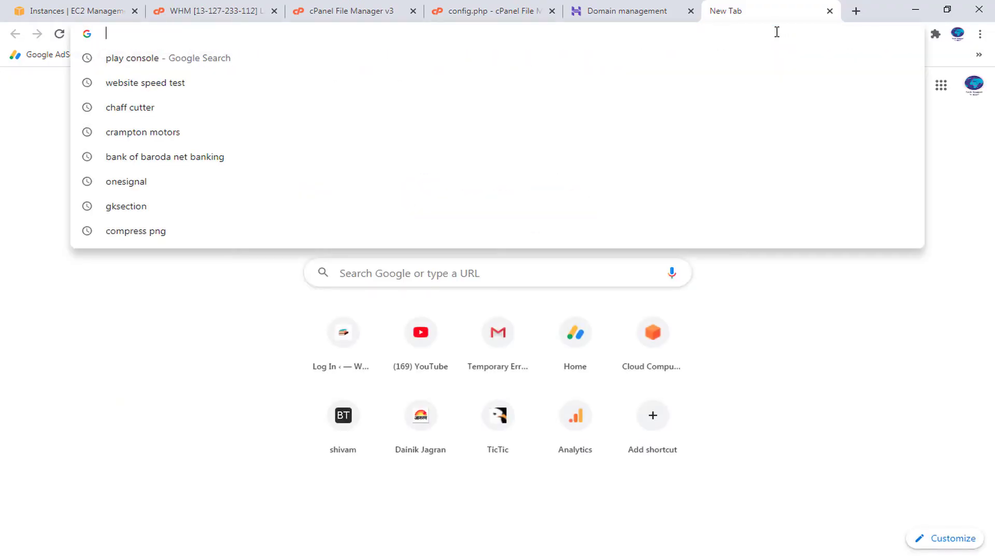
text(fir)
key(Return)
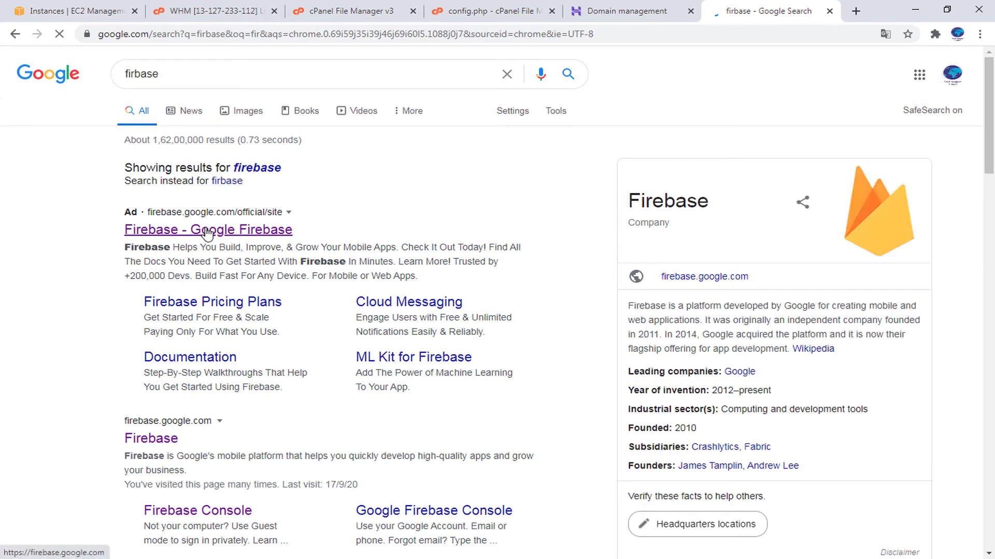
click(207, 232)
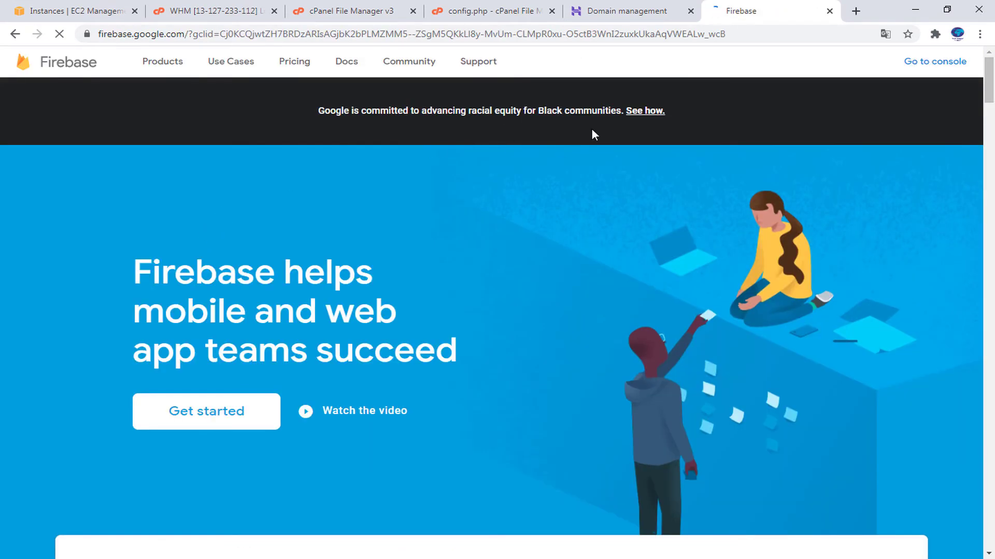
click(939, 65)
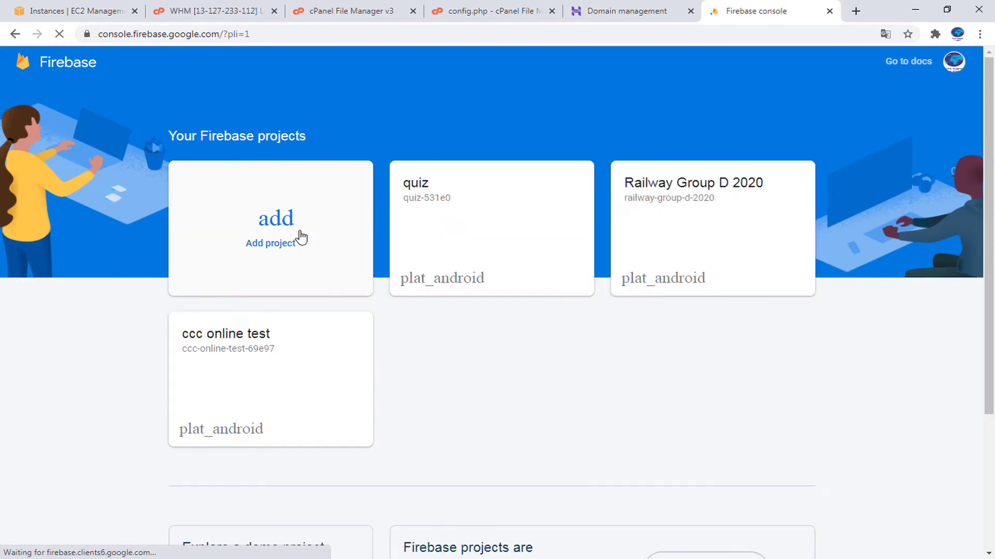
Start a new Firebase project named 'tic tic app' with Google Analytics kept enabled.
click(280, 240)
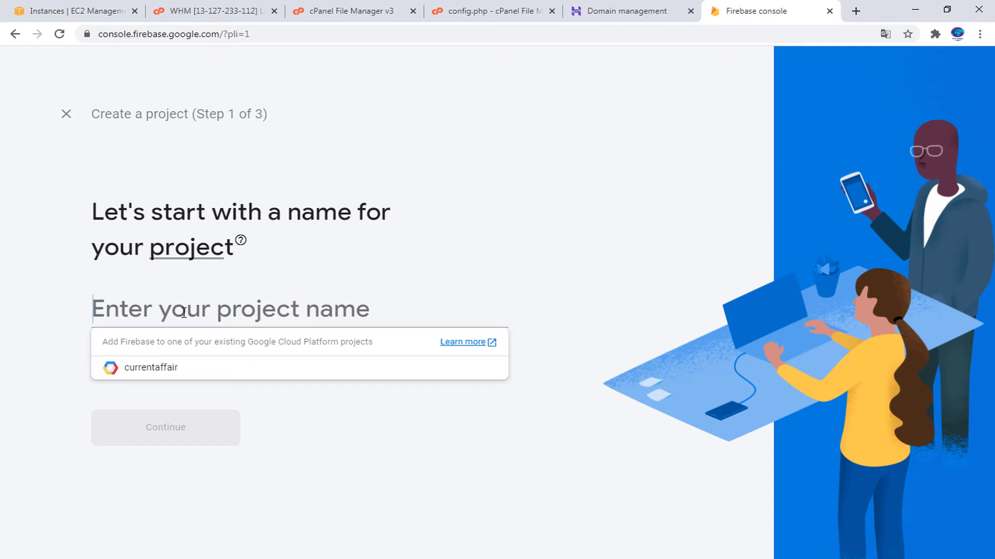
text(t)
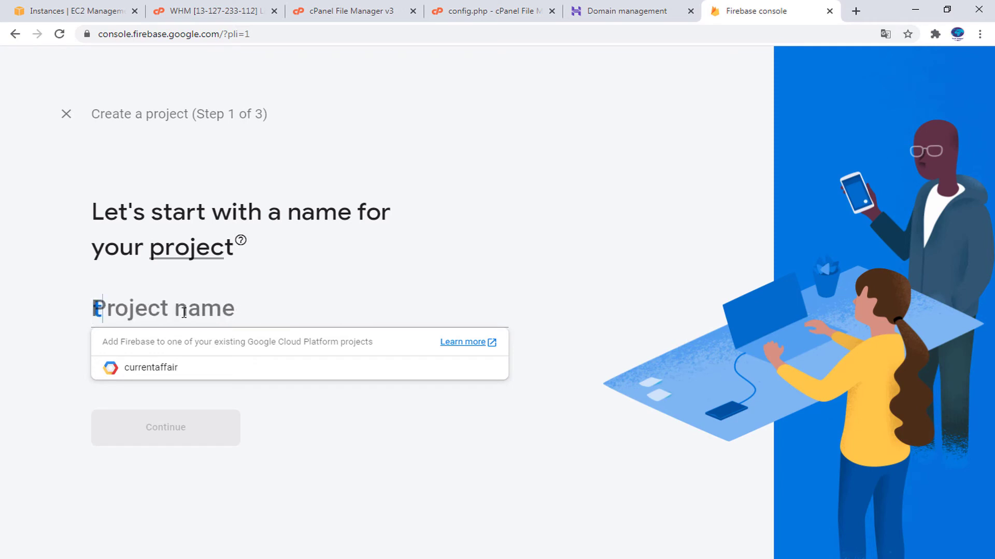
text(ic tic)
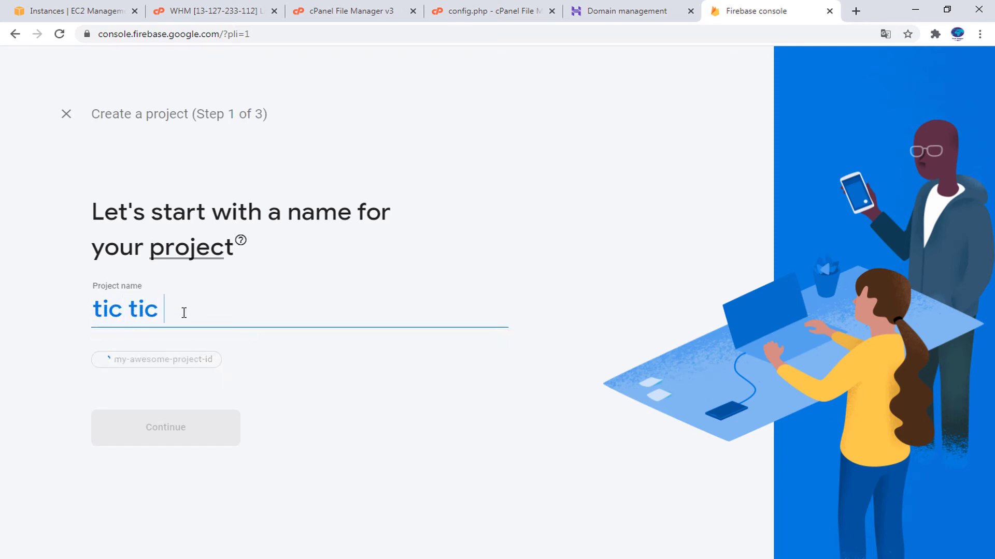
text( app)
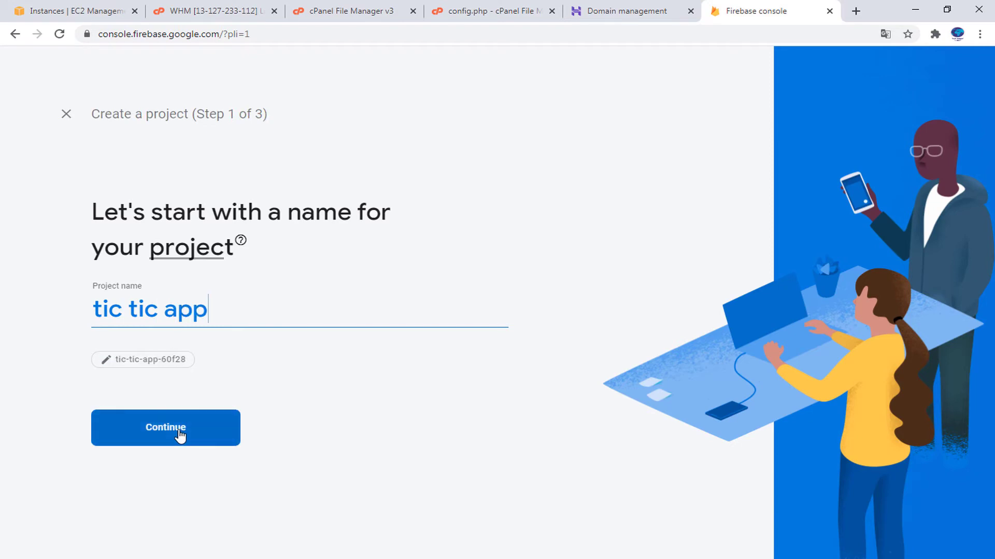
click(178, 434)
scroll(182, 428, down, 2)
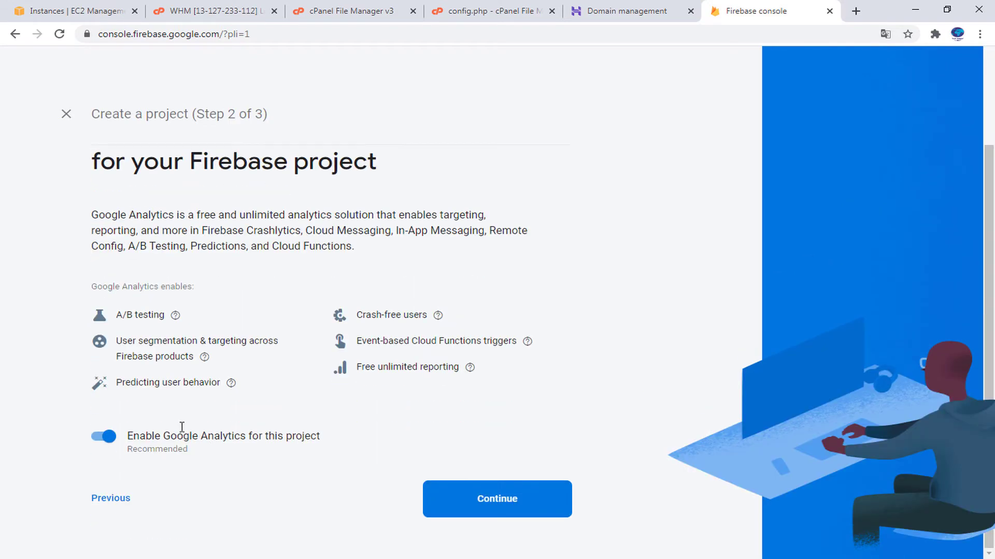
click(528, 513)
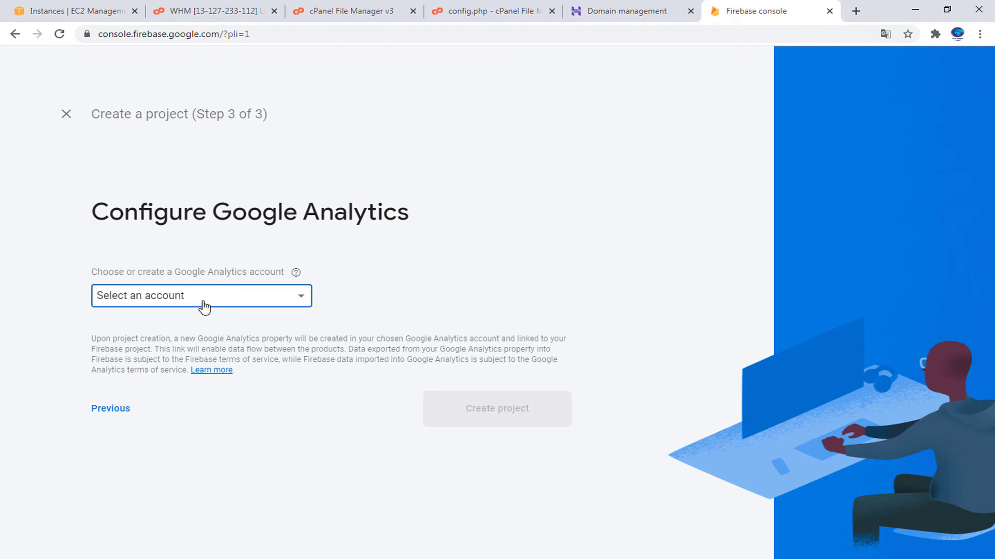
Link a new Google Analytics account 'ticticapp', accept the terms, and create the project.
click(203, 305)
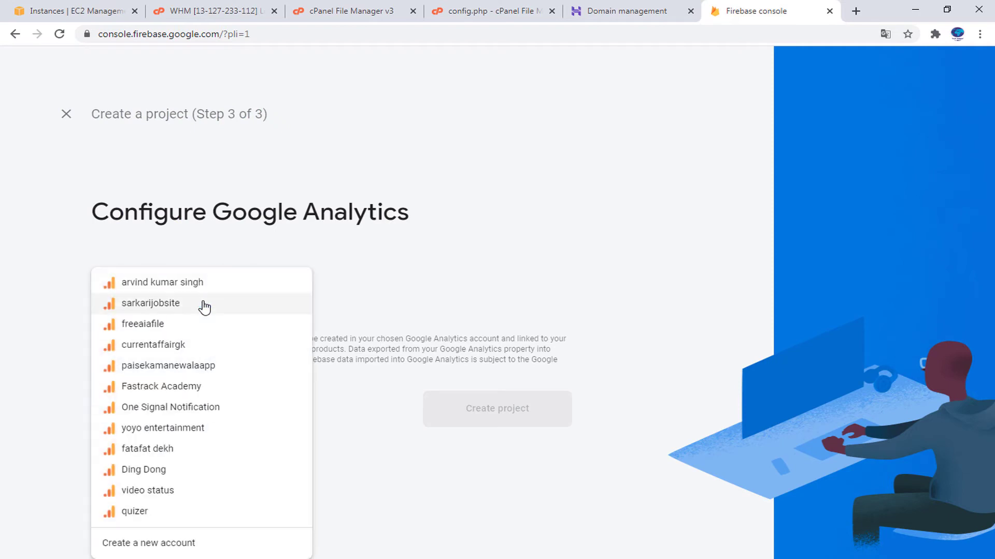
click(141, 544)
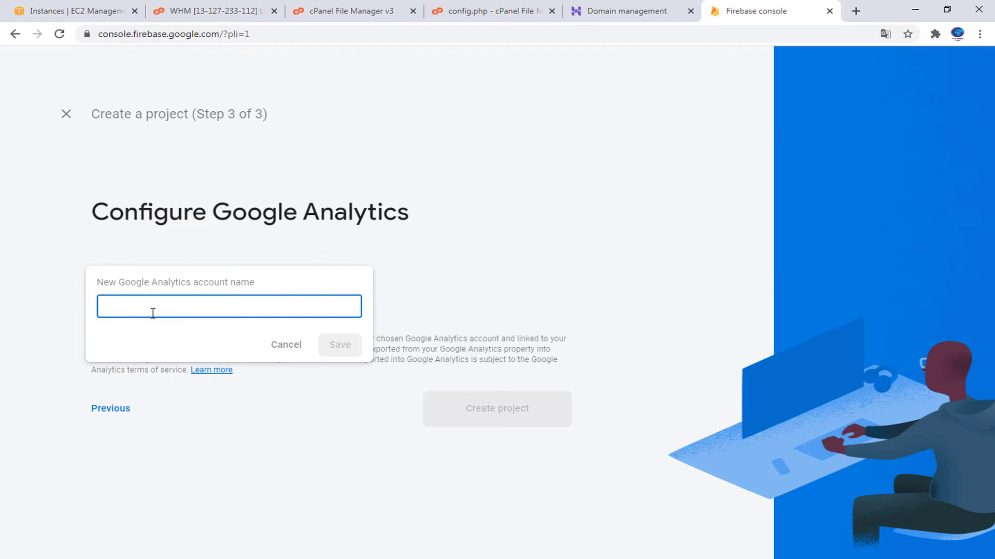
text(ticticapp)
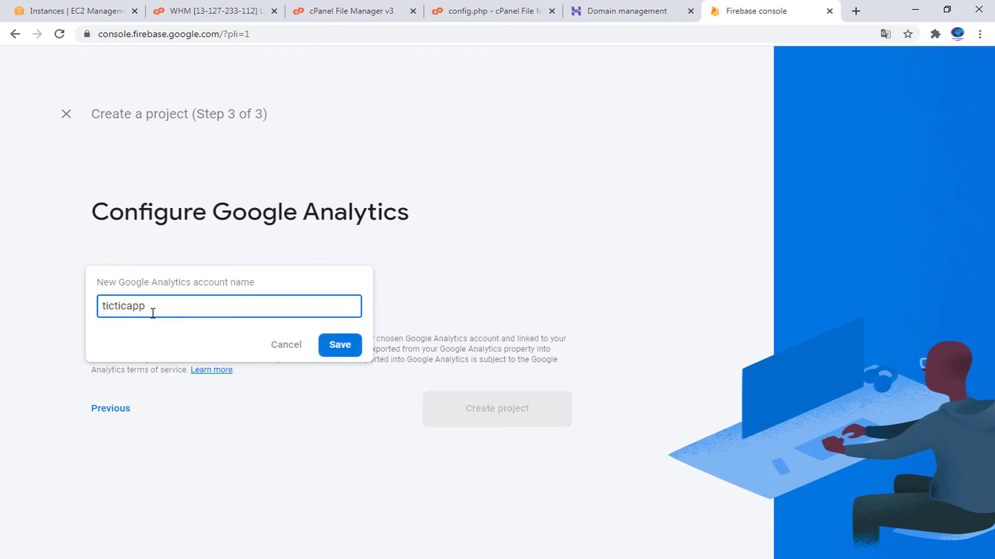
click(333, 350)
scroll(333, 352, down, 3)
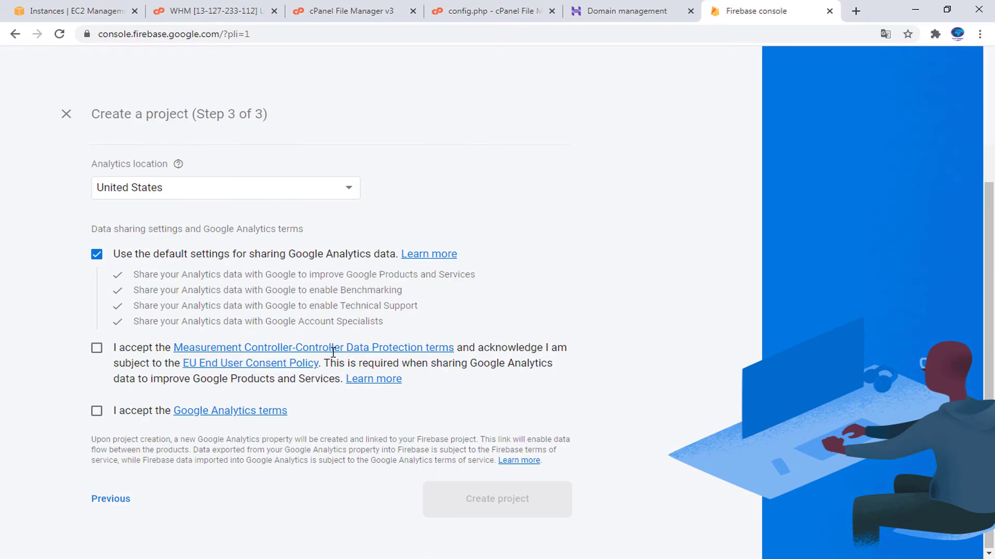
click(104, 412)
click(522, 500)
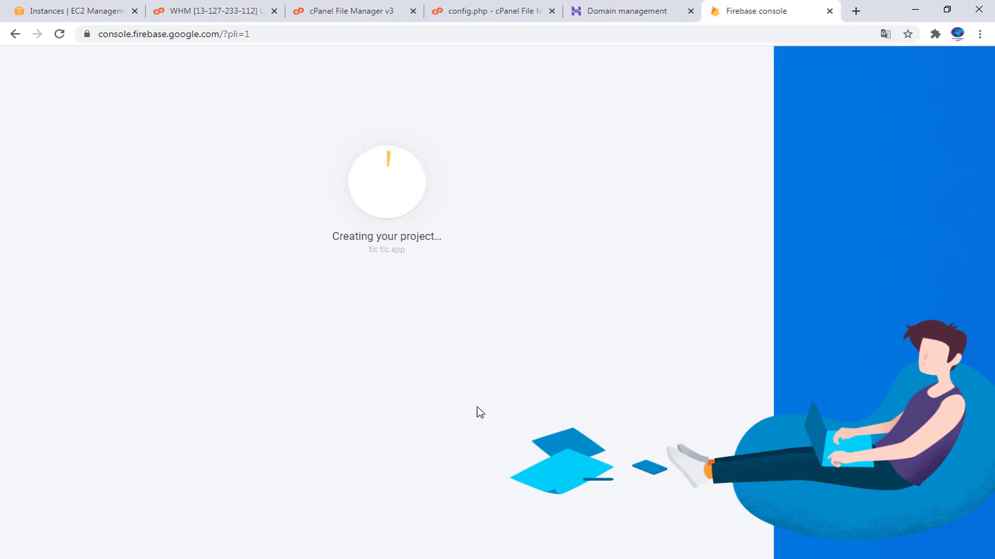
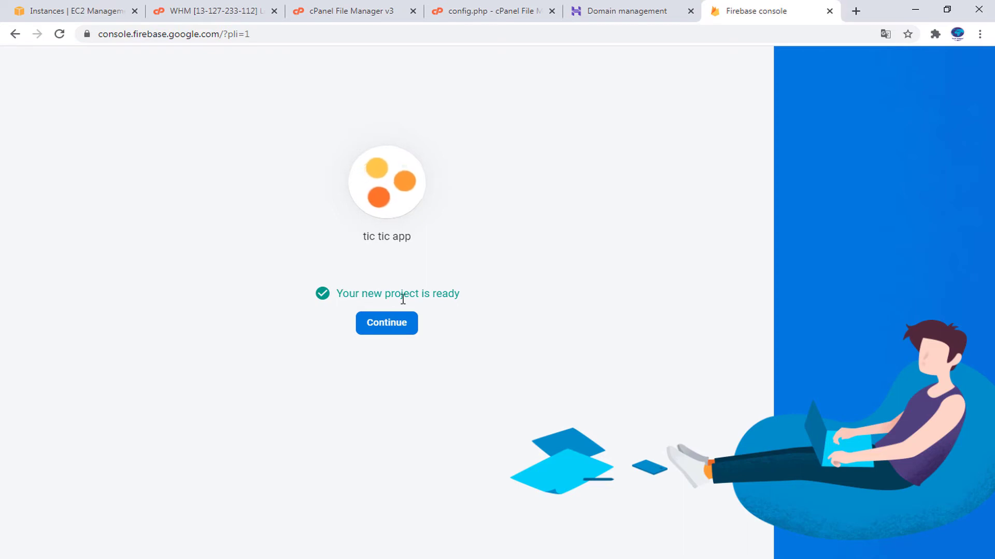
Continue into the new tic tic app project, start an Android app registration, then abandon it.
click(395, 325)
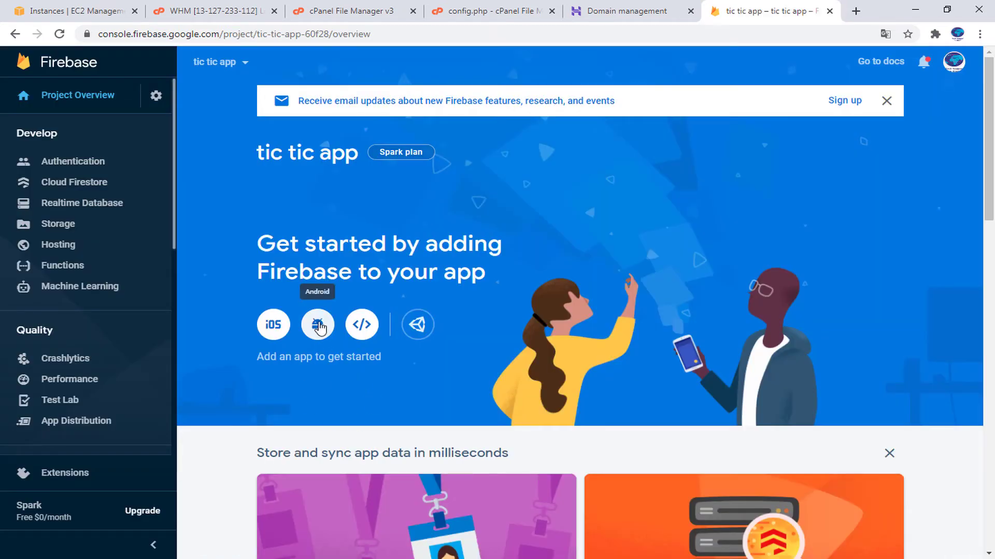
click(320, 327)
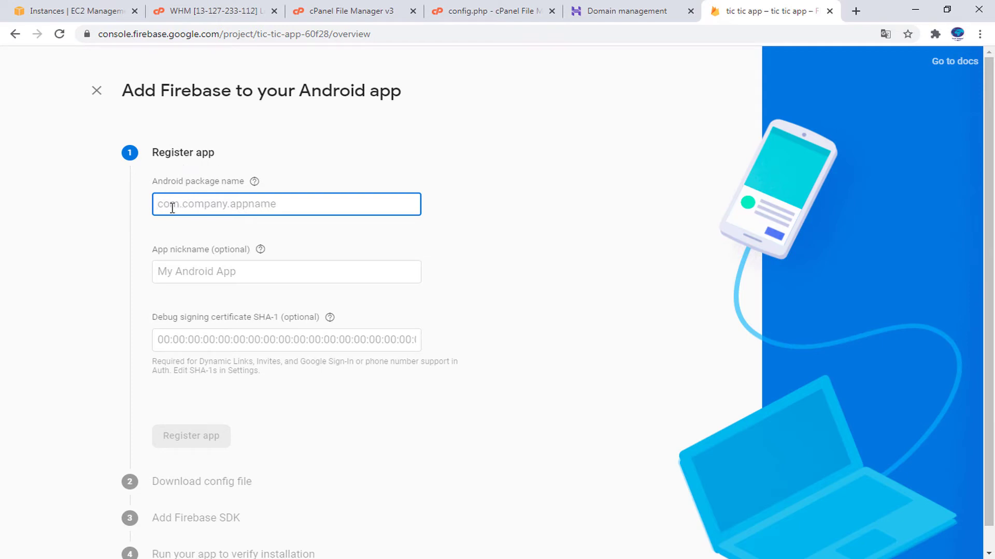
drag(146, 181, 243, 183)
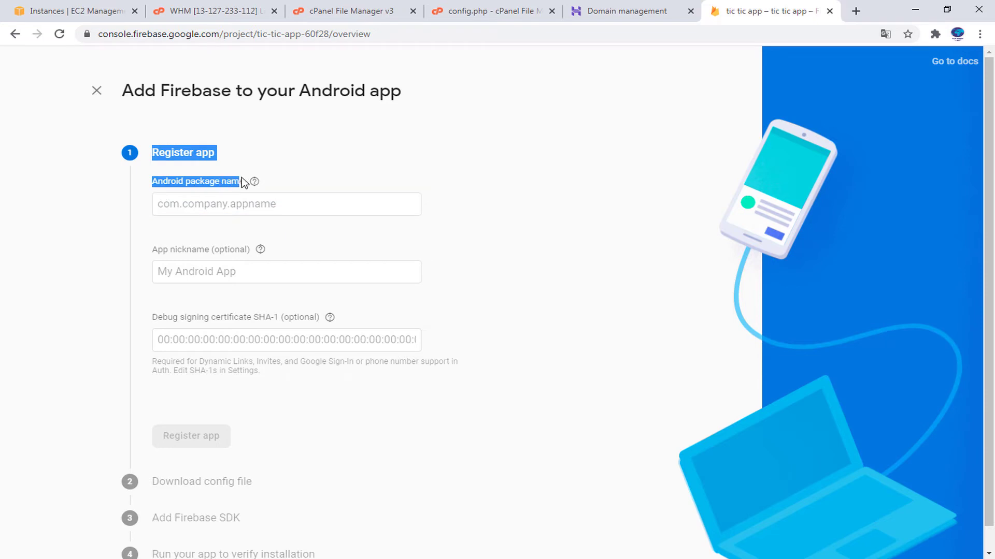
scroll(402, 298, down, 1)
scroll(402, 298, up, 1)
click(96, 91)
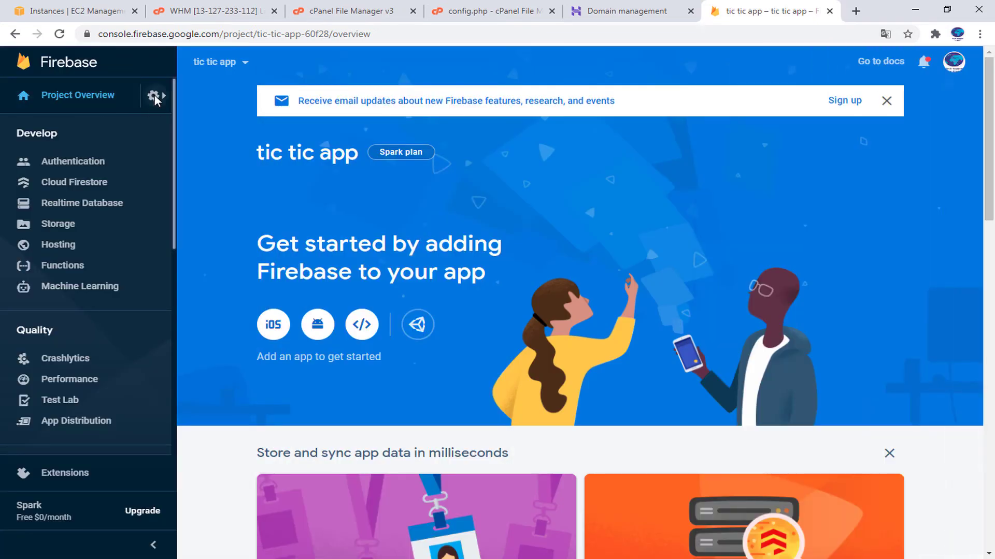
Copy the Cloud Messaging server key token from the project settings.
click(155, 95)
click(222, 101)
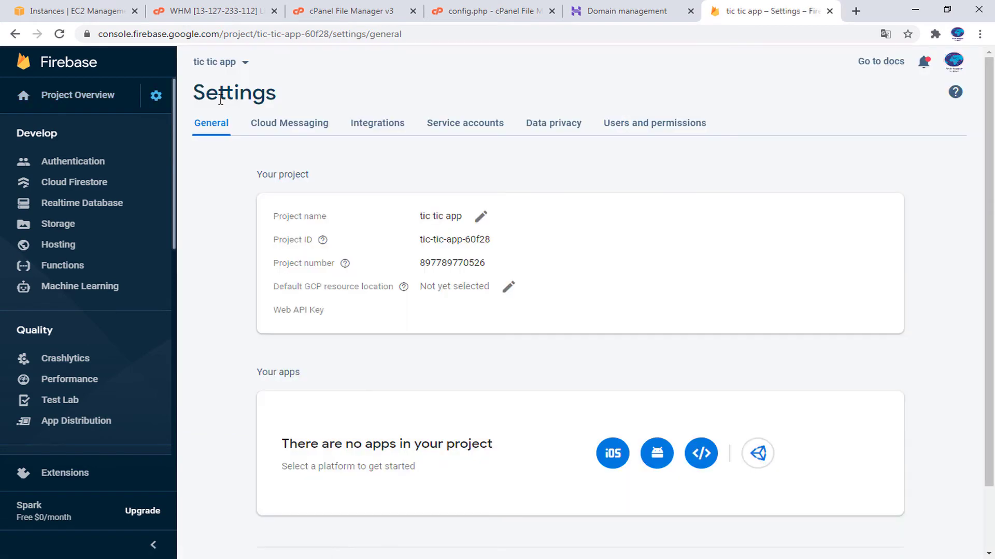
click(302, 126)
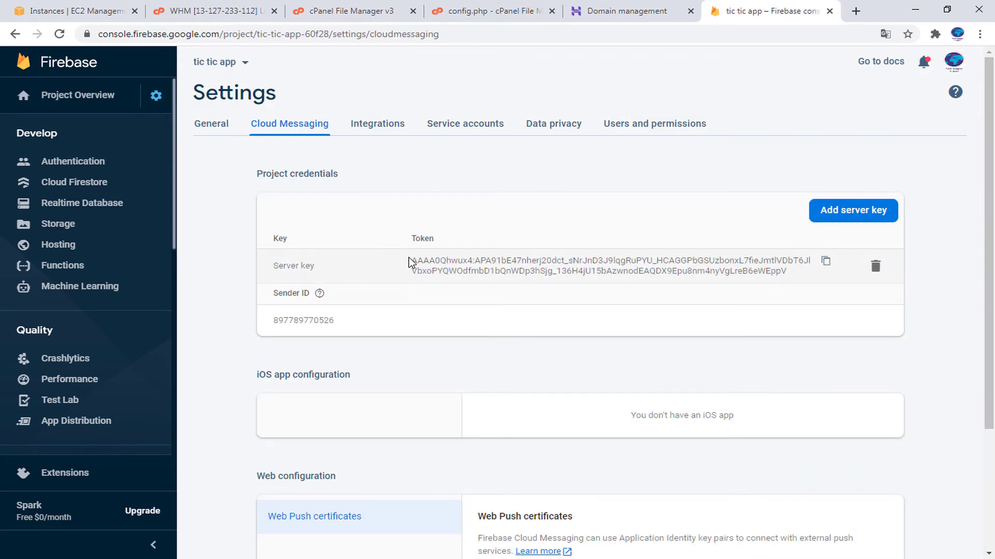
click(825, 262)
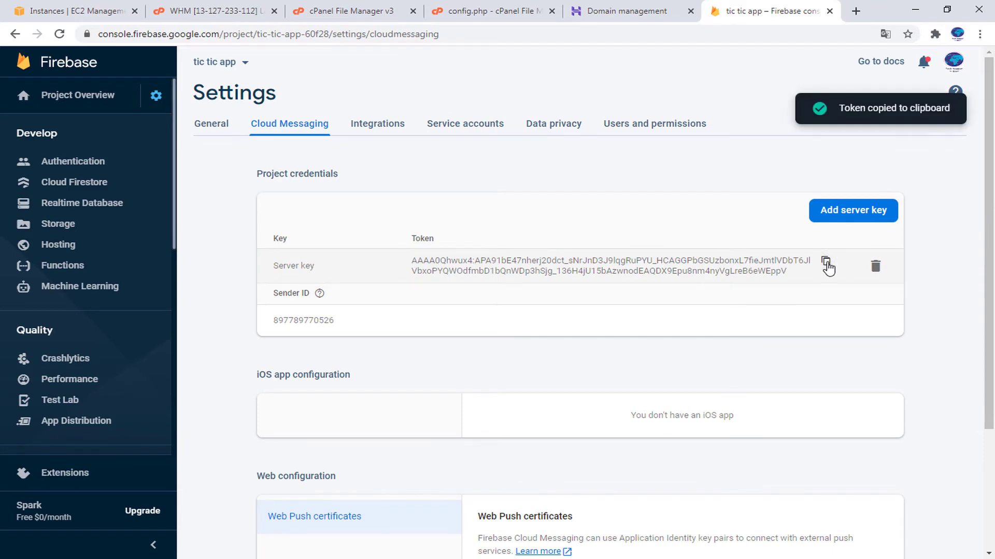
Replace line 27's 'firebase server key here' in API config.php with the copied key, then save and close.
click(367, 2)
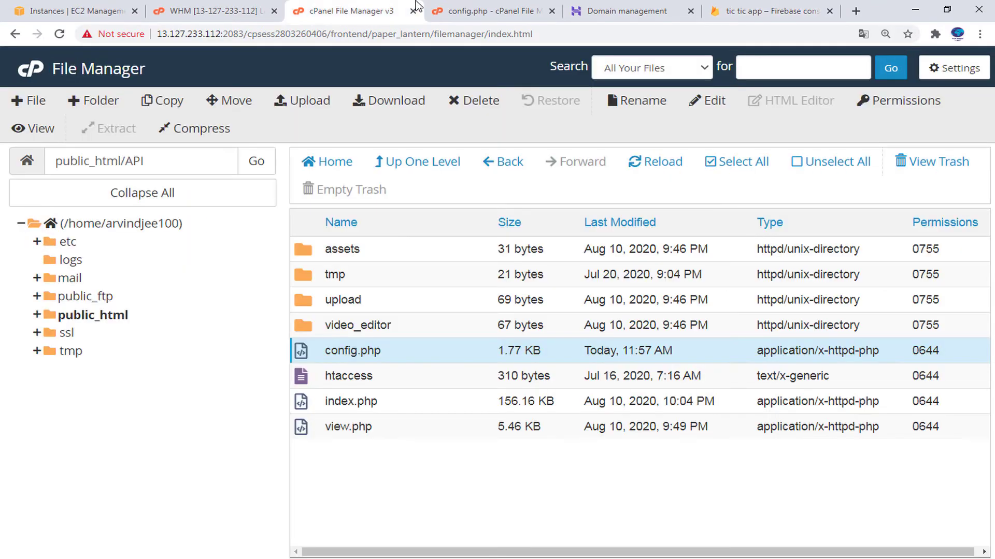
click(472, 6)
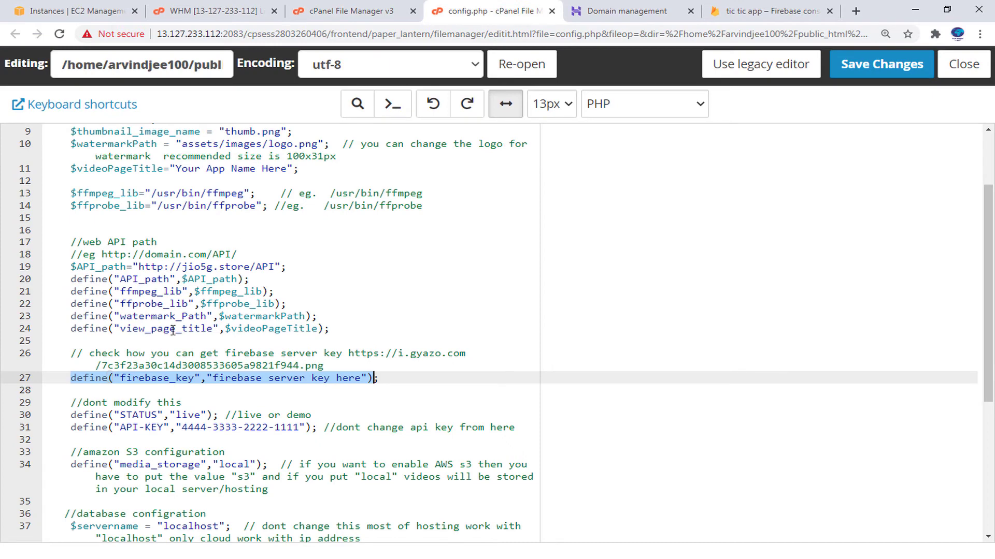
click(231, 383)
drag(221, 379, 363, 379)
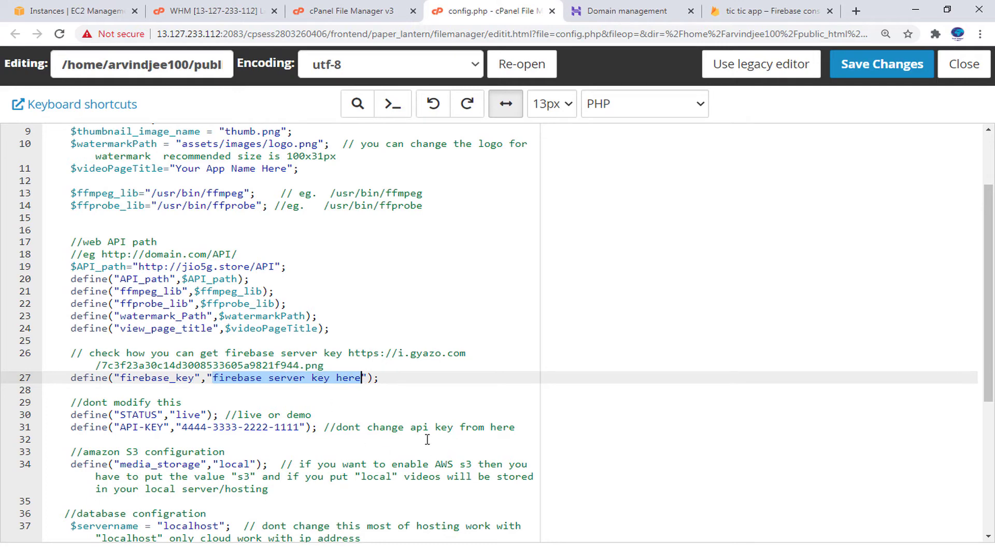
key(BackSpace)
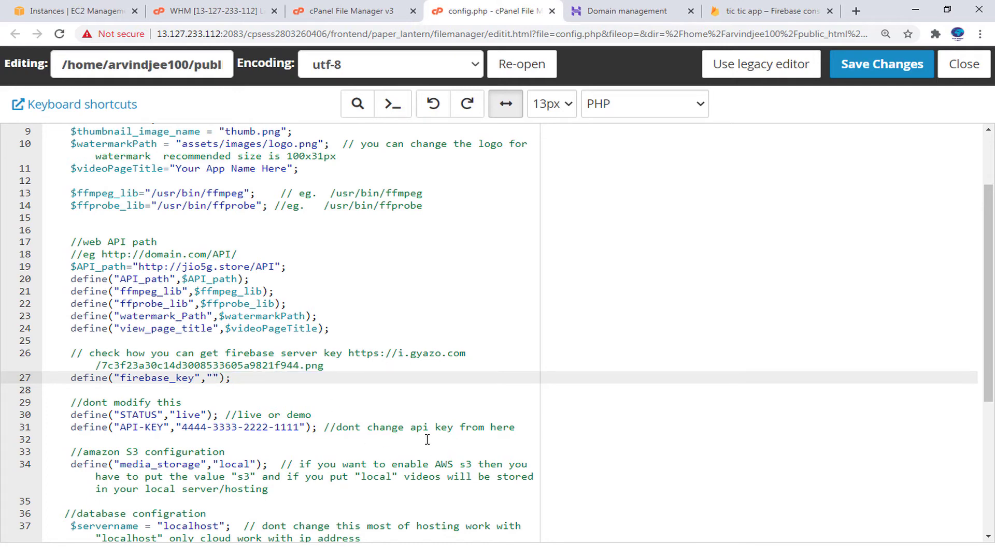
key(ctrl+v)
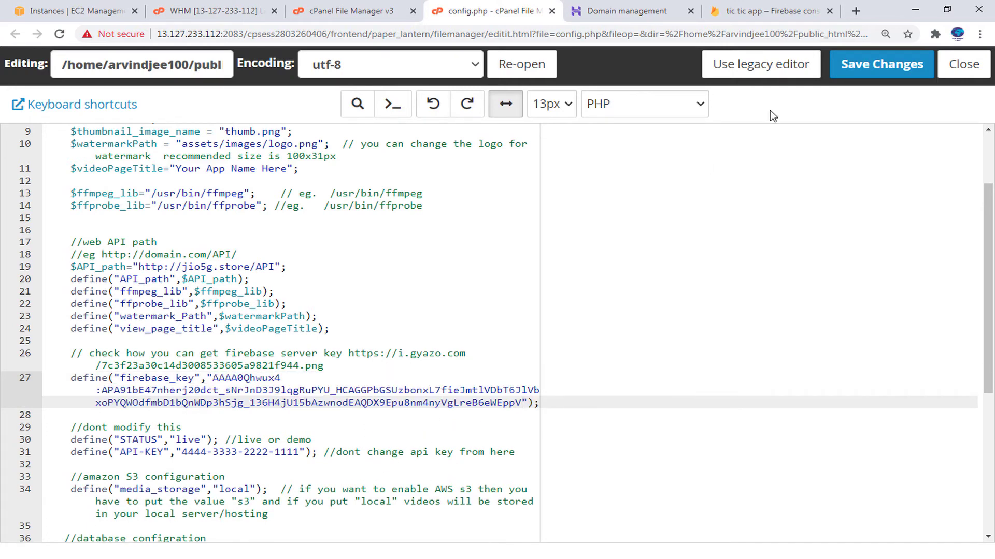
click(852, 75)
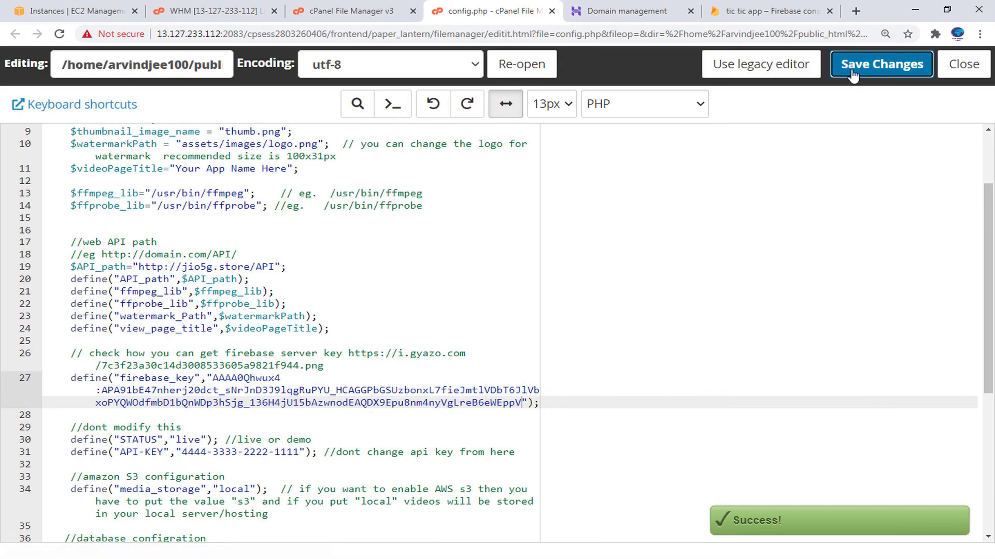
click(963, 64)
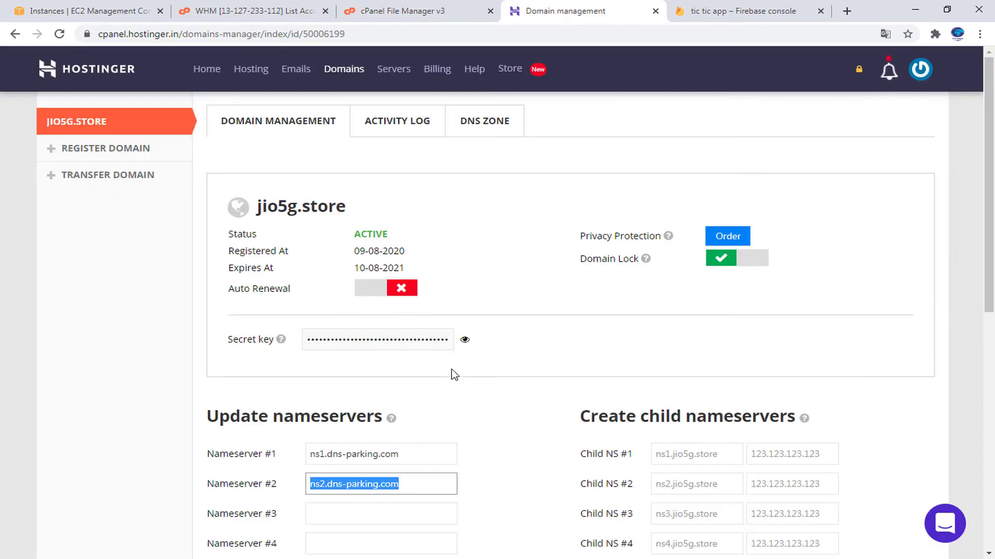
scroll(455, 400, down, 1)
scroll(455, 400, up, 1)
click(428, 10)
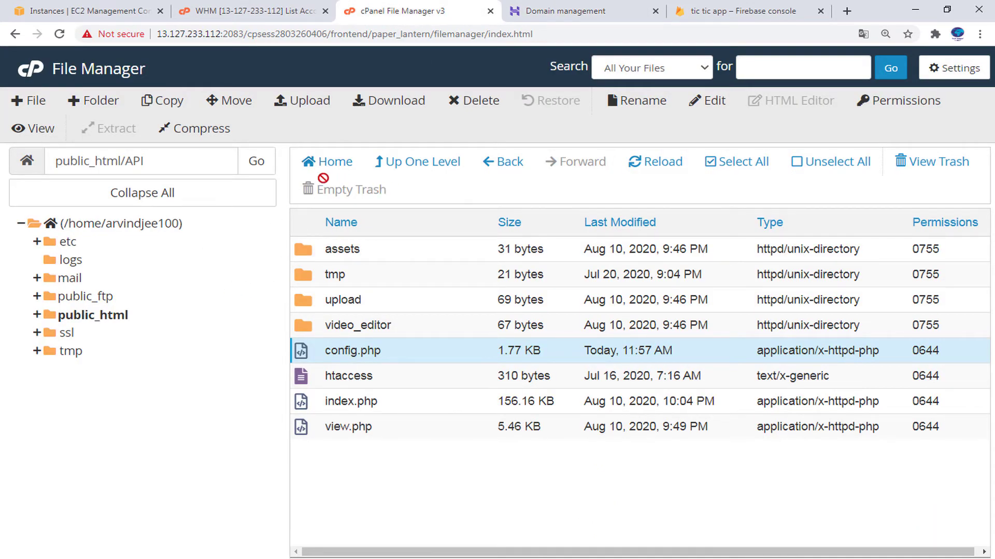
Open the portal folder's config.php in the File Manager editor.
click(491, 162)
double_click(314, 279)
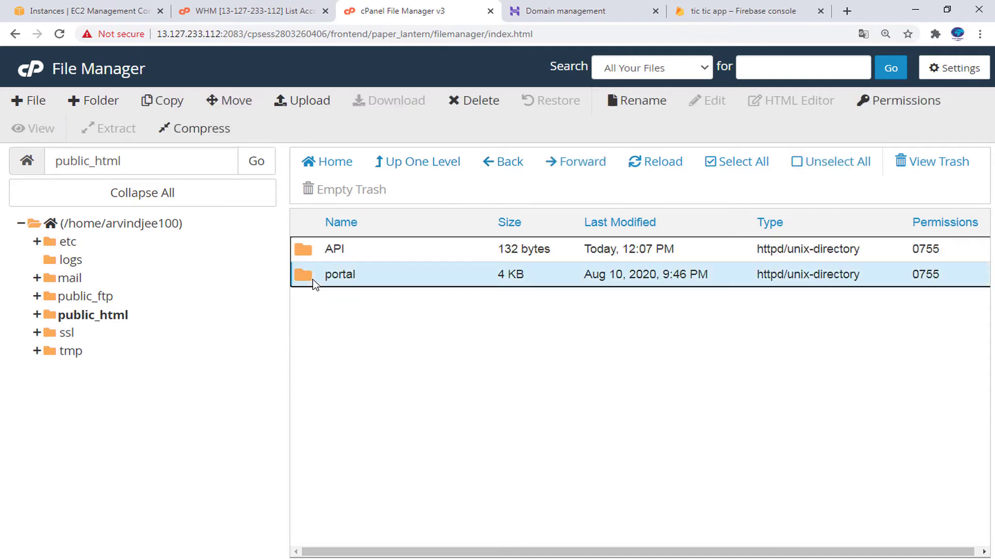
scroll(352, 412, down, 1)
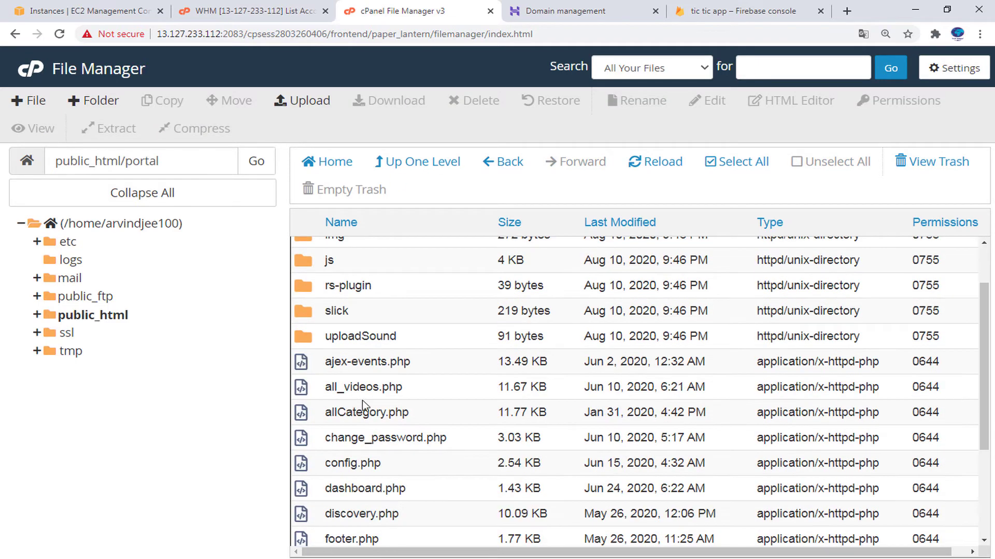
click(322, 464)
right_click(322, 464)
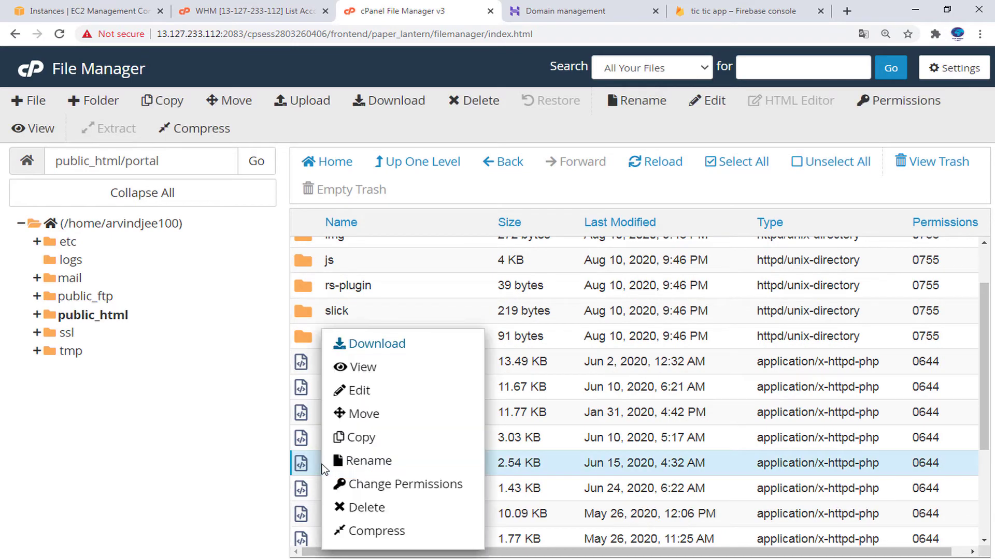
click(371, 390)
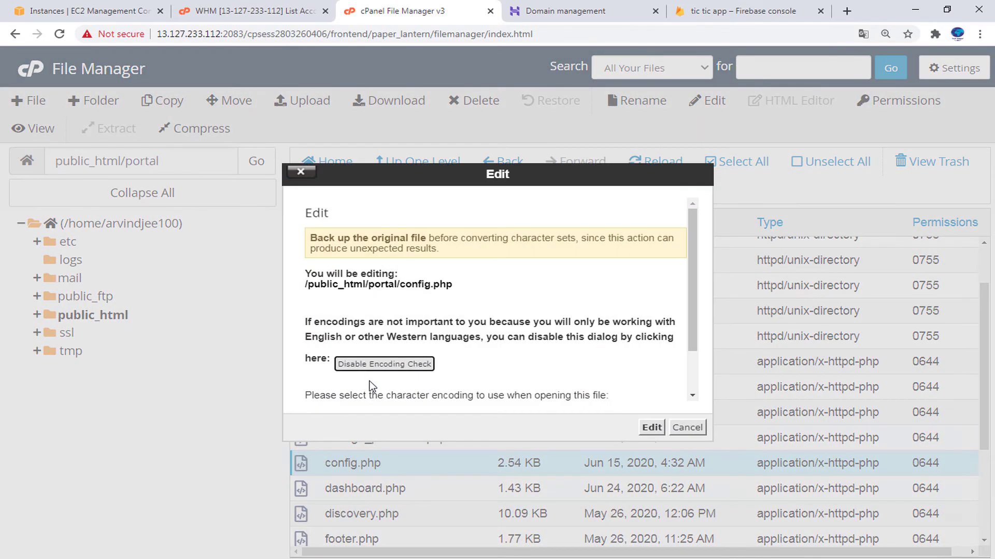
click(651, 426)
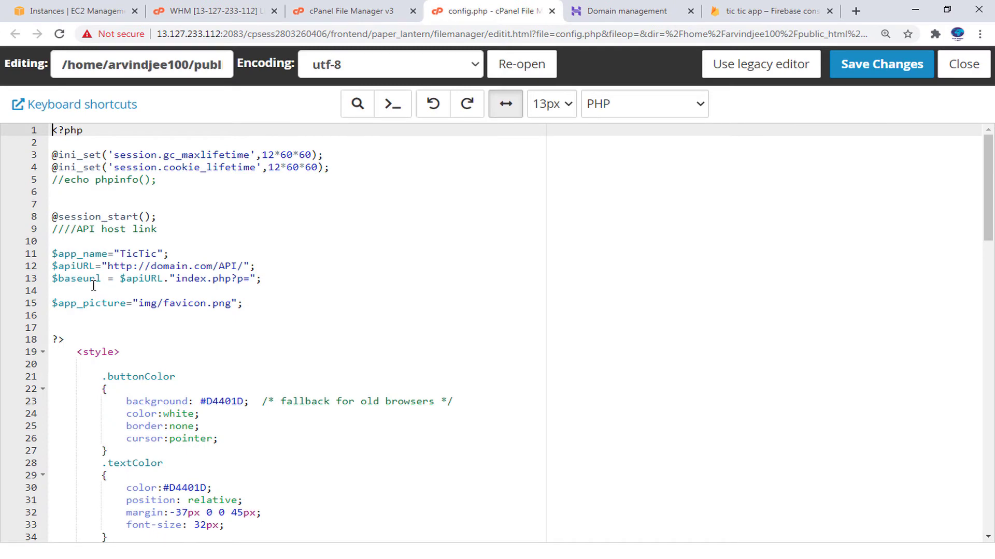
Change domain.com to jio5g.store in the $apiURL line, then save and close the editor.
drag(150, 266, 212, 266)
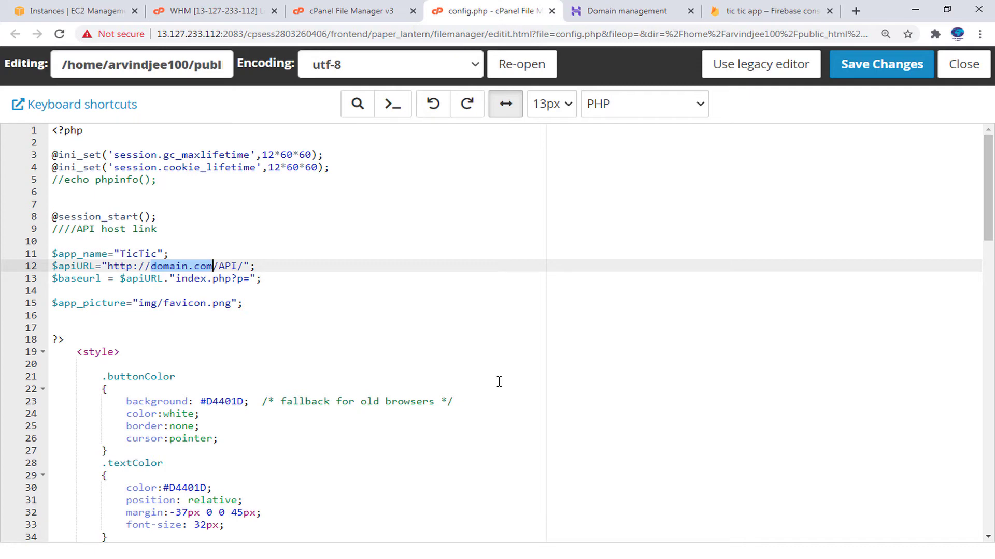
text(jio)
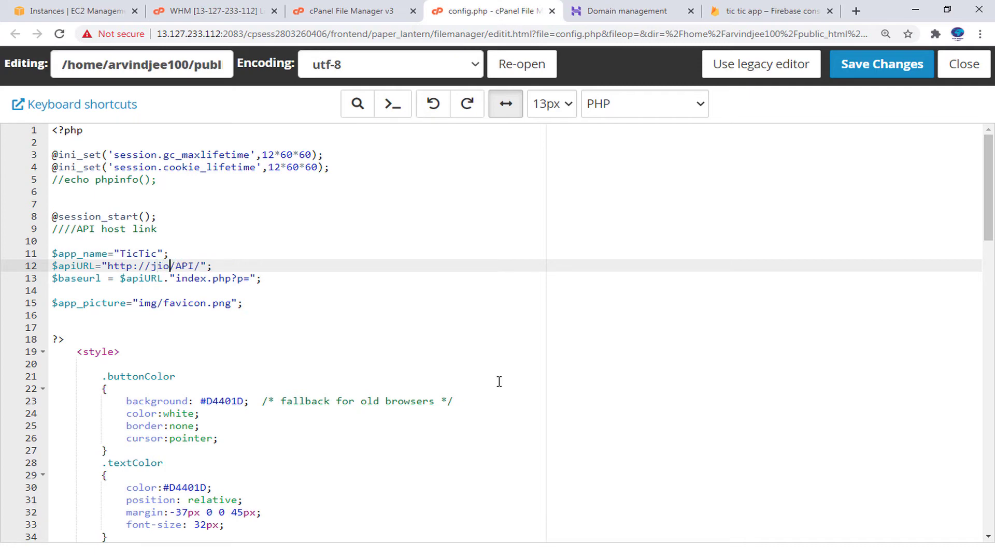
text(5g.st)
text(ore)
click(831, 72)
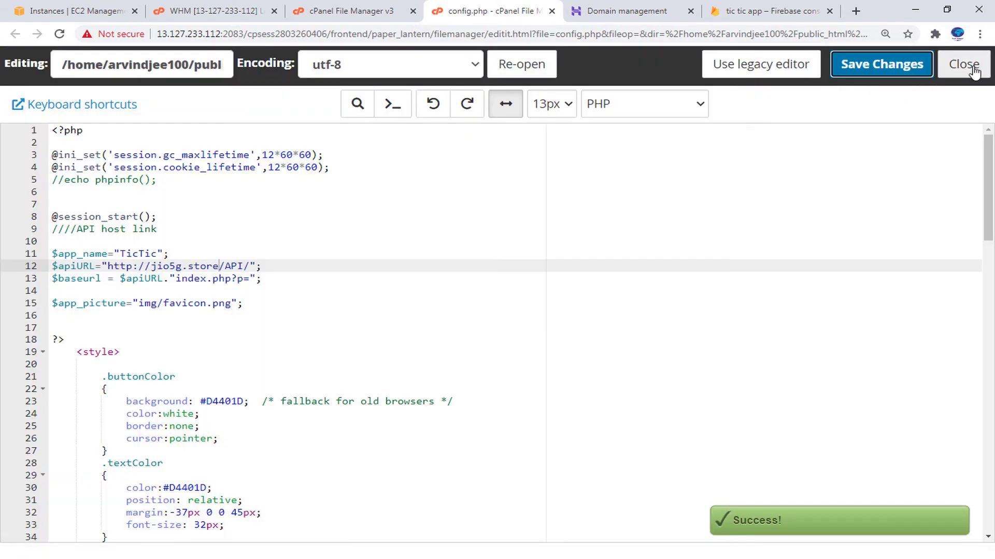
scroll(746, 373, down, 1)
scroll(740, 364, down, 5)
scroll(740, 365, down, 4)
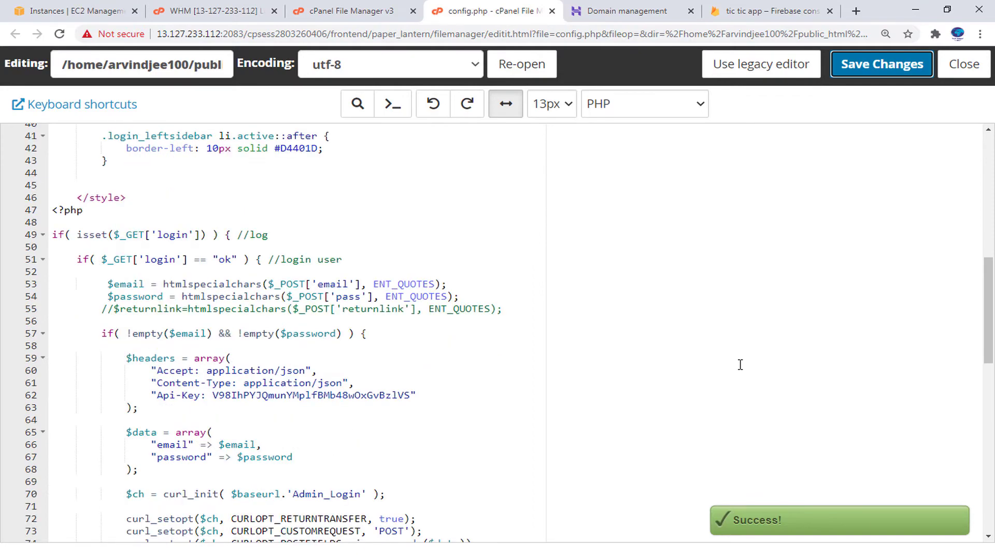
scroll(740, 365, down, 3)
scroll(739, 363, down, 3)
scroll(739, 360, down, 2)
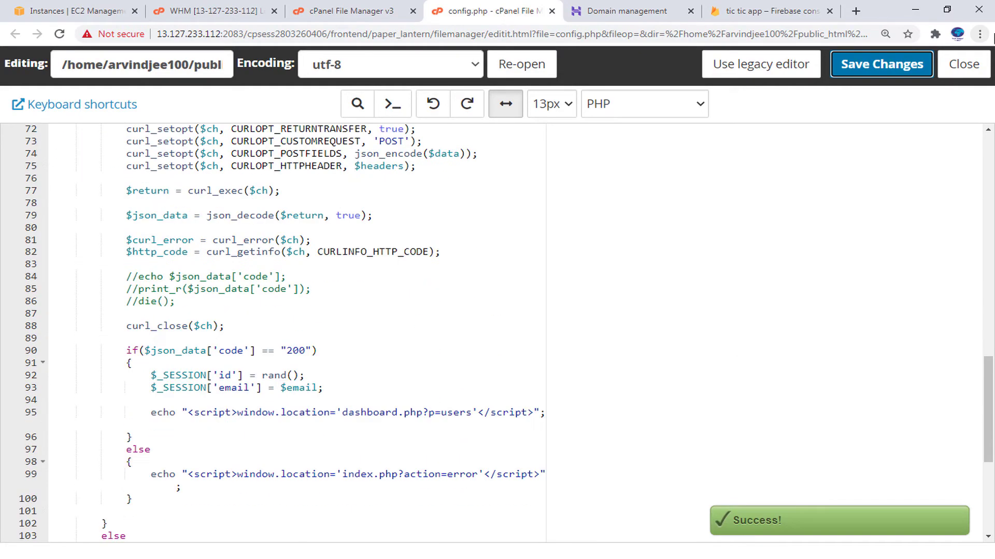
click(971, 72)
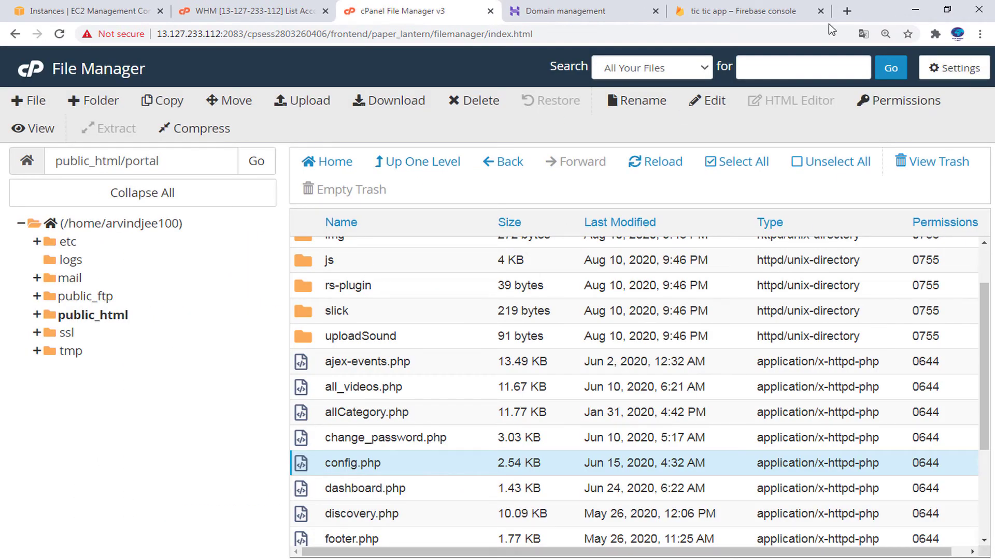
Load jio5g.store in a new browser tab, landing on the TicTic Admin Panel login.
click(847, 12)
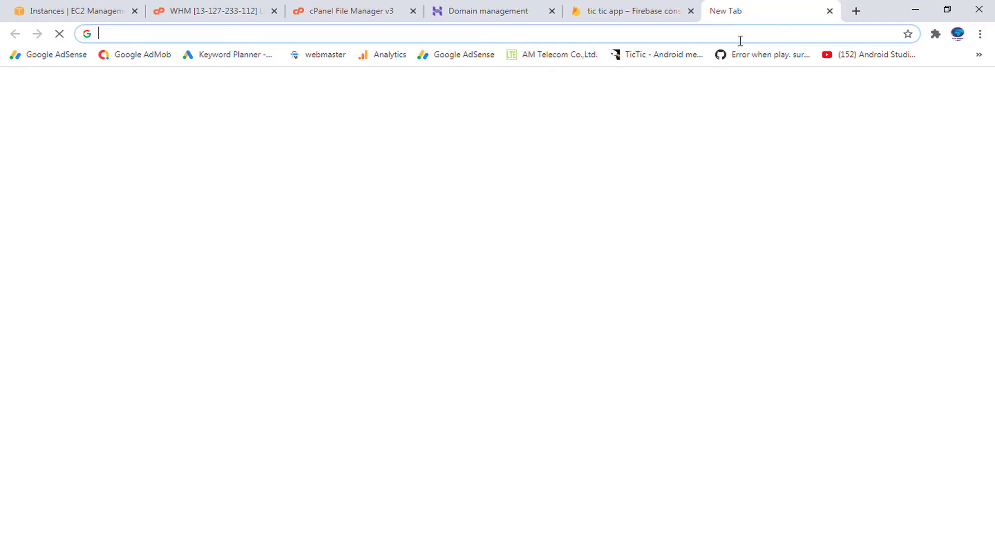
click(694, 34)
text(j)
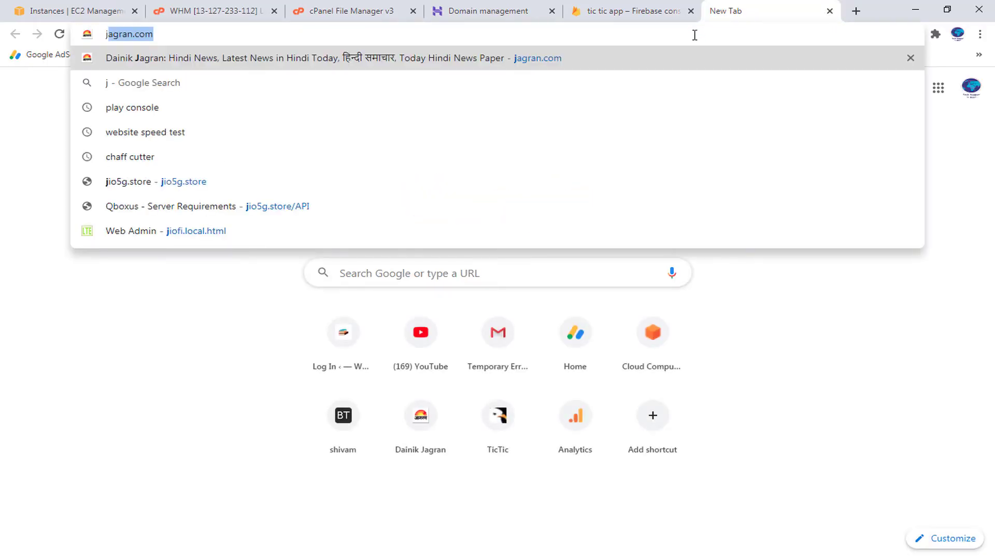
text(io)
key(Right)
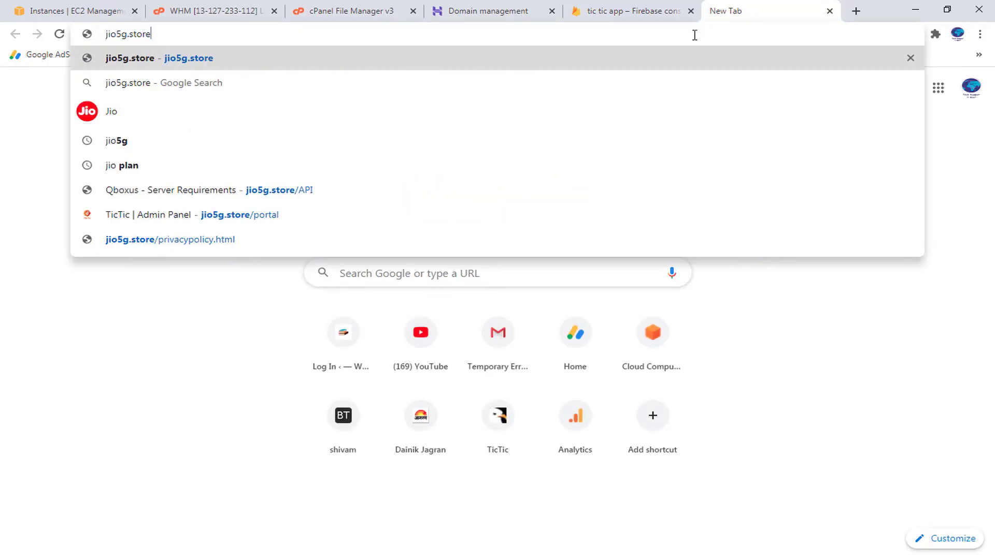
key(Return)
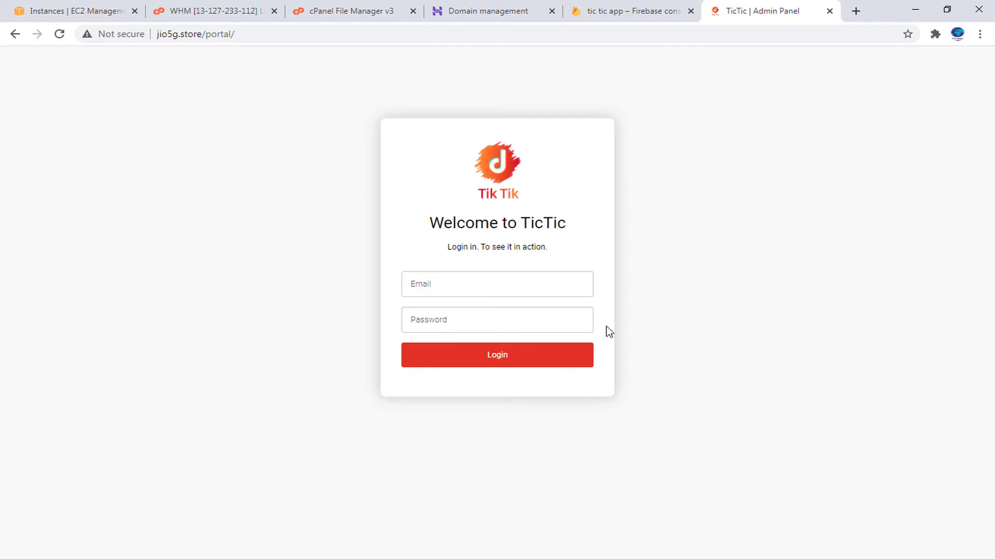
Go back from /portal/ to the site's Index of / root listing.
mouse_move(206, 35)
mouse_down()
mouse_move(237, 34)
mouse_move(369, 184)
mouse_up()
click(231, 48)
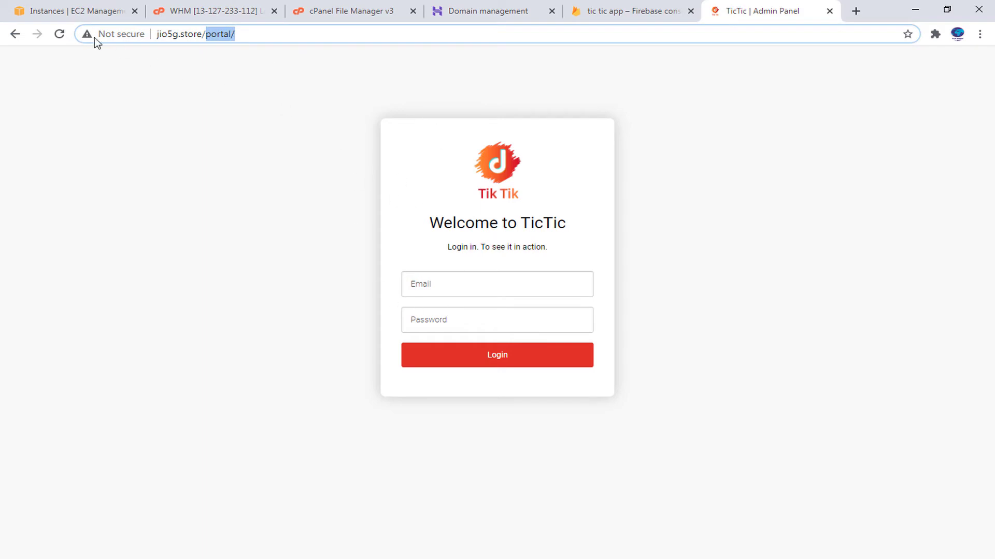
click(15, 34)
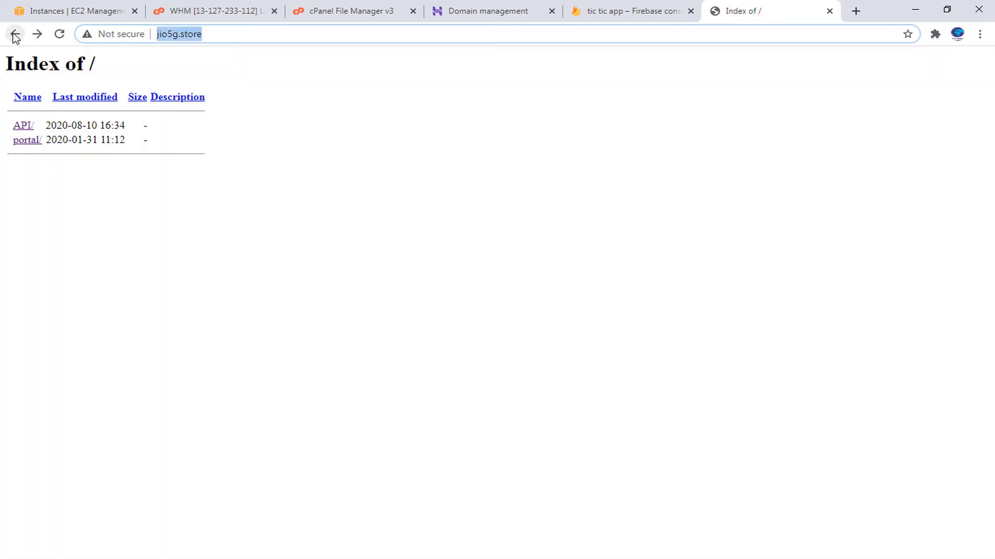
Open the API/ server requirements check and mark the Zip and allow_url_fopen errors.
click(23, 126)
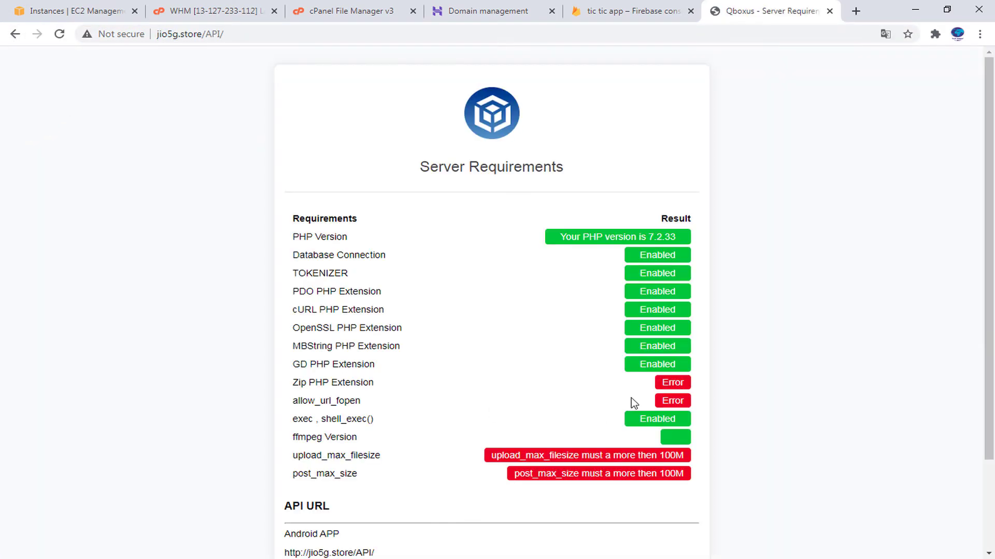
scroll(633, 403, down, 1)
scroll(634, 404, up, 1)
drag(425, 158, 570, 170)
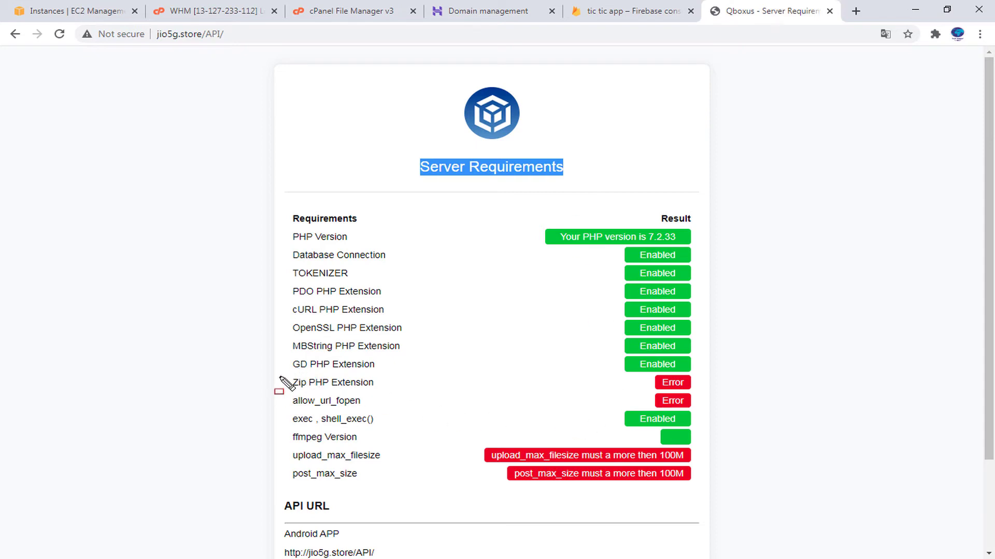
drag(279, 375, 379, 389)
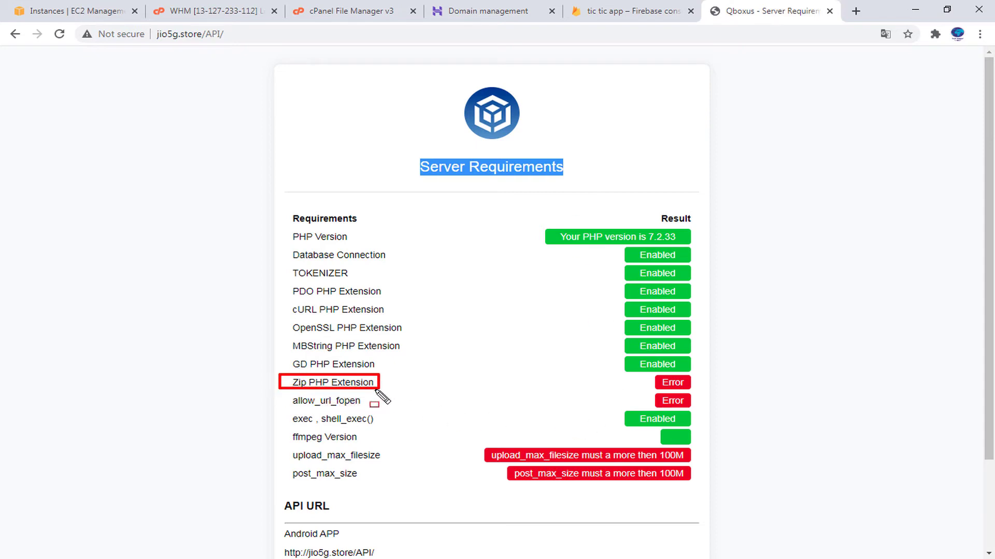
drag(287, 393, 368, 407)
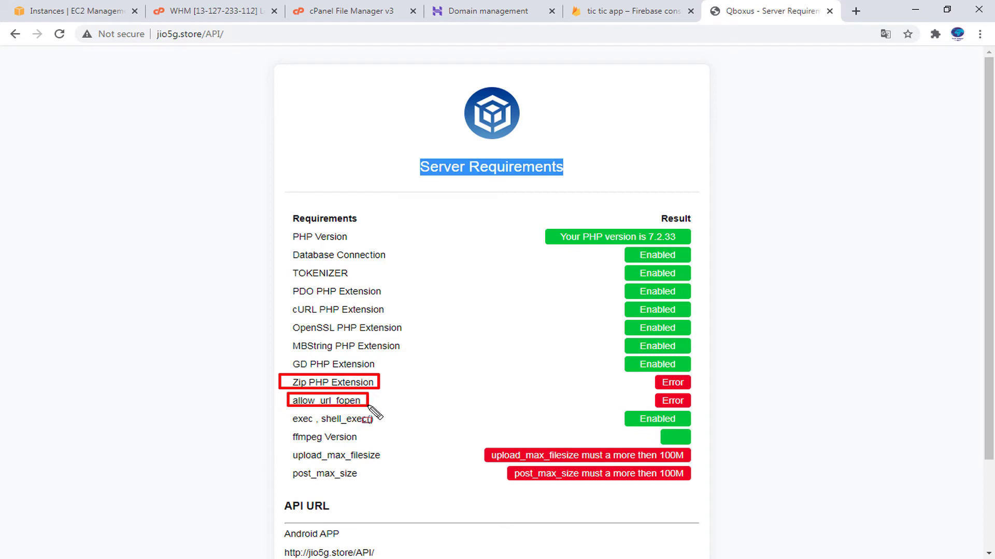
key(Escape)
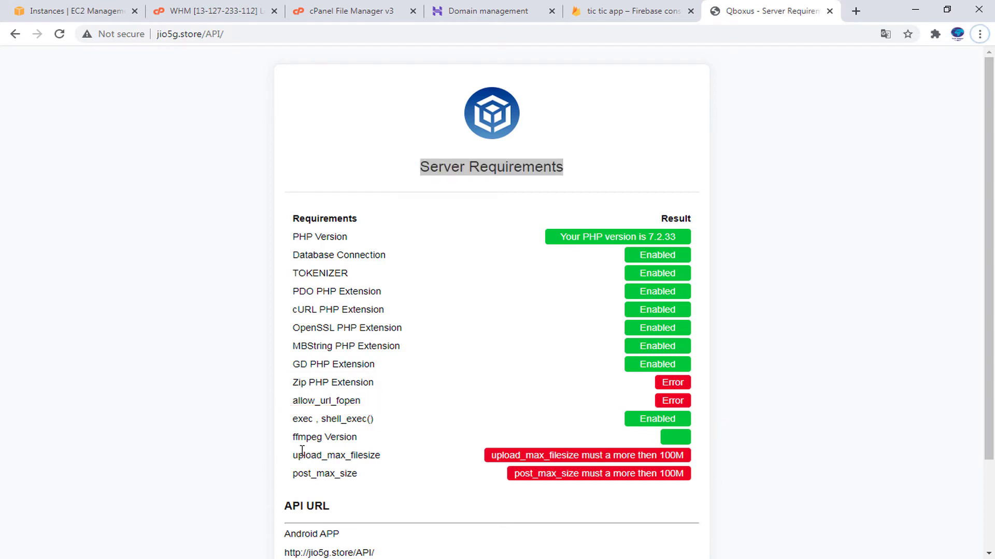
Mark the upload_max_filesize and post_max_size rows that need 100M limits.
drag(282, 447, 395, 463)
drag(281, 468, 371, 482)
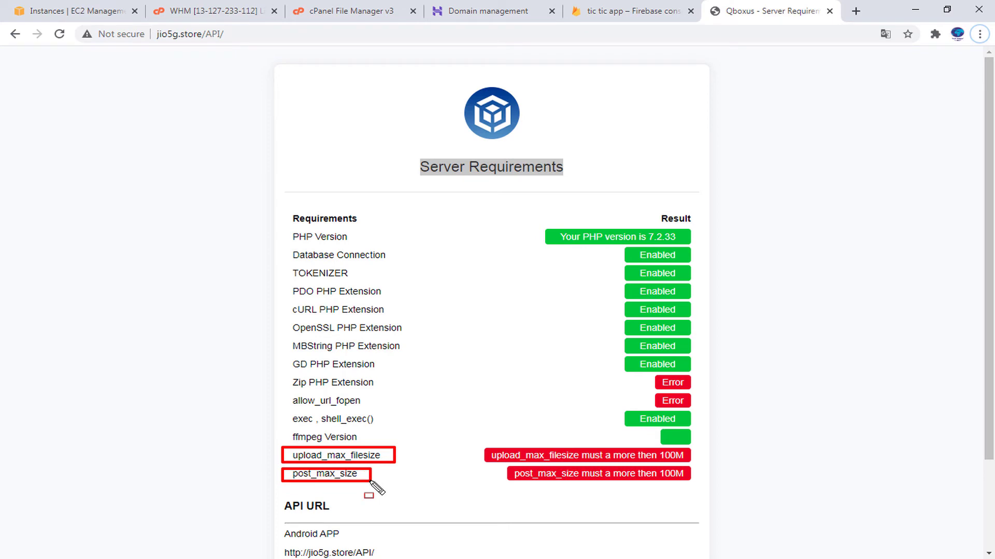
key(Escape)
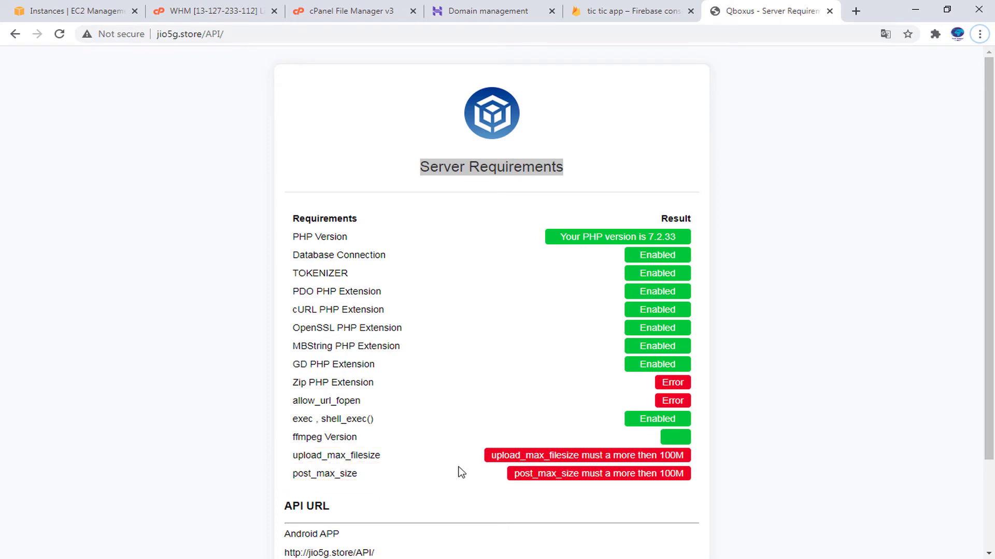
scroll(461, 472, down, 2)
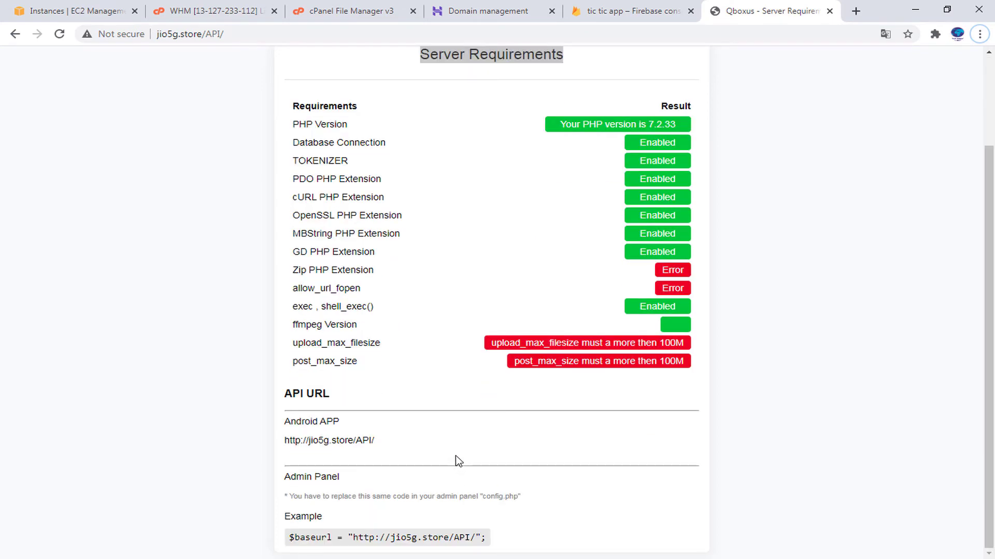
scroll(458, 455, up, 2)
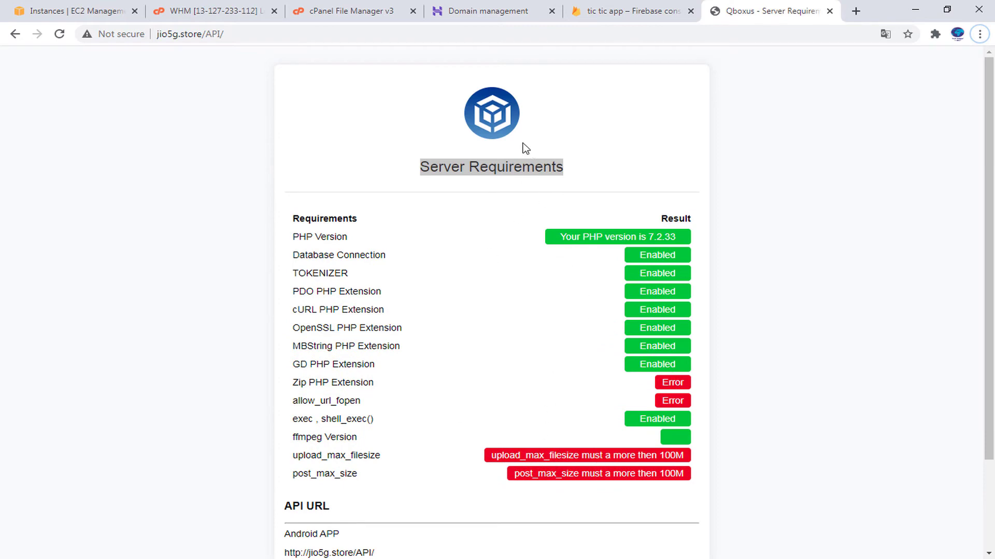
click(326, 8)
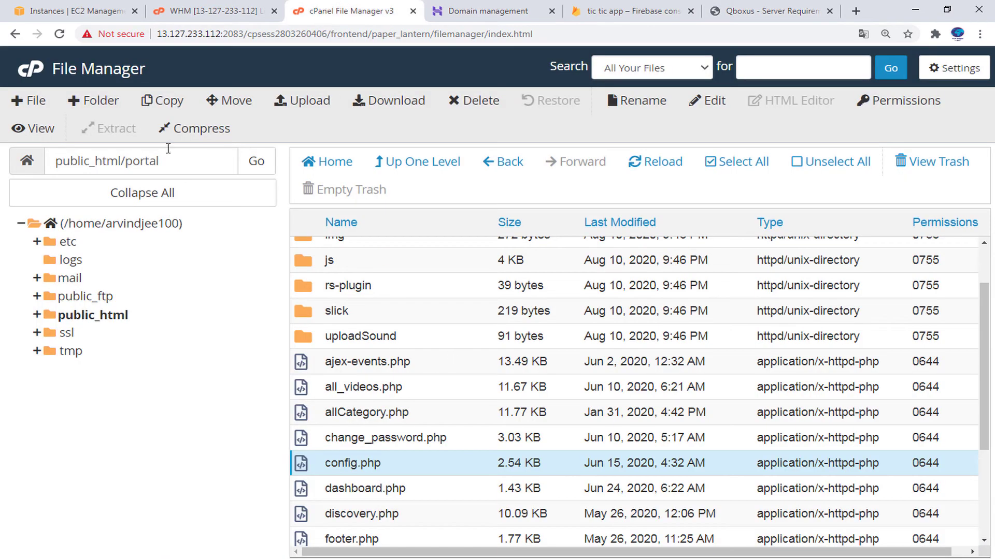
Go to the cPanel home dashboard and scroll through its Files, Databases, Domains and Metrics tools.
click(33, 73)
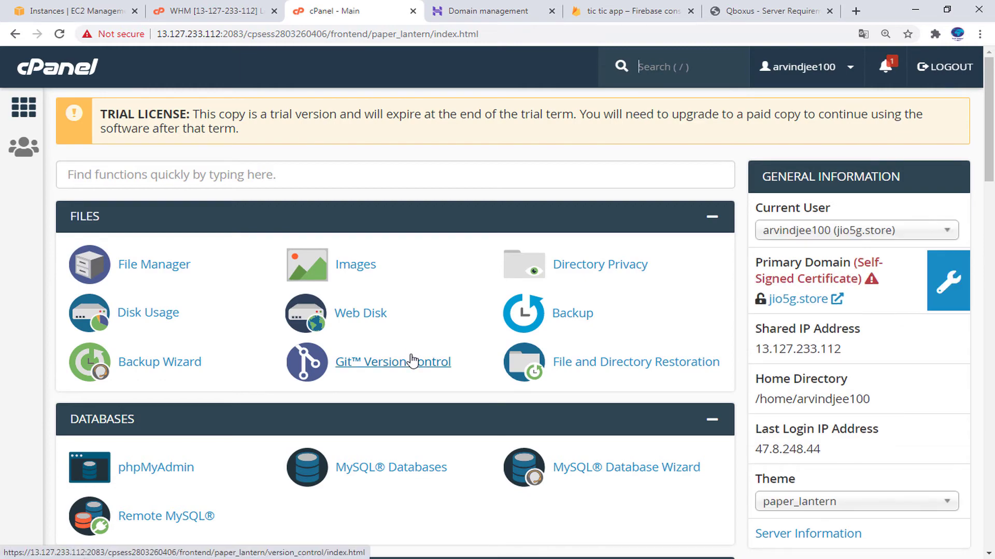
scroll(412, 361, down, 3)
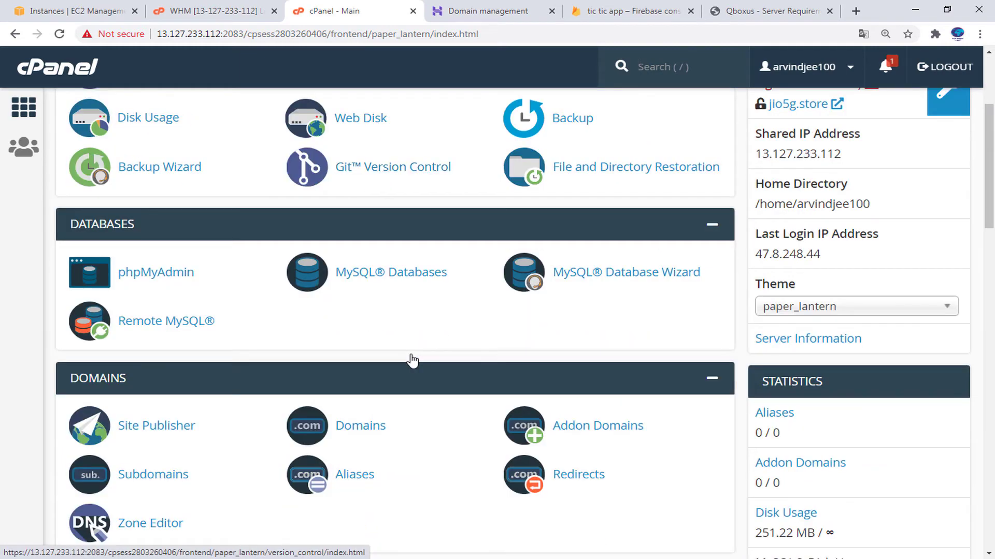
scroll(411, 361, down, 2)
scroll(411, 361, down, 2)
scroll(411, 362, down, 3)
Open the MultiPHP INI Editor from the Software section.
scroll(410, 359, down, 3)
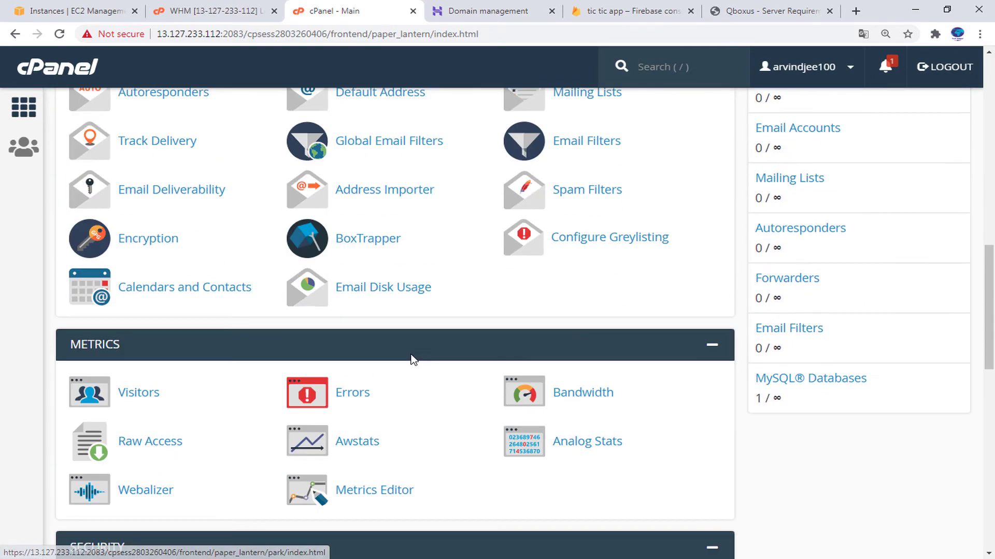
scroll(411, 355, down, 1)
scroll(410, 355, down, 2)
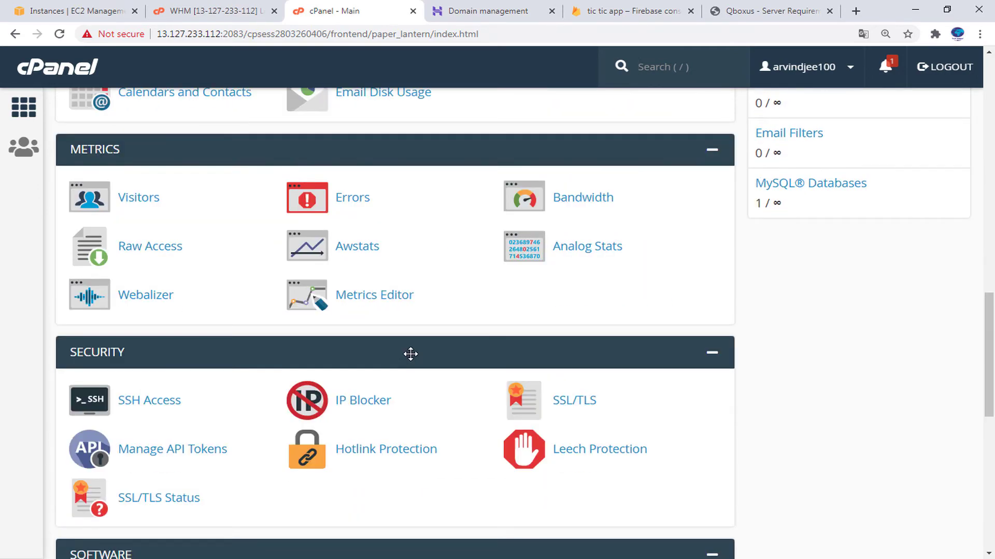
scroll(410, 354, down, 2)
scroll(411, 351, down, 1)
click(619, 454)
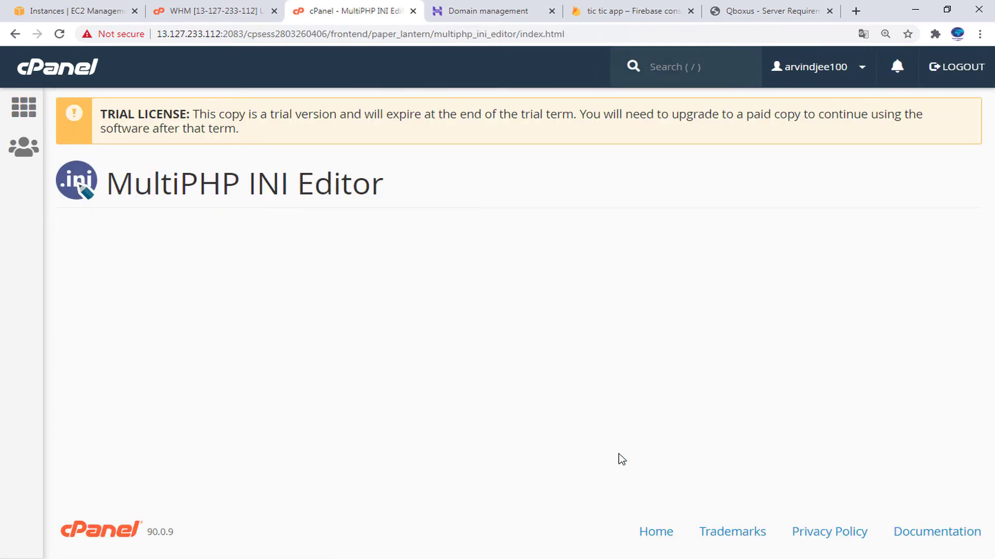
Load jio5g.store's basic PHP settings and review memory_limit, post_max_size and upload_max_filesize.
scroll(575, 407, down, 1)
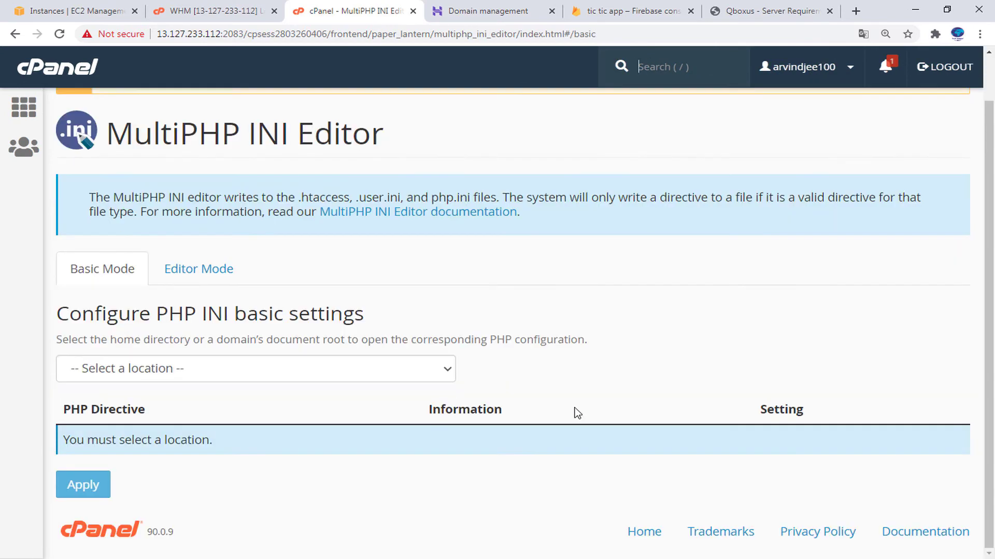
click(341, 373)
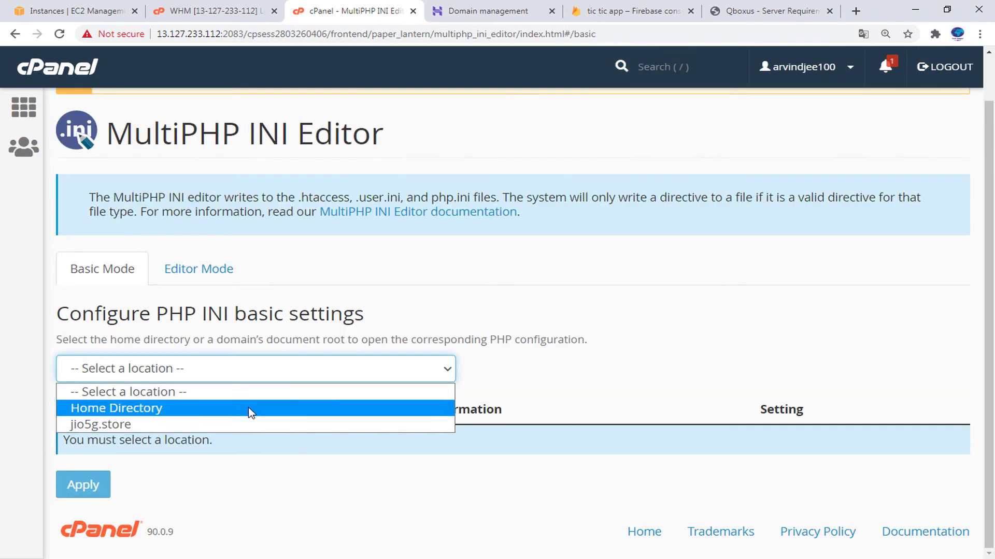
click(243, 422)
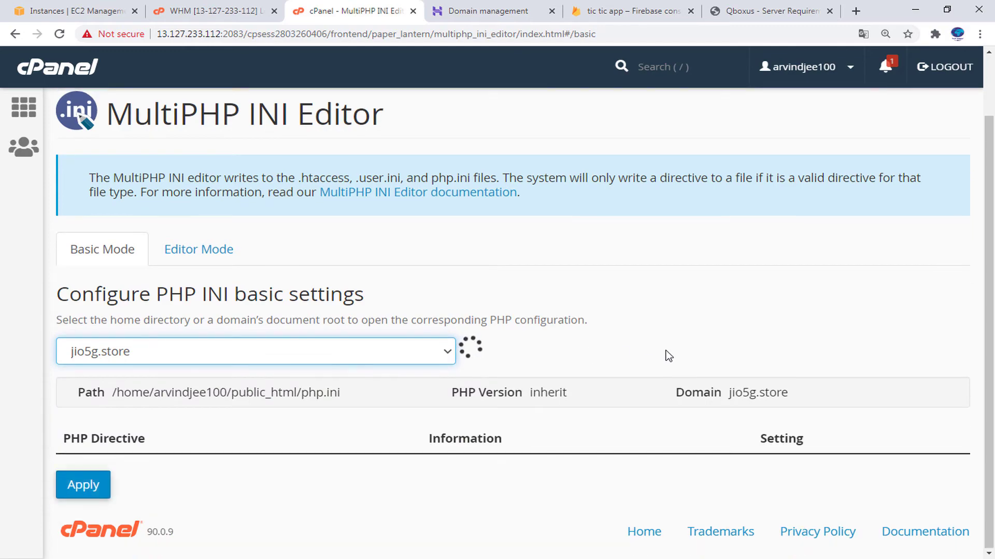
scroll(668, 356, down, 5)
scroll(668, 355, up, 1)
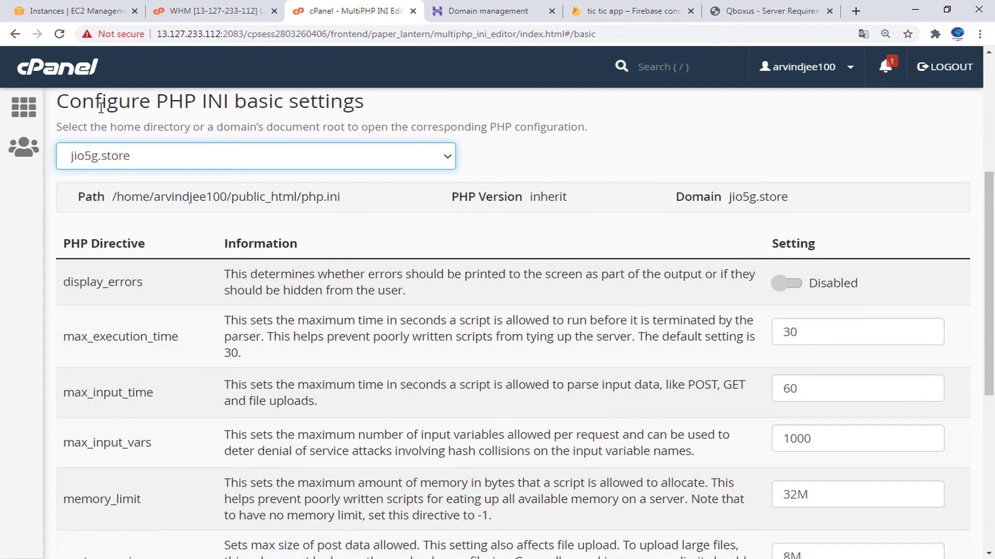
drag(157, 101, 332, 107)
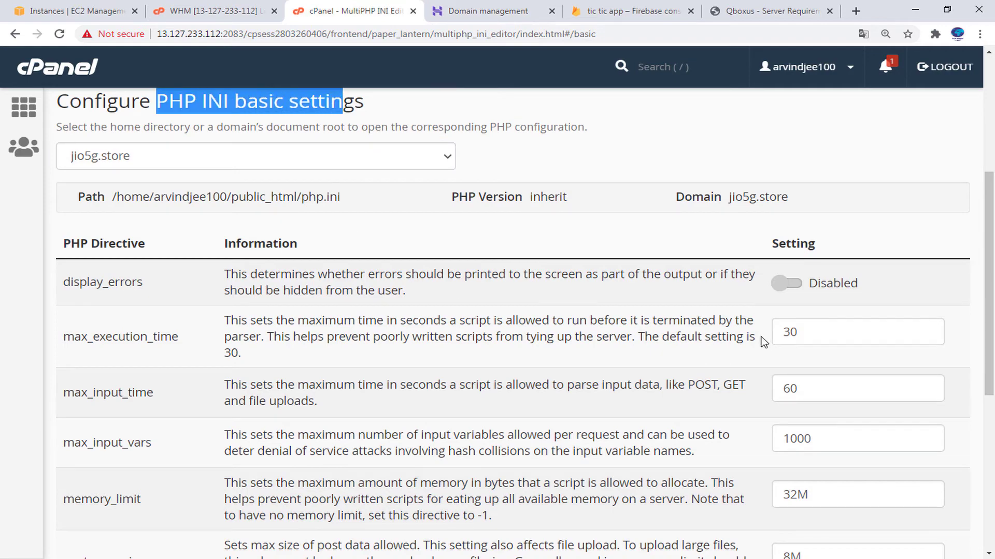
scroll(210, 294, down, 3)
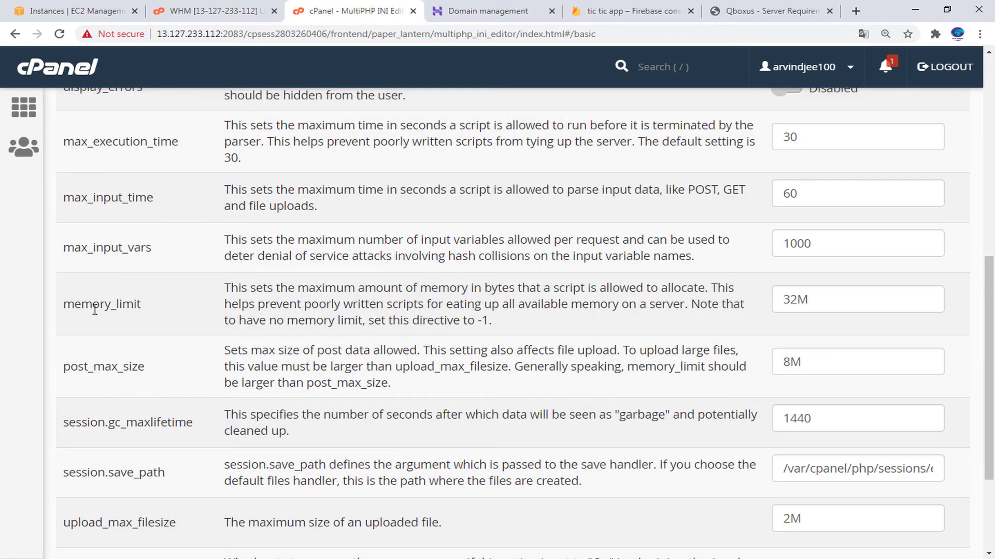
drag(66, 306, 156, 317)
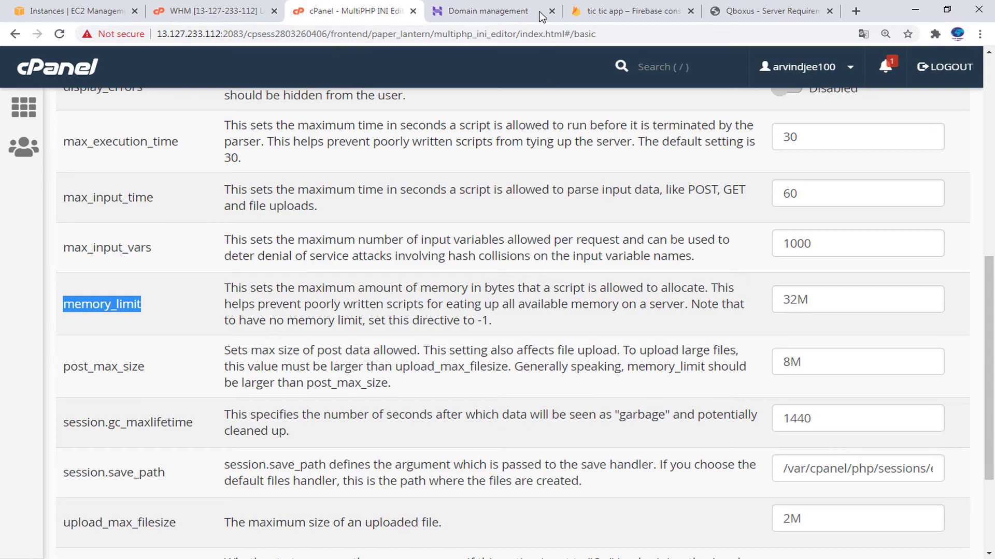
click(641, 9)
click(744, 6)
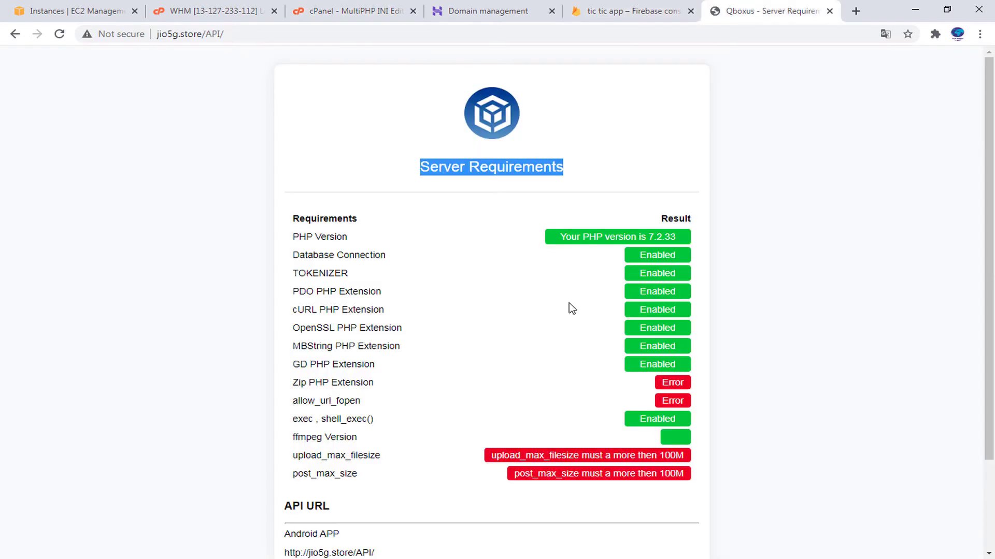
drag(332, 458, 396, 462)
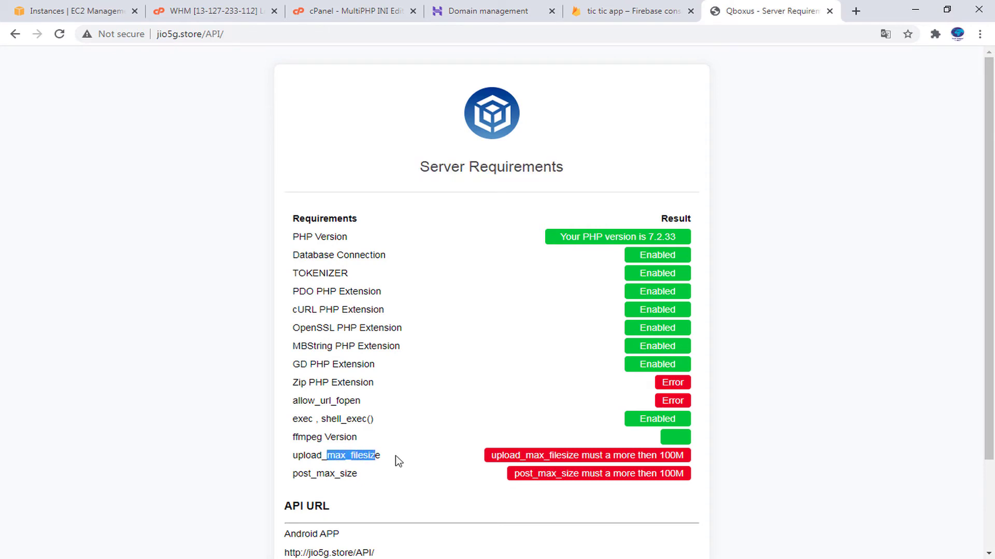
click(300, 477)
double_click(302, 475)
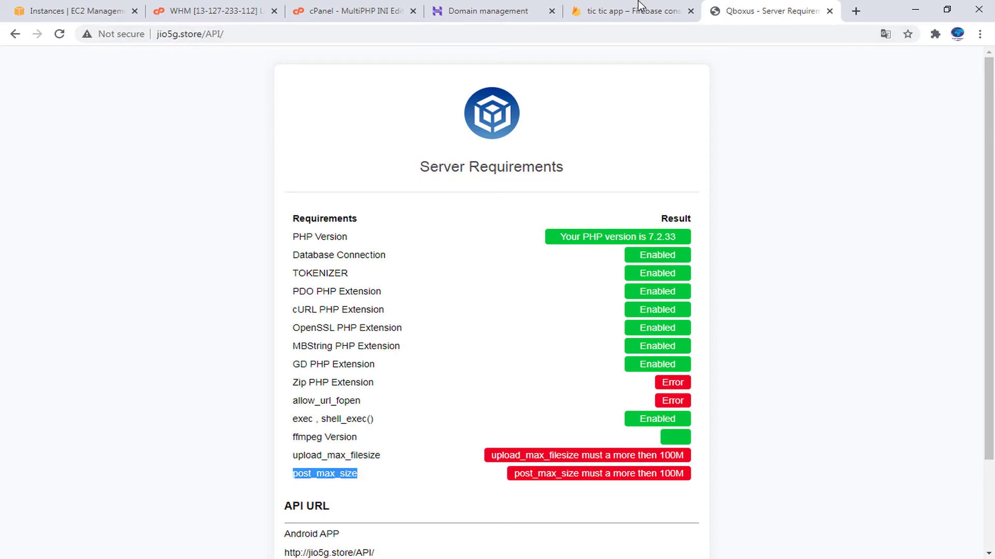
click(638, 8)
click(460, 7)
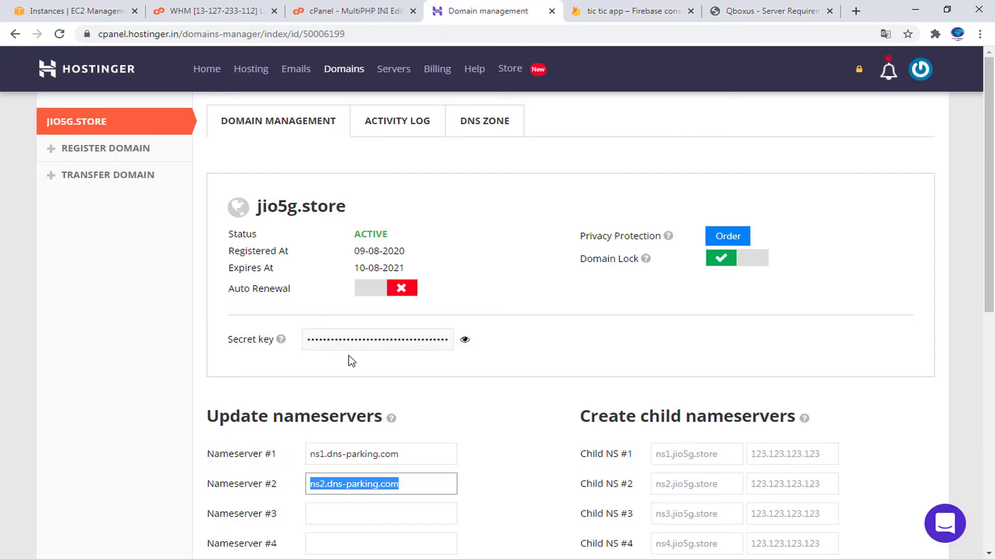
click(334, 7)
Set upload_max_filesize to 128M and post_max_size to 125M for jio5g.store and apply.
scroll(260, 436, down, 3)
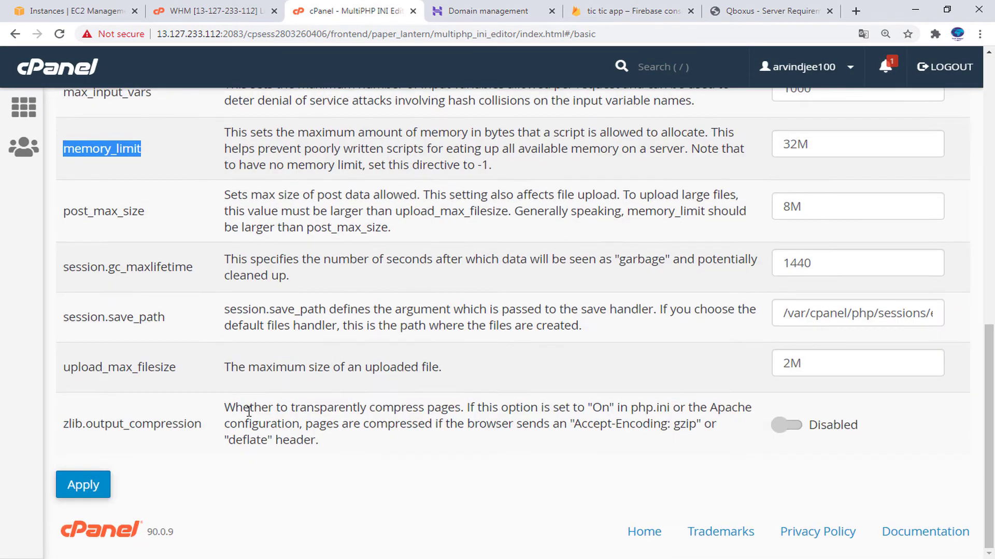
drag(112, 366, 172, 365)
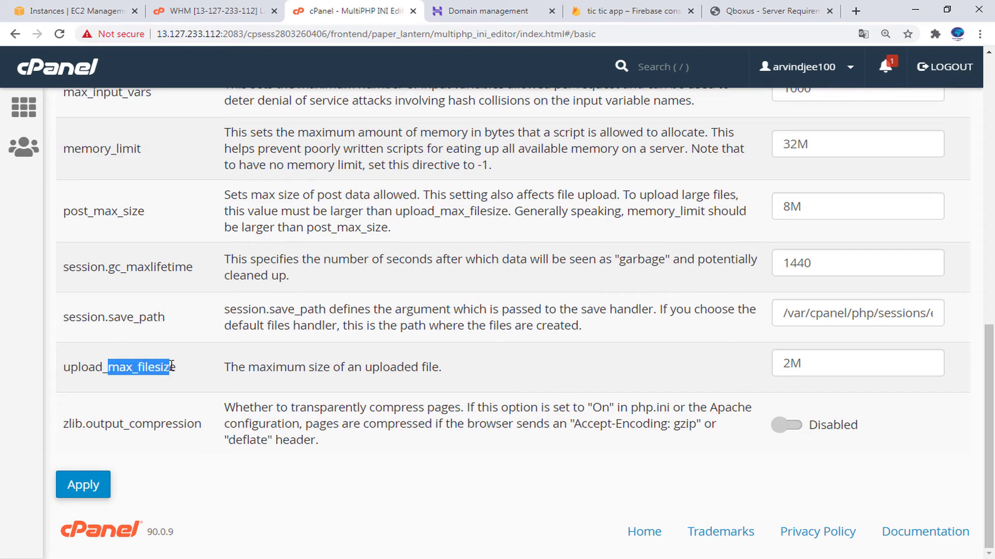
drag(792, 365, 780, 366)
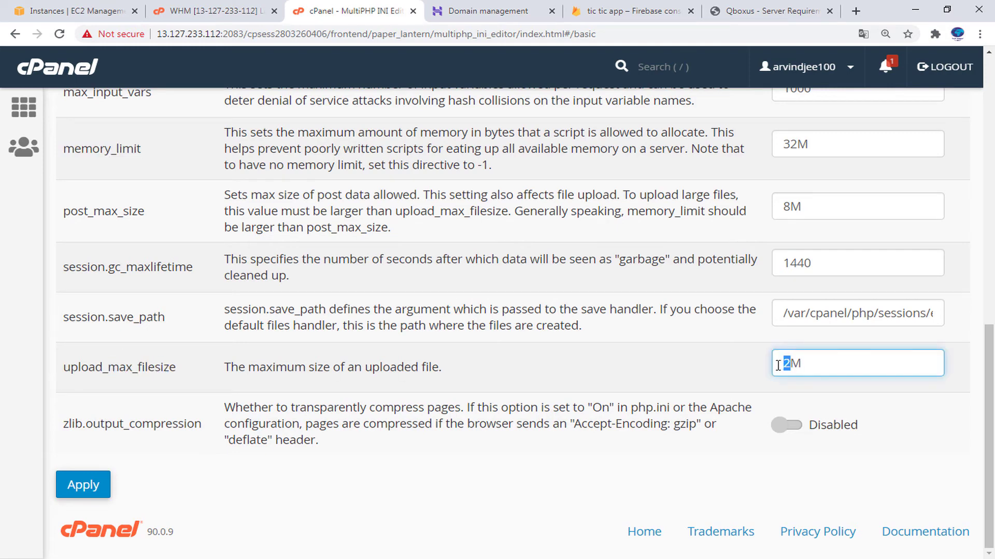
text(128)
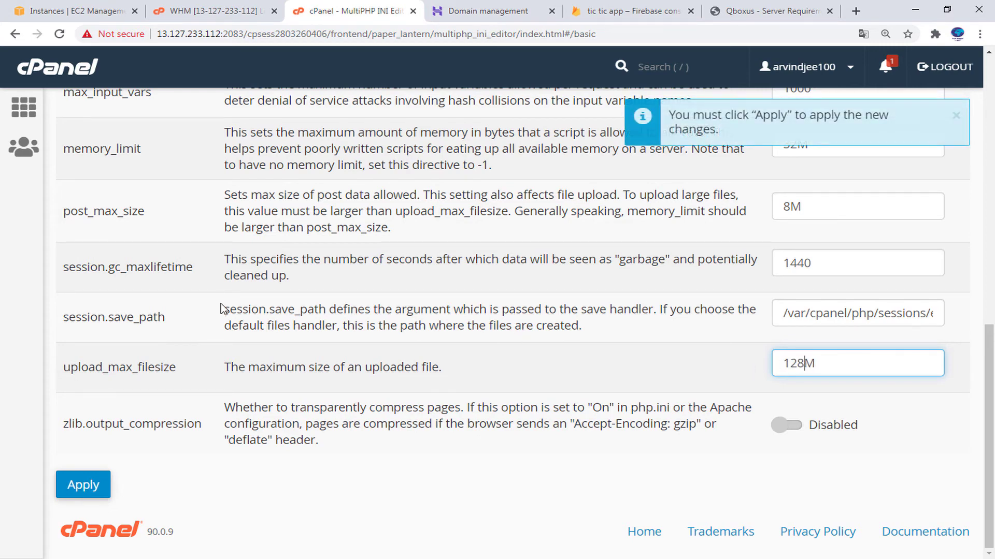
drag(65, 211, 146, 212)
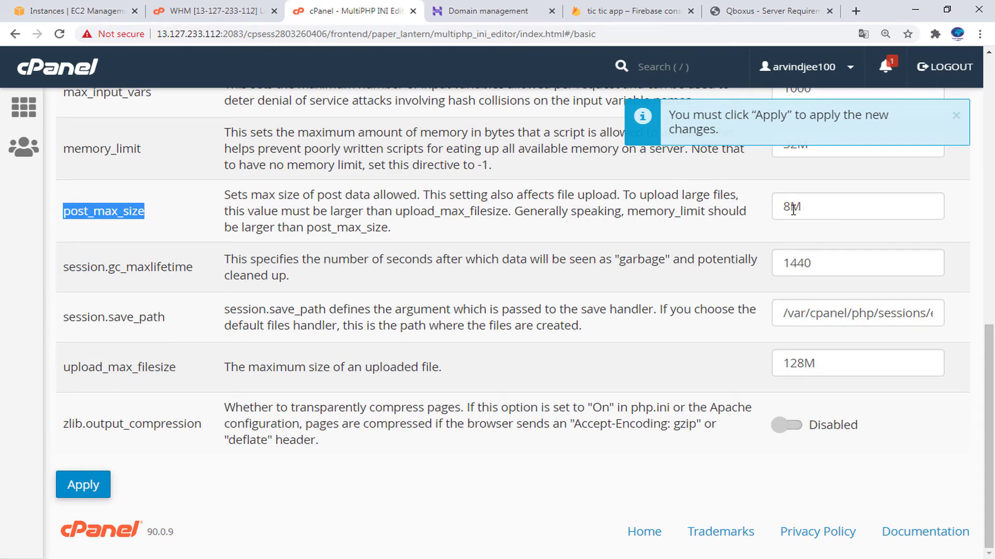
drag(793, 210, 776, 212)
text(1)
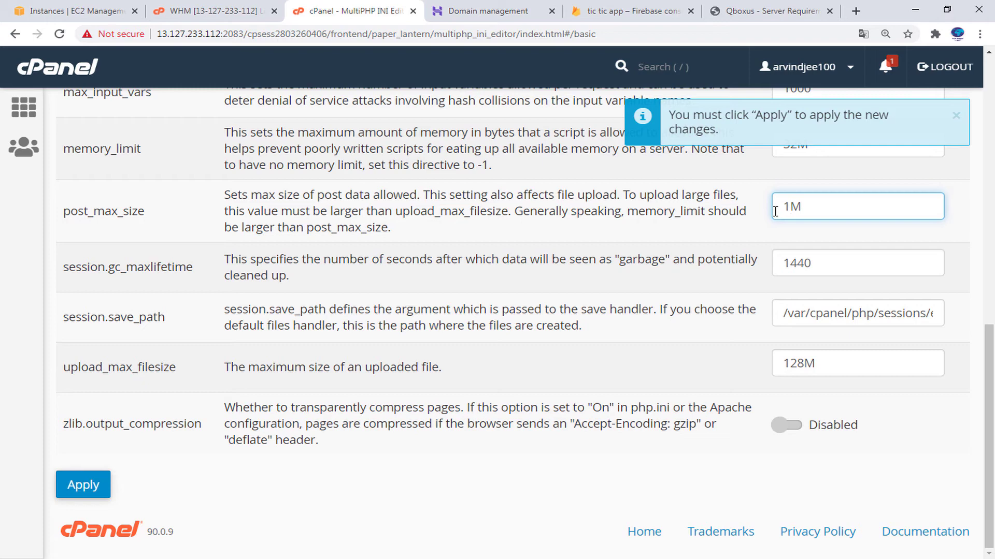
text(2)
text(5)
click(78, 491)
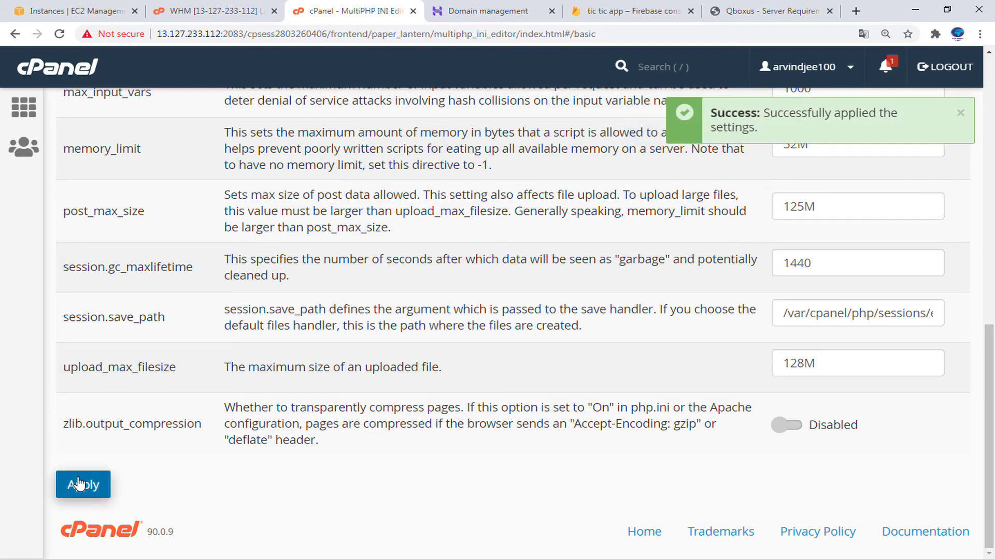
click(775, 4)
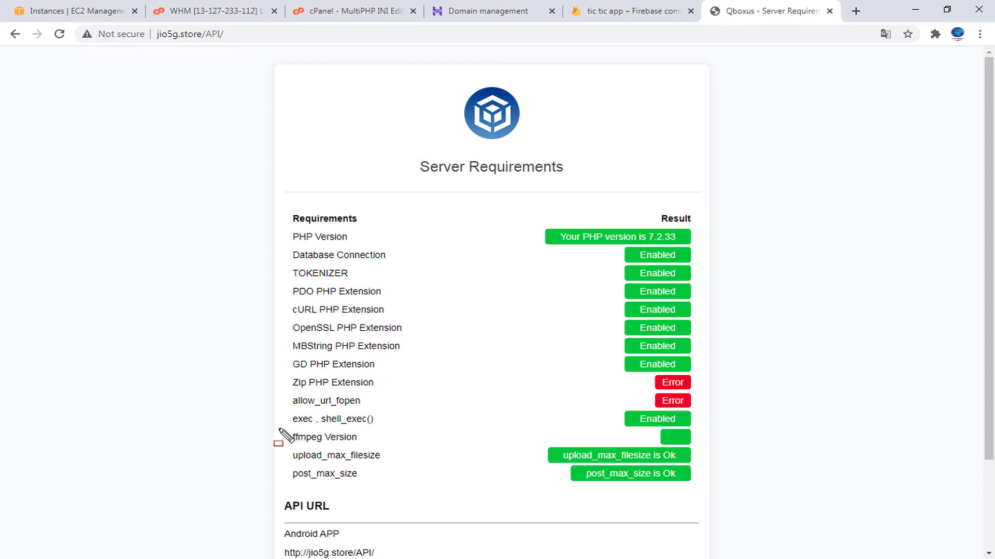
Highlight the ffmpeg Version row and its empty result on the Server Requirements page.
drag(278, 429, 371, 445)
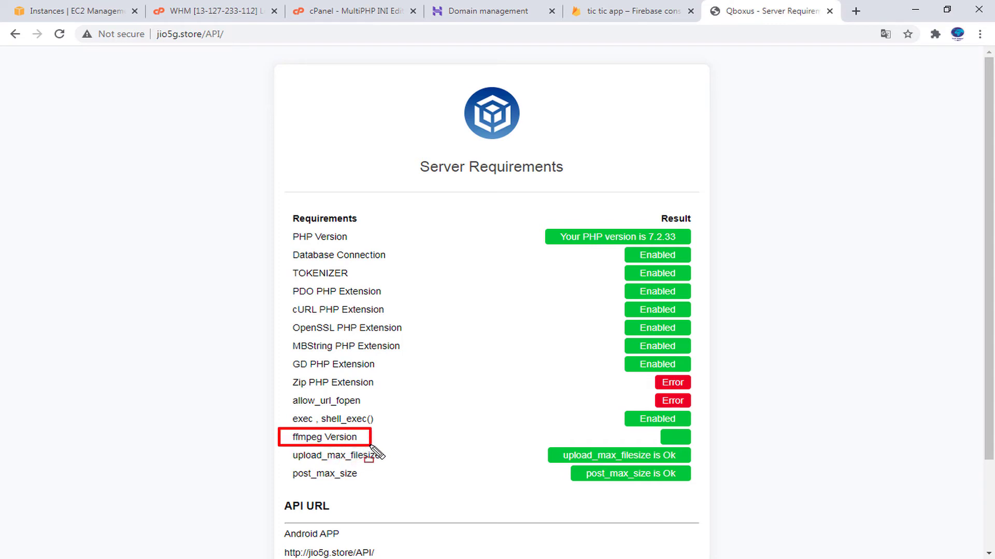
drag(269, 424, 382, 451)
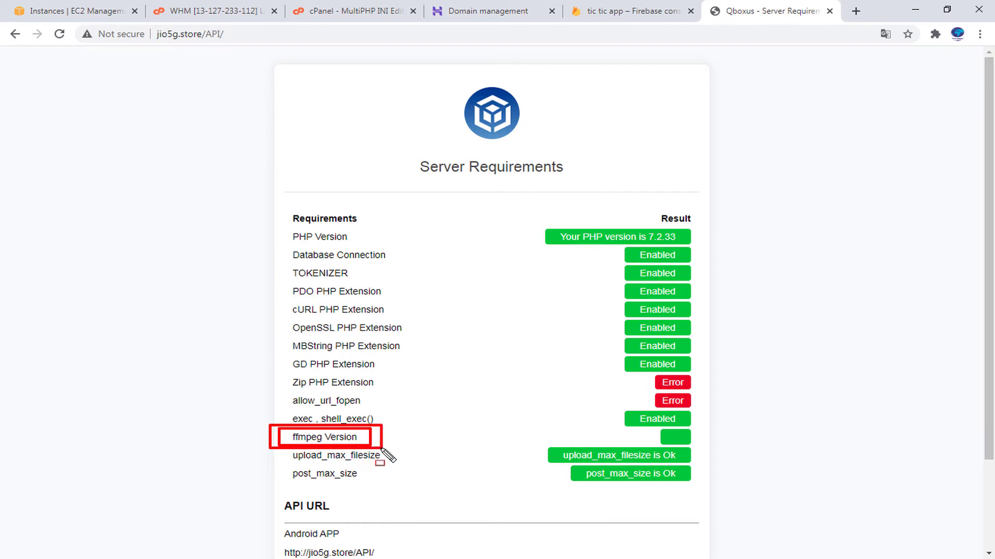
drag(645, 426, 700, 446)
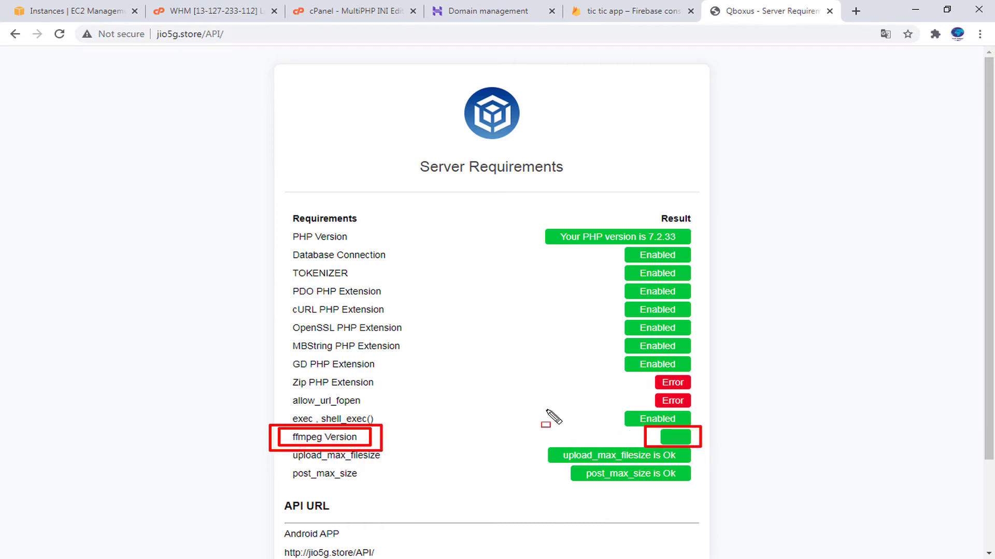
key(Escape)
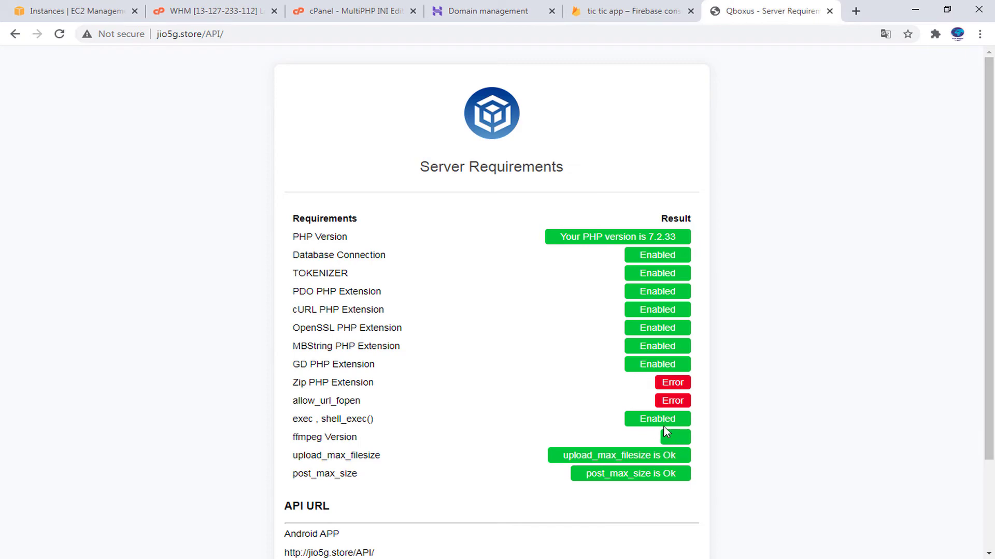
Switch from the PHP INI editor to the WHM server administration console.
click(350, 11)
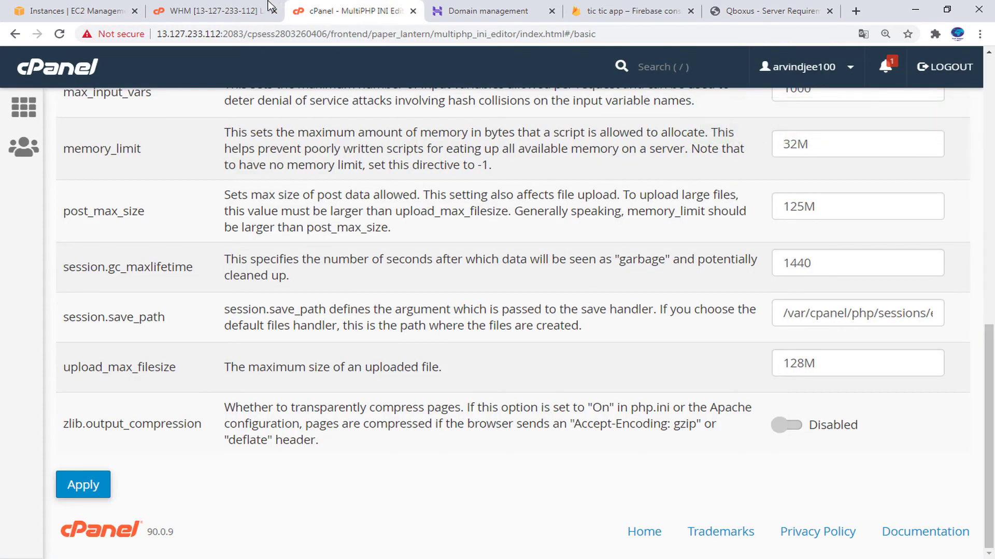
click(231, 6)
scroll(109, 275, up, 9)
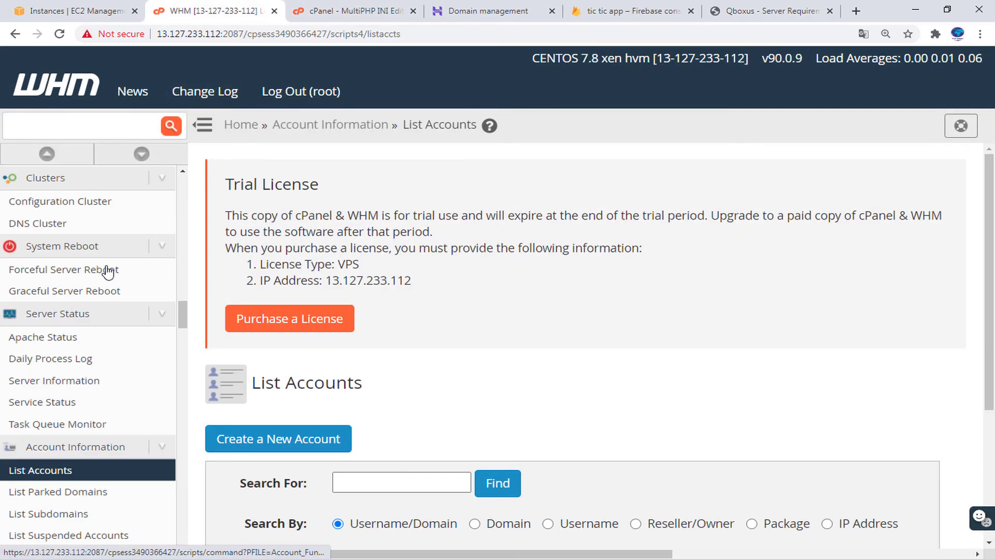
scroll(107, 272, up, 8)
scroll(107, 272, up, 10)
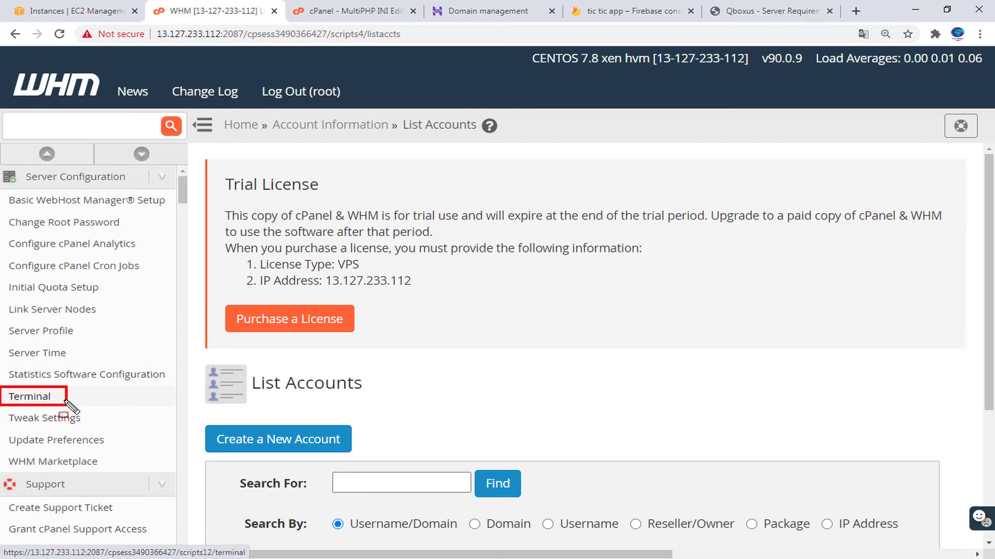
Start the WHM root Terminal and run ls to list the home directory.
click(41, 403)
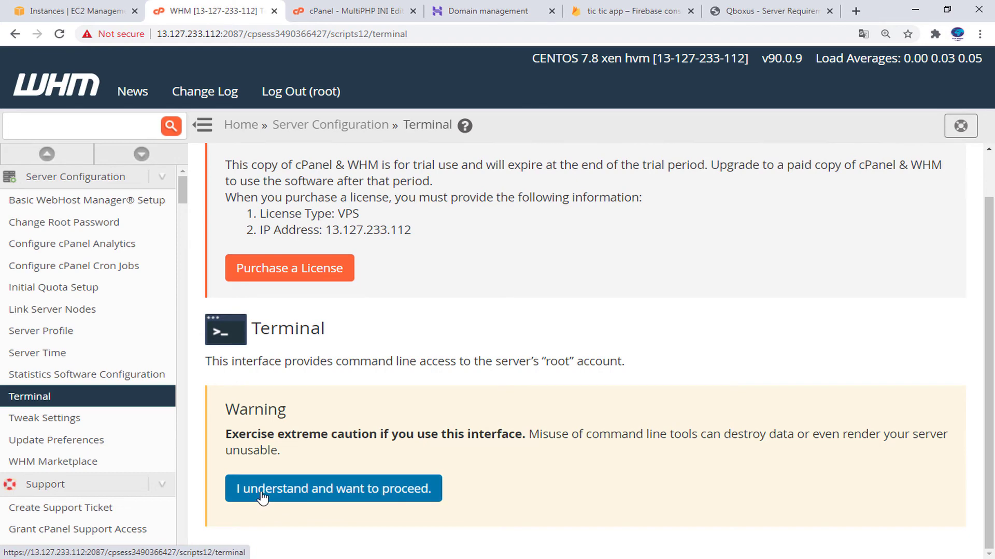
click(406, 494)
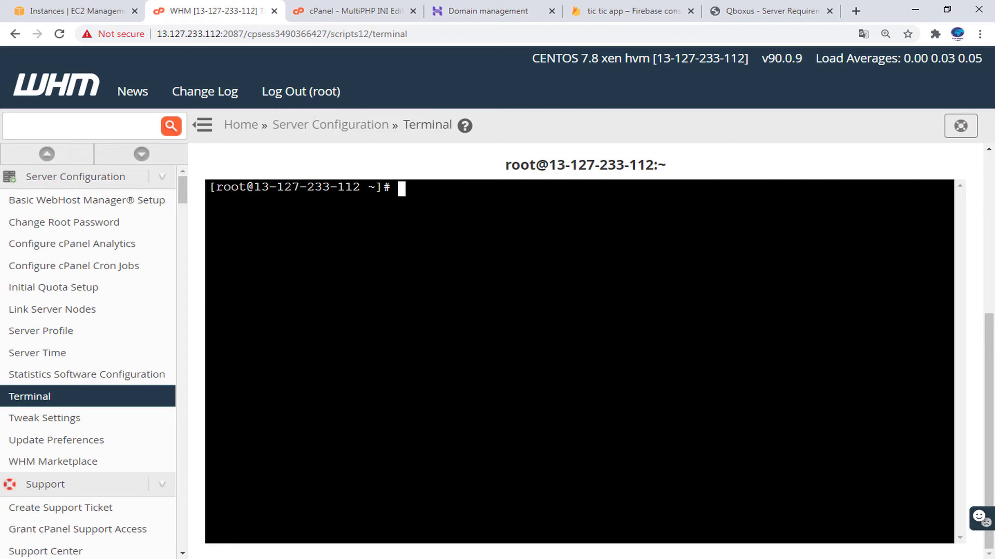
text(ls)
key(Return)
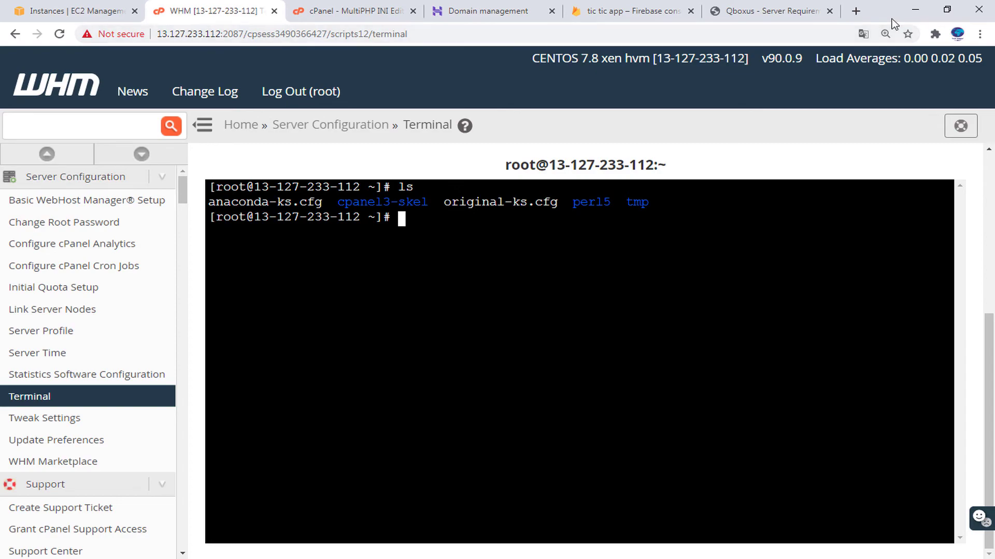
click(856, 11)
Open the TicTic CodeCanyon page and follow its Online Documentation link.
click(655, 55)
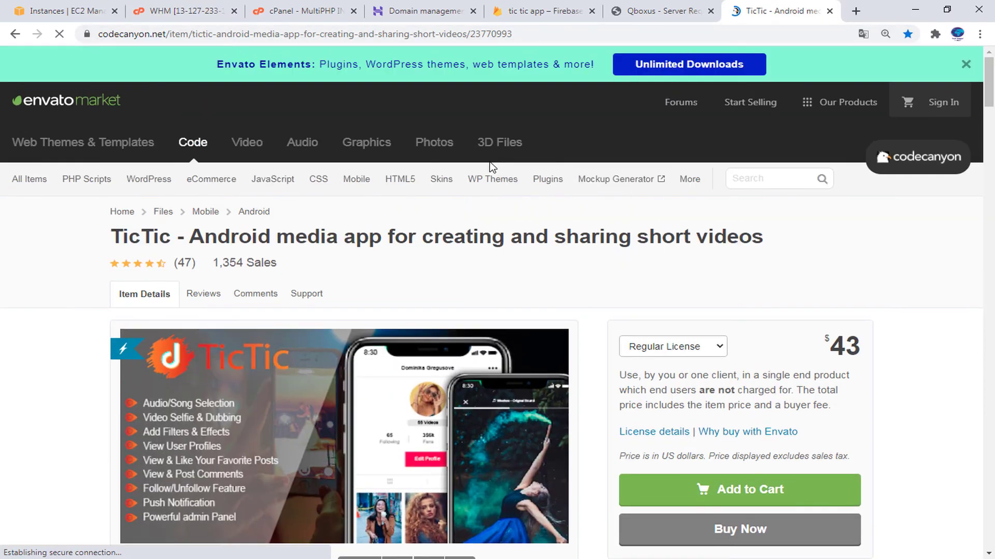
scroll(470, 284, down, 3)
scroll(469, 284, down, 4)
scroll(469, 287, down, 1)
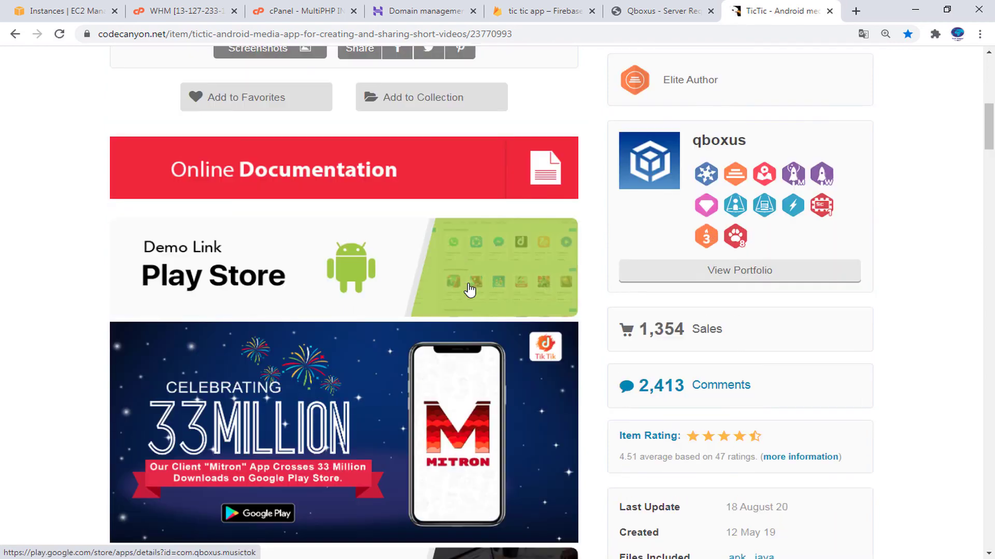
click(282, 175)
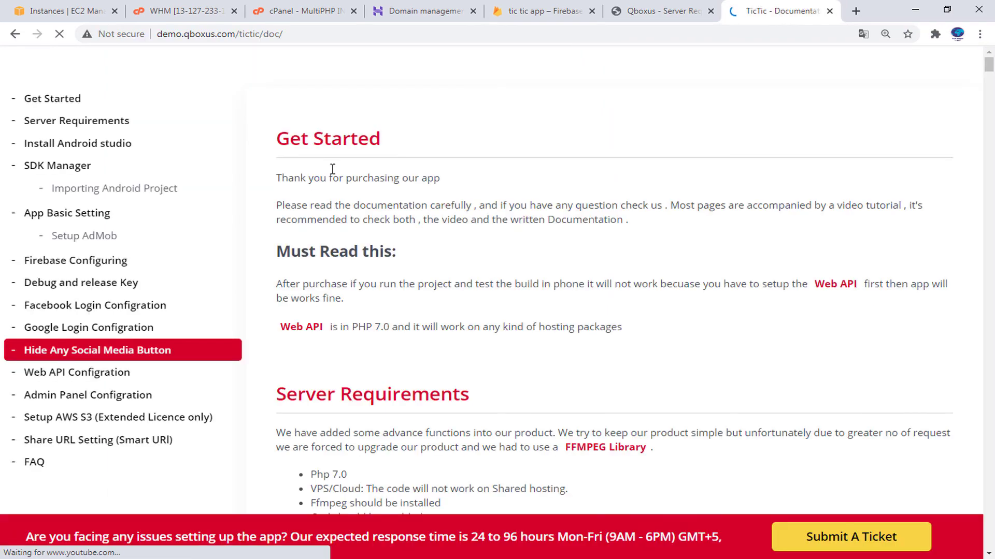
Read through the documentation's Server Requirements, including PHP 7.0 and ffmpeg, then return to the top.
scroll(317, 353, down, 1)
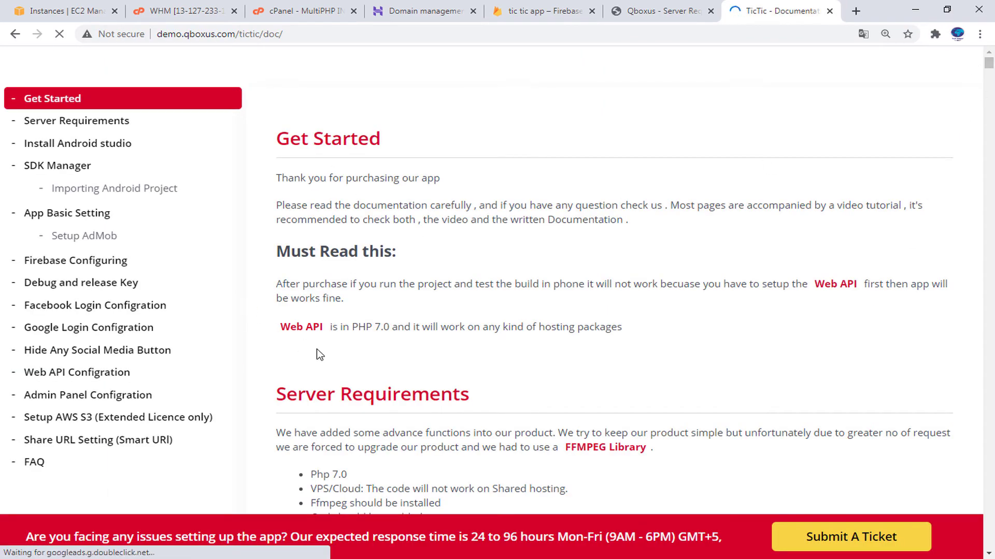
scroll(318, 353, down, 3)
scroll(326, 355, down, 5)
scroll(334, 356, down, 1)
scroll(335, 356, down, 4)
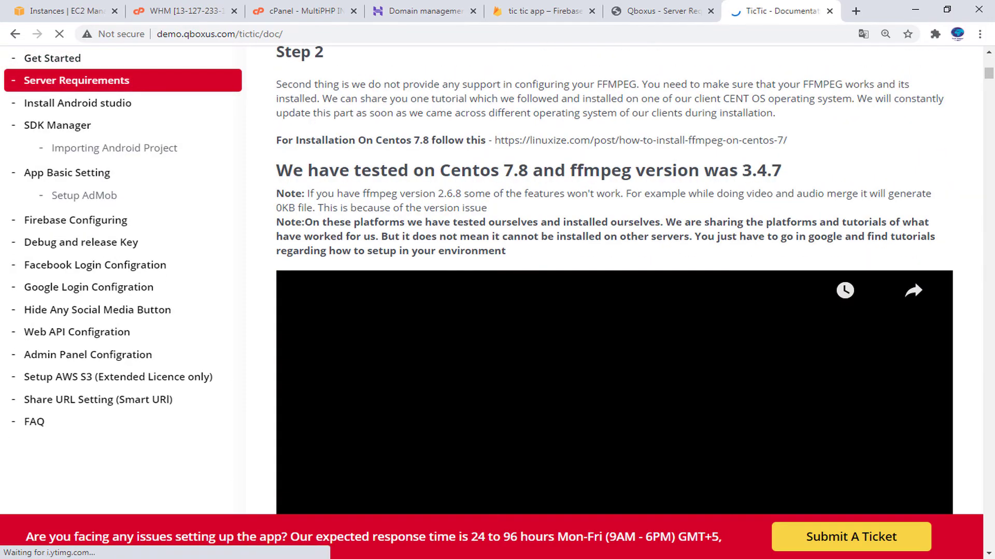
scroll(335, 357, down, 4)
scroll(336, 363, down, 4)
scroll(335, 363, up, 2)
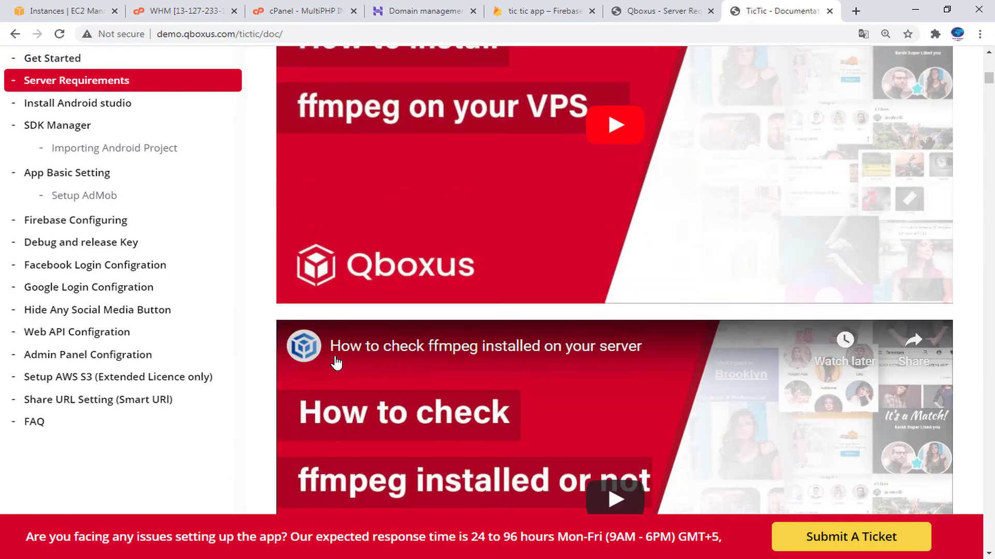
scroll(335, 362, up, 4)
scroll(336, 363, down, 5)
scroll(336, 362, down, 5)
scroll(336, 362, down, 4)
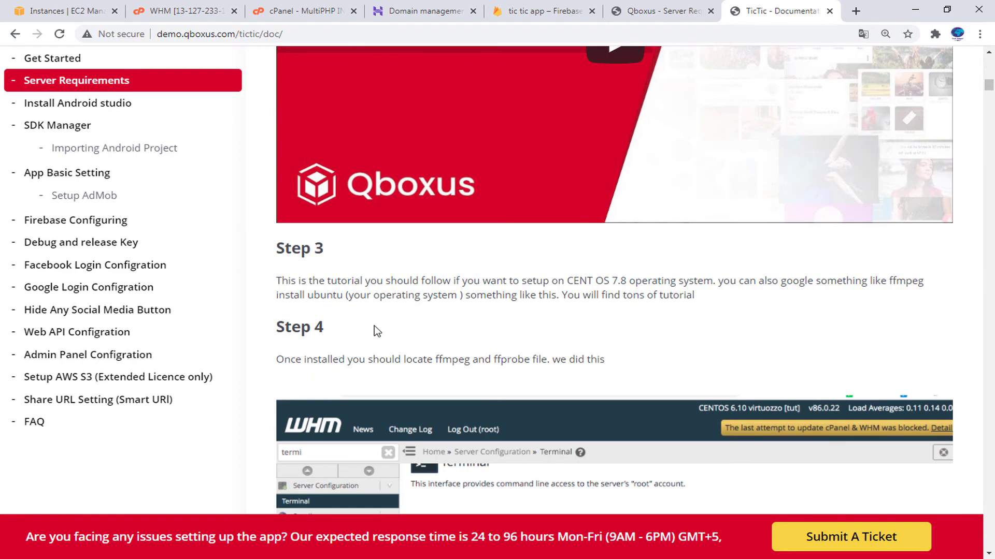
scroll(380, 327, down, 4)
scroll(414, 344, down, 5)
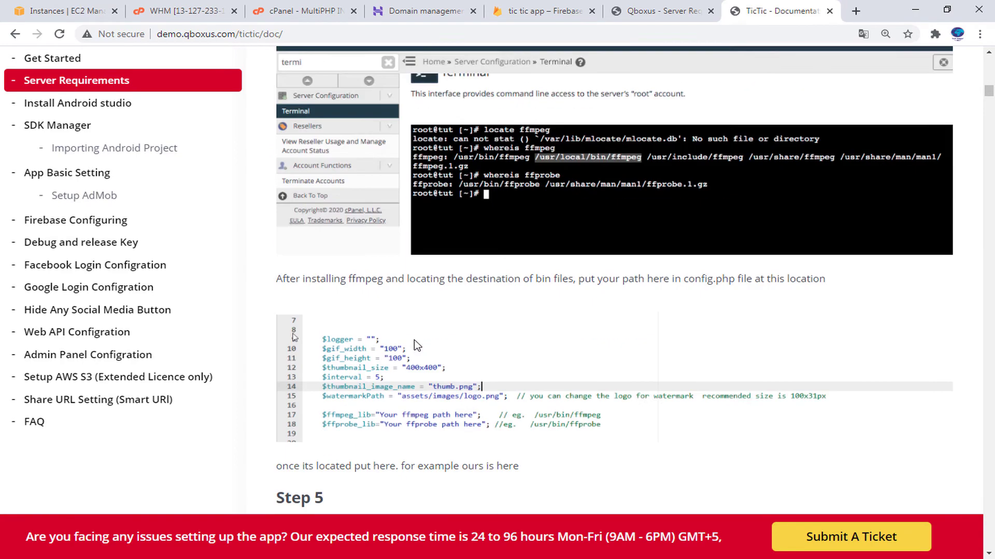
scroll(415, 344, down, 4)
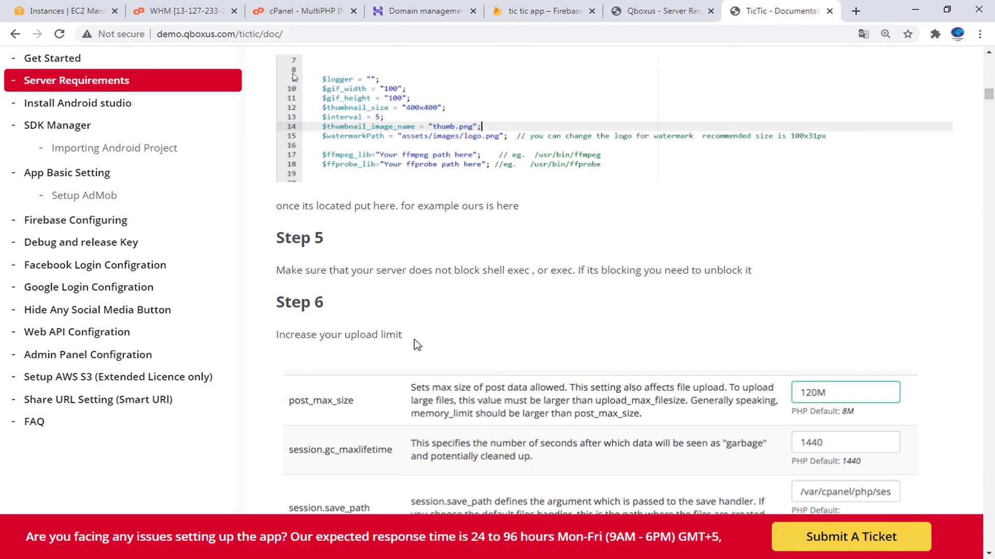
key(Home)
click(408, 35)
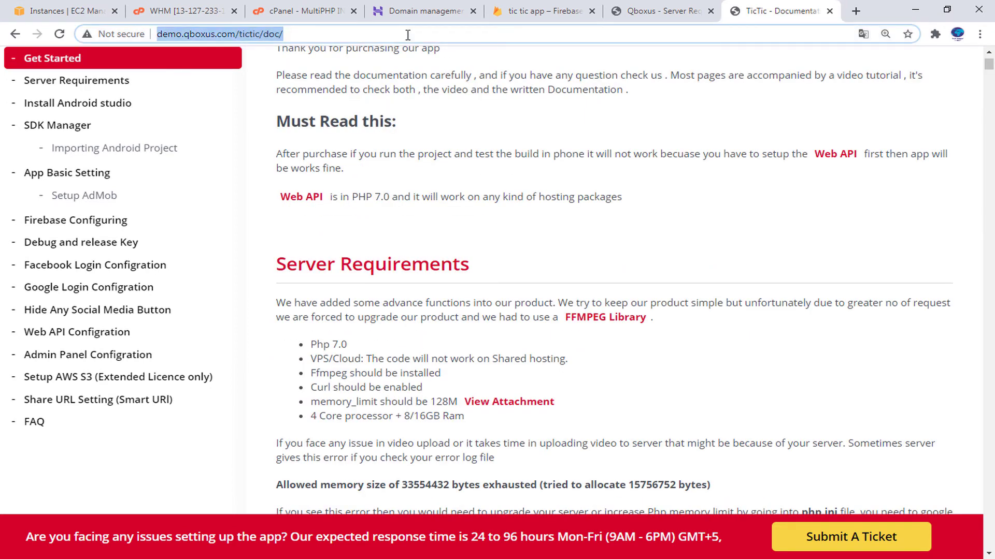
Google 'install ffmpeg latest version centos' and open Linuxize's CentOS 7 FFmpeg guide.
text(install)
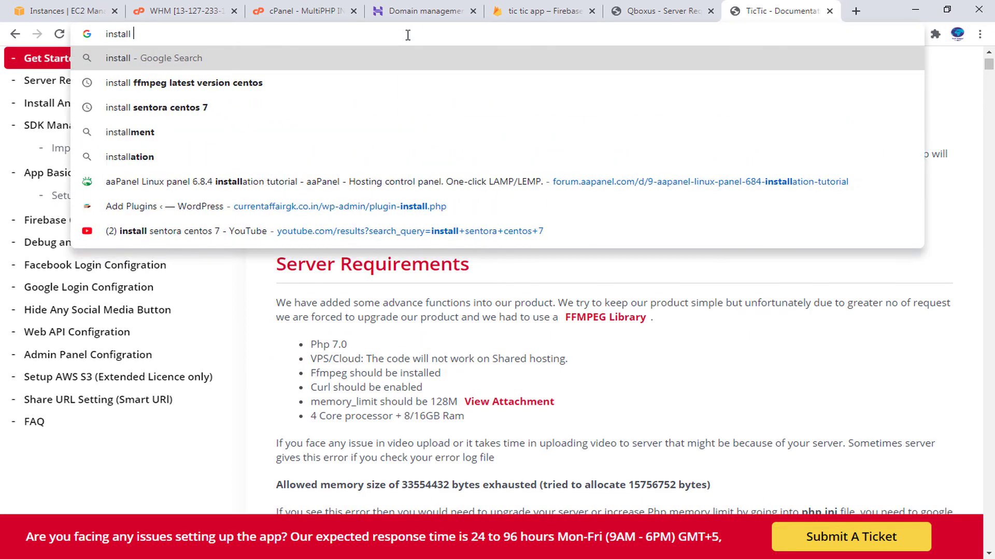
click(309, 83)
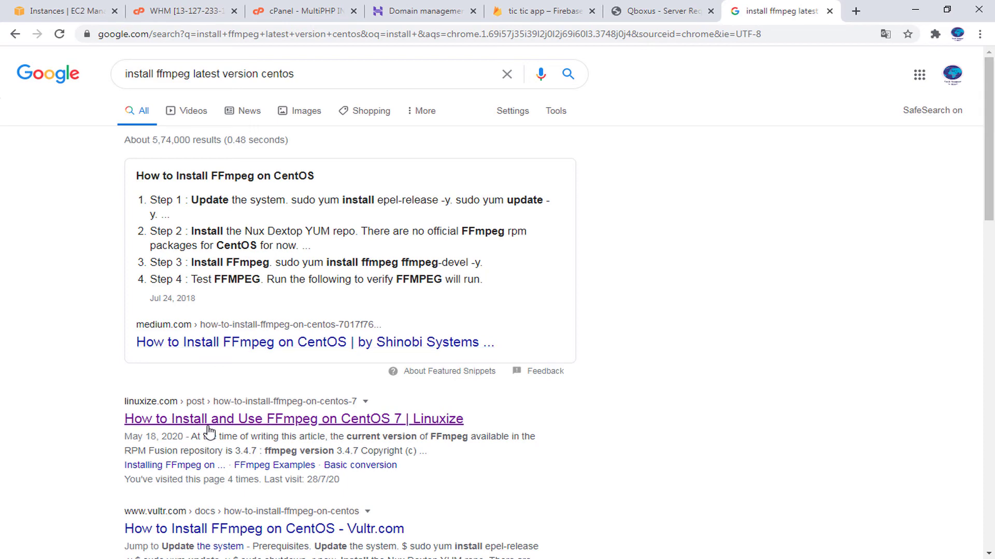
click(179, 420)
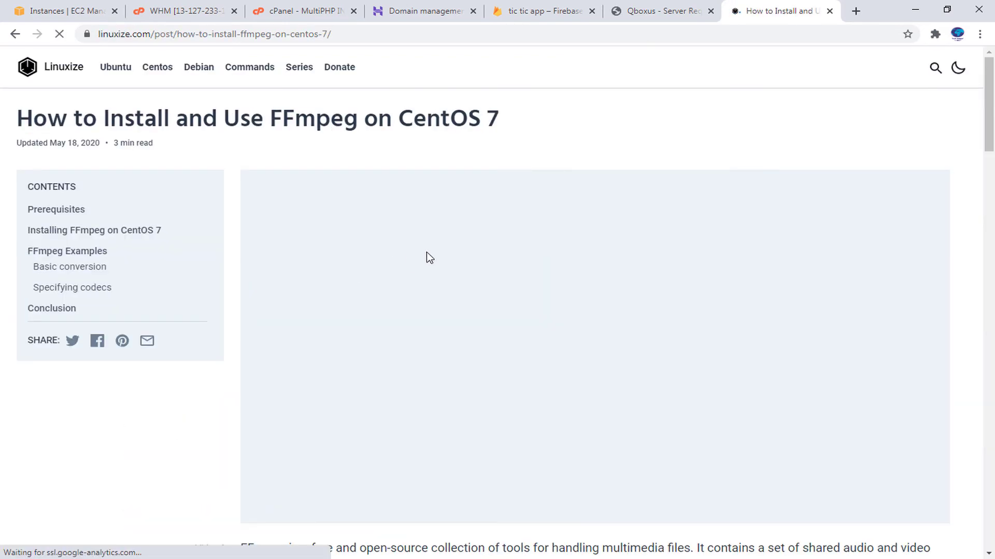
Copy 'sudo yum install epel-release' from the Linuxize guide and switch to the WHM terminal.
scroll(284, 286, down, 5)
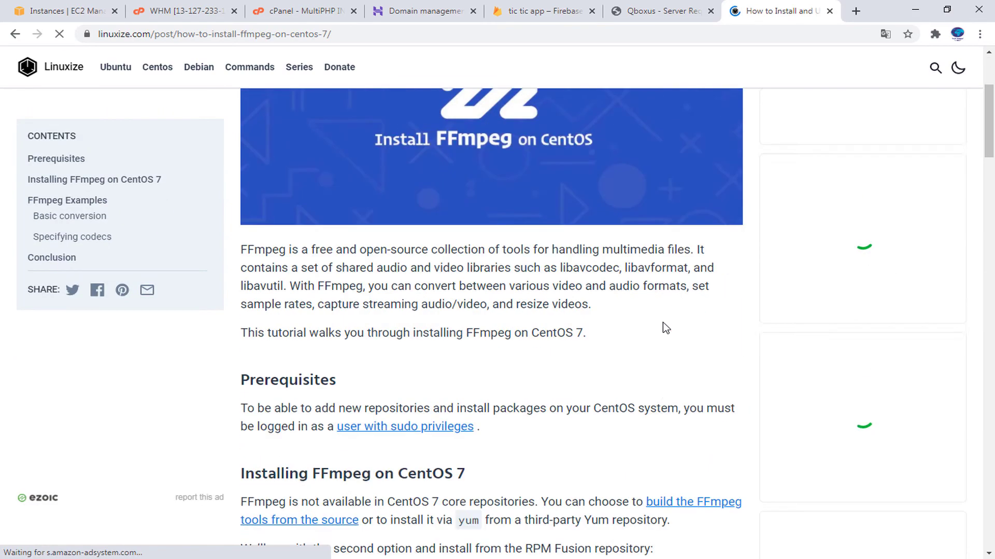
scroll(594, 342, down, 4)
scroll(589, 340, down, 1)
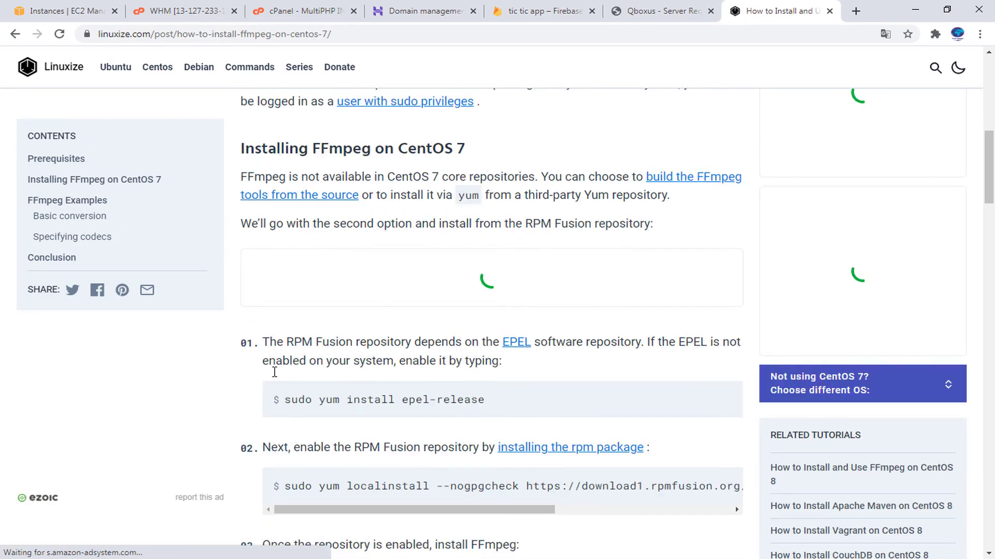
drag(284, 401, 488, 402)
key(ctrl+c)
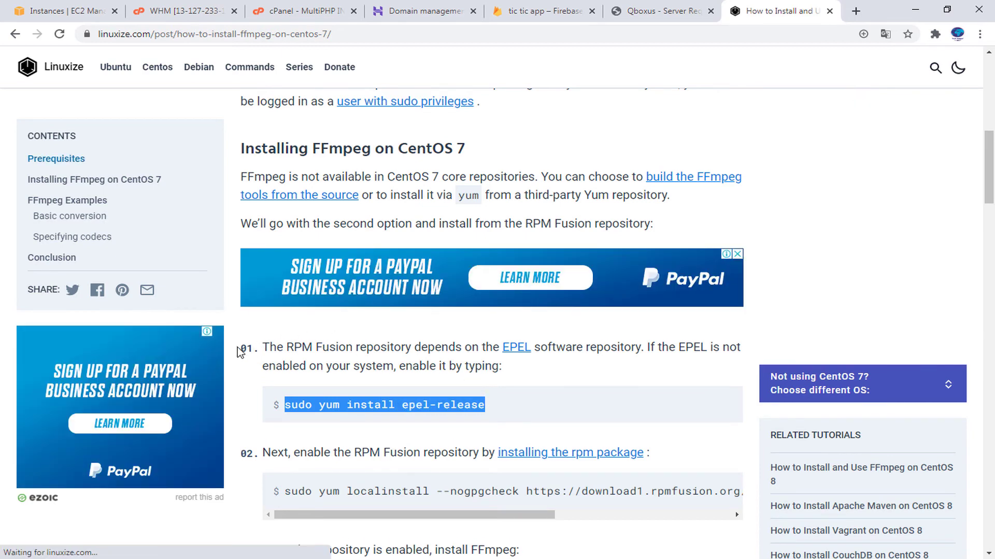
click(257, 350)
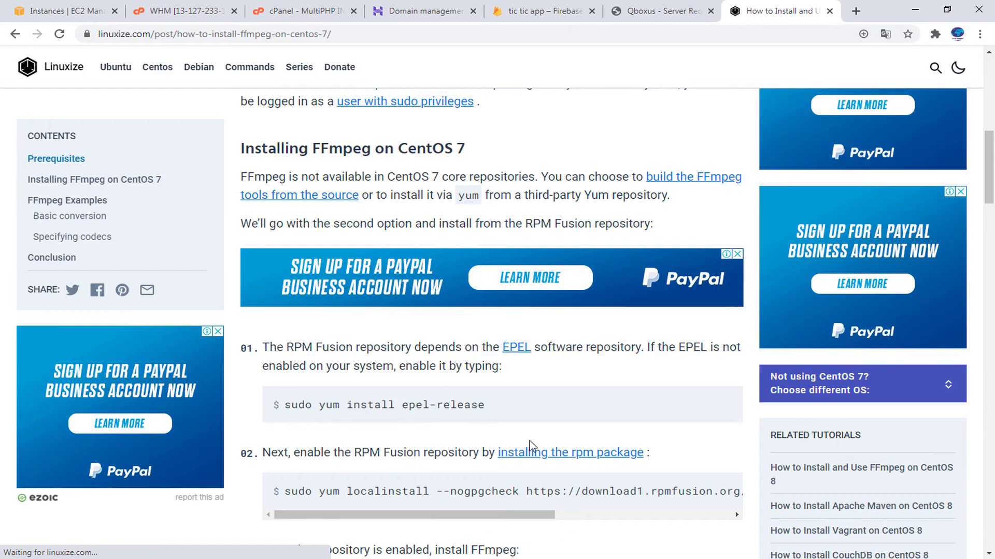
click(301, 11)
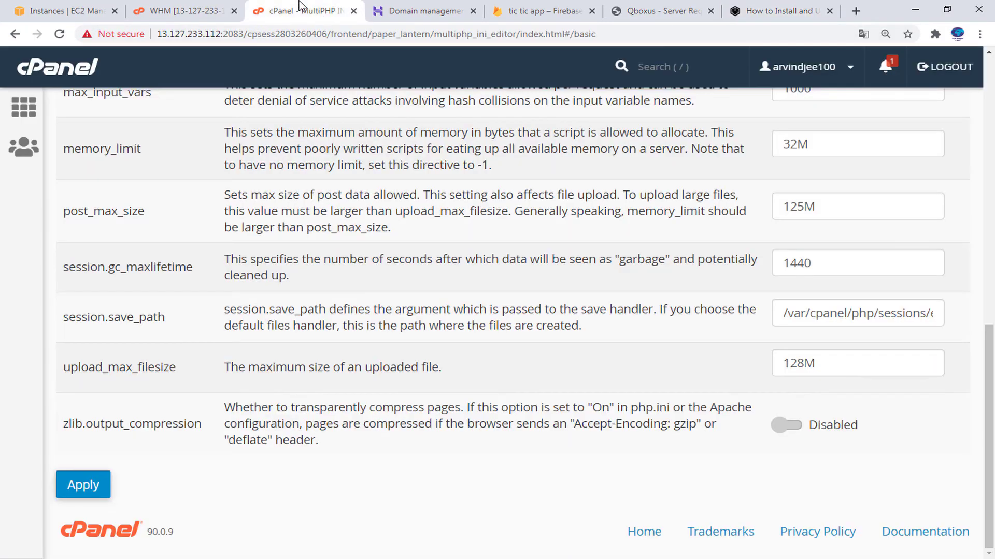
click(181, 11)
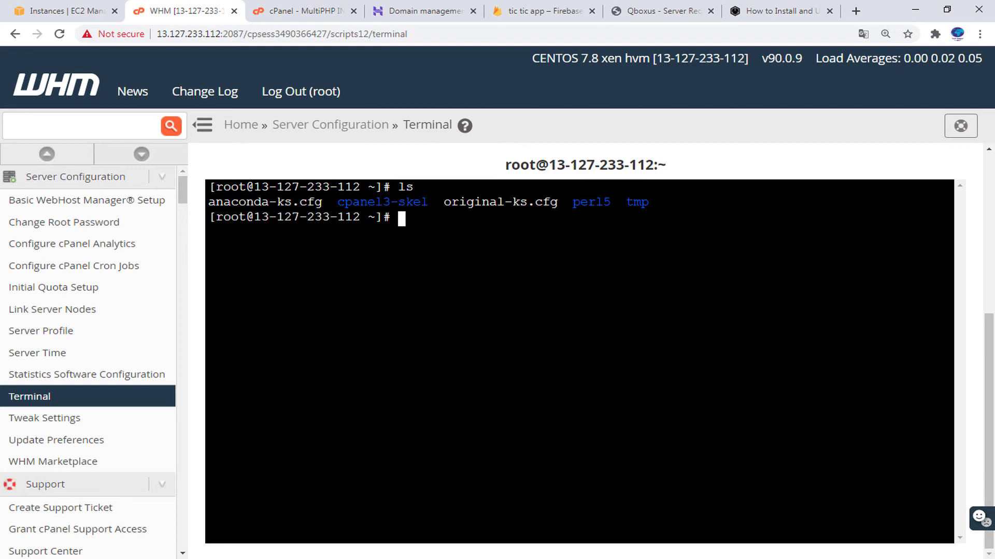
Paste and run 'sudo yum install epel-release' in the WHM terminal, confirming with y.
right_click(421, 217)
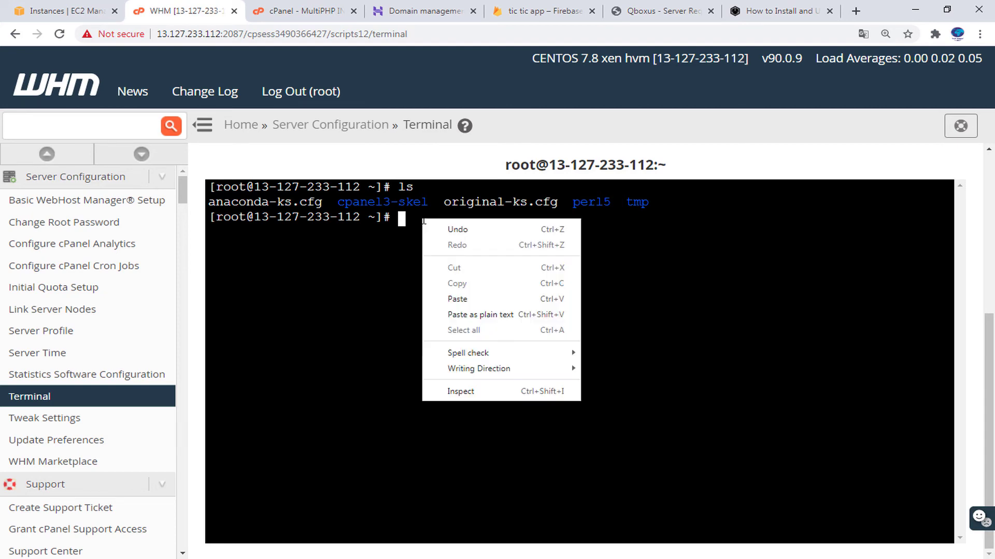
click(471, 294)
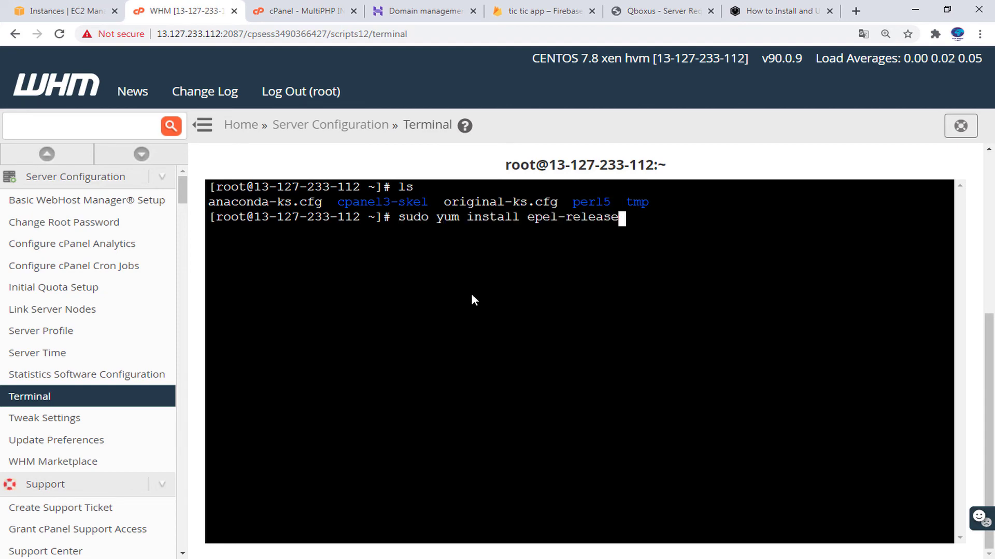
key(Return)
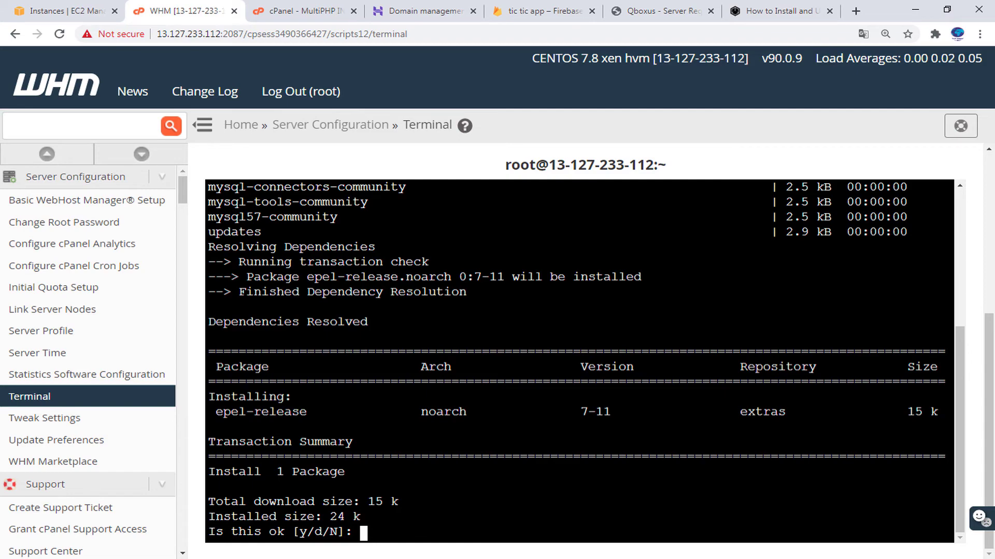
text(y)
key(Return)
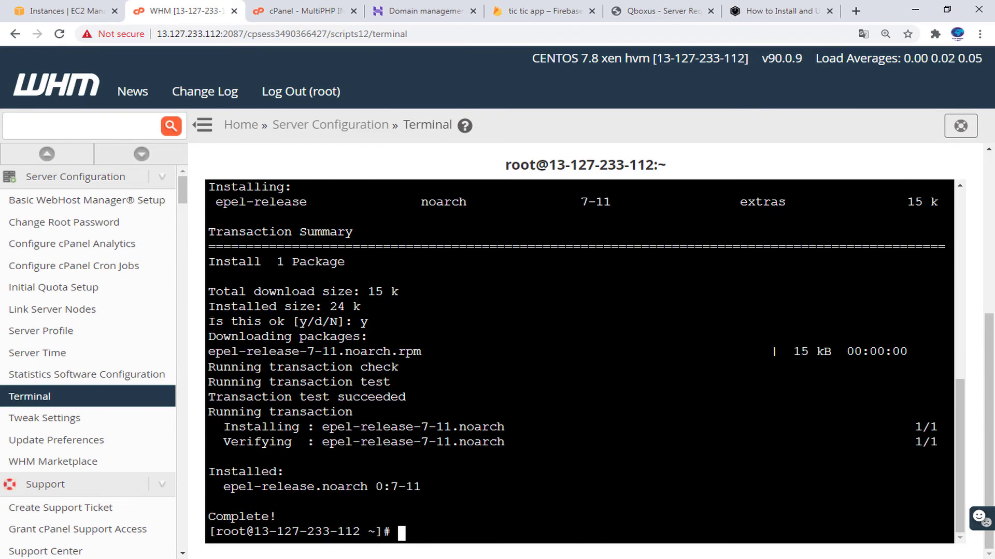
Copy the RPM Fusion localinstall command from the guide and run it, confirming with y.
click(775, 10)
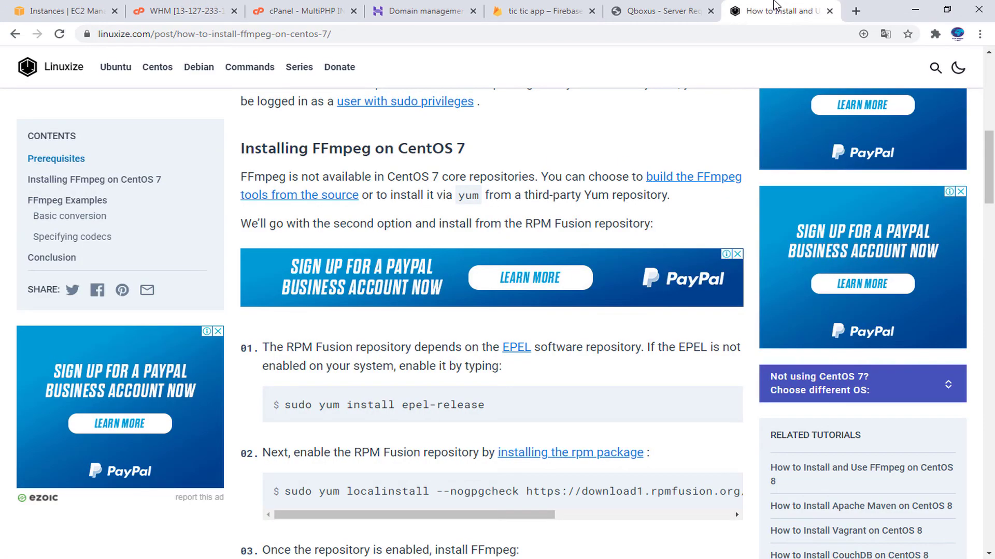
scroll(451, 422, down, 3)
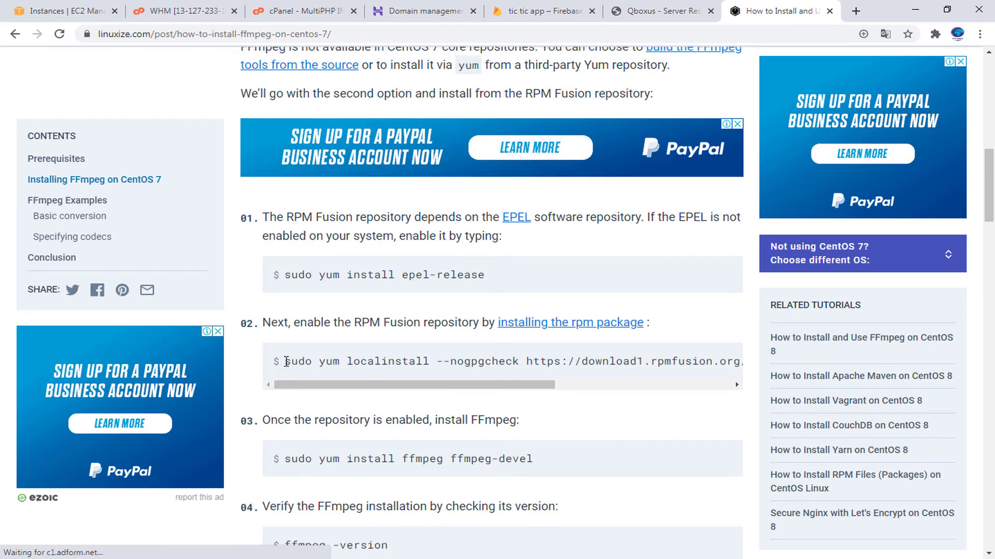
drag(285, 361, 754, 369)
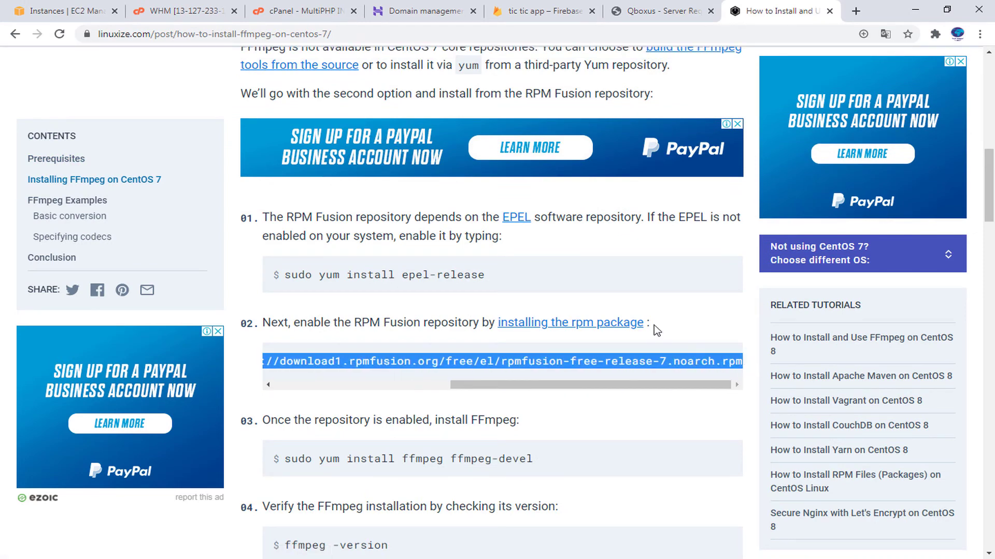
click(210, 7)
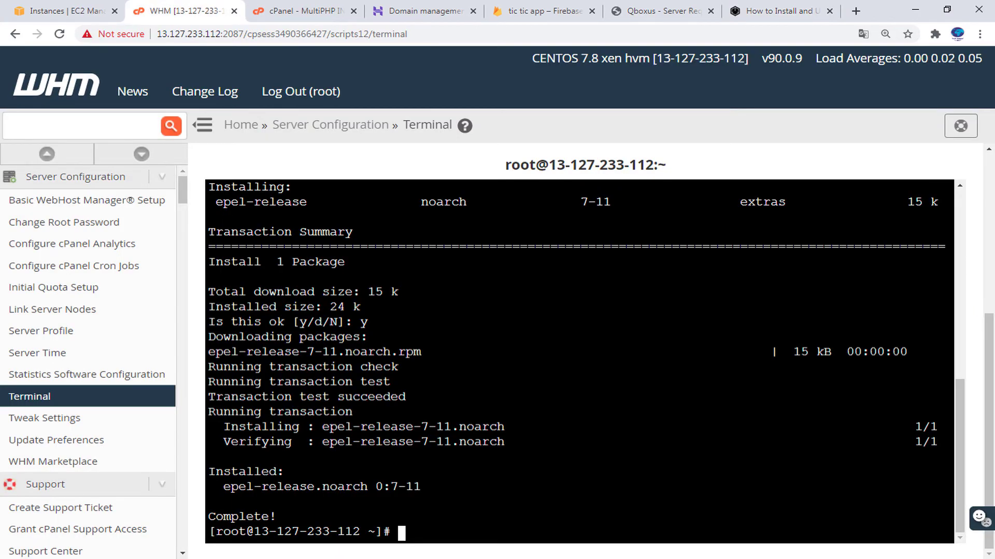
right_click(449, 344)
click(502, 425)
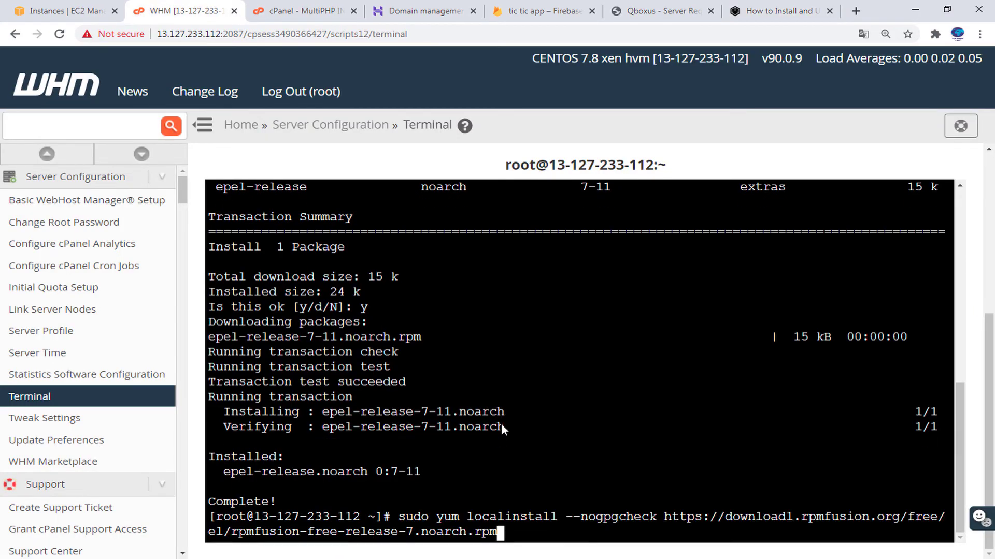
key(Return)
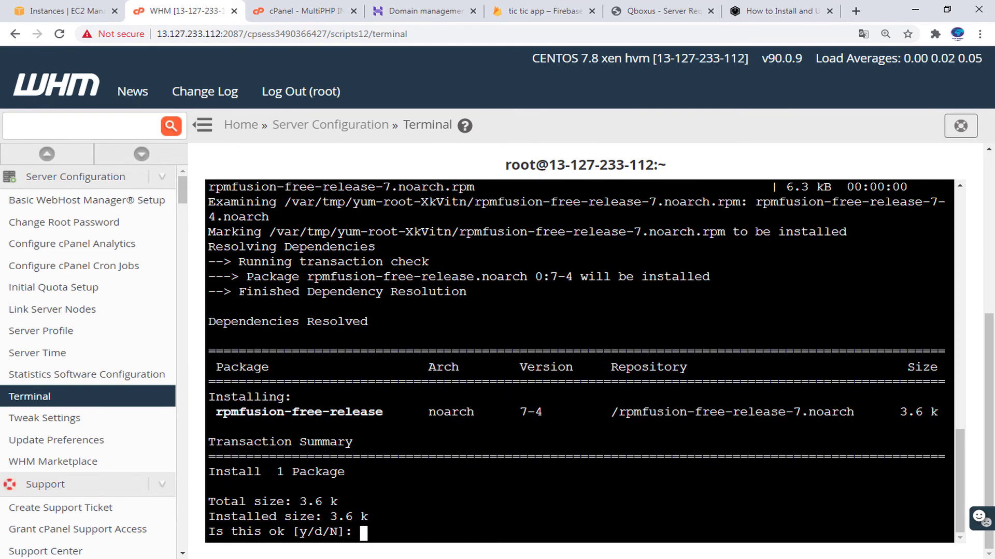
text(y)
key(Return)
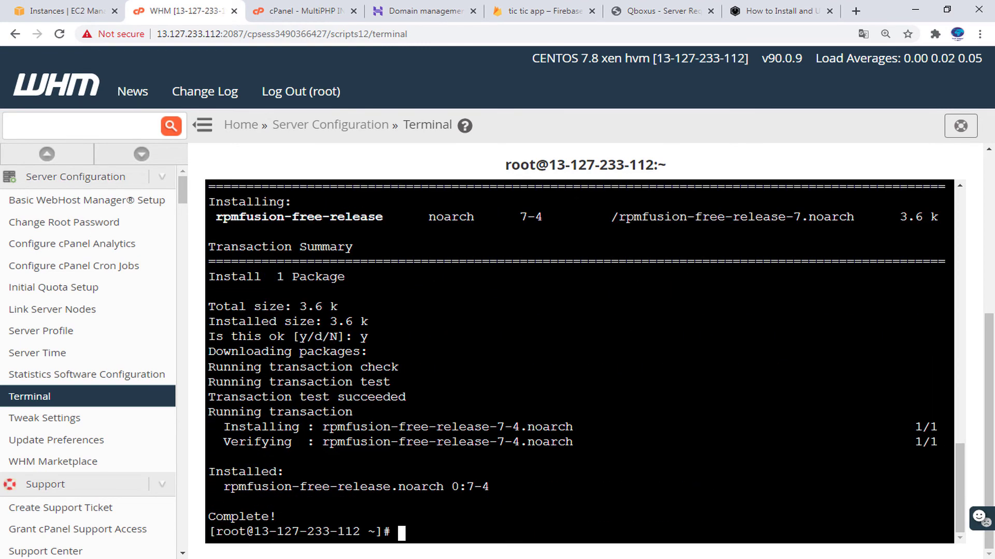
Copy 'sudo yum install ffmpeg ffmpeg-devel' from the guide, run it and confirm with y.
click(777, 11)
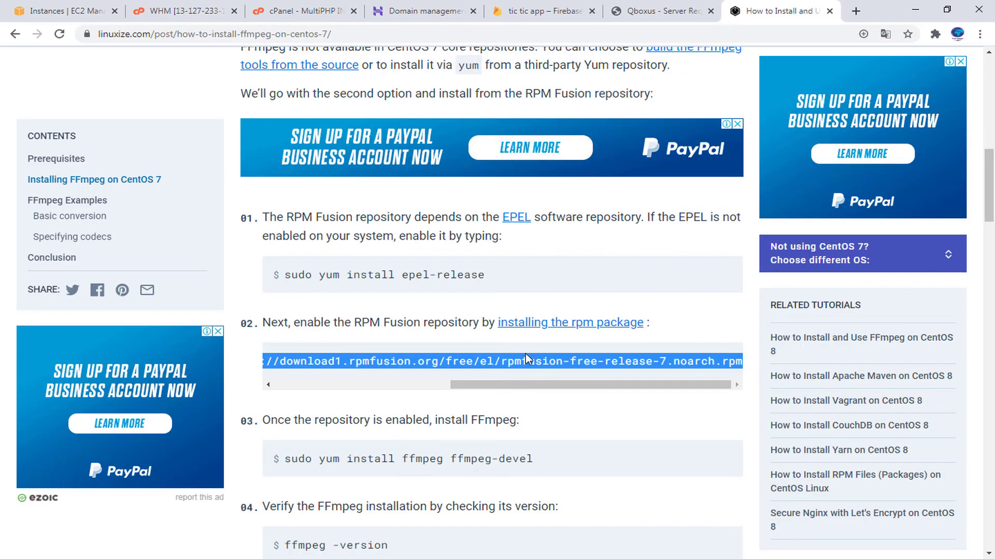
drag(285, 460, 534, 460)
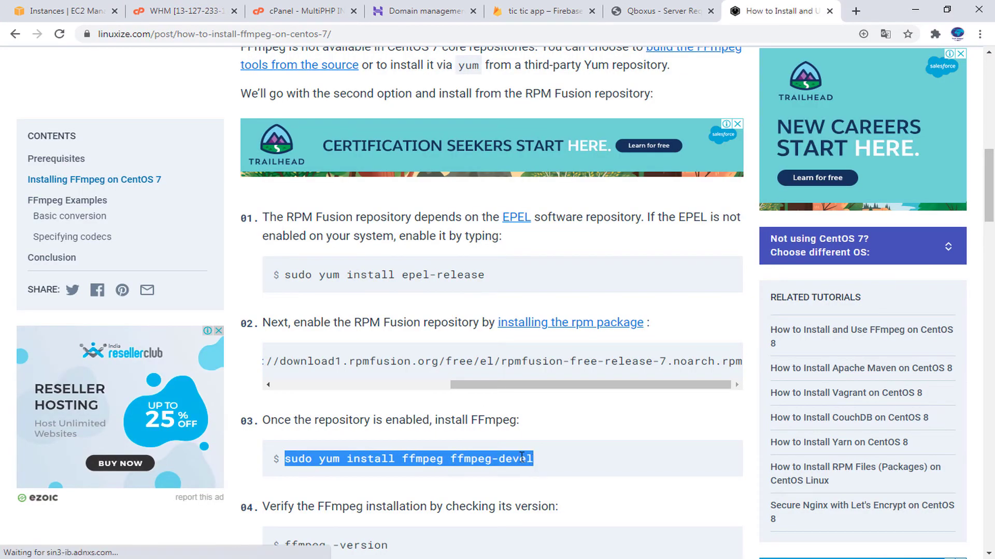
right_click(517, 456)
click(542, 466)
click(178, 11)
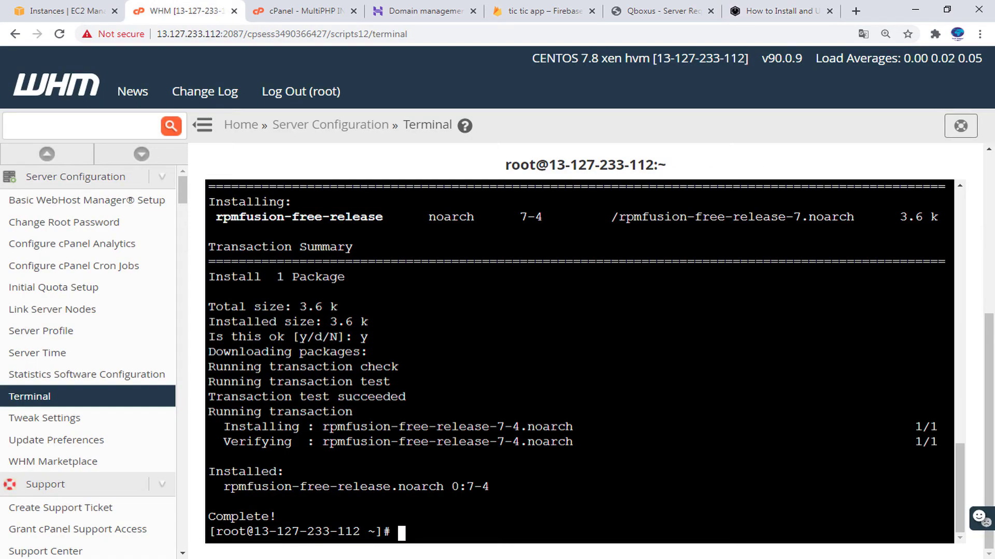
right_click(430, 536)
click(455, 424)
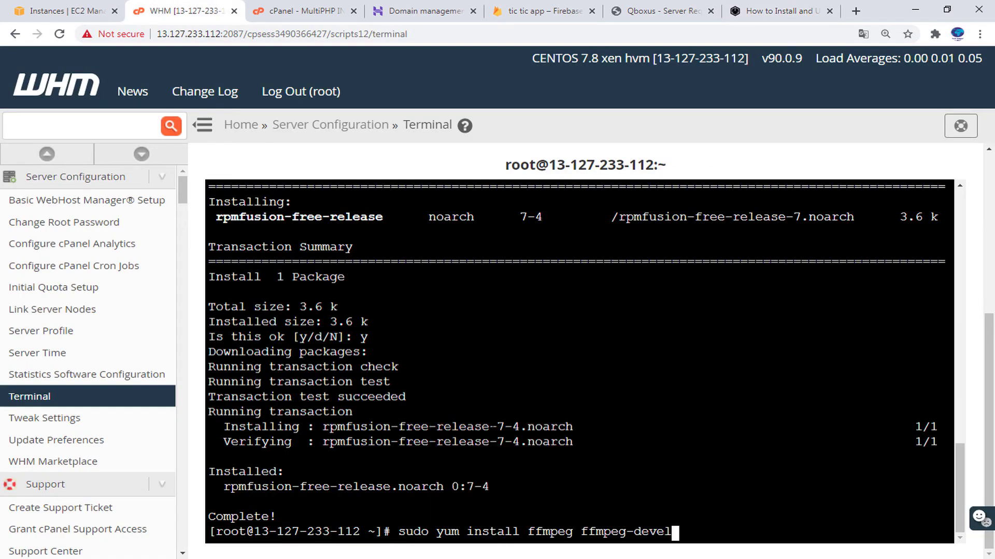
key(Return)
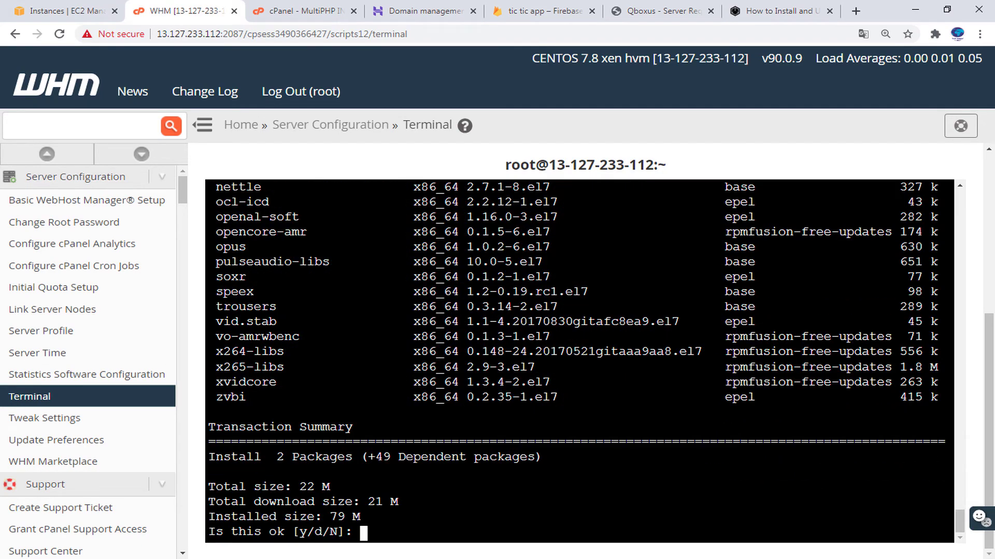
text(y)
key(Return)
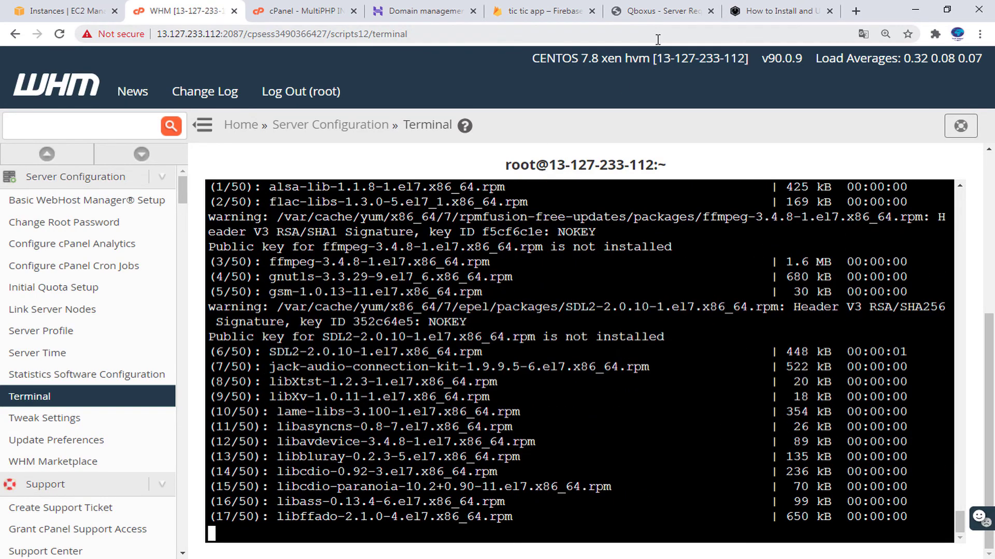
Copy the 'ffmpeg -version' check command from the Linuxize guide.
click(771, 7)
scroll(458, 453, down, 2)
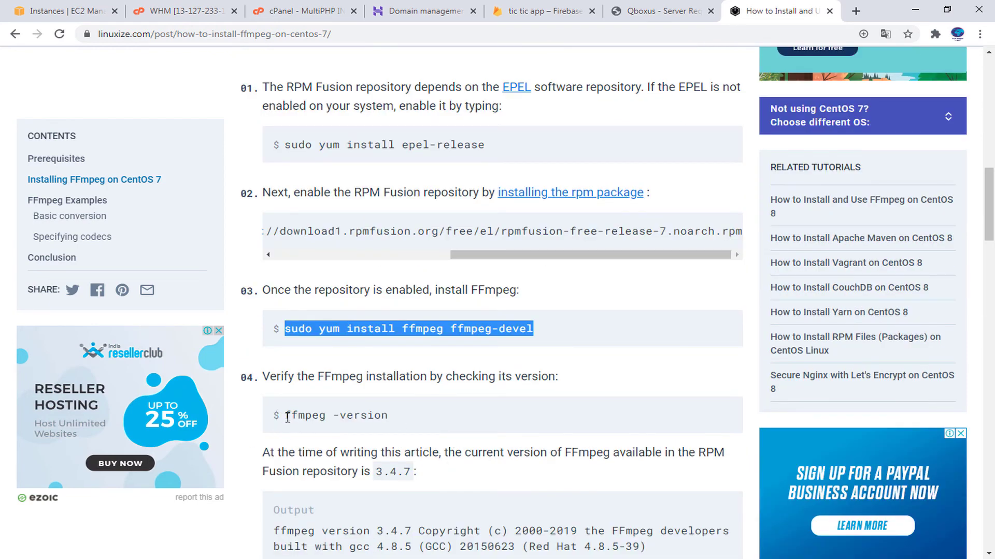
drag(288, 417, 388, 417)
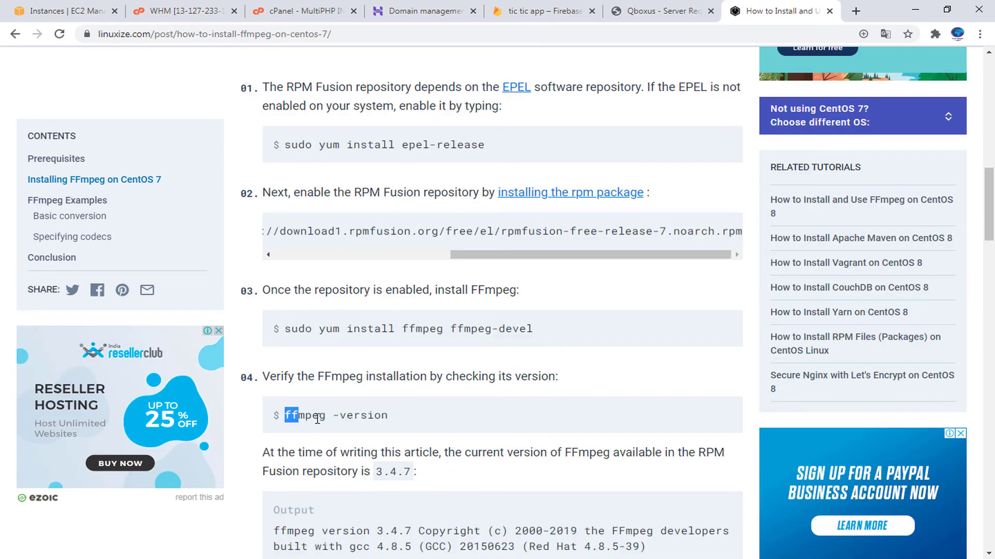
right_click(377, 416)
click(412, 429)
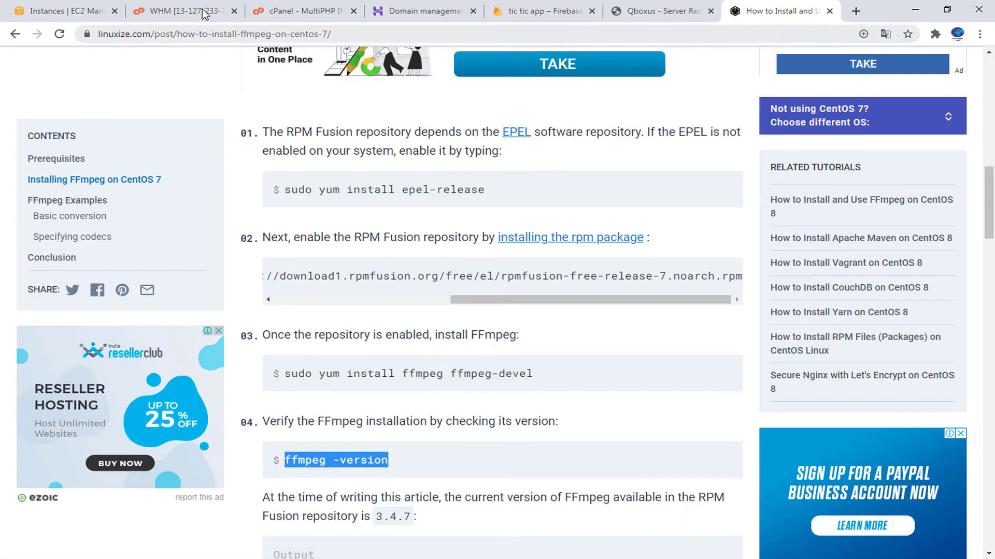
click(181, 11)
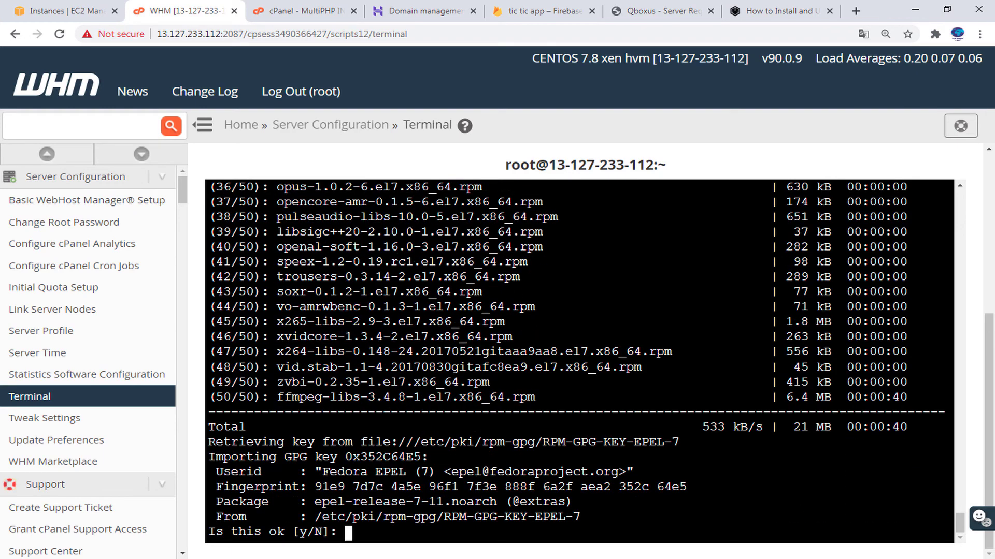
Accept the EPEL and RPM Fusion GPG key imports so the install completes.
text(y)
key(Return)
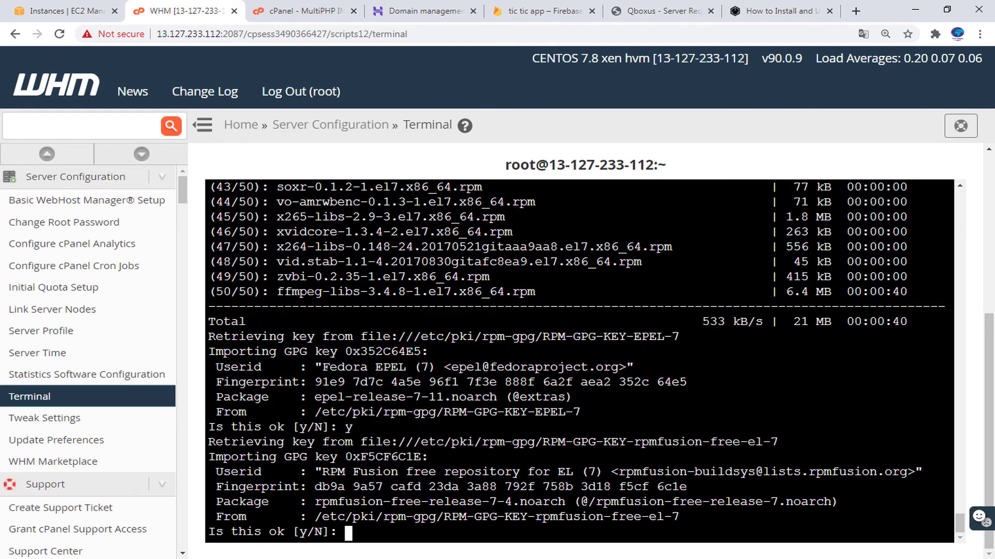
text(y)
key(Return)
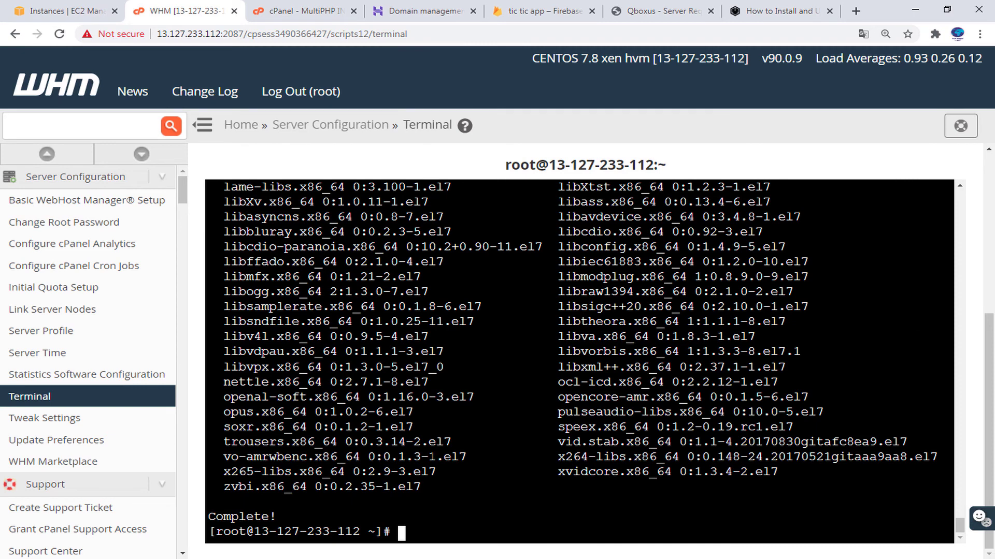
Paste and run 'ffmpeg -version' in the WHM terminal.
right_click(496, 332)
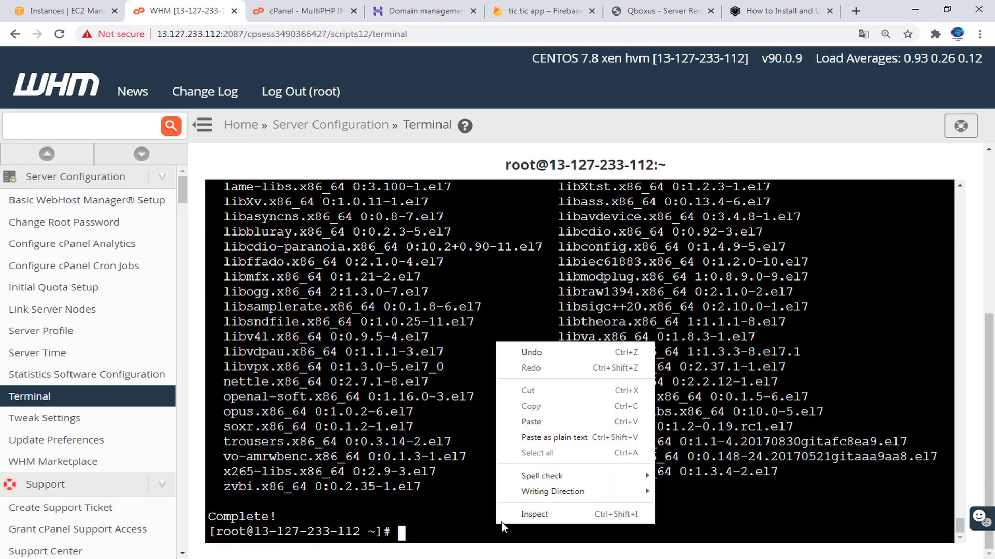
click(549, 426)
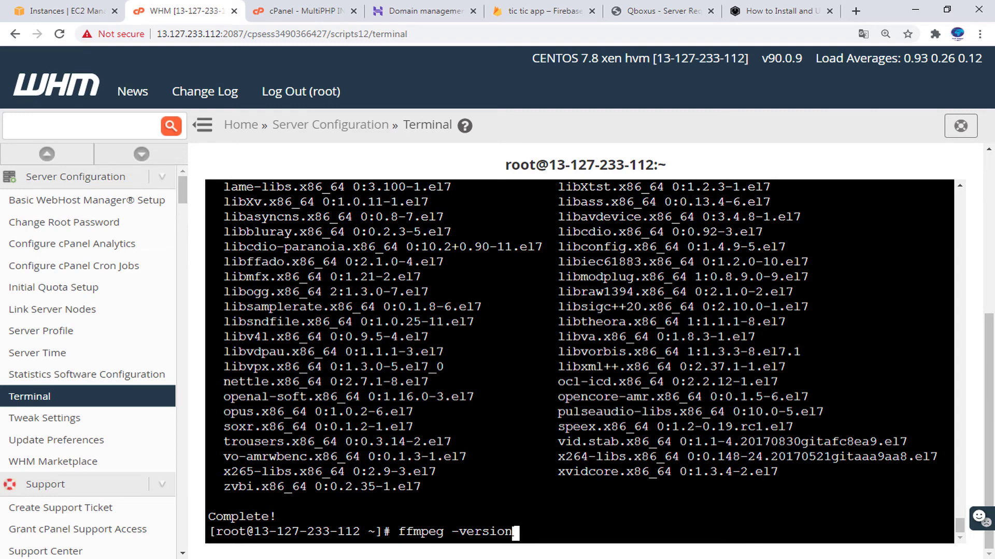
key(Return)
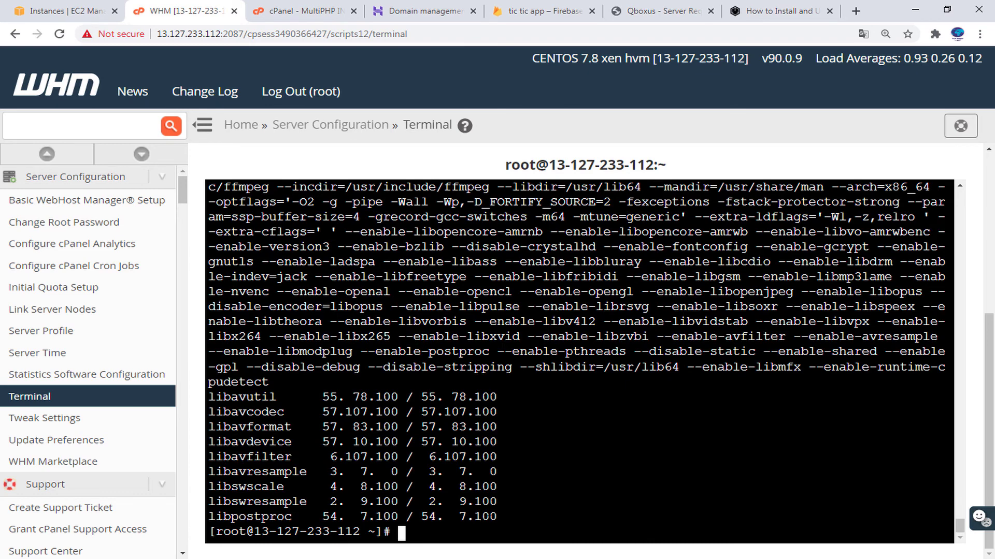
Review the FFmpeg 3.4.8 version and build configuration output, then view the guide's verification step.
scroll(579, 362, up, 2)
scroll(579, 362, up, 2)
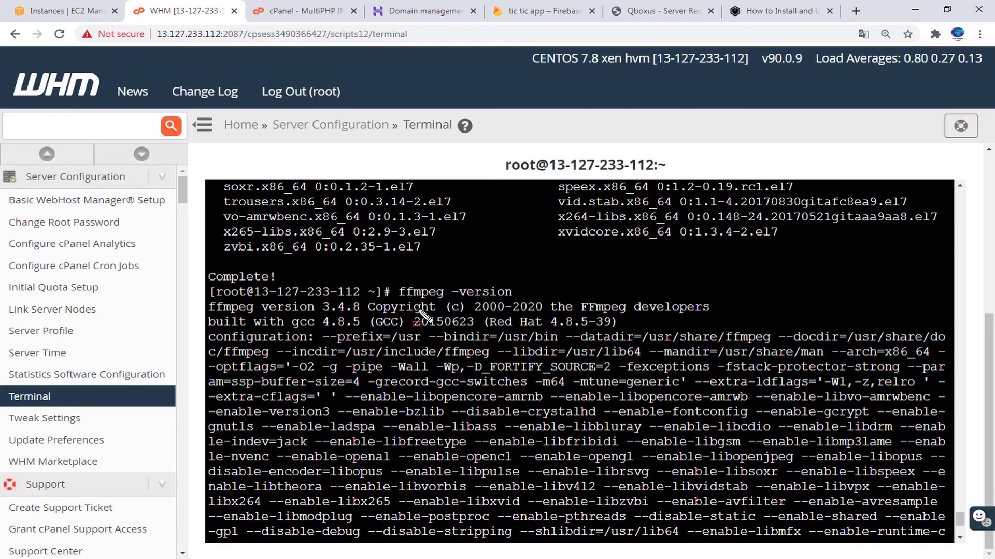
drag(206, 299, 361, 313)
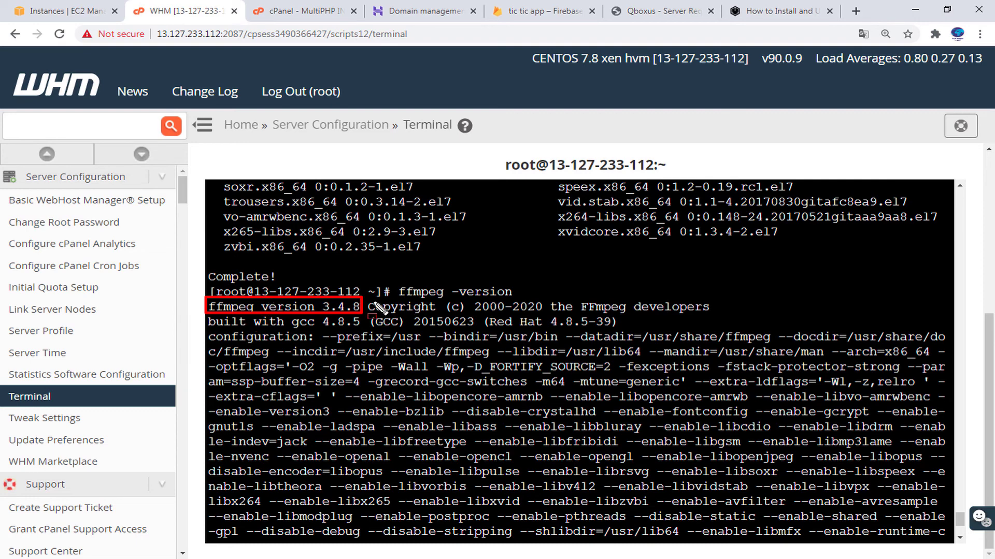
drag(370, 307, 498, 317)
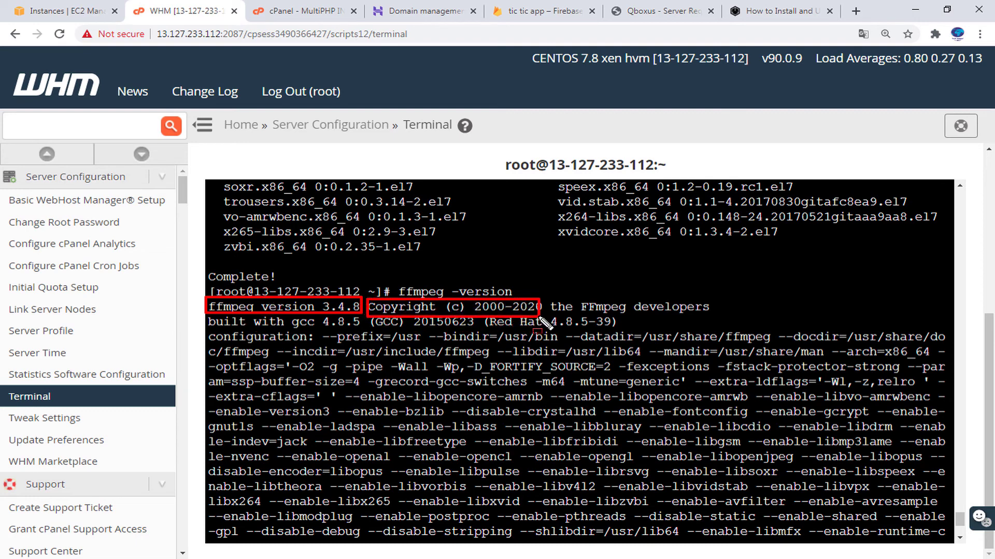
drag(535, 317, 737, 317)
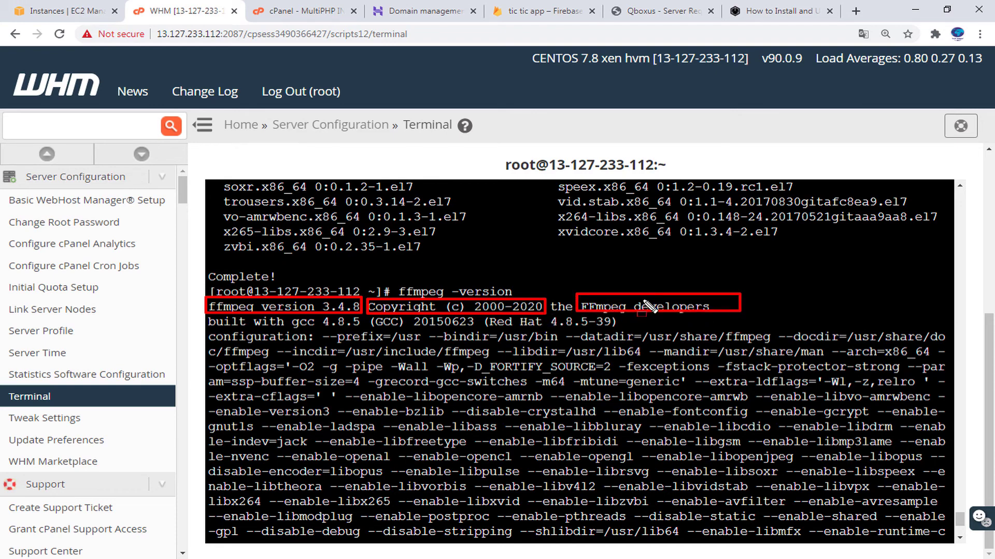
key(Escape)
scroll(579, 362, down, 4)
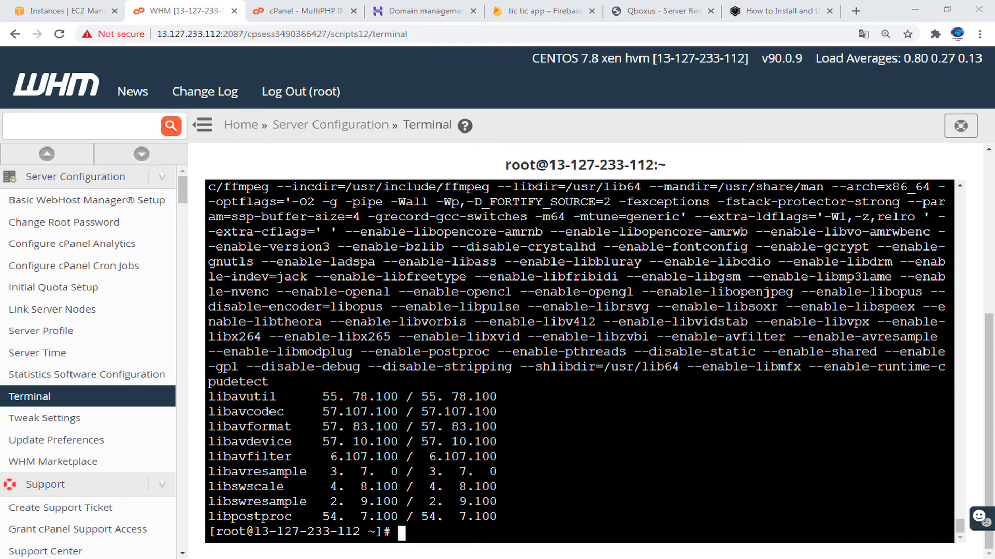
click(782, 6)
scroll(448, 417, down, 2)
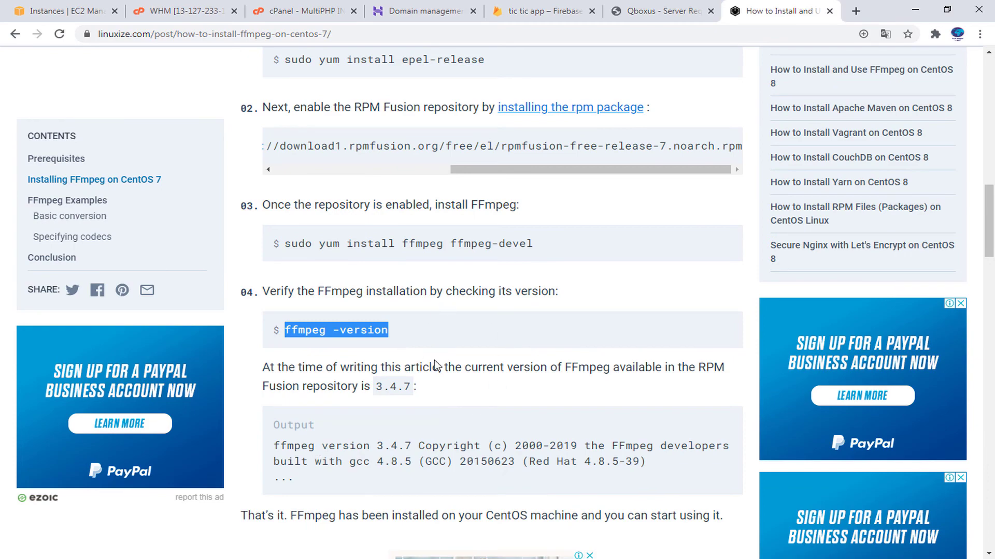
Run 'whereis ffmpeg' and highlight the result showing /usr/bin/ffmpeg, /usr/include/ffmpeg and /usr/share/ffmpeg.
click(157, 7)
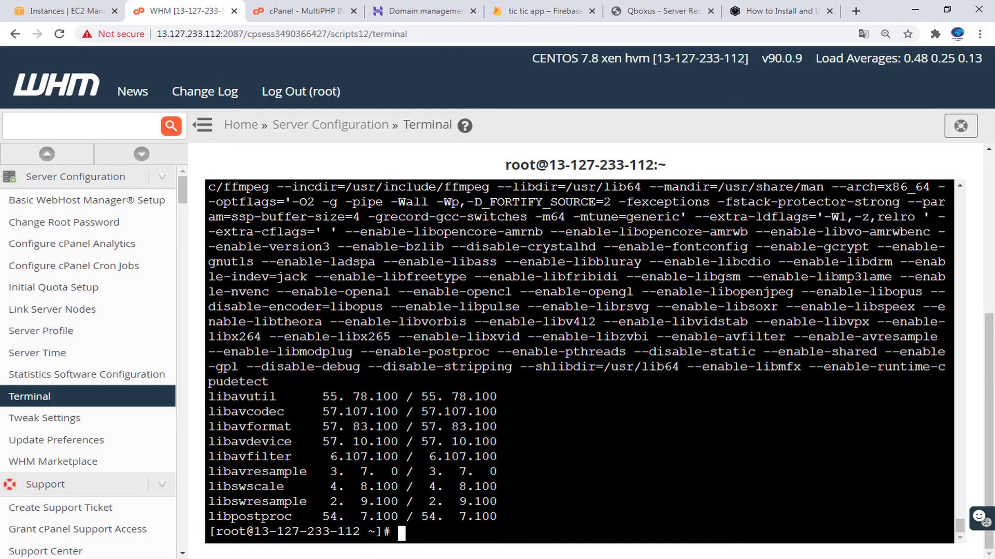
text(ffmpe)
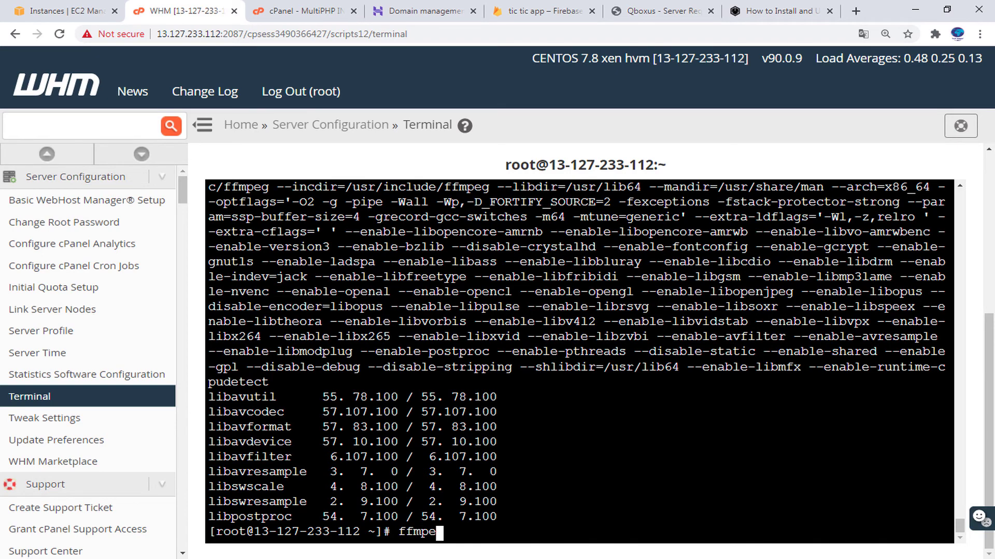
text(g)
key(BackSpace)
key(BackSpace)
key(BackSpace)
key(BackSpace)
key(BackSpace)
text(whereis )
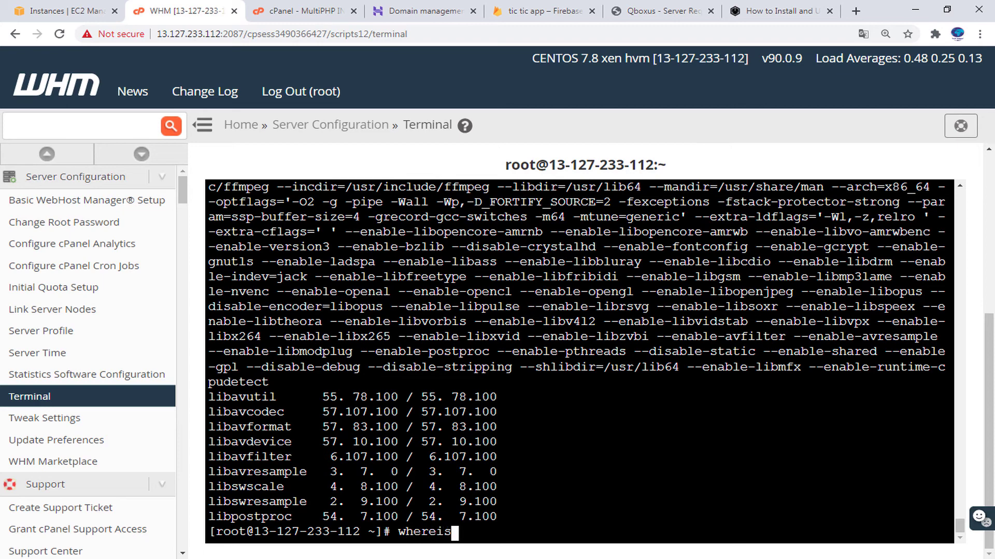
text(ffma)
key(BackSpace)
key(BackSpace)
key(BackSpace)
key(BackSpace)
text(ffmpeg)
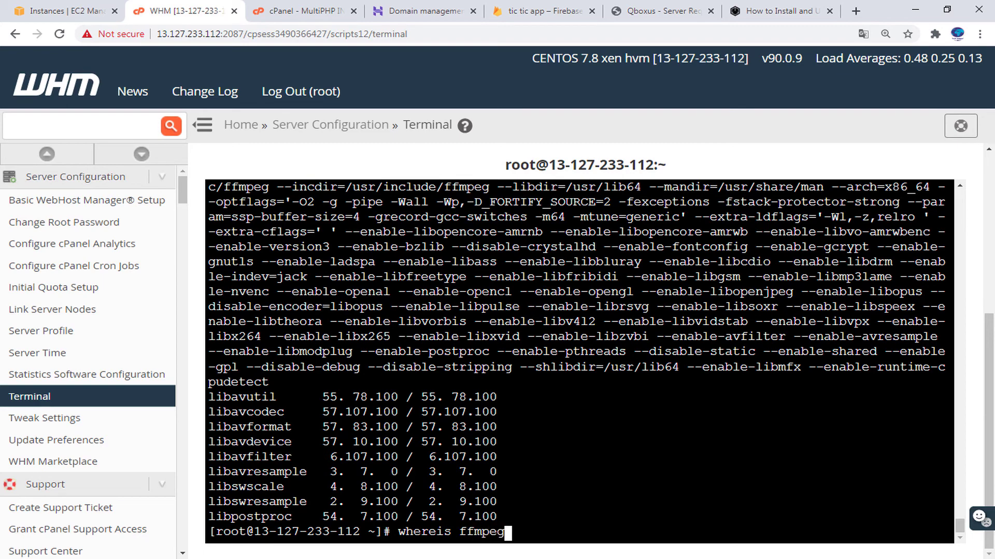
key(Return)
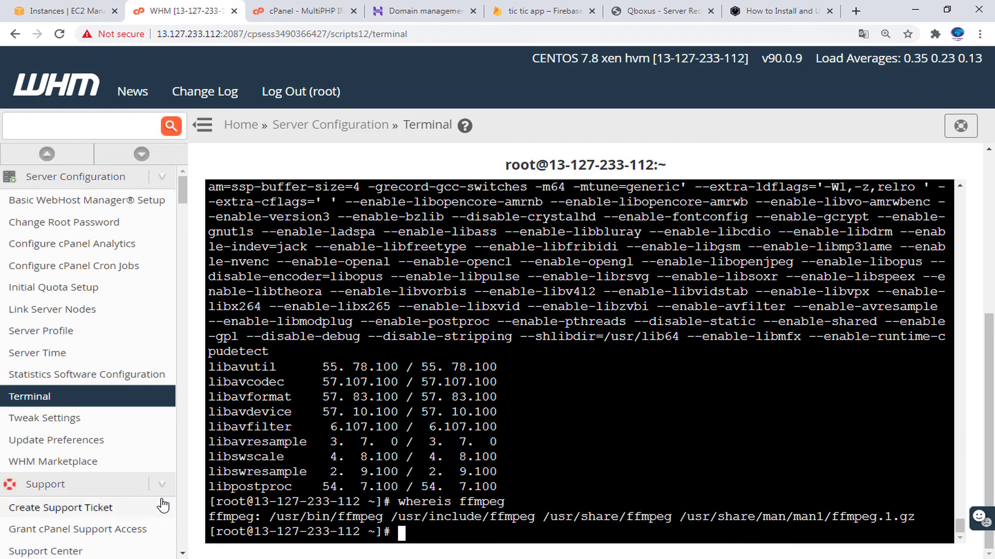
drag(211, 516, 914, 517)
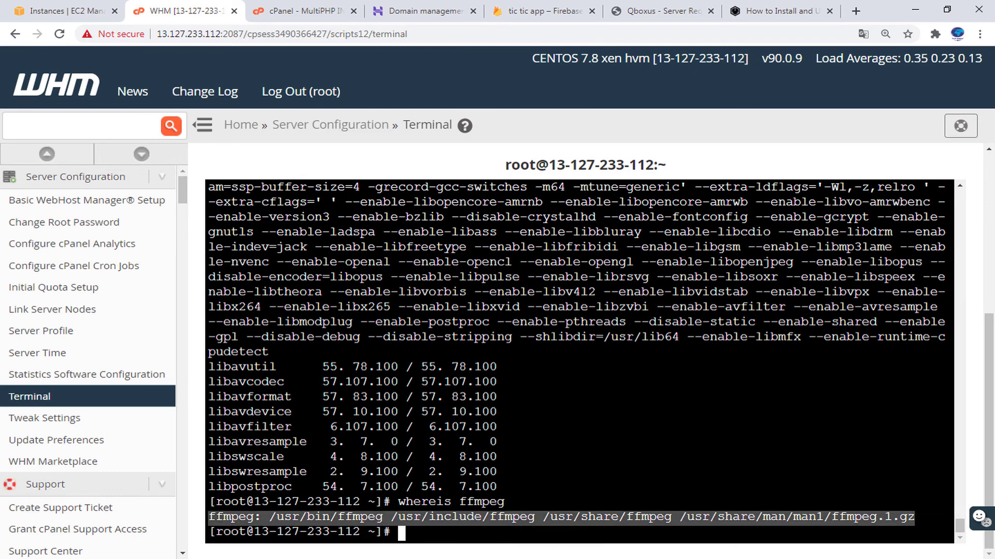
click(915, 517)
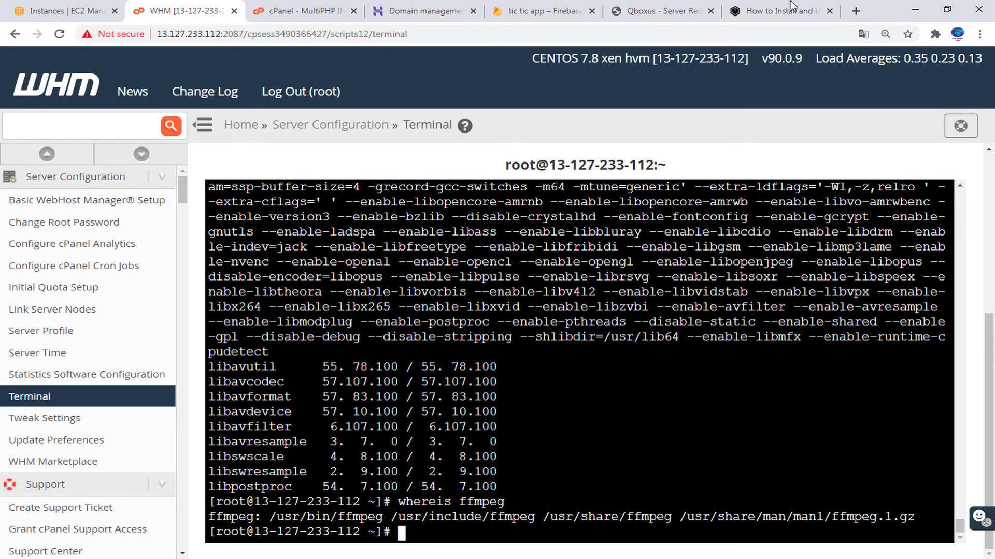
Reload the Qboxus Server Requirements check so ffmpeg Version reads 3.4.8.
click(777, 11)
click(663, 11)
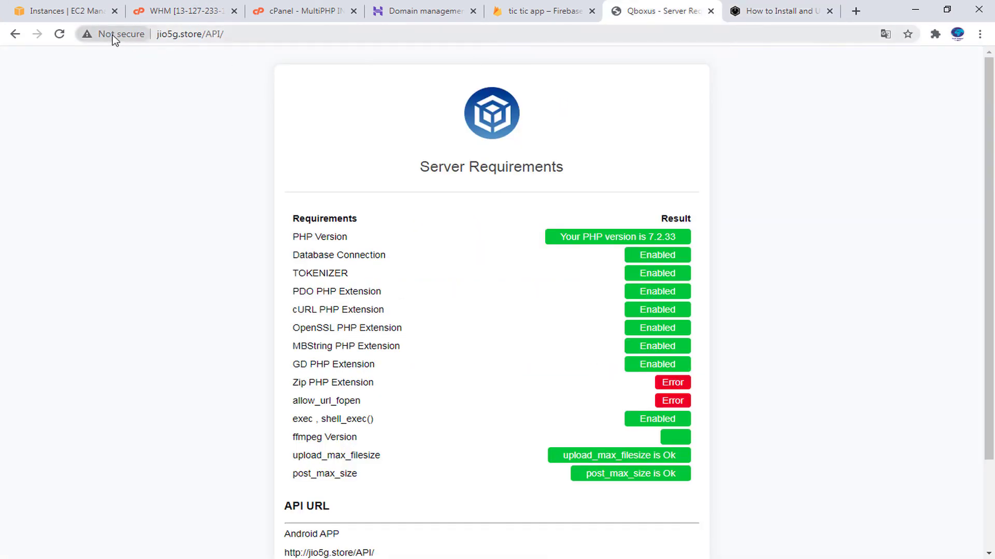
click(59, 33)
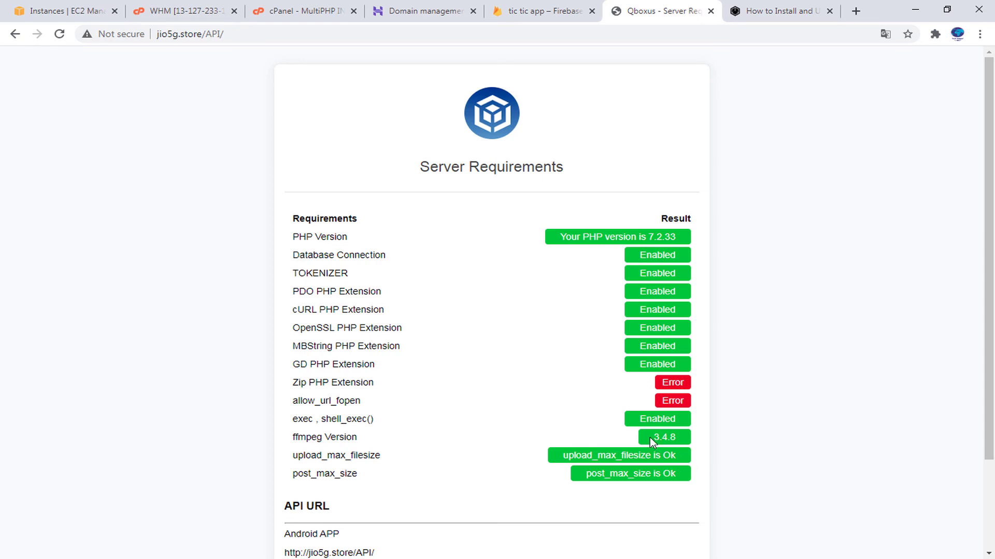
drag(627, 431, 698, 444)
drag(646, 373, 709, 410)
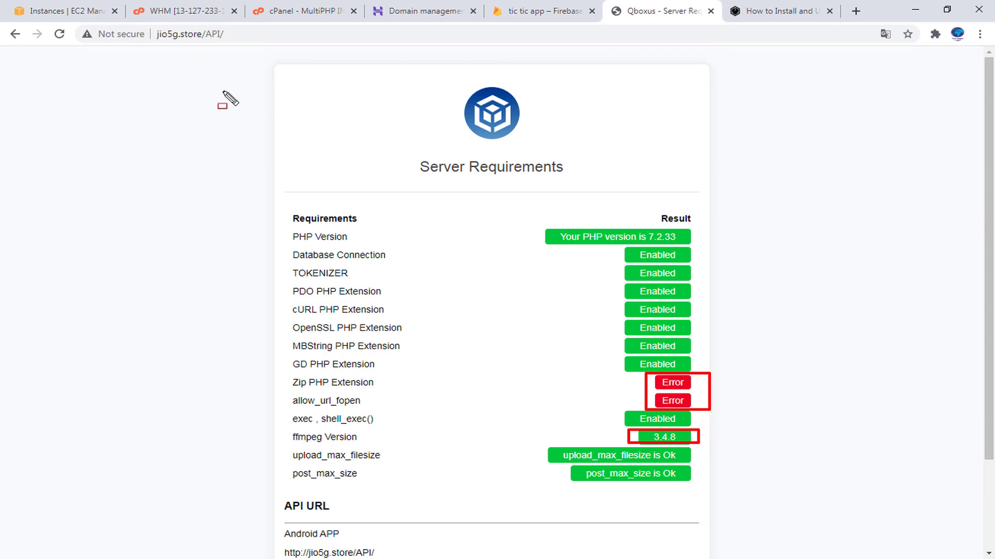
Change the address from the API/ path to jio5g.store/portal to reach the admin login.
key(Escape)
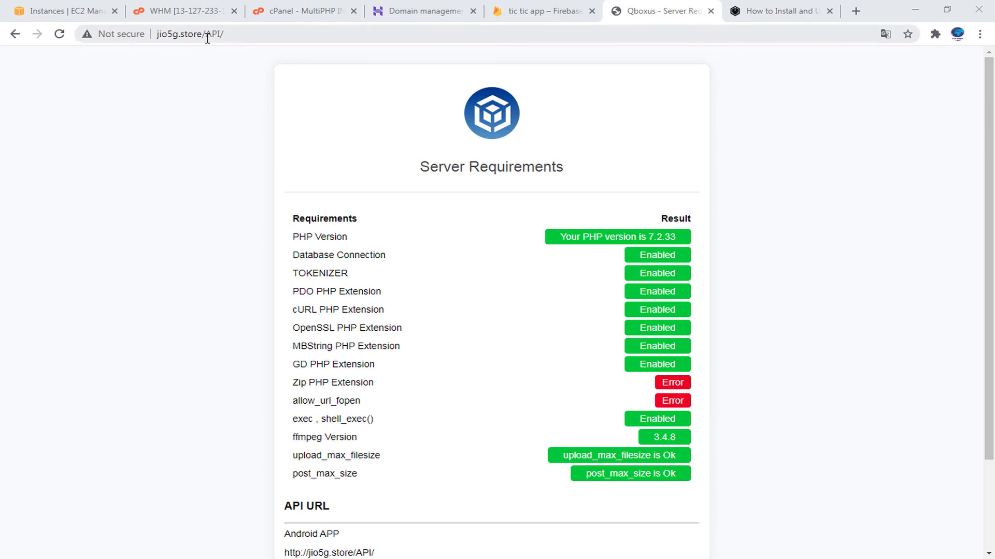
drag(207, 38, 260, 38)
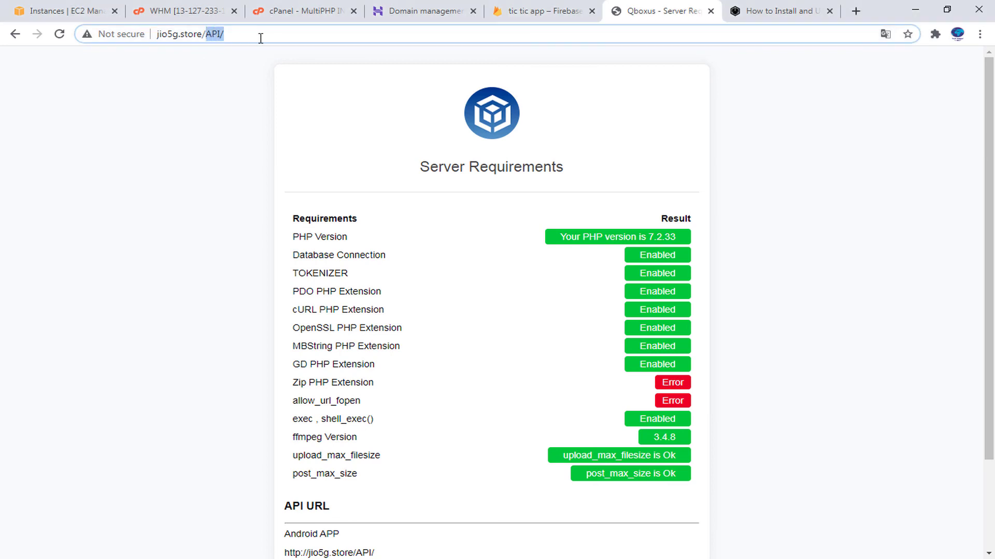
key(BackSpace)
key(Return)
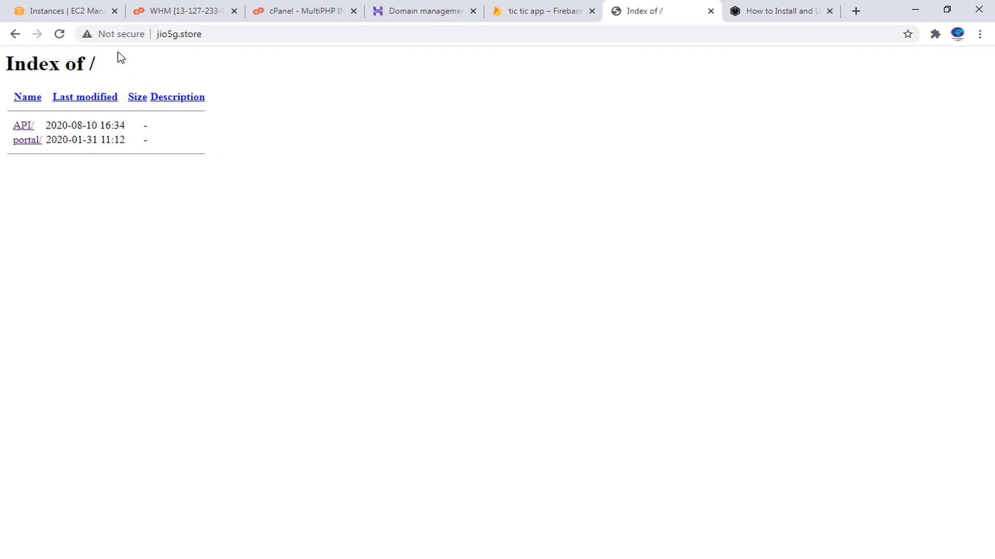
click(238, 34)
click(263, 33)
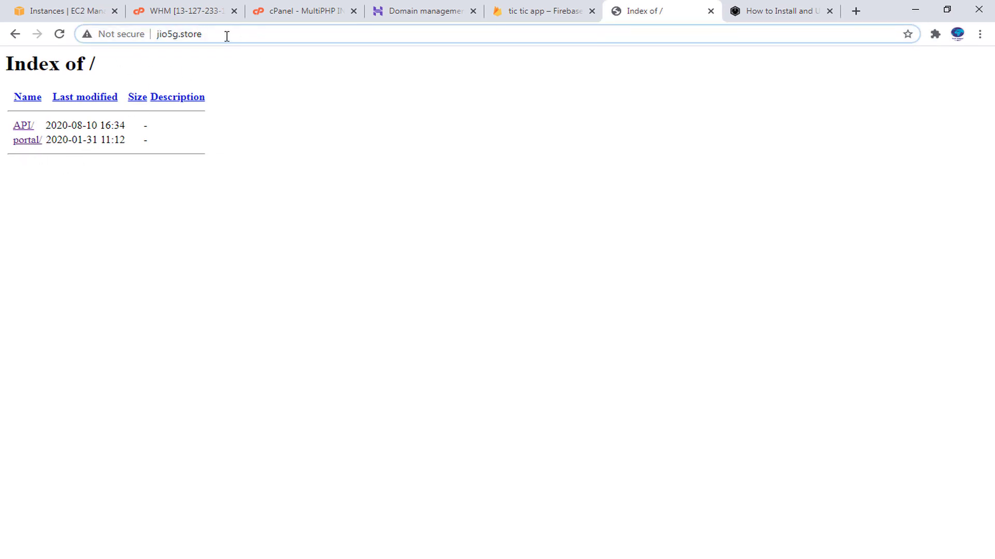
text(/por)
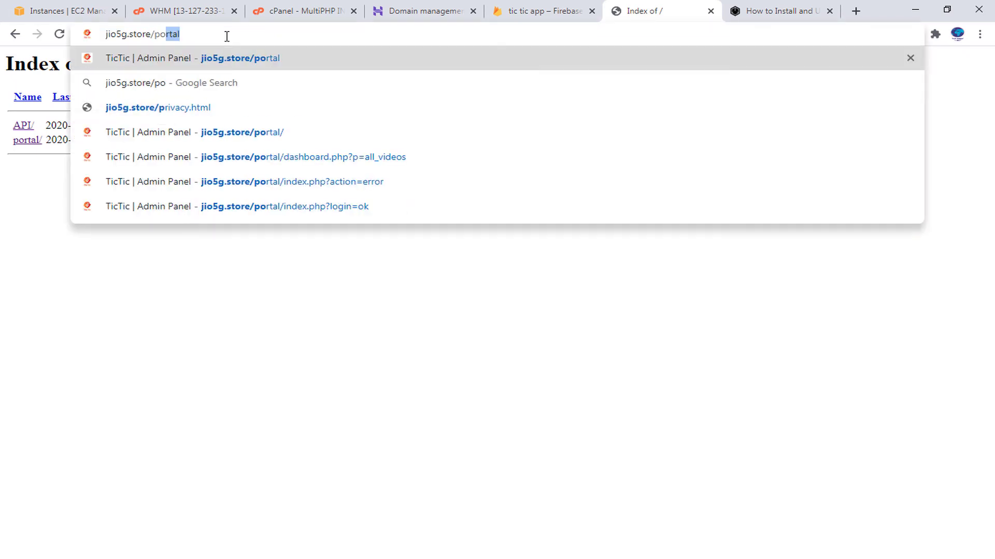
text(t)
key(Return)
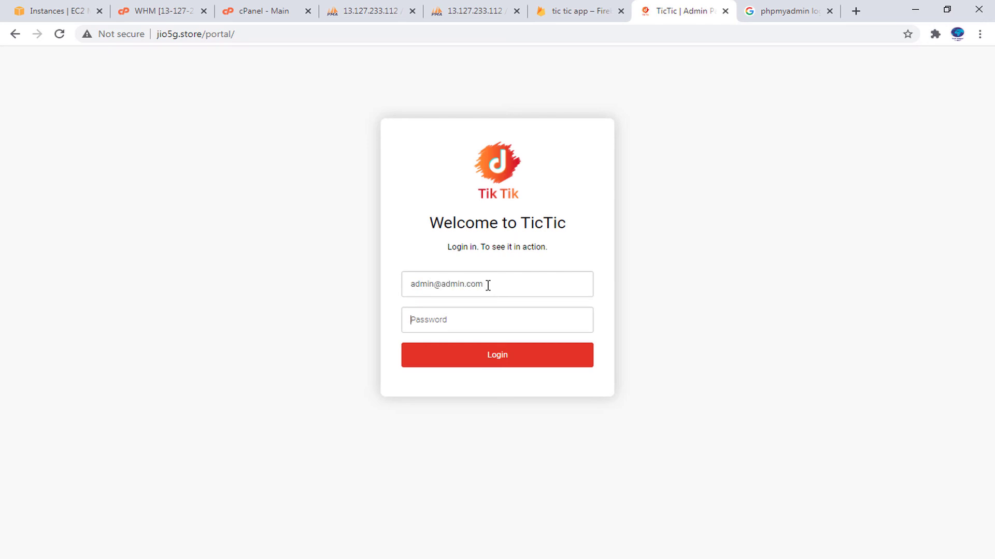
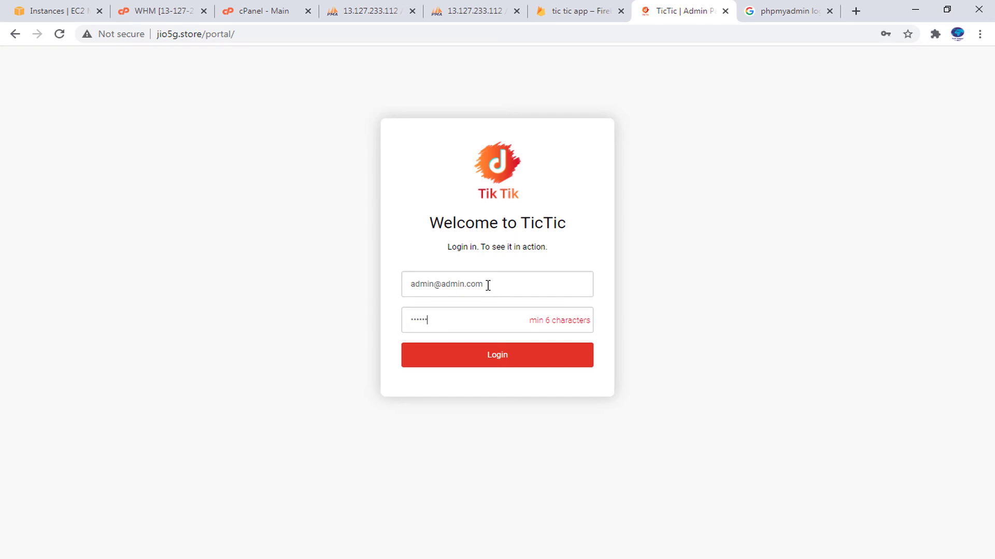
Enter the admin password in the Password field and log in to the TicTic admin portal.
click(500, 356)
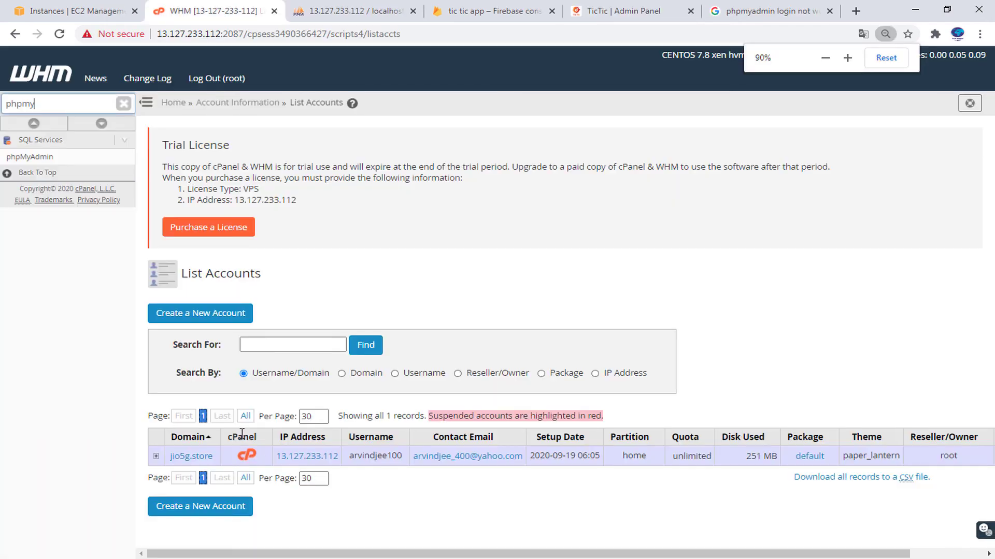
From cPanel, open phpMyAdmin's Import page for the arvindje_tictic database.
click(246, 462)
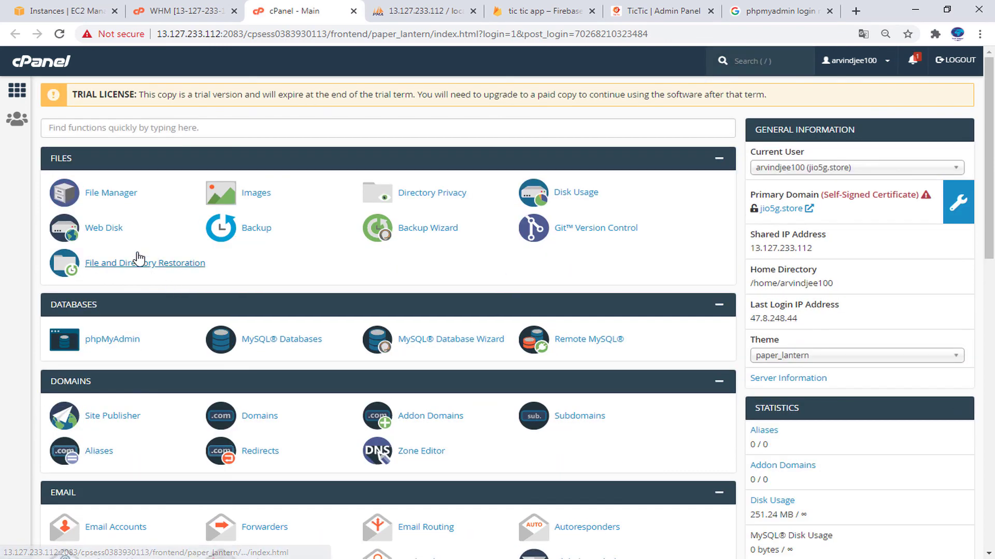
click(111, 343)
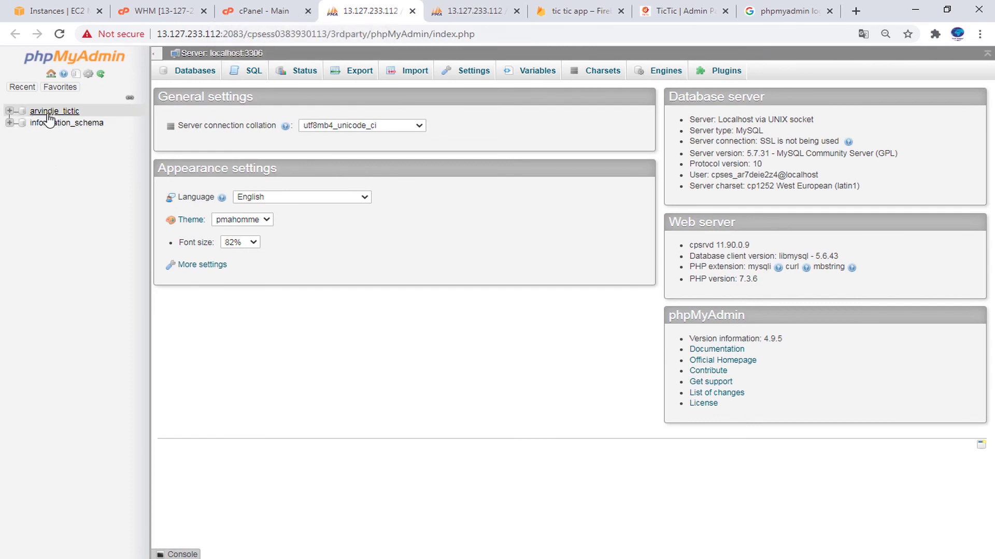
click(61, 111)
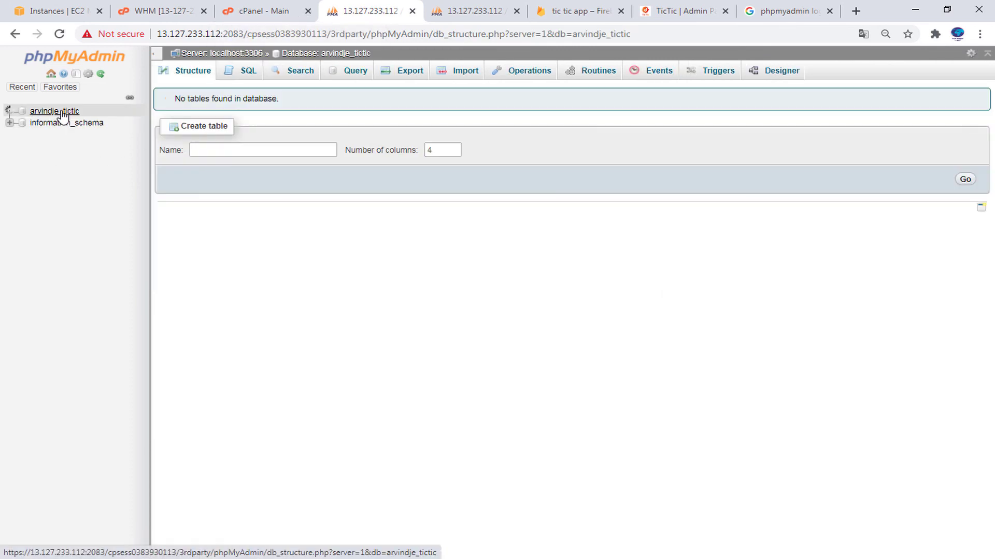
click(465, 73)
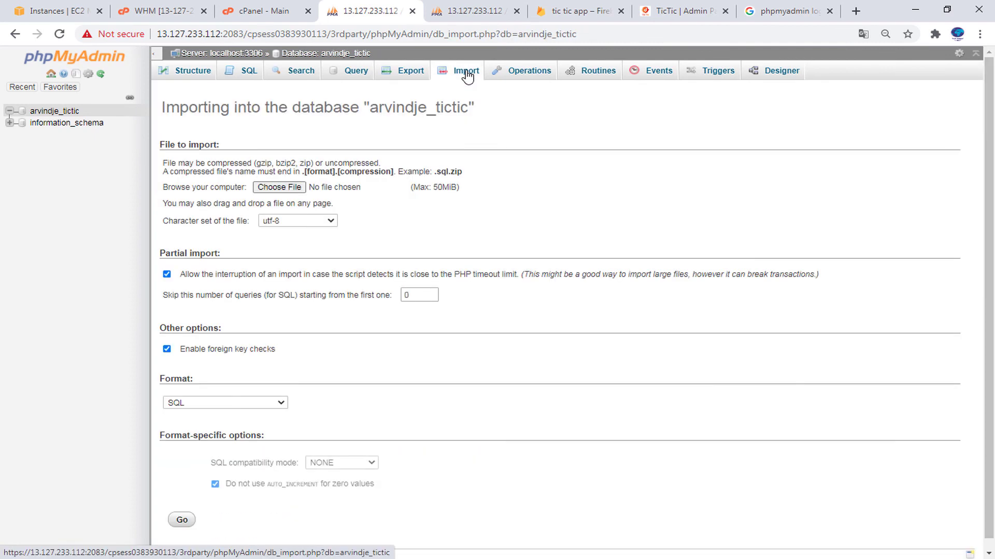
Import tictic.sql from Desktop > New folder > PHP API > Database into the database.
click(275, 189)
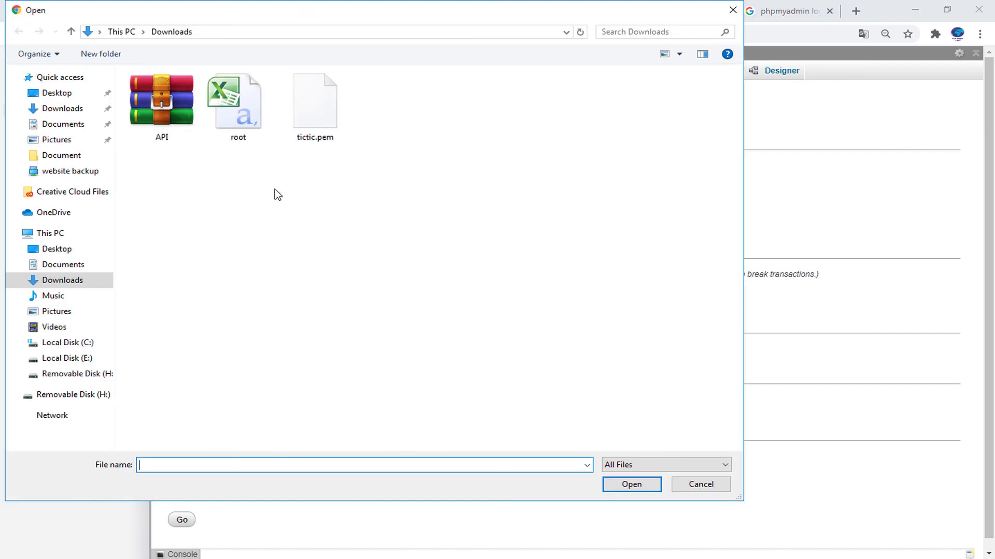
click(57, 93)
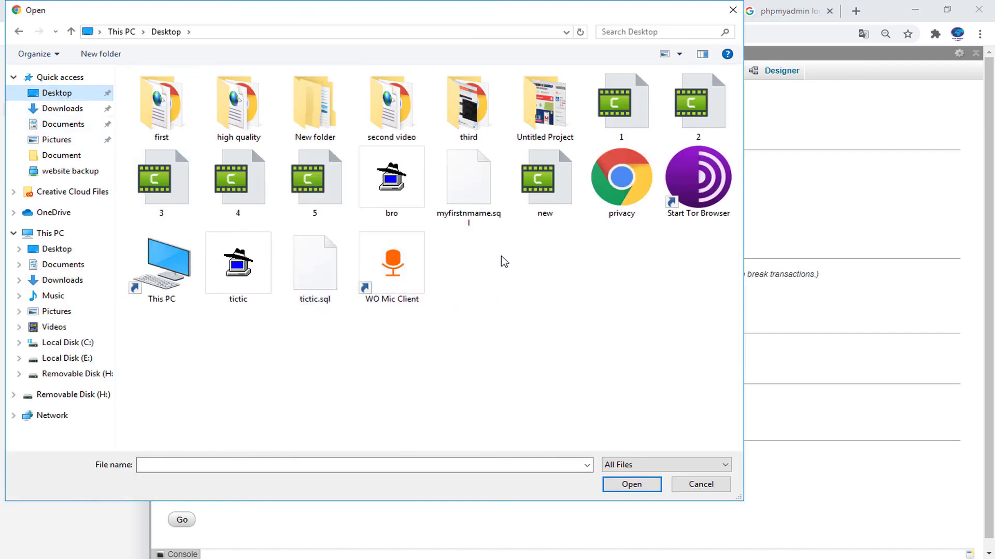
double_click(313, 106)
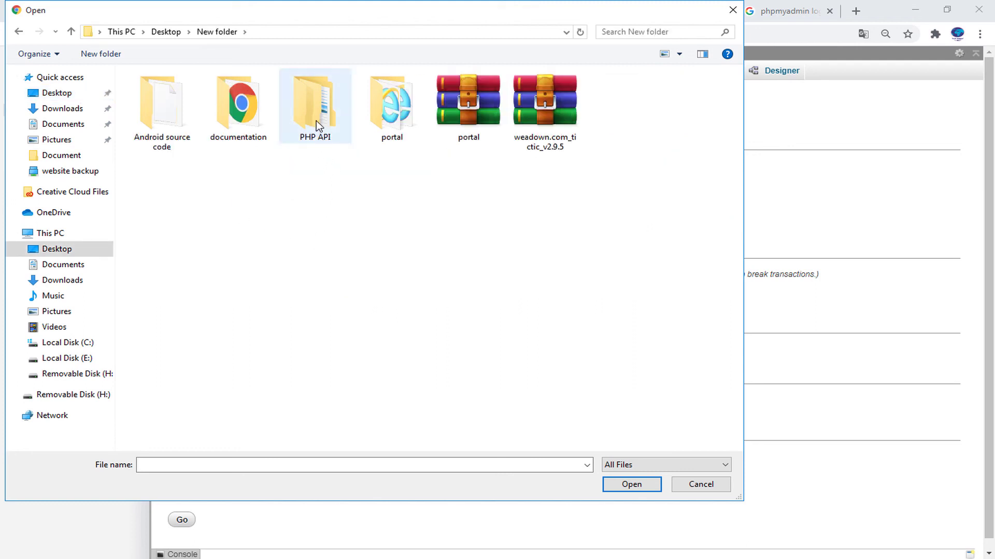
double_click(316, 120)
double_click(166, 96)
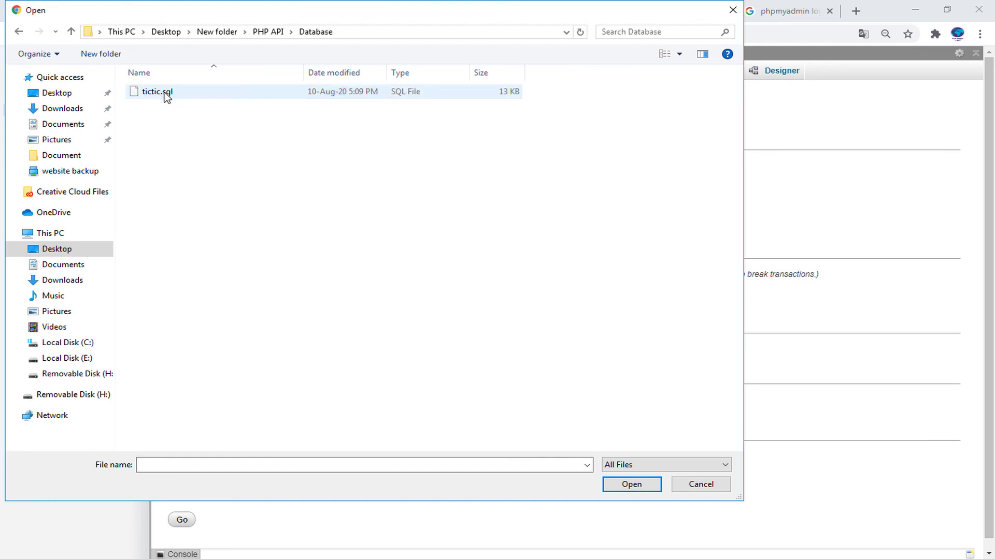
click(153, 95)
double_click(153, 94)
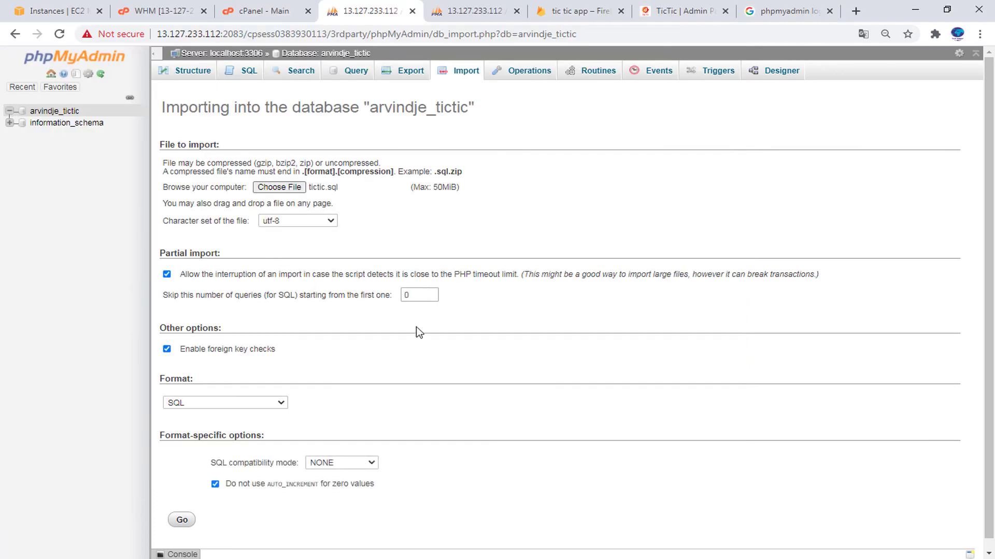
scroll(410, 334, down, 1)
click(183, 512)
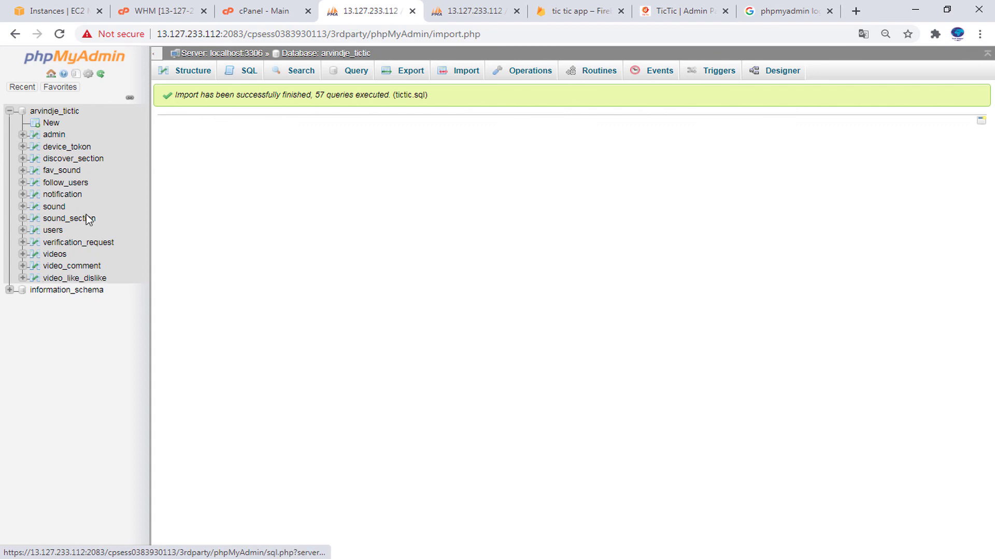
Reload the TicTic Admin Portal login page and sign in with the admin email and password.
click(689, 7)
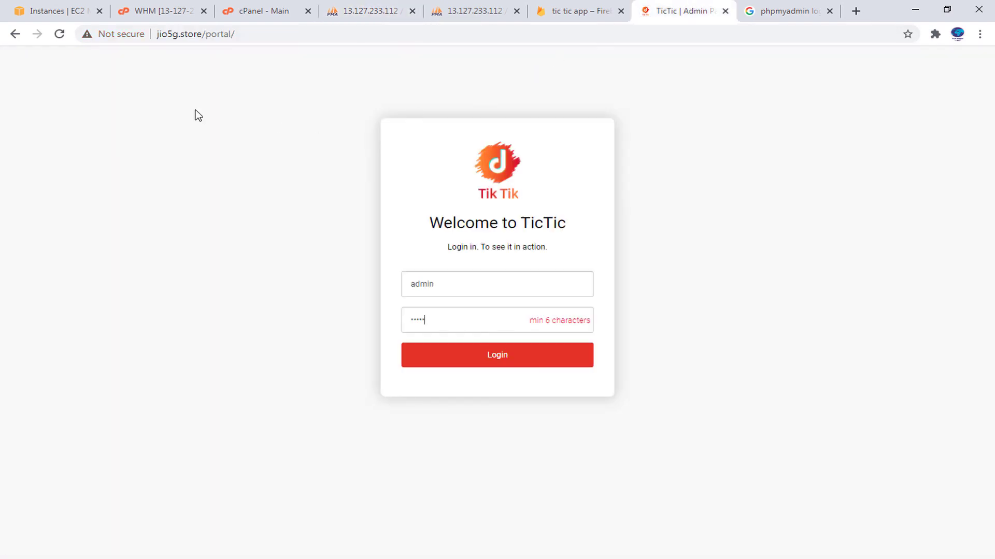
click(59, 35)
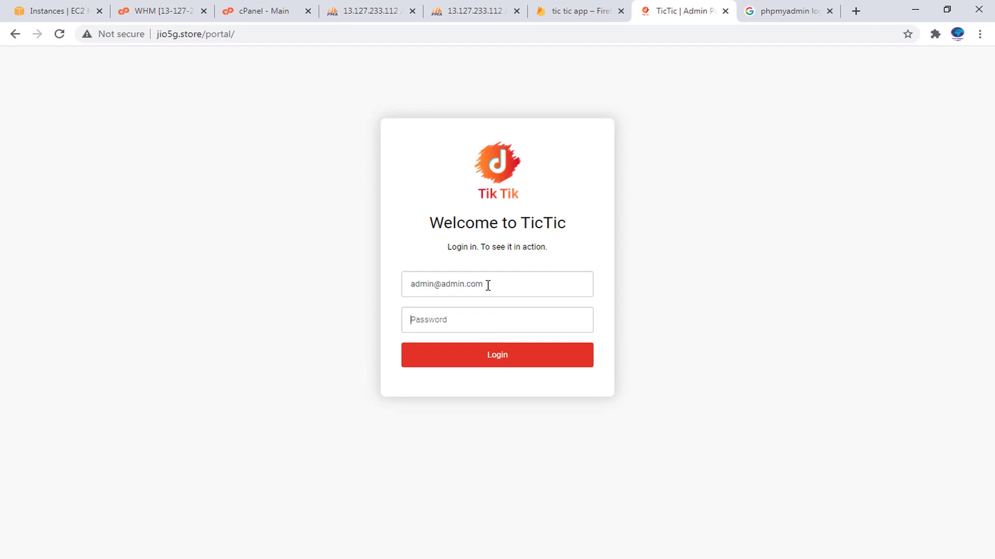
key(BackSpace)
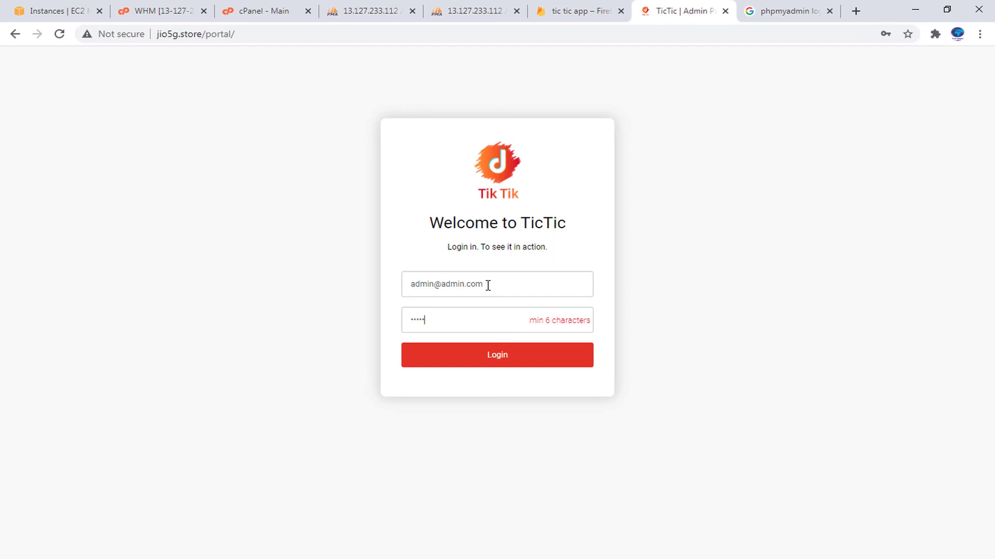
click(501, 356)
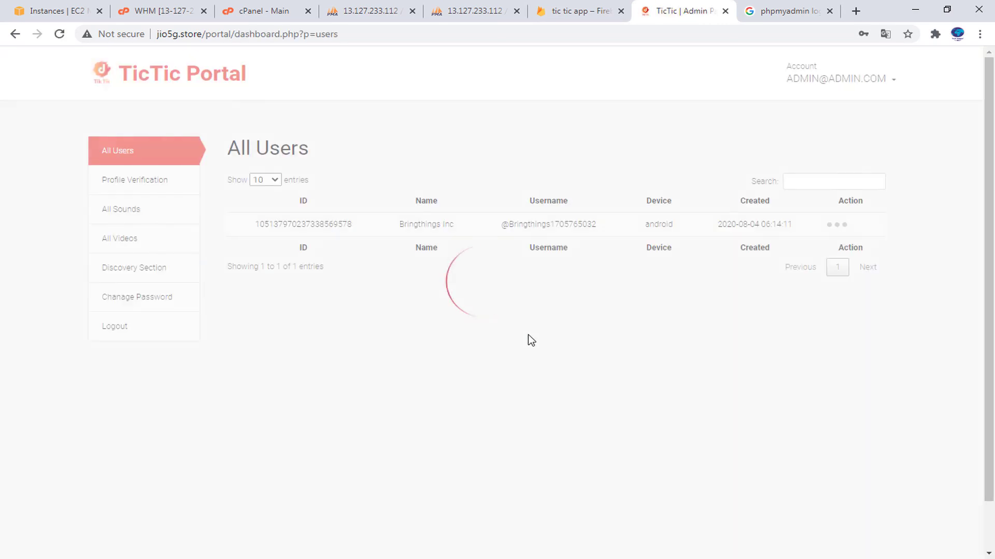
Dismiss the browser password warning and open the android user's Action menu showing Block.
click(616, 206)
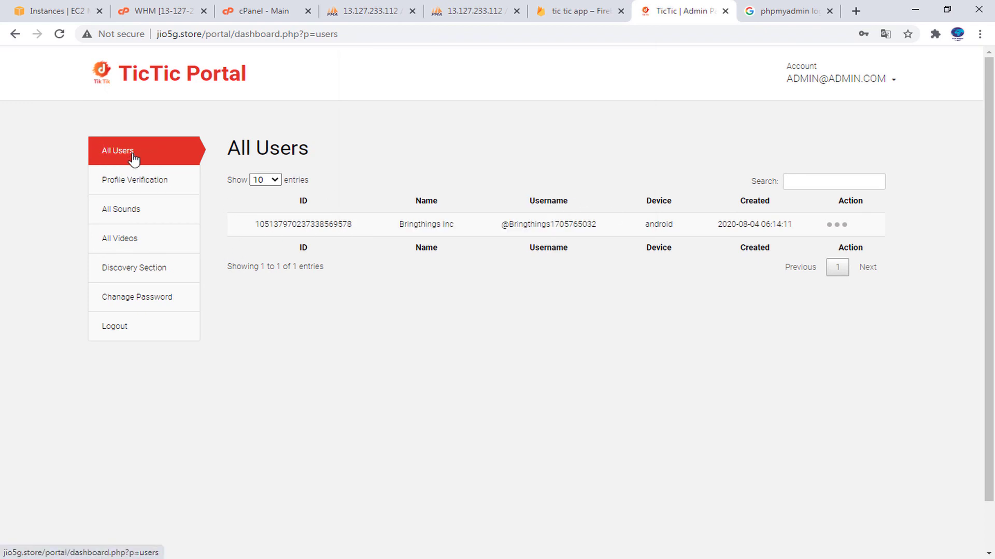
drag(79, 135, 164, 161)
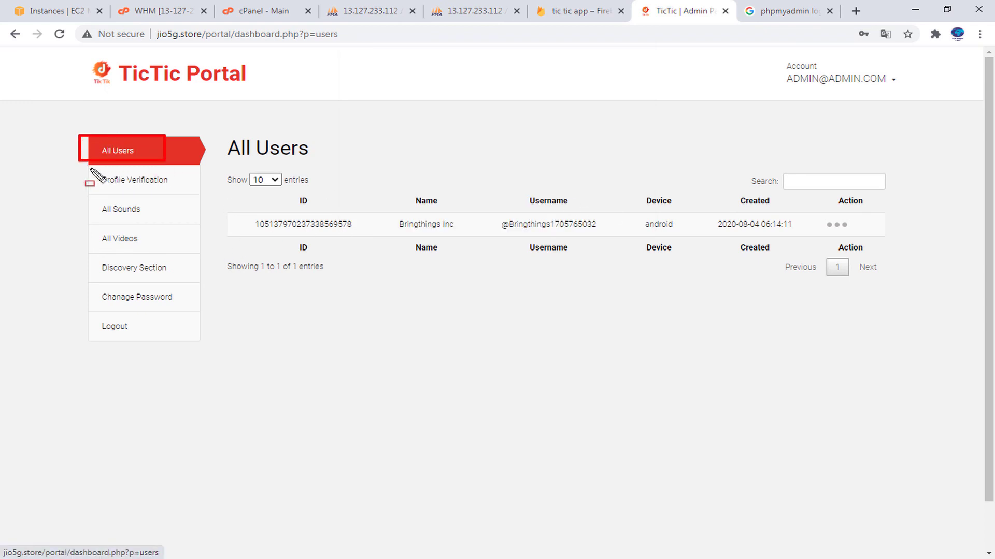
drag(90, 168, 200, 193)
drag(88, 200, 176, 217)
drag(81, 225, 176, 245)
drag(136, 265, 189, 277)
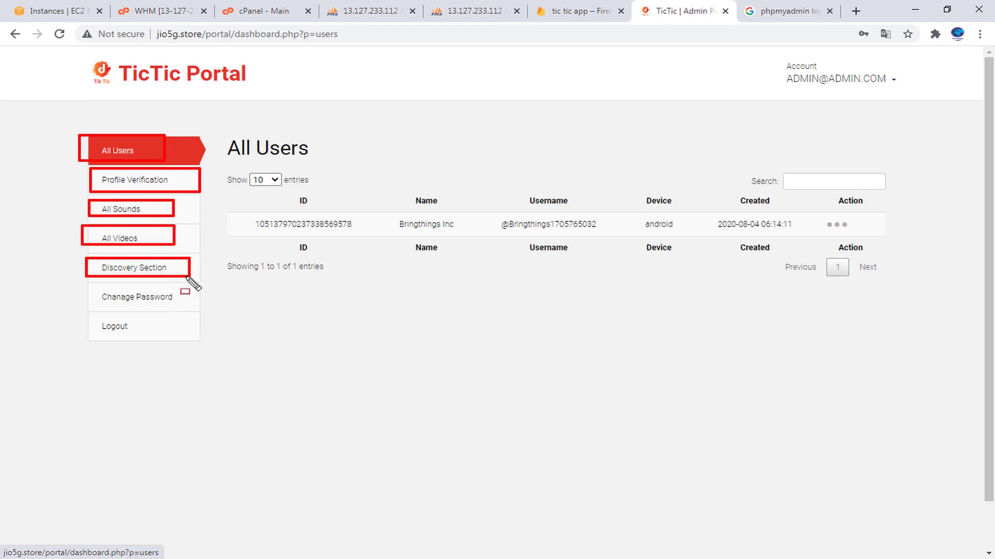
drag(89, 287, 188, 305)
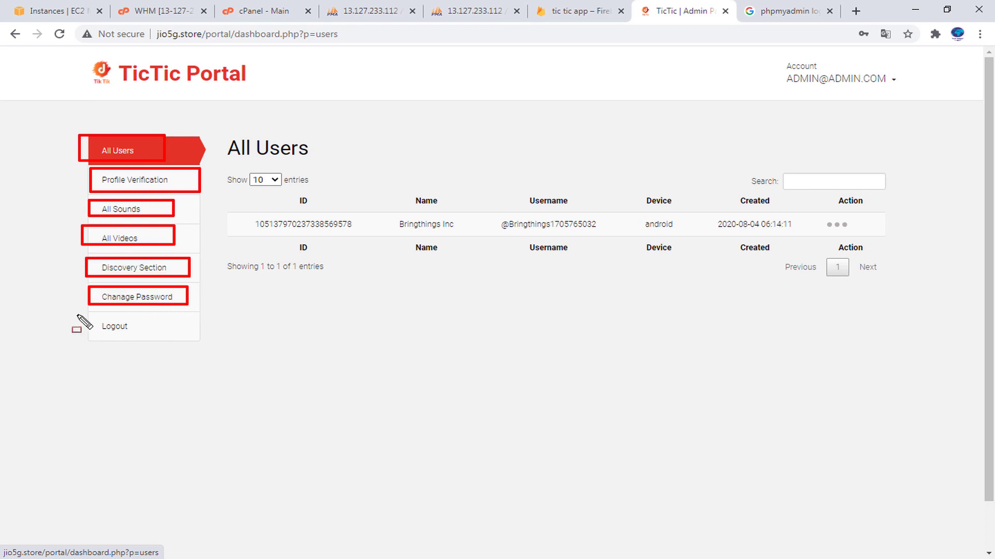
drag(78, 315, 158, 341)
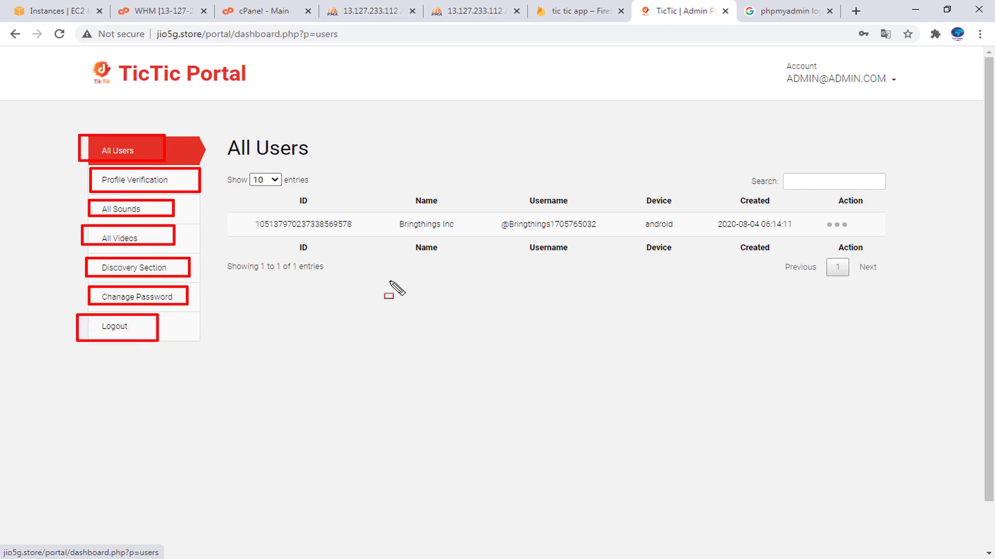
key(Escape)
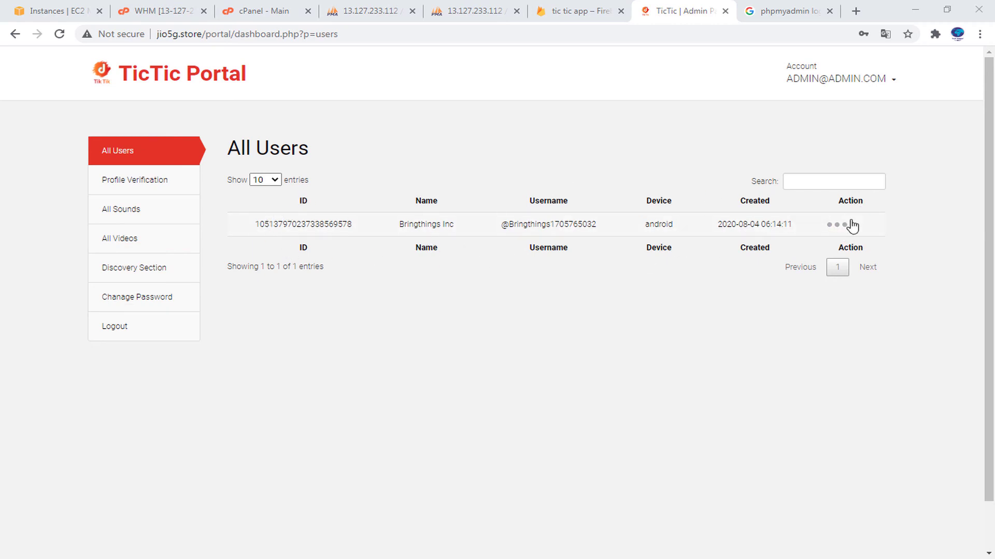
mouse_move(876, 189)
mouse_down()
mouse_move(821, 216)
mouse_move(876, 236)
mouse_up()
click(842, 228)
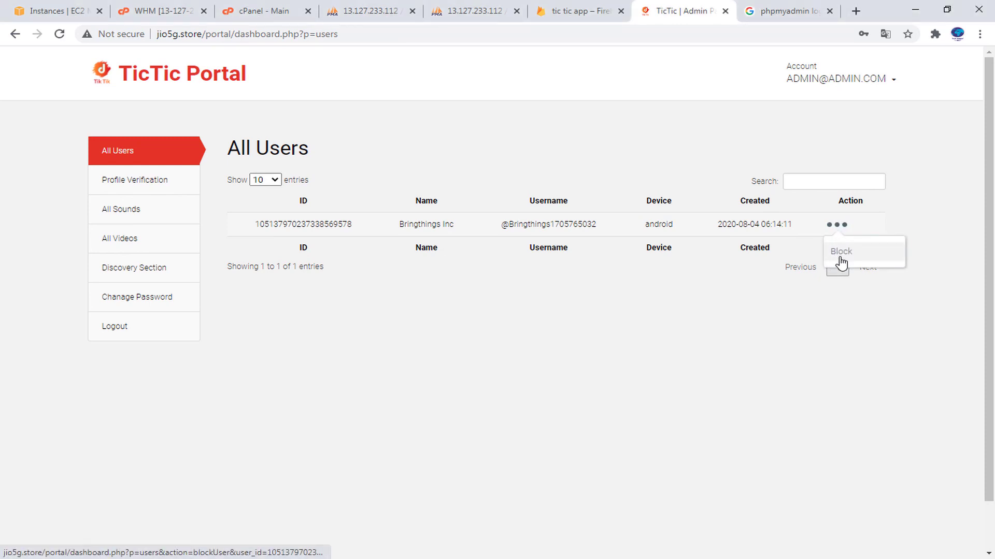
Change the admin password by filling the old, new and re-typed password fields and updating.
click(148, 302)
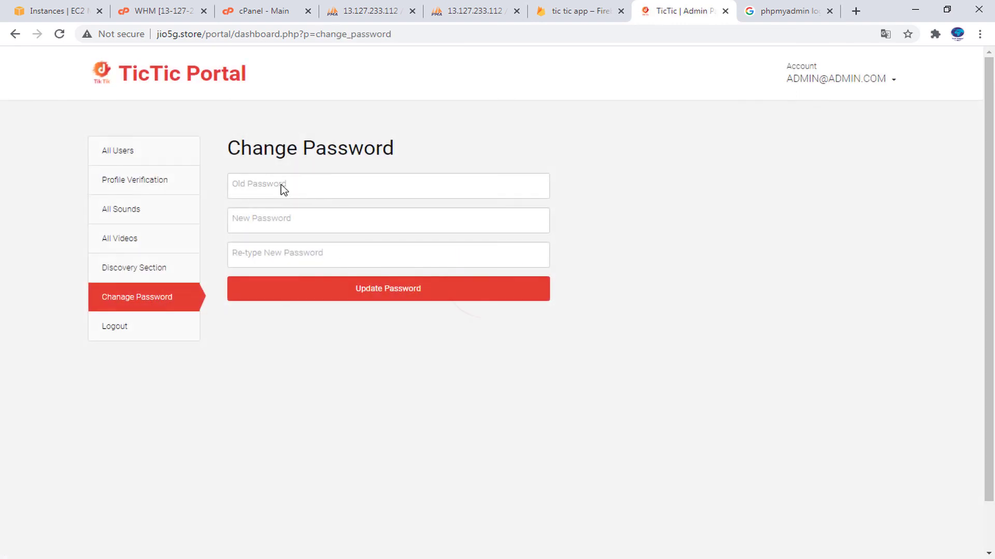
click(280, 184)
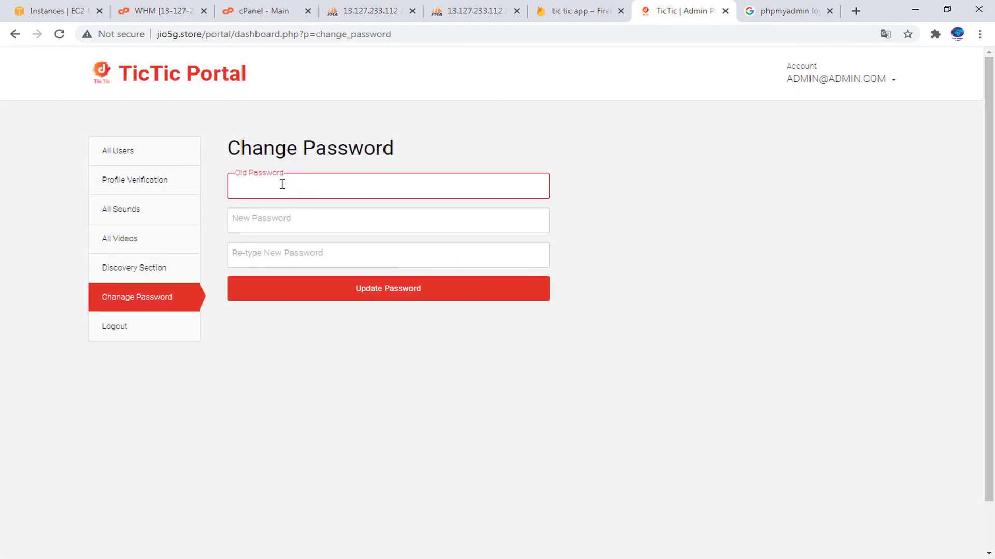
click(293, 217)
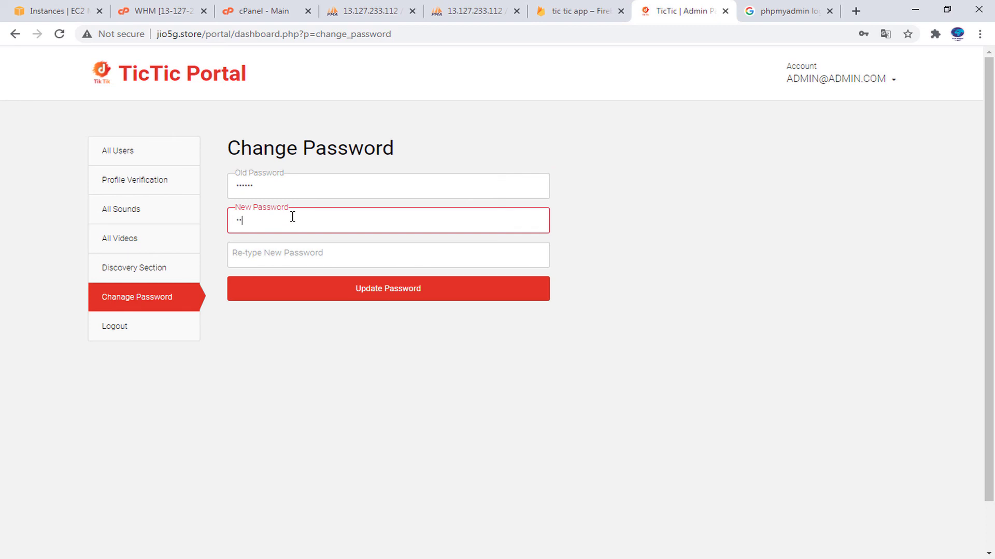
click(272, 254)
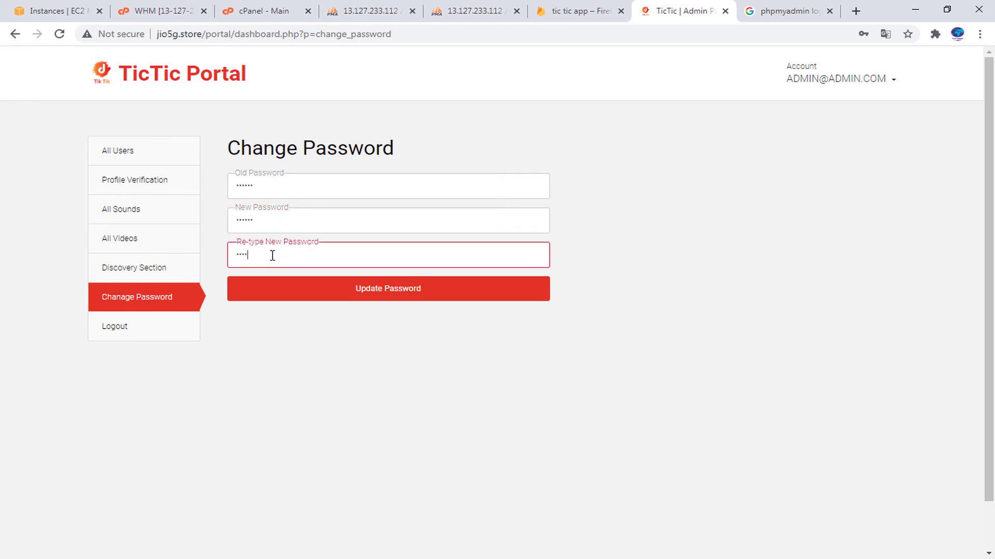
click(413, 294)
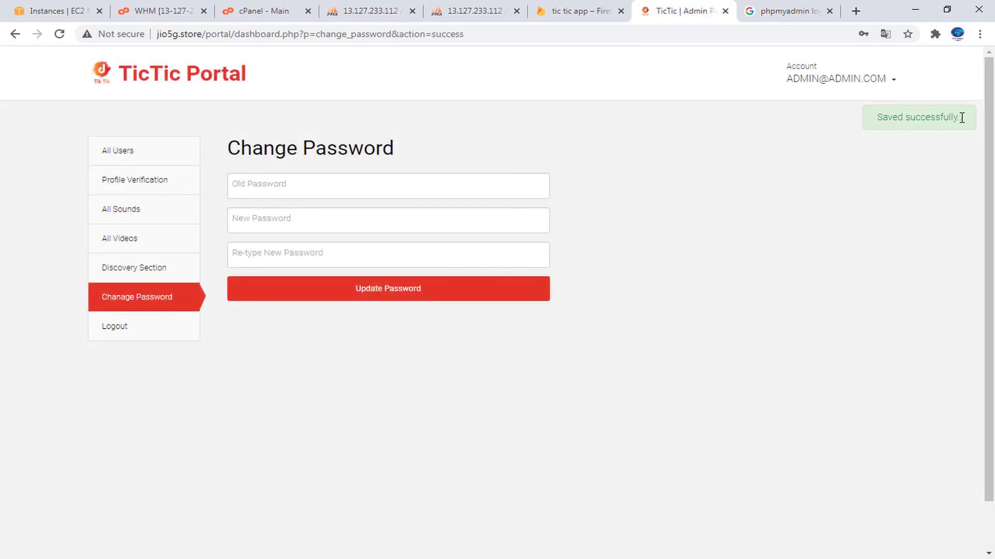
Log out of the admin portal and log back in with the admin email and password.
drag(862, 102, 983, 126)
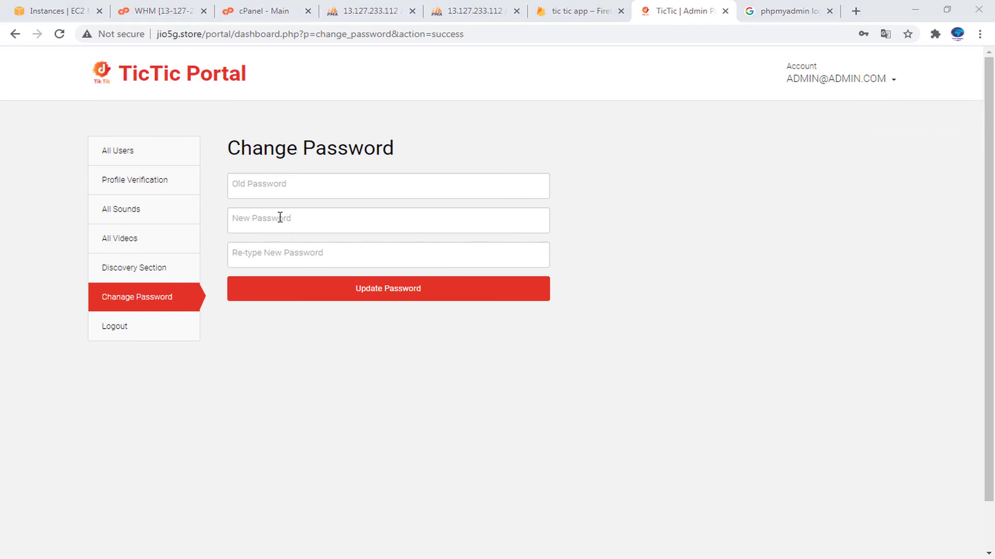
click(119, 335)
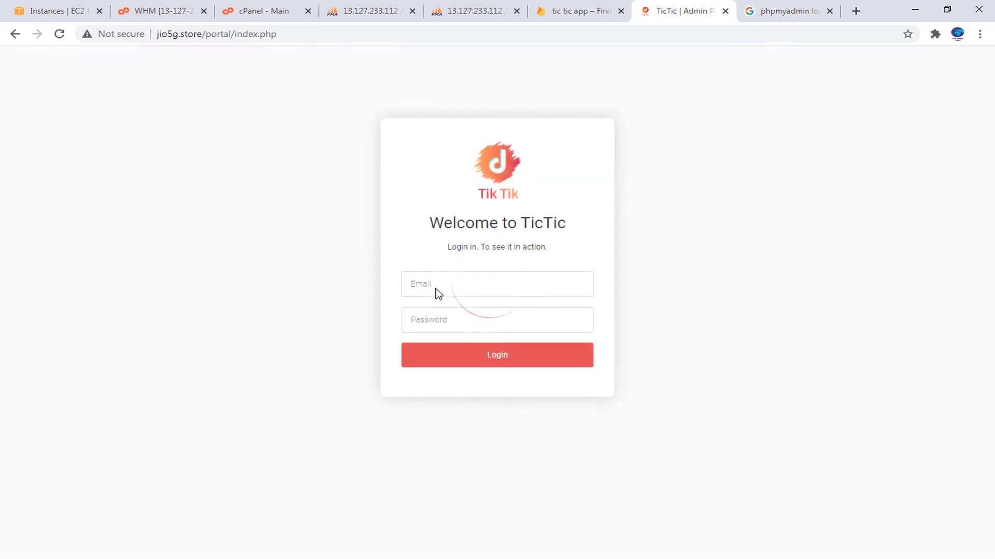
click(437, 288)
text(a)
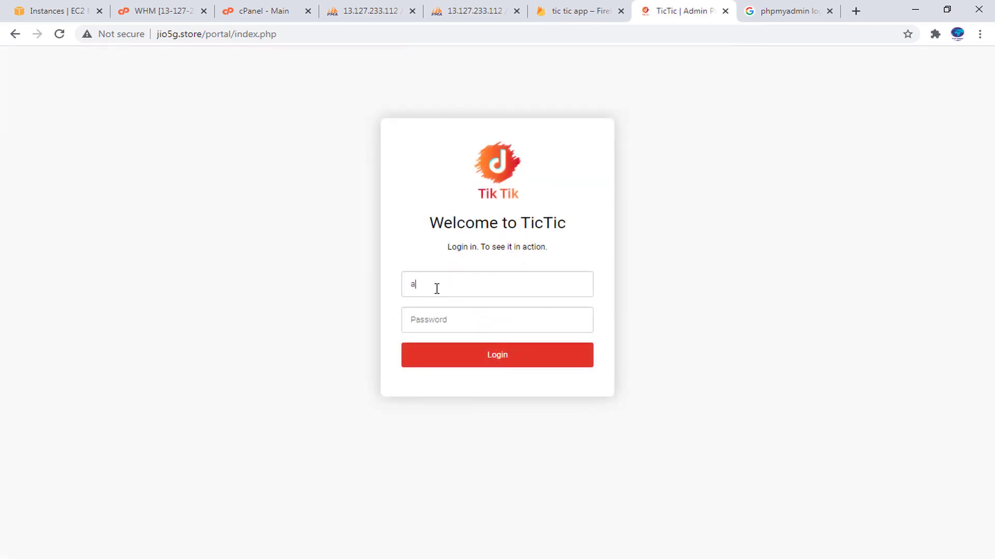
text(dmin@a)
text(dmin.com)
key(Tab)
key(Return)
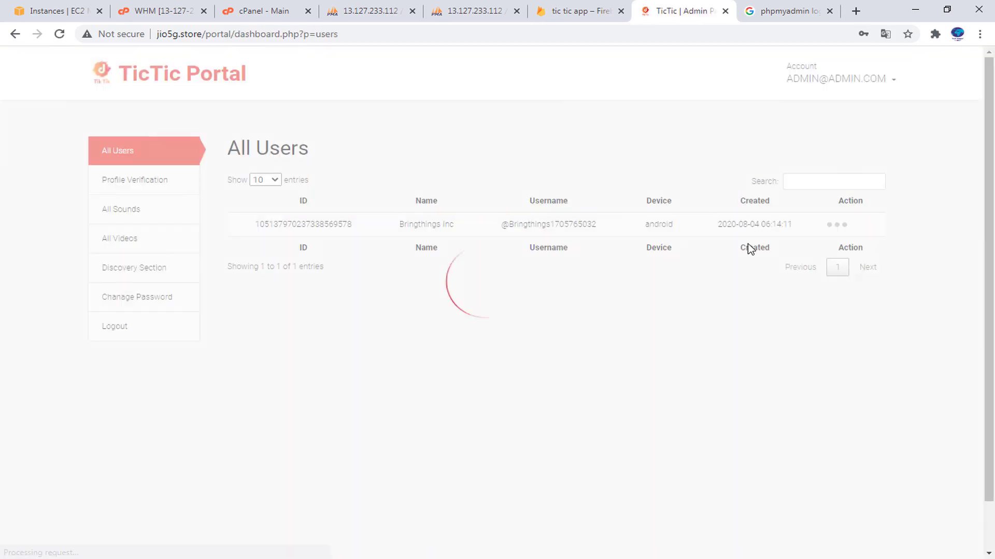